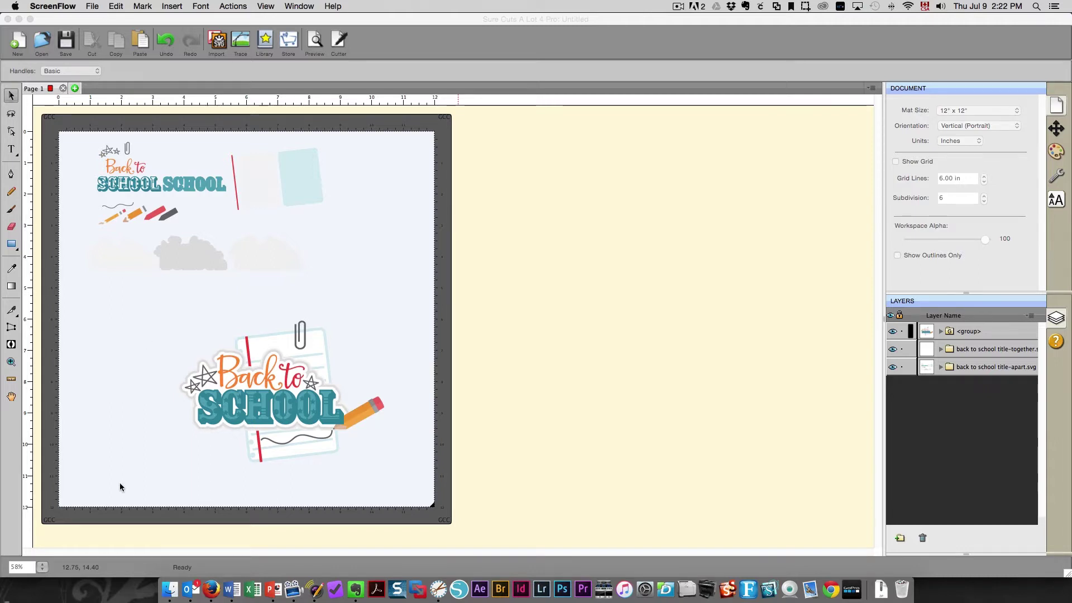
Step: Switch to Firefox and open the Freebie of the Day page on the Miss Kate Cuttables site
{"action": "left_click", "coordinate": [211, 590]}
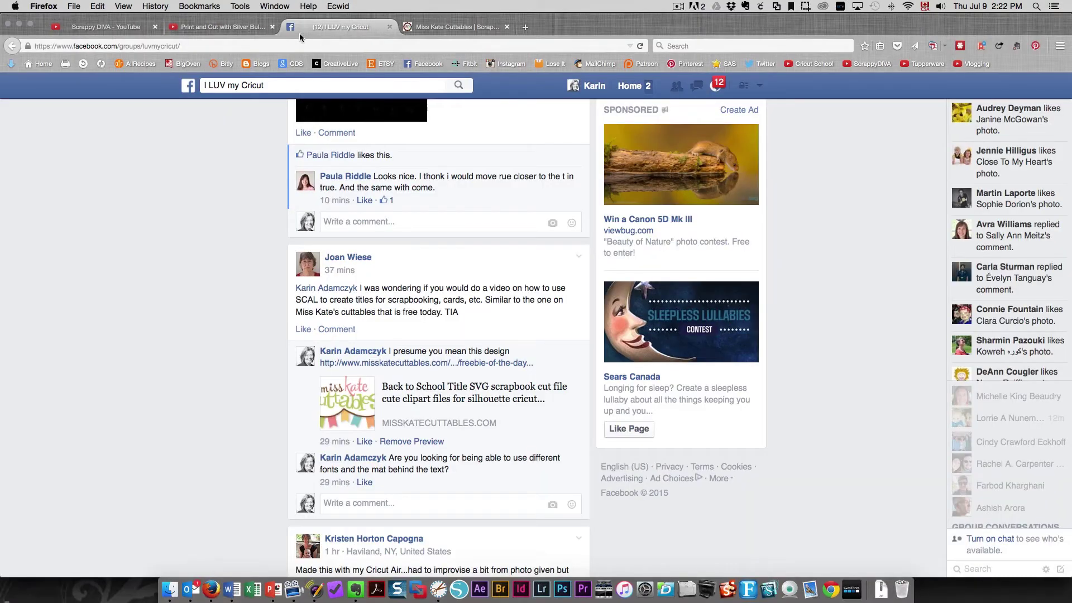
{"action": "left_click", "coordinate": [470, 28]}
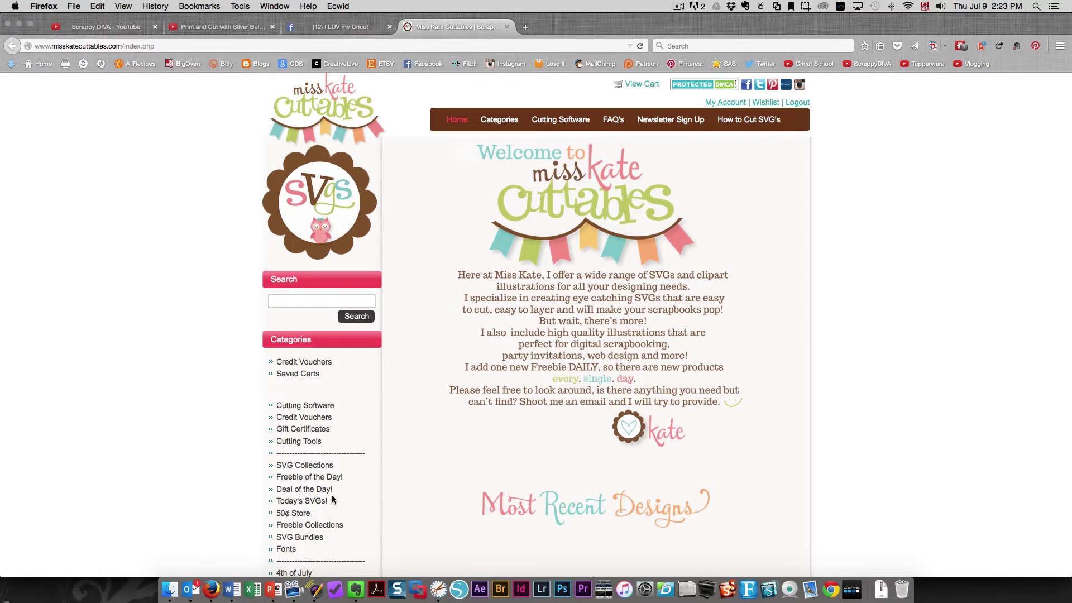
{"action": "left_click", "coordinate": [299, 482]}
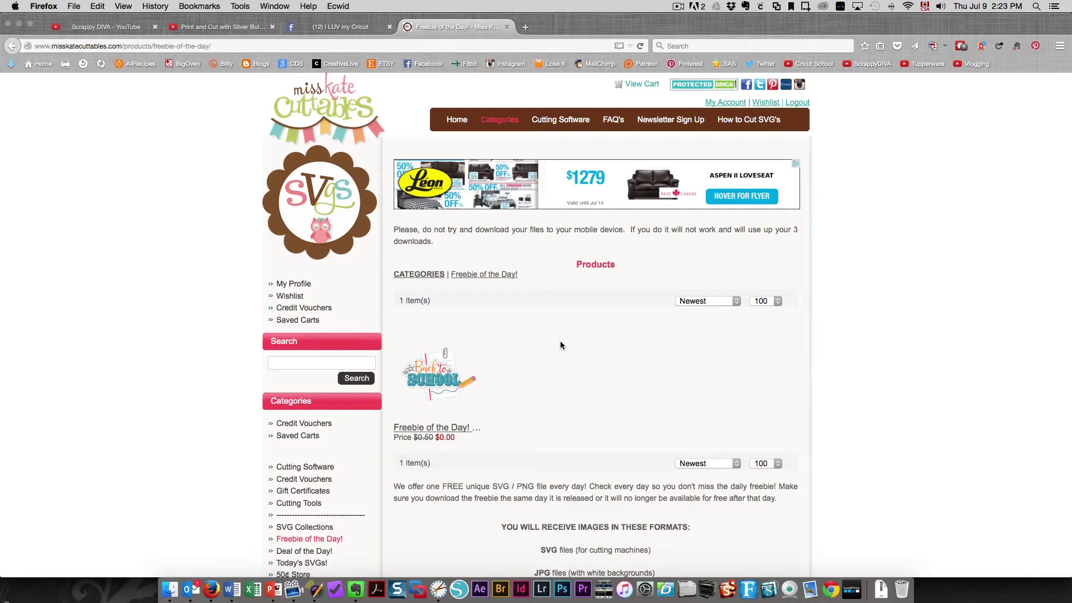
Step: Switch to Sure Cuts A Lot 4 Pro and move the assembled Back to School design off the mat, beside its upper right corner
{"action": "left_click", "coordinate": [438, 591]}
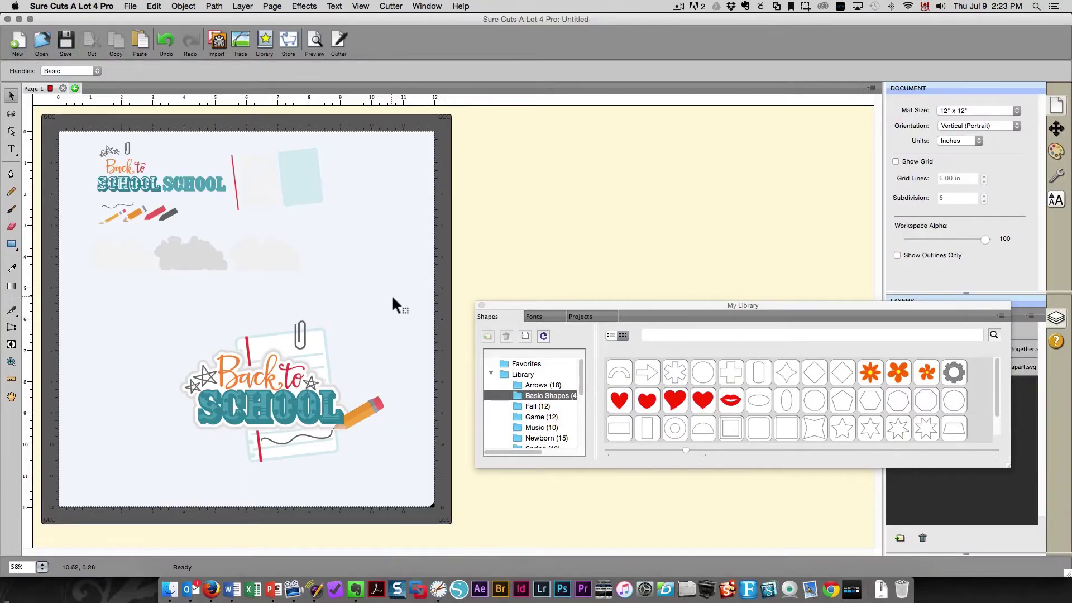
{"action": "left_click_drag", "start_coordinate": [517, 305], "coordinate": [497, 378]}
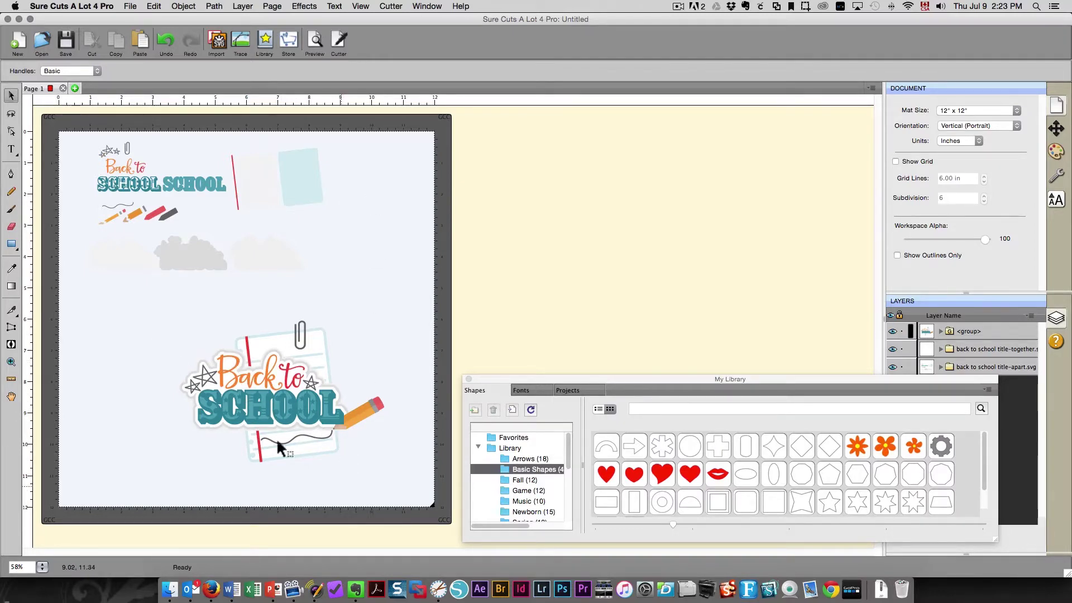
{"action": "left_click_drag", "start_coordinate": [297, 407], "coordinate": [553, 196]}
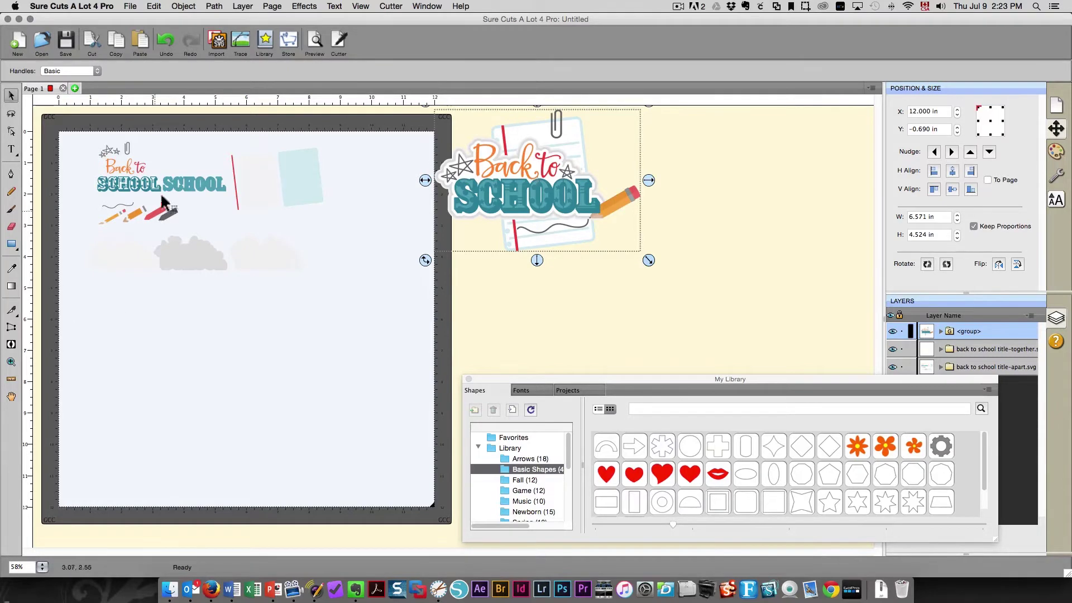
Step: Zoom in on the separated "Back to" lettering on the mat and close the My Library window covering it
{"action": "left_click", "coordinate": [114, 165]}
{"action": "left_click", "coordinate": [11, 362]}
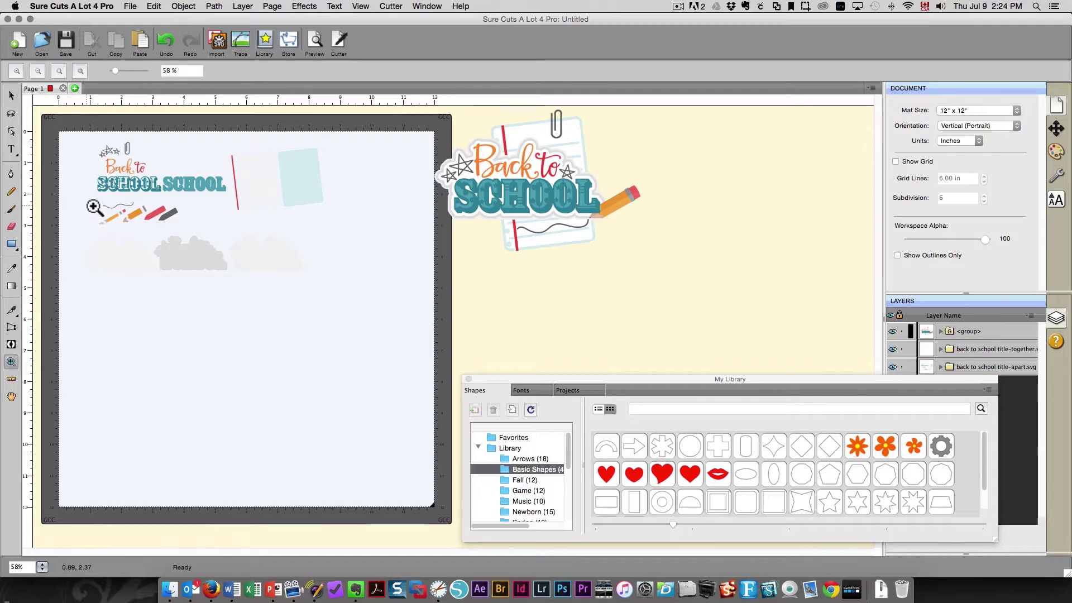
{"action": "left_click_drag", "start_coordinate": [88, 149], "coordinate": [168, 184]}
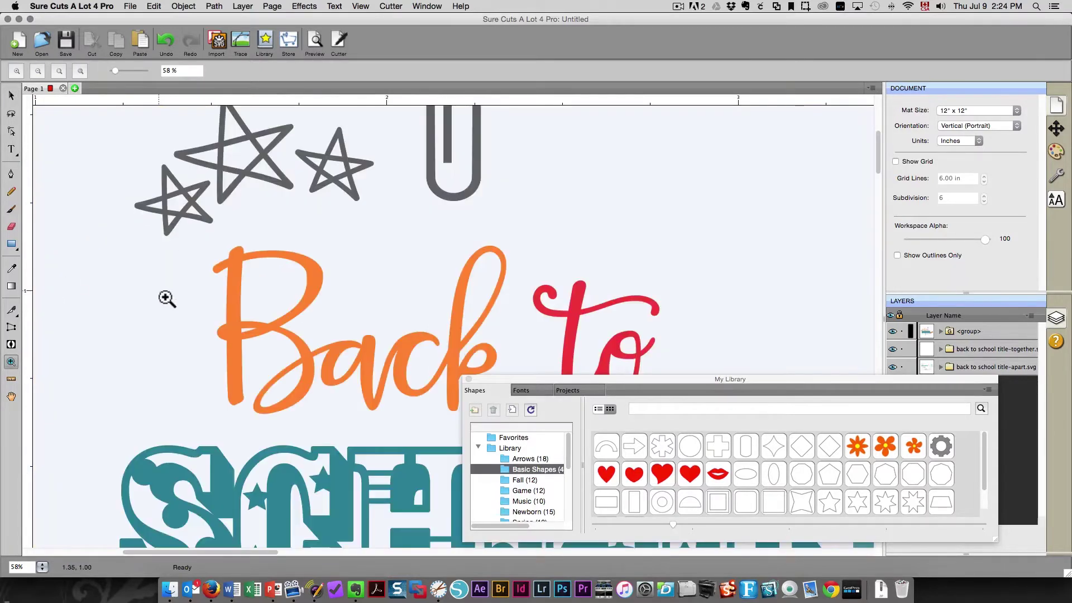
{"action": "left_click", "coordinate": [468, 379]}
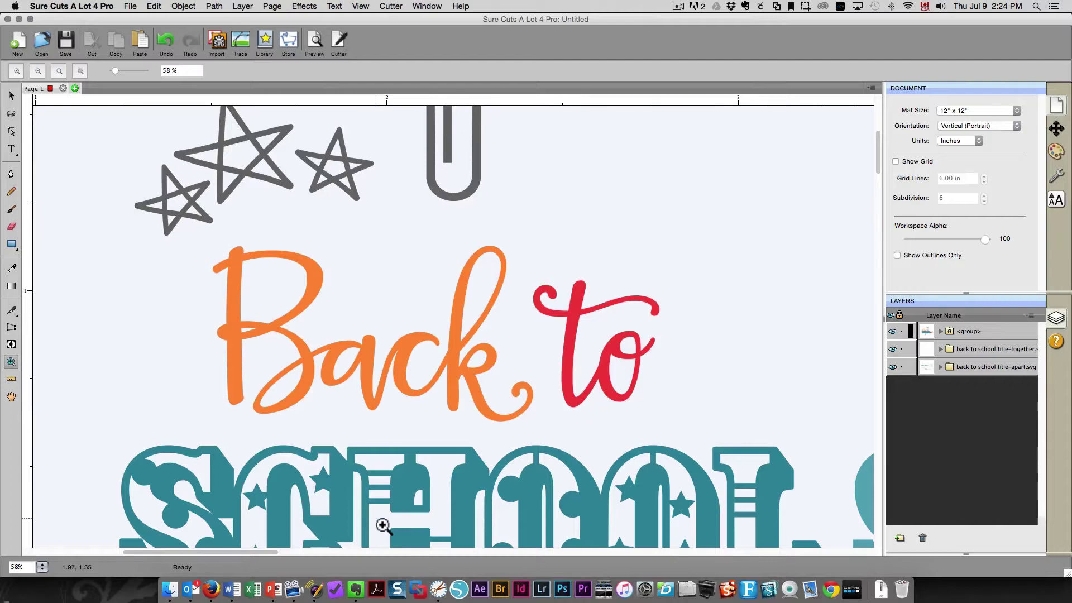
{"action": "scroll", "coordinate": [335, 519], "scroll_direction": "left", "scroll_amount": 3}
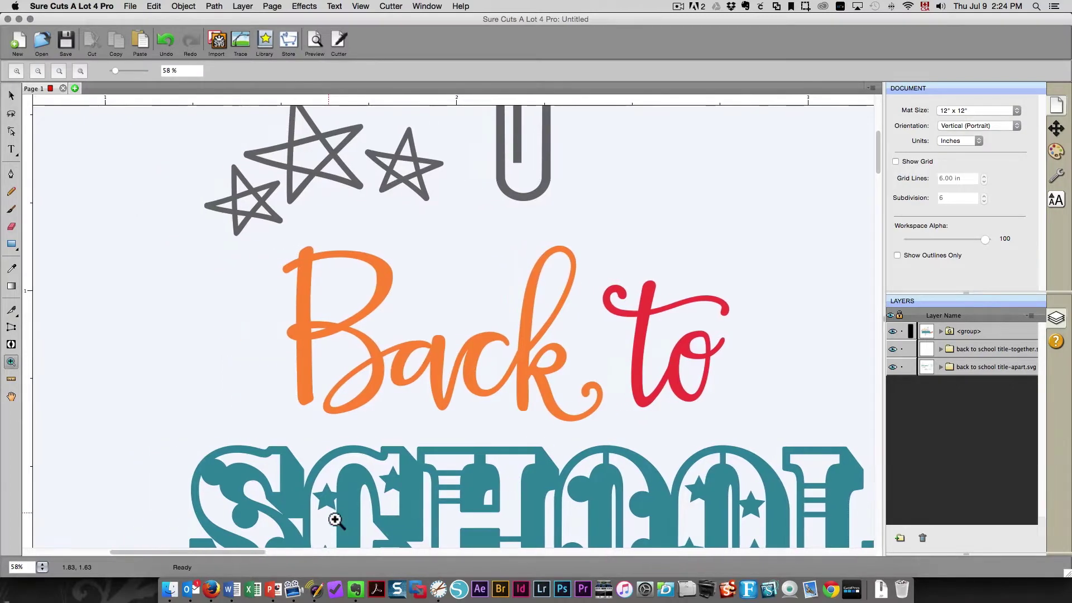
Step: Switch to Firefox, search for "creativemarket" and open the Creative Market home page
{"action": "left_click", "coordinate": [211, 589]}
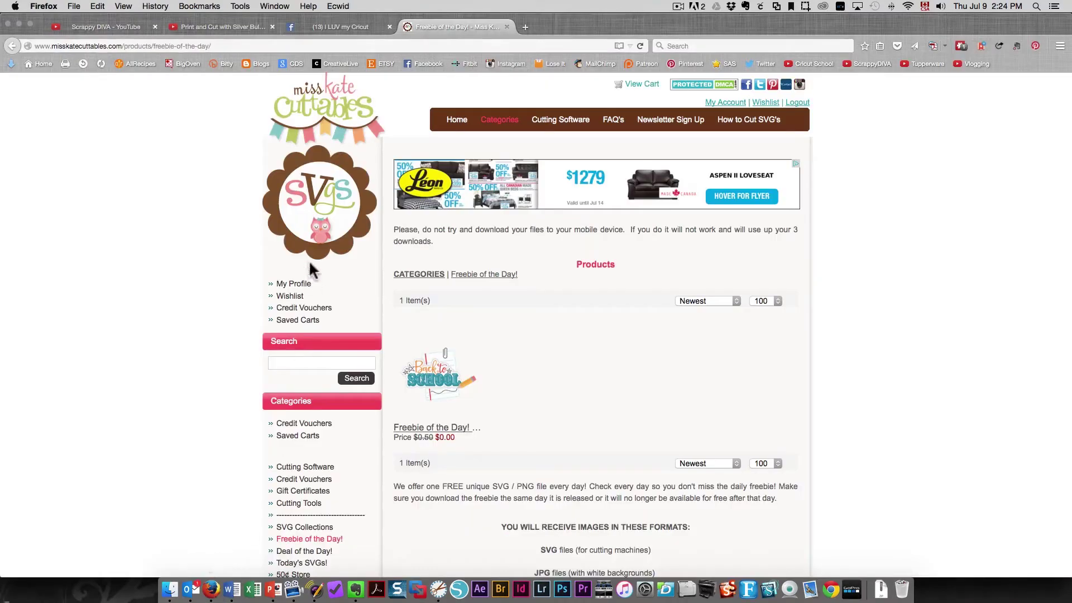
{"action": "left_click", "coordinate": [239, 45]}
{"action": "type", "text": "creativemarket"}
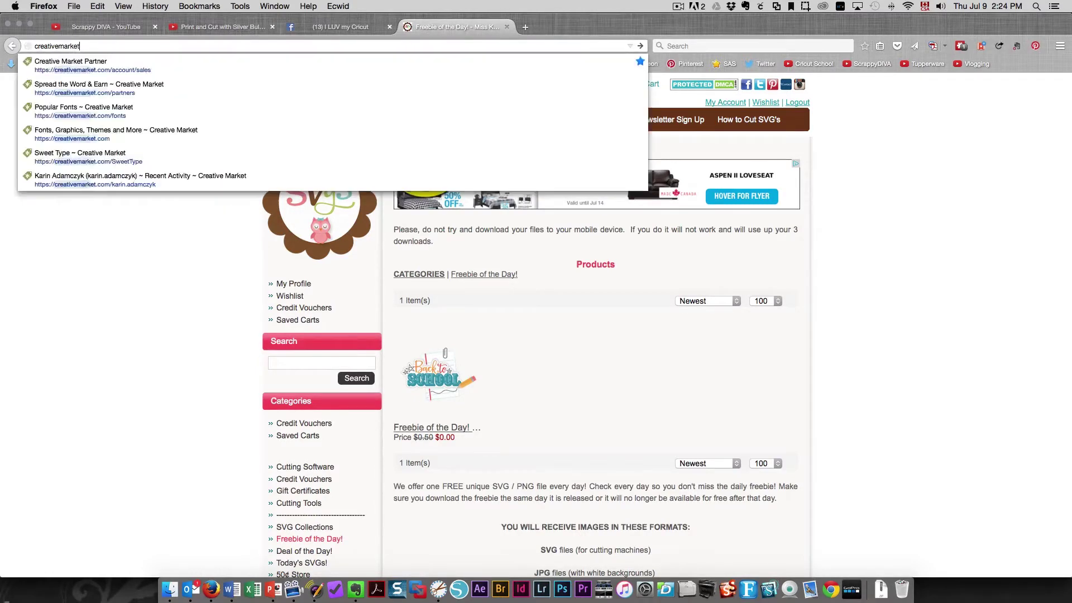
{"action": "key", "text": "Return"}
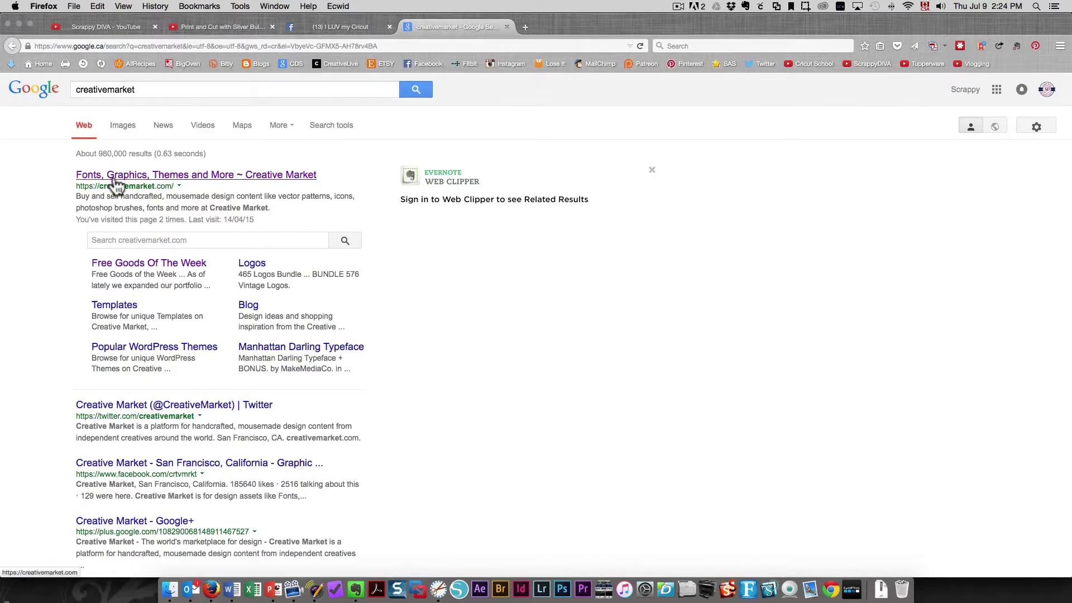
{"action": "left_click", "coordinate": [148, 175]}
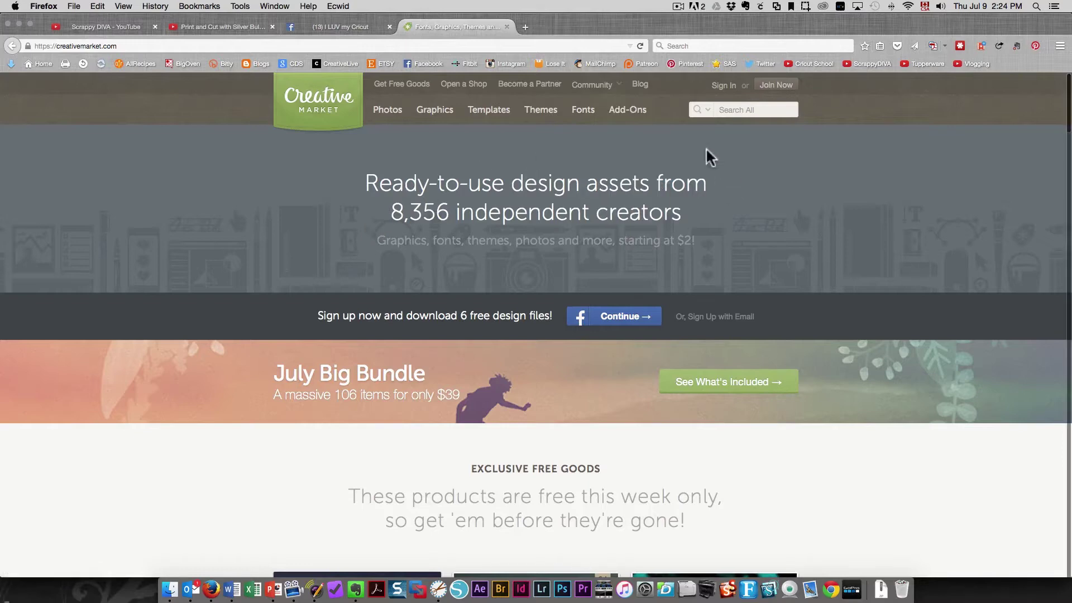
Step: Open Creative Market's free goods and look through the Free Goods of the Week
{"action": "left_click", "coordinate": [401, 87]}
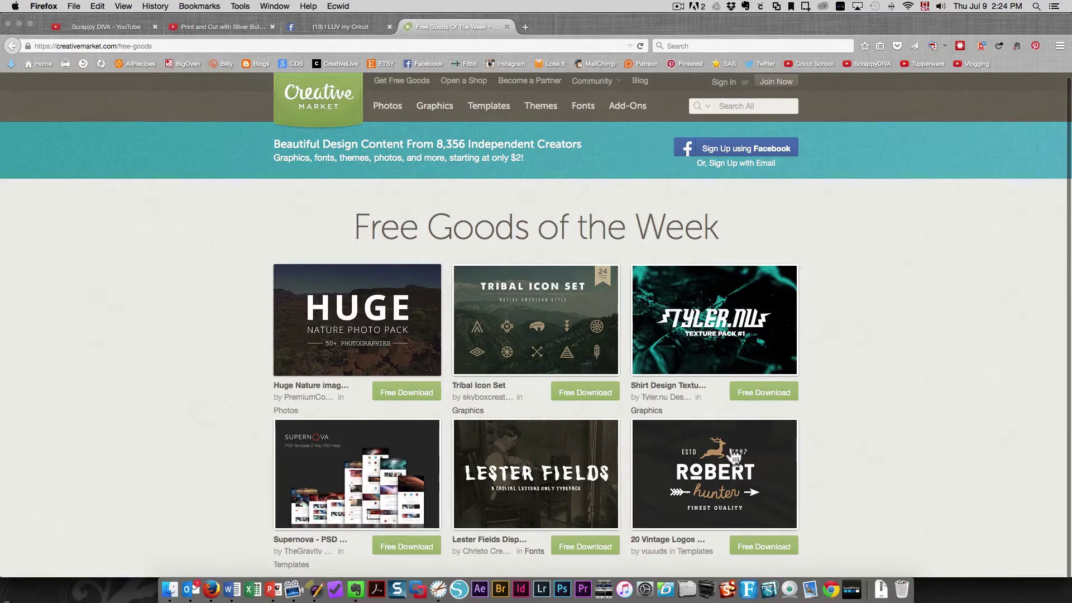
{"action": "scroll", "coordinate": [733, 457], "scroll_direction": "down", "scroll_amount": 5}
{"action": "scroll", "coordinate": [733, 457], "scroll_direction": "up", "scroll_amount": 5}
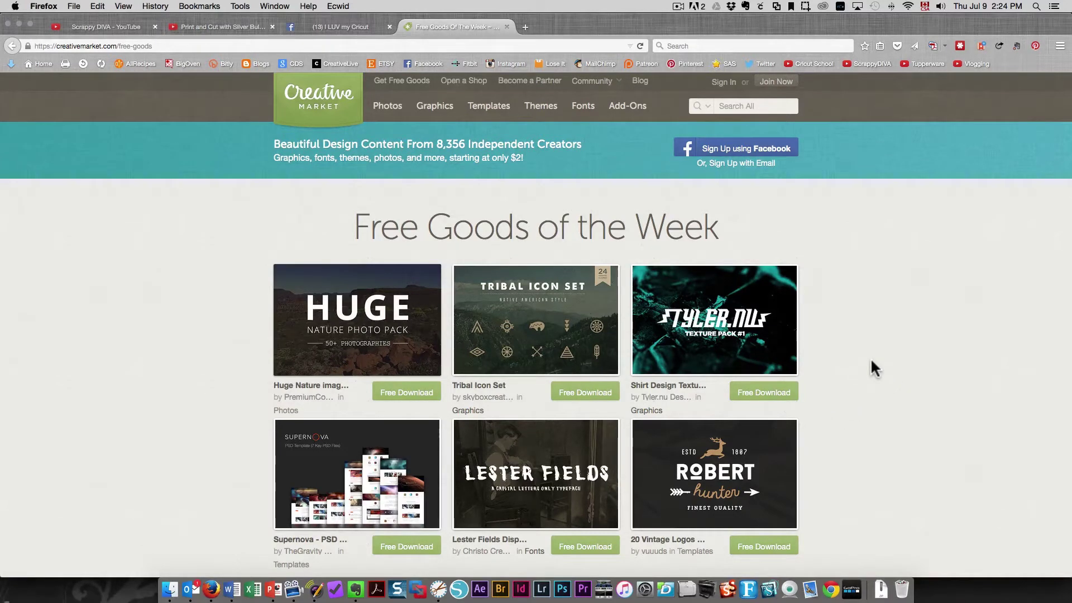
Step: Open Creative Market's Fonts category and browse the popular fonts for script typefaces
{"action": "left_click", "coordinate": [583, 108]}
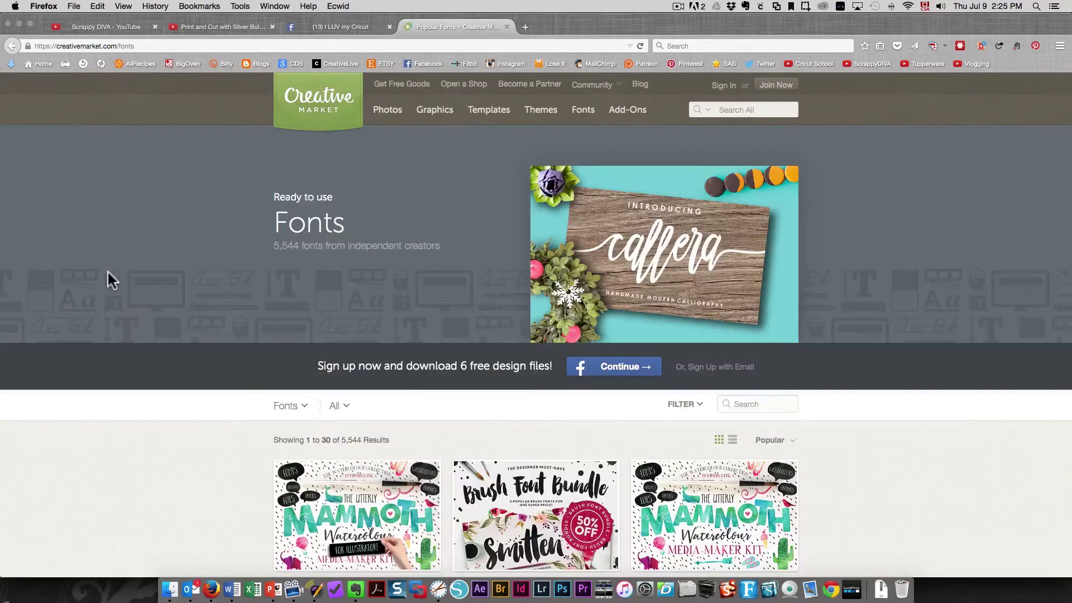
{"action": "scroll", "coordinate": [227, 467], "scroll_direction": "down", "scroll_amount": 7}
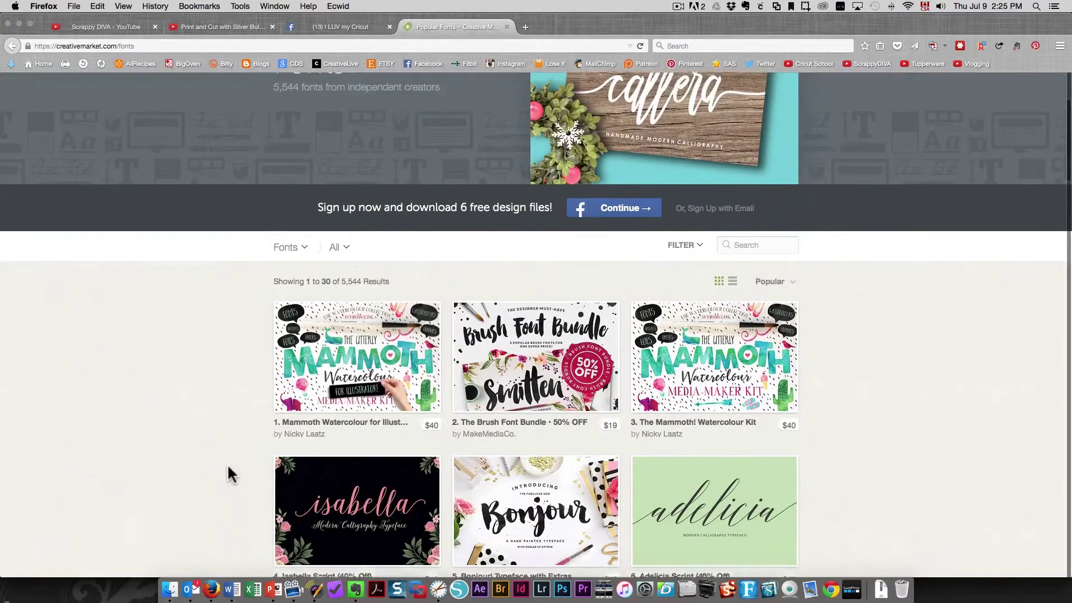
{"action": "scroll", "coordinate": [228, 468], "scroll_direction": "down", "scroll_amount": 4}
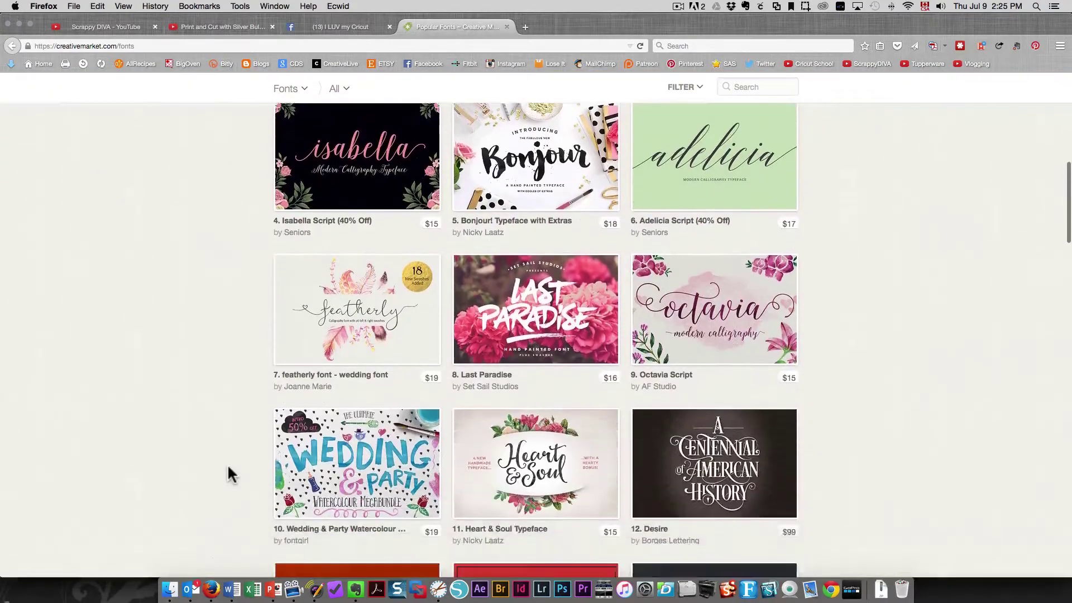
{"action": "scroll", "coordinate": [228, 467], "scroll_direction": "down", "scroll_amount": 5}
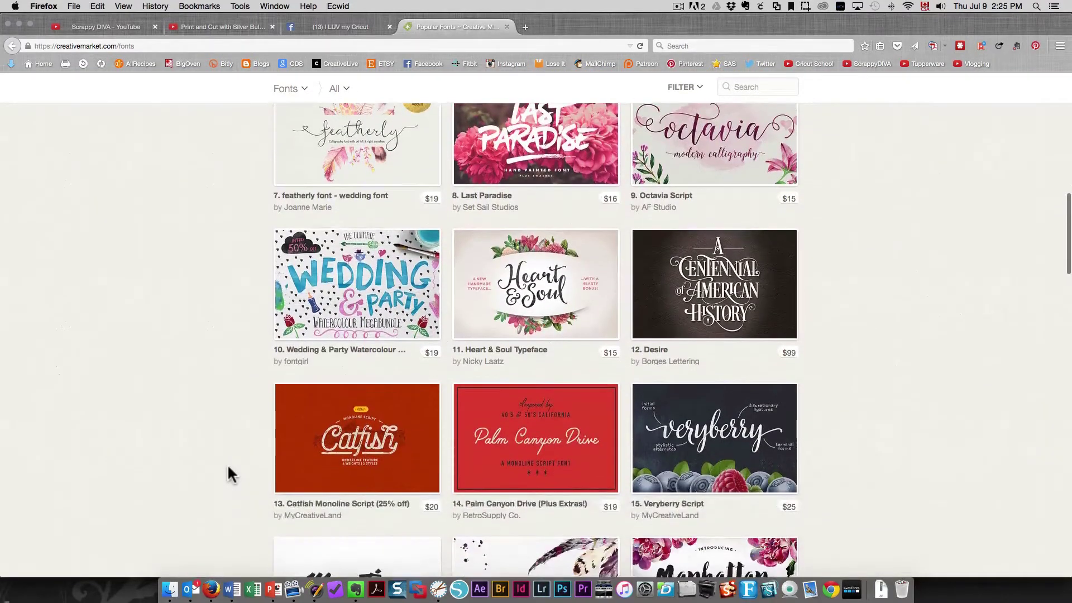
{"action": "scroll", "coordinate": [228, 467], "scroll_direction": "down", "scroll_amount": 3}
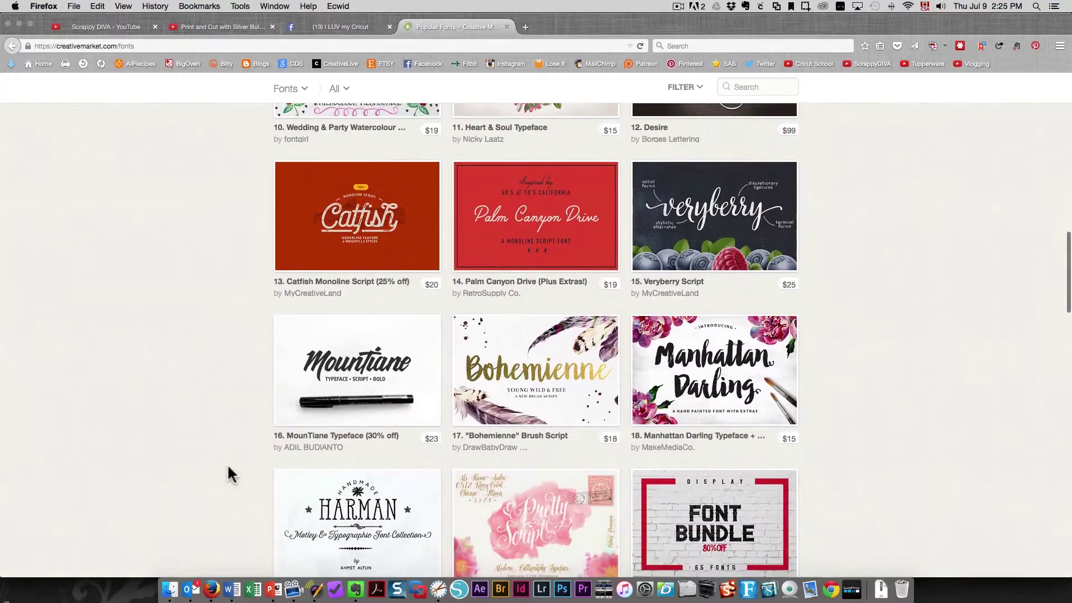
{"action": "scroll", "coordinate": [228, 467], "scroll_direction": "down", "scroll_amount": 3}
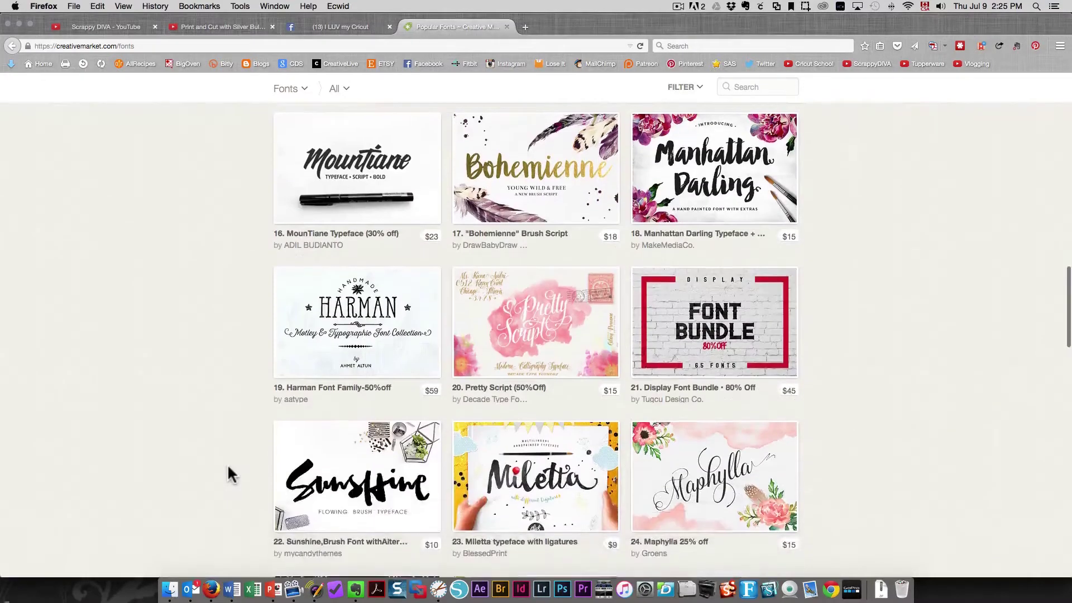
{"action": "scroll", "coordinate": [227, 467], "scroll_direction": "up", "scroll_amount": 3}
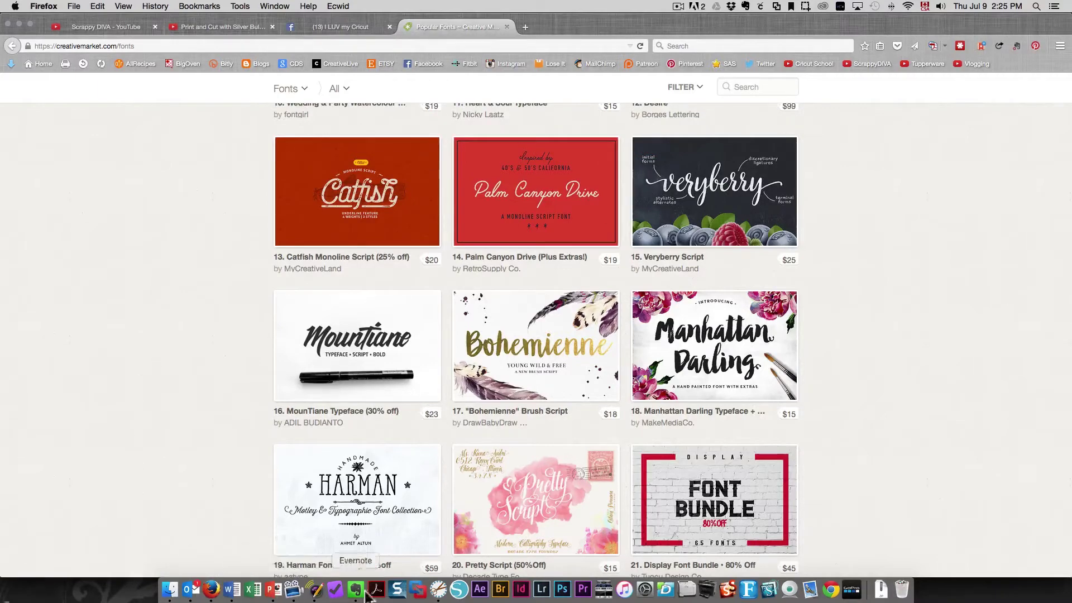
Step: Switch to Sure Cuts A Lot 4 Pro and add the text "Back to" in the empty area below the title pieces on the mat
{"action": "left_click", "coordinate": [439, 590]}
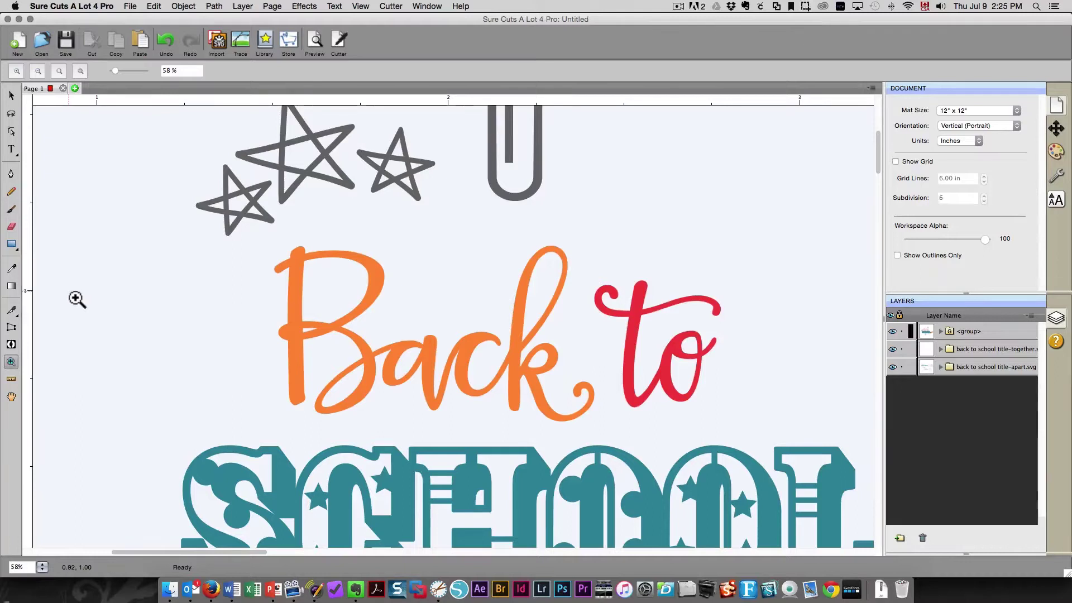
{"action": "left_click", "coordinate": [12, 362]}
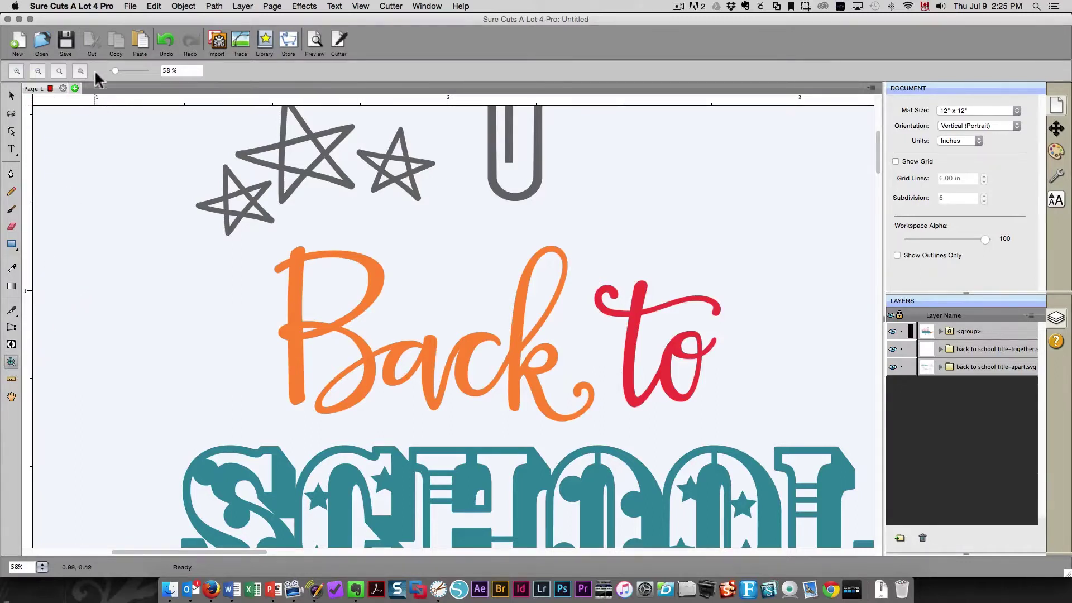
{"action": "left_click", "coordinate": [81, 71]}
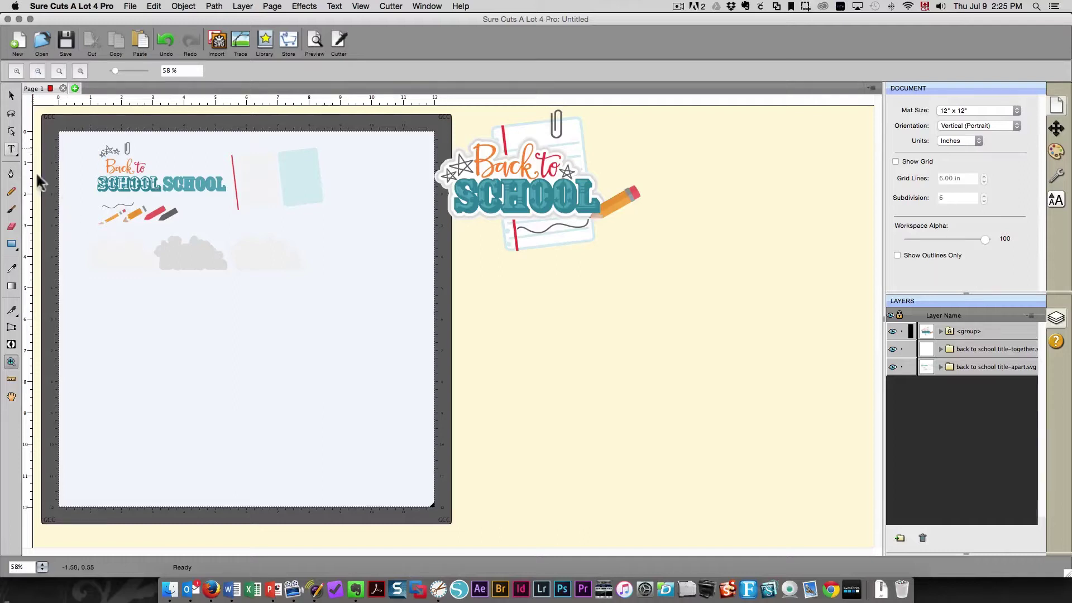
{"action": "left_click", "coordinate": [11, 149]}
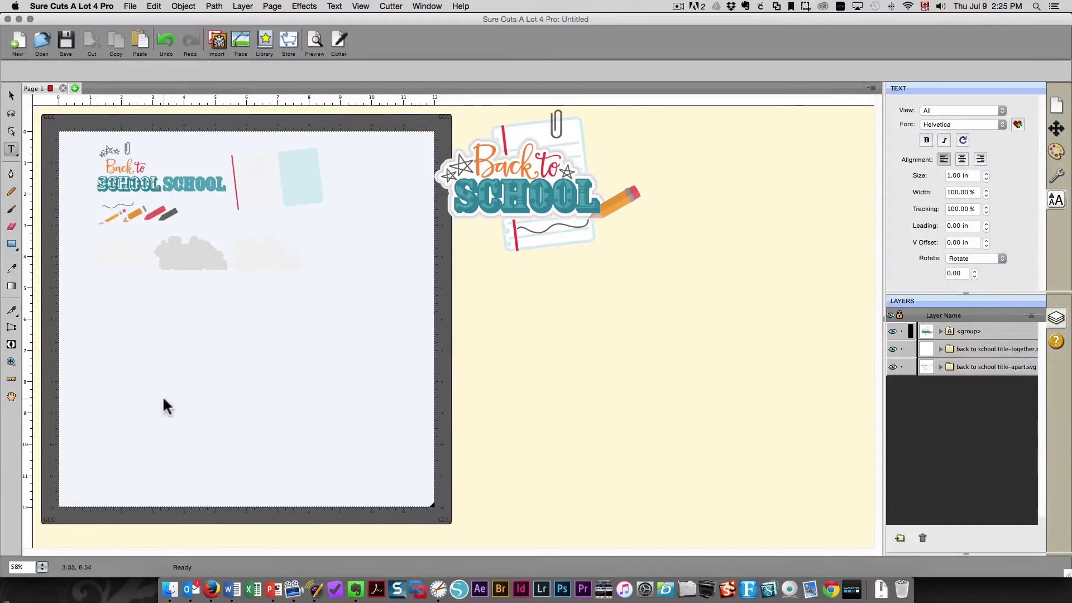
{"action": "left_click", "coordinate": [145, 349]}
{"action": "type", "text": "Back"}
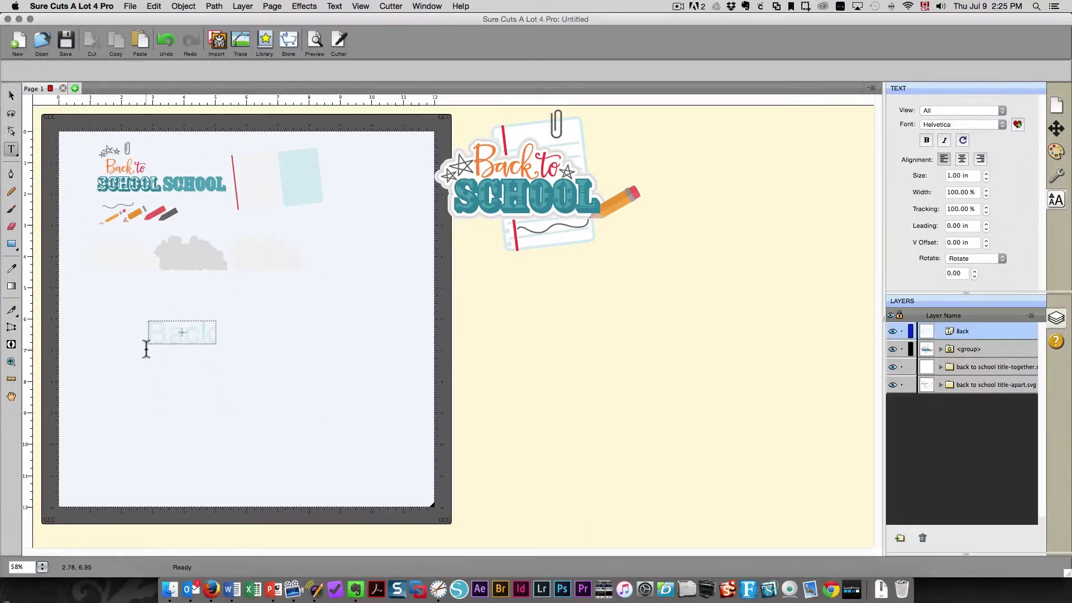
{"action": "type", "text": " to"}
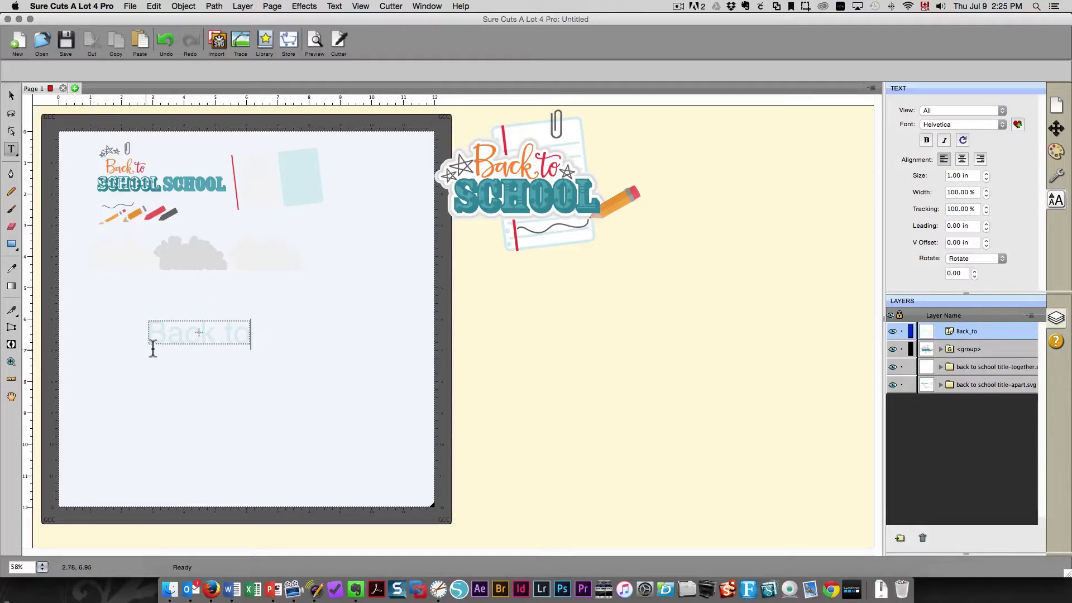
Step: Set the font of the whole "Back to" text to VeryBerry
{"action": "double_click", "coordinate": [161, 330]}
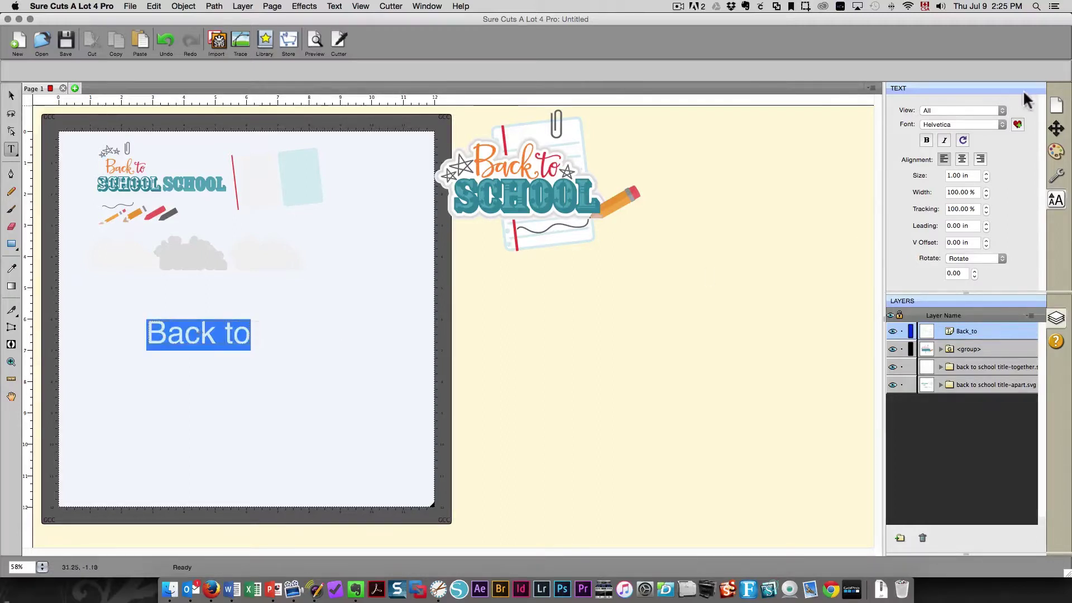
{"action": "left_click", "coordinate": [975, 126]}
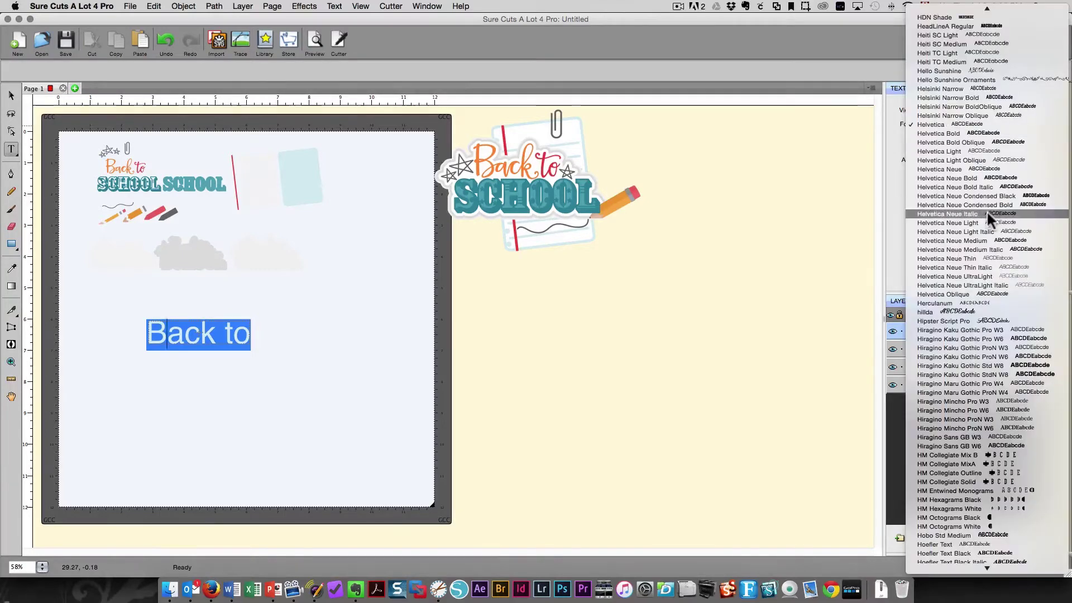
{"action": "key", "text": "v"}
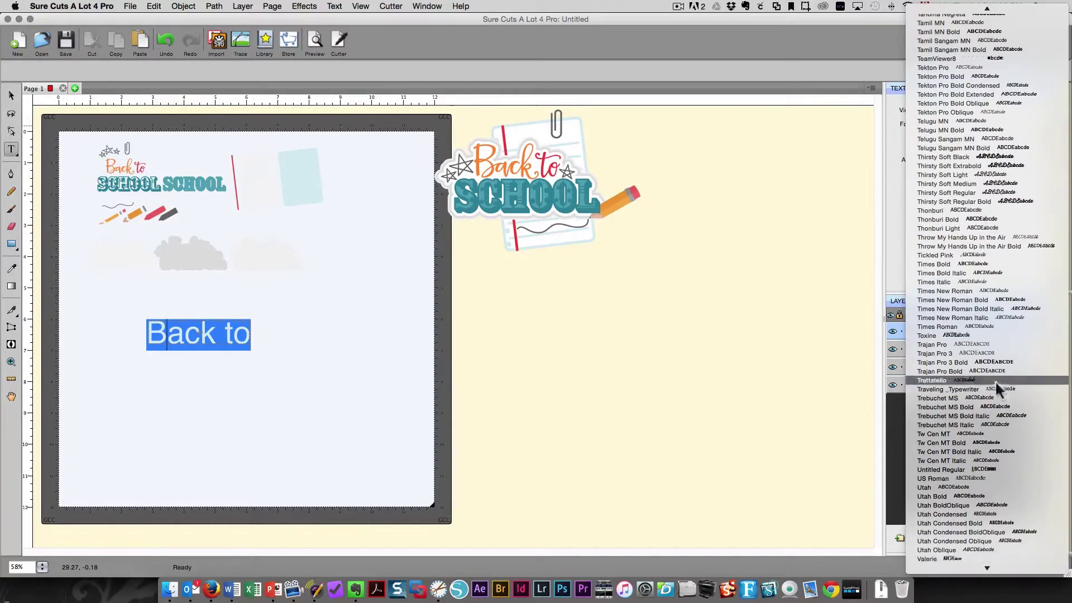
{"action": "scroll", "coordinate": [996, 398], "scroll_direction": "down", "scroll_amount": 5}
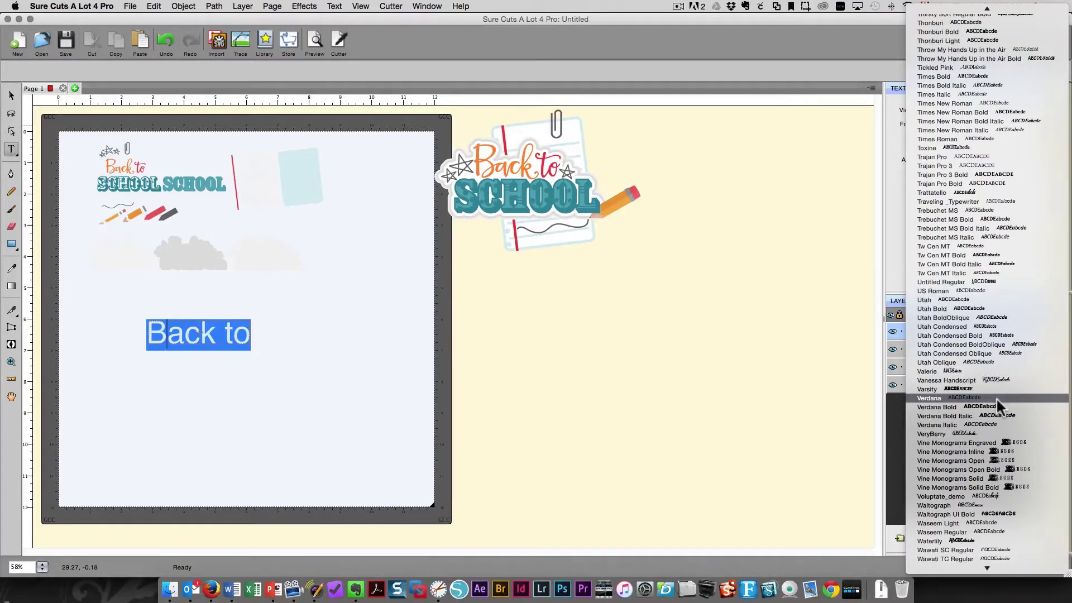
{"action": "left_click", "coordinate": [987, 432]}
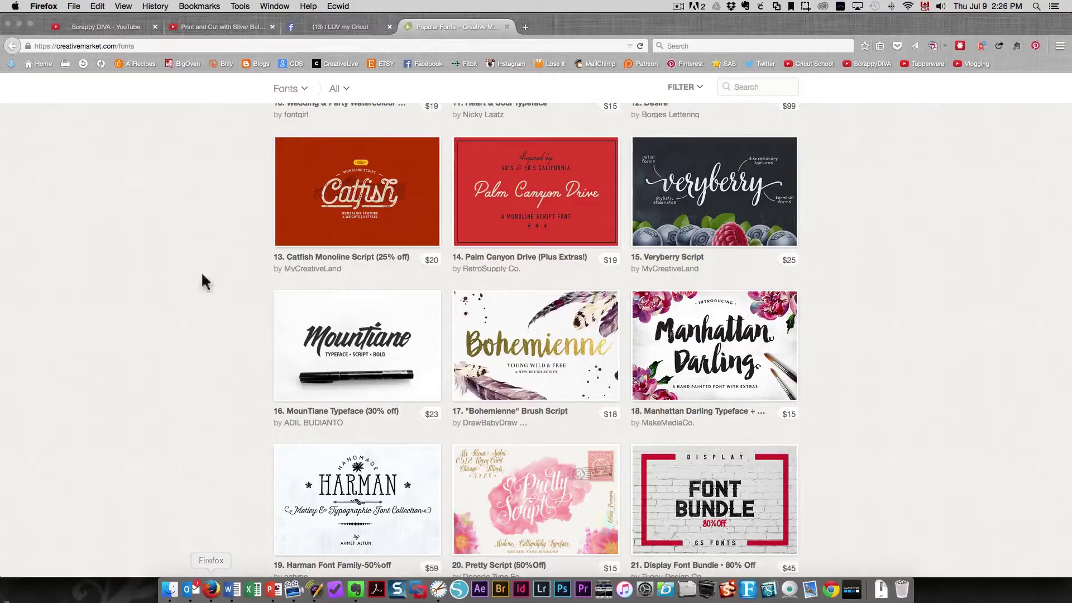
Step: Open Pinterest, go to the signed-in account's own profile and open its Fonts board
{"action": "left_click", "coordinate": [682, 67]}
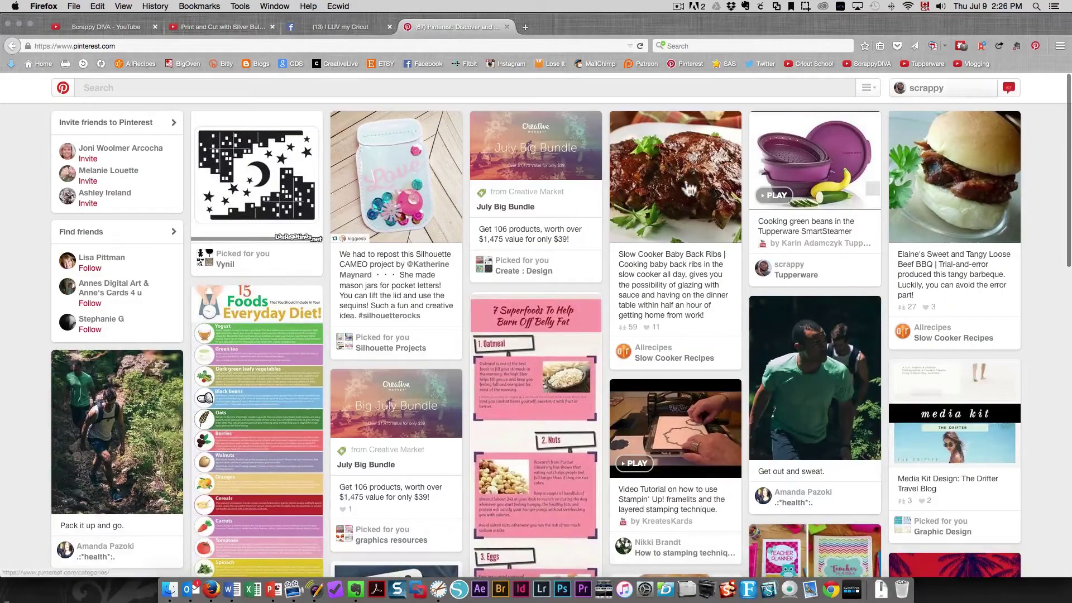
{"action": "left_click", "coordinate": [941, 97]}
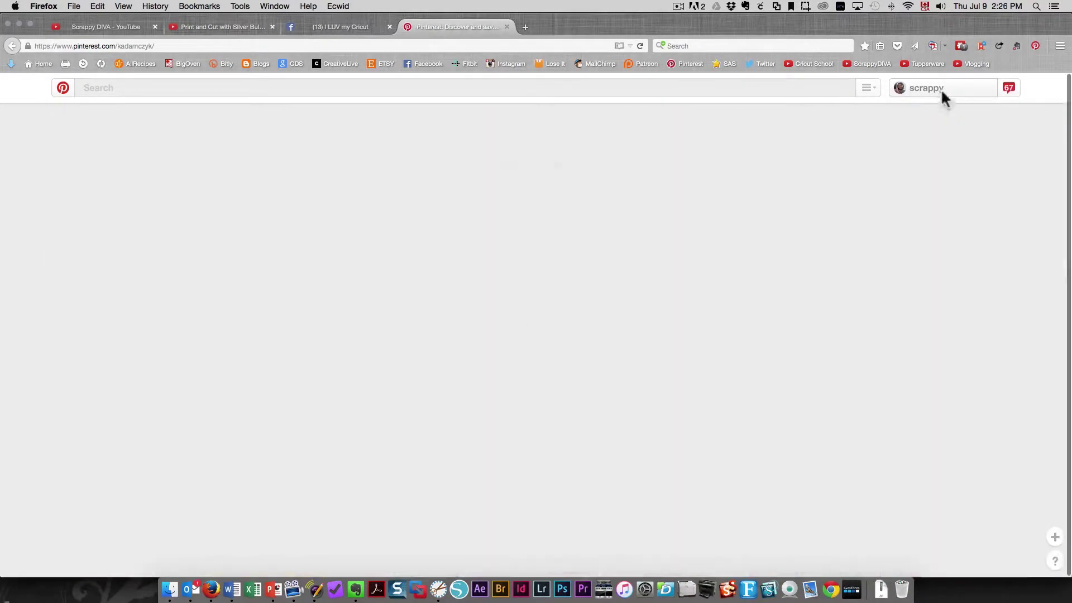
{"action": "scroll", "coordinate": [624, 322], "scroll_direction": "down", "scroll_amount": 2}
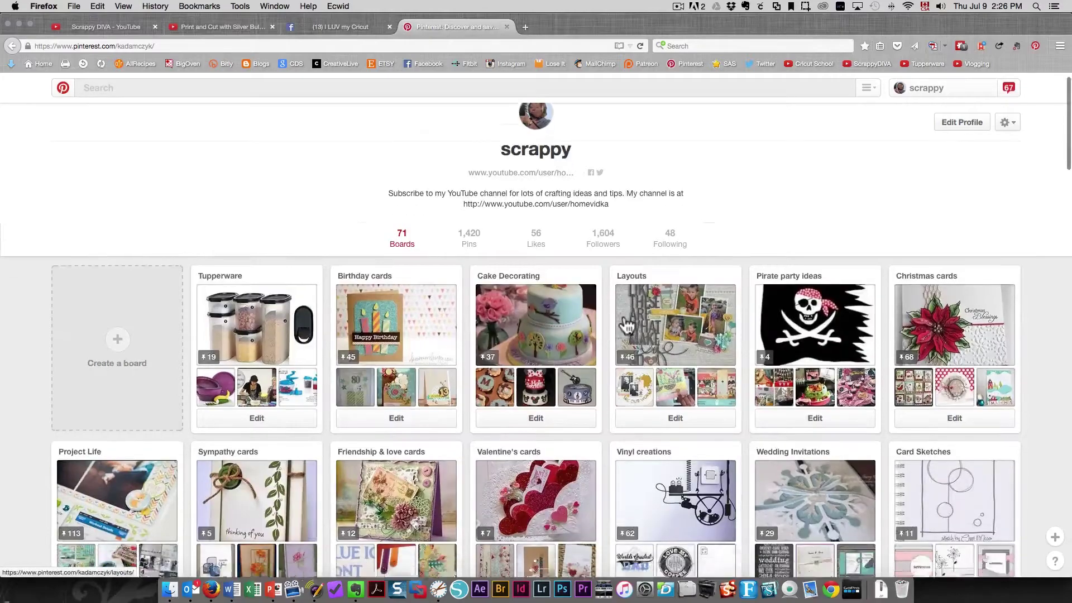
{"action": "scroll", "coordinate": [626, 325], "scroll_direction": "down", "scroll_amount": 15}
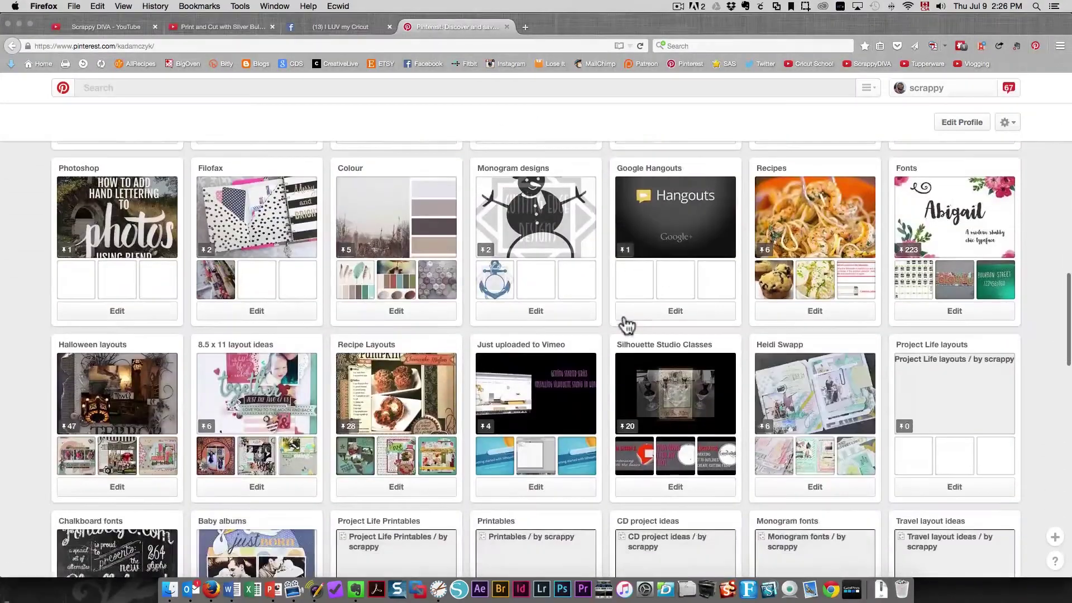
{"action": "left_click", "coordinate": [939, 222]}
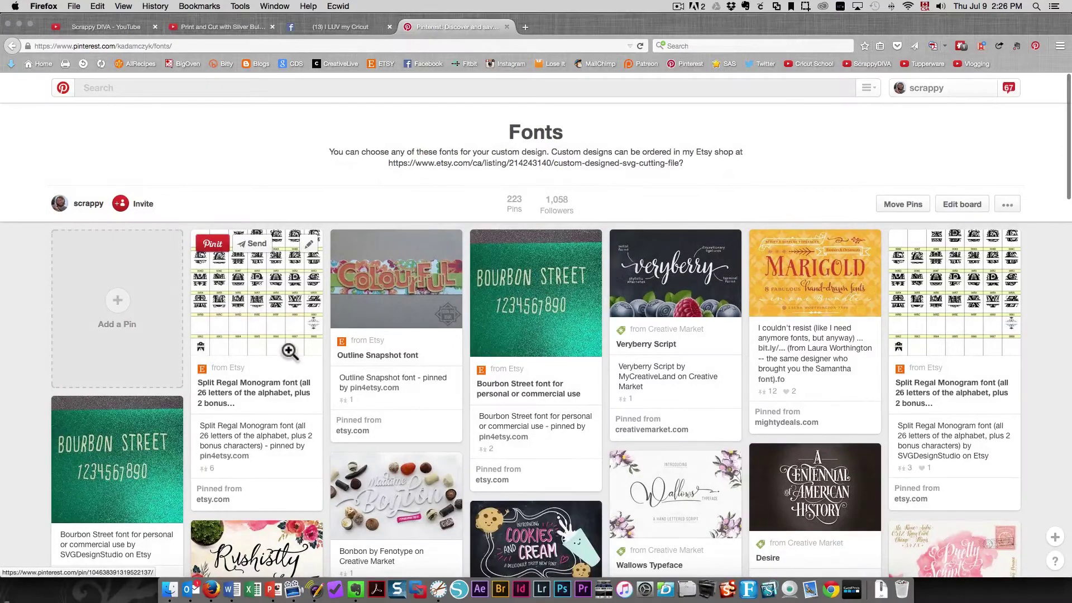
Step: Browse the pins on the Fonts board for script and hand-lettered typefaces
{"action": "scroll", "coordinate": [289, 352], "scroll_direction": "down", "scroll_amount": 4}
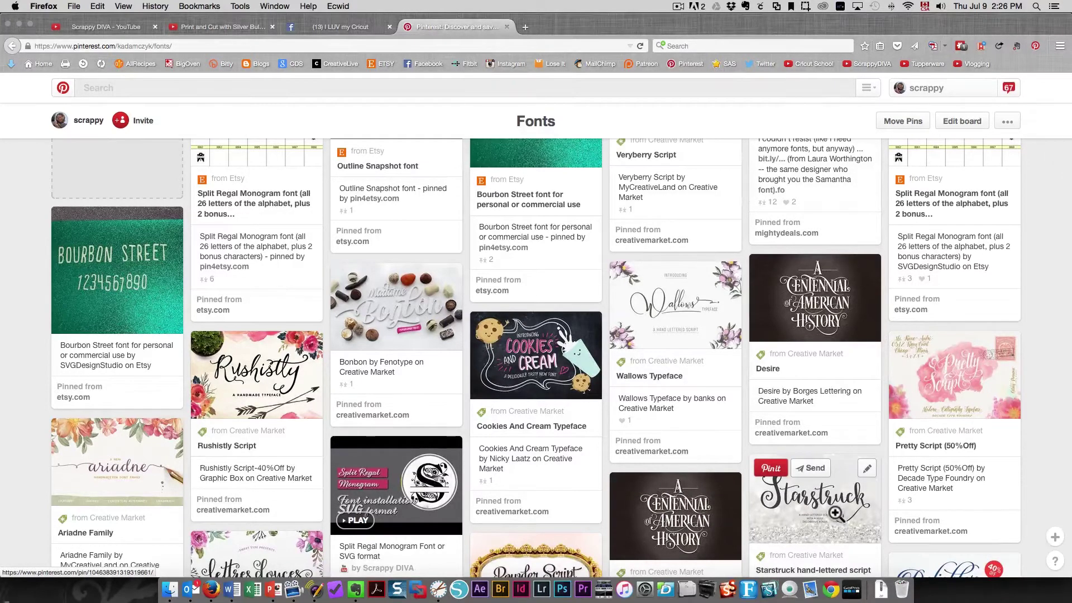
{"action": "scroll", "coordinate": [836, 513], "scroll_direction": "down", "scroll_amount": 5}
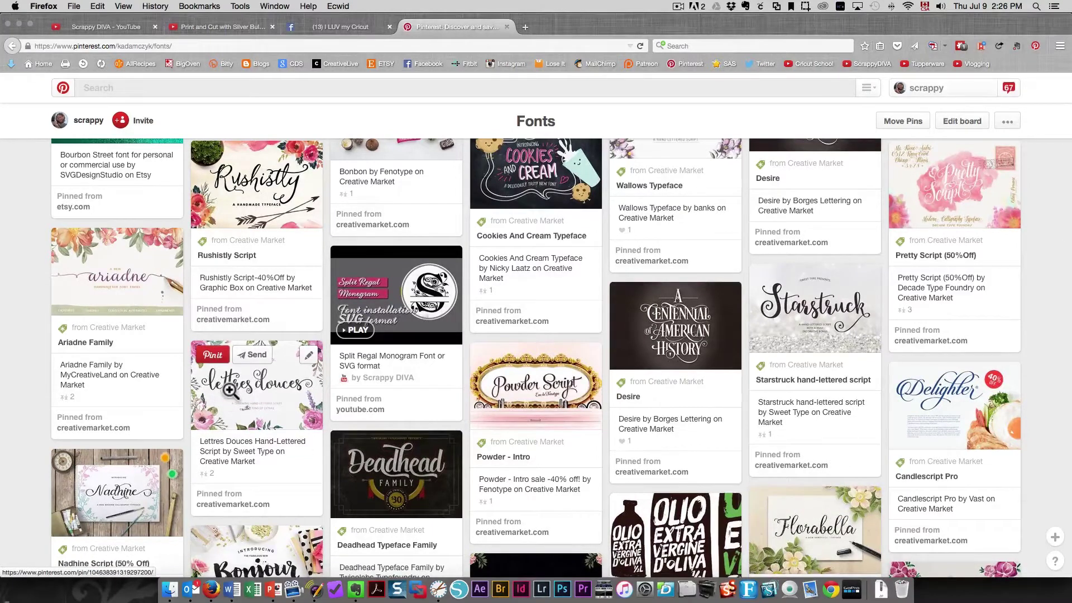
{"action": "scroll", "coordinate": [230, 391], "scroll_direction": "down", "scroll_amount": 3}
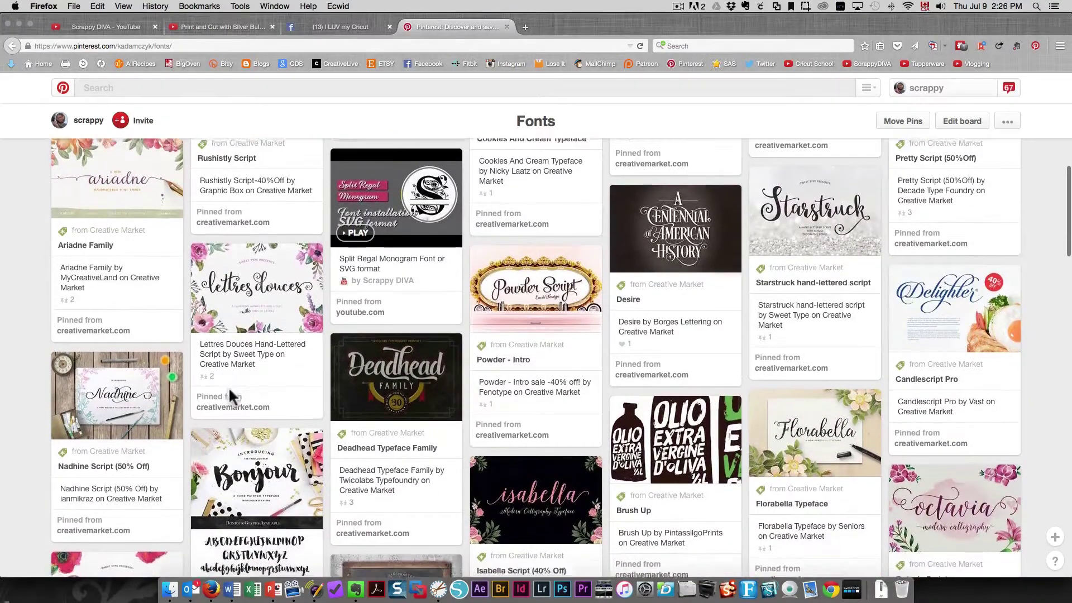
{"action": "scroll", "coordinate": [230, 390], "scroll_direction": "down", "scroll_amount": 2}
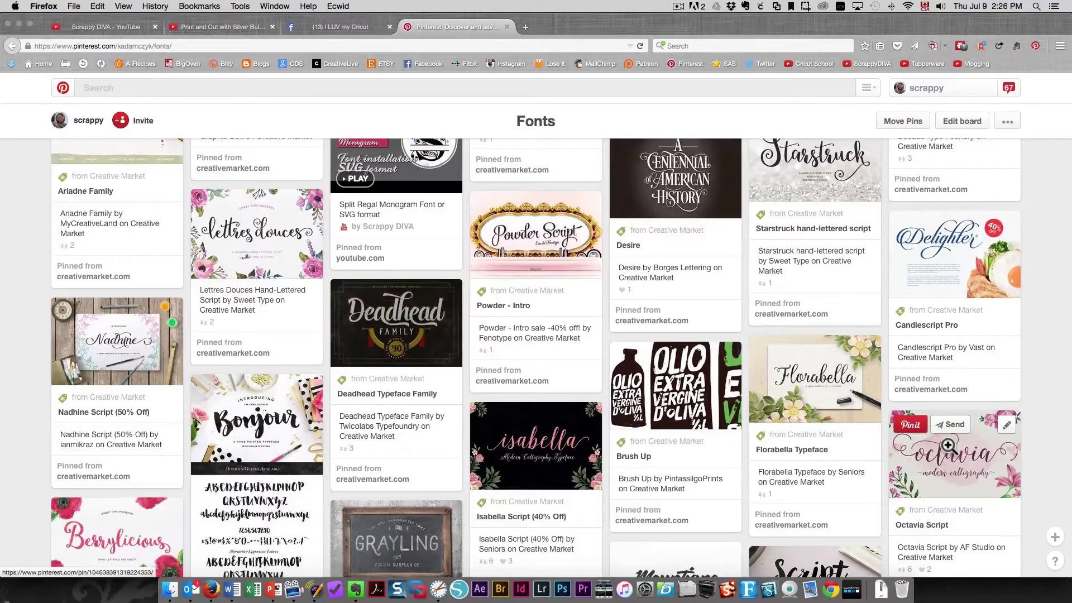
{"action": "scroll", "coordinate": [948, 445], "scroll_direction": "down", "scroll_amount": 3}
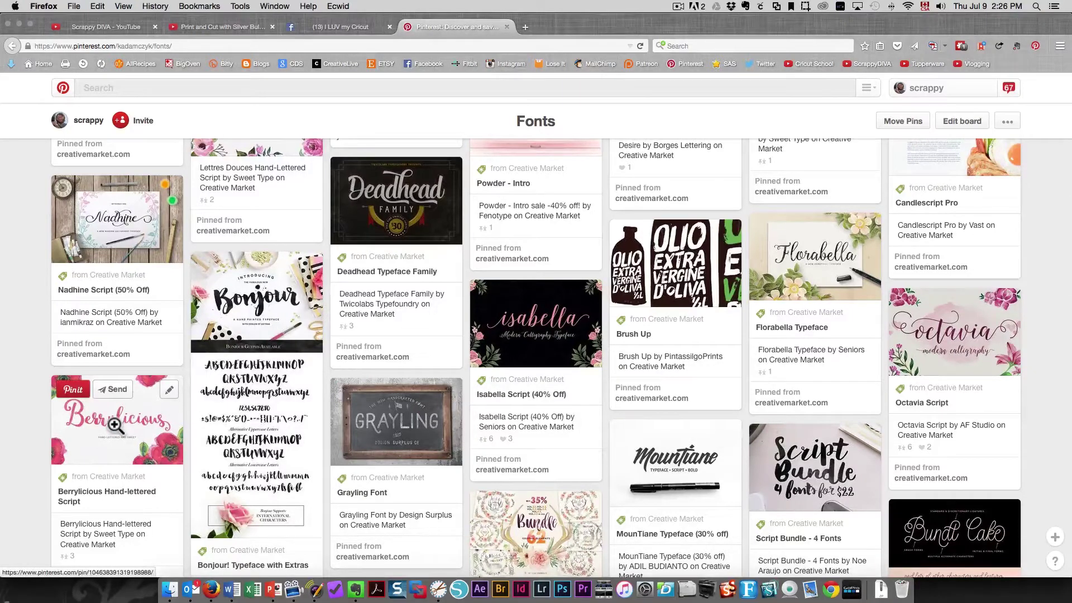
{"action": "scroll", "coordinate": [115, 425], "scroll_direction": "down", "scroll_amount": 5}
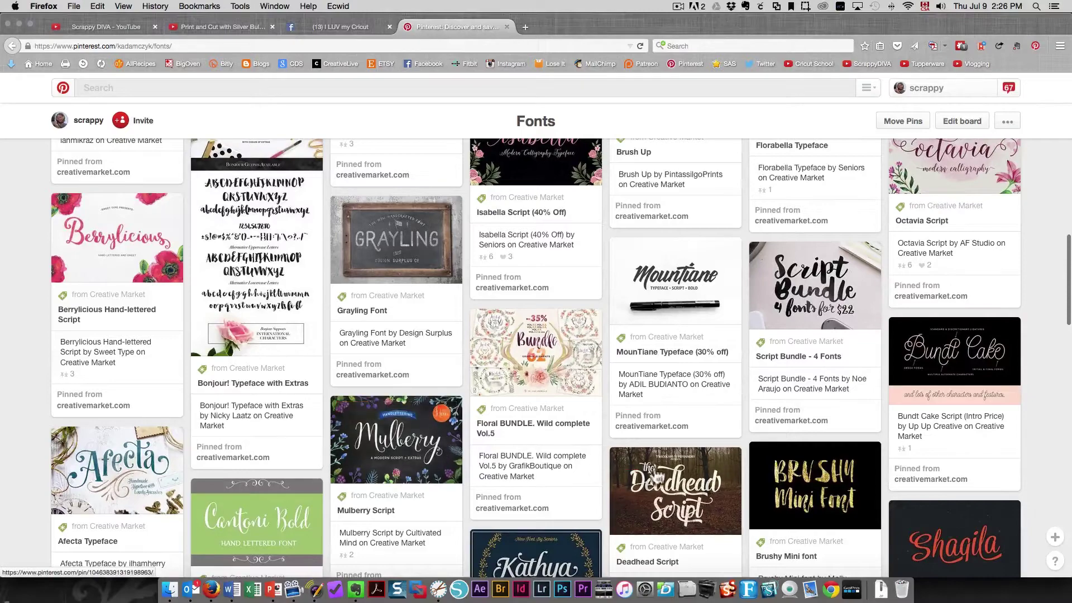
{"action": "scroll", "coordinate": [676, 473], "scroll_direction": "down", "scroll_amount": 6}
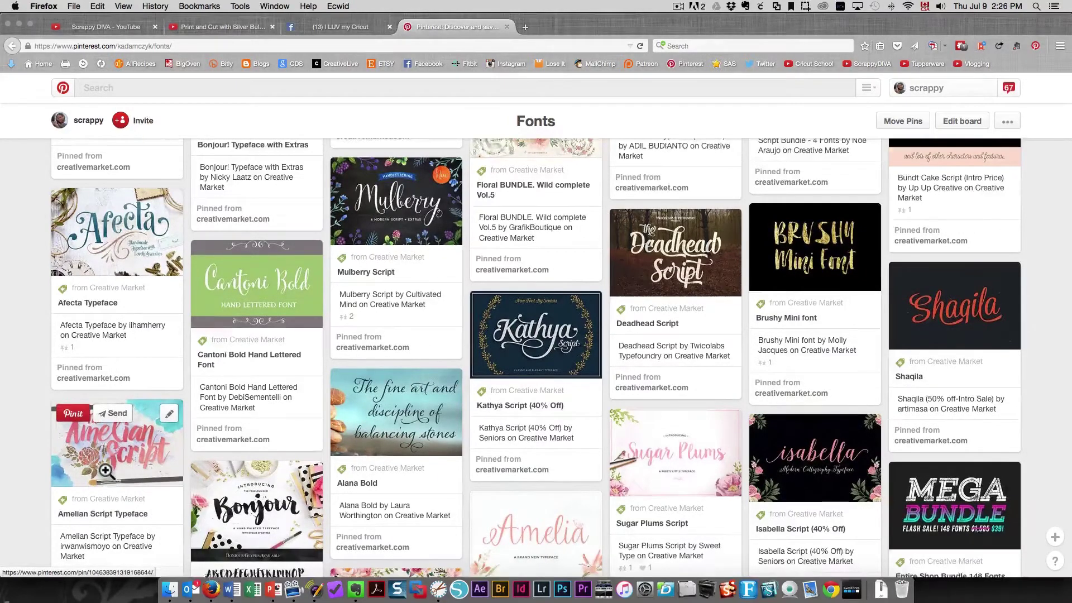
{"action": "scroll", "coordinate": [106, 470], "scroll_direction": "down", "scroll_amount": 3}
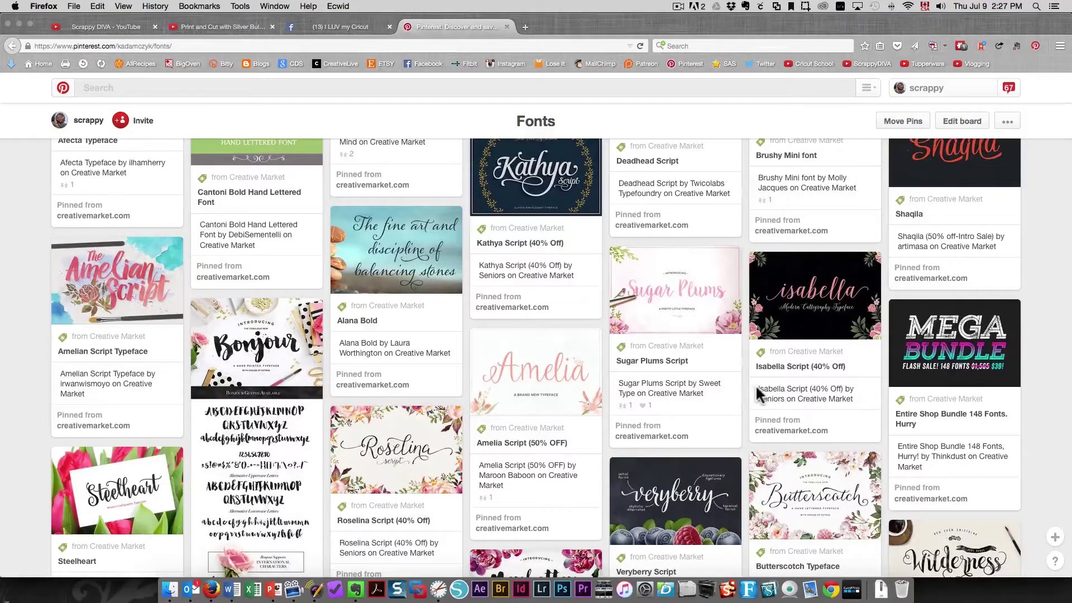
{"action": "scroll", "coordinate": [756, 384], "scroll_direction": "down", "scroll_amount": 6}
{"action": "scroll", "coordinate": [758, 391], "scroll_direction": "up", "scroll_amount": 7}
{"action": "scroll", "coordinate": [758, 396], "scroll_direction": "up", "scroll_amount": 10}
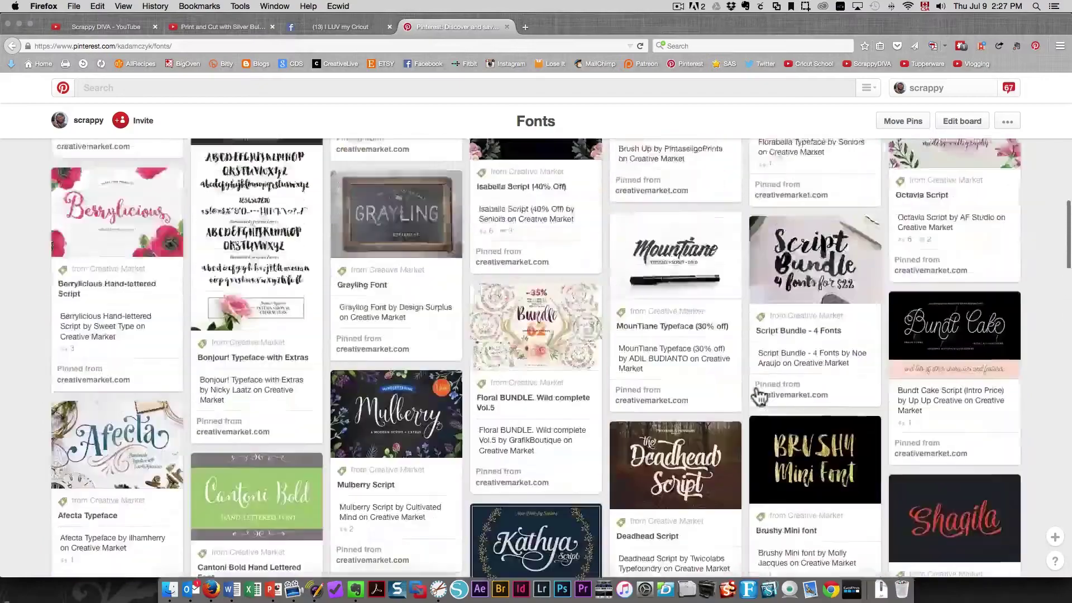
Step: Search the web for "free fonts" and open the dafont.com website from the results
{"action": "left_click", "coordinate": [296, 44]}
{"action": "type", "text": "free fonts"}
{"action": "key", "text": "Return"}
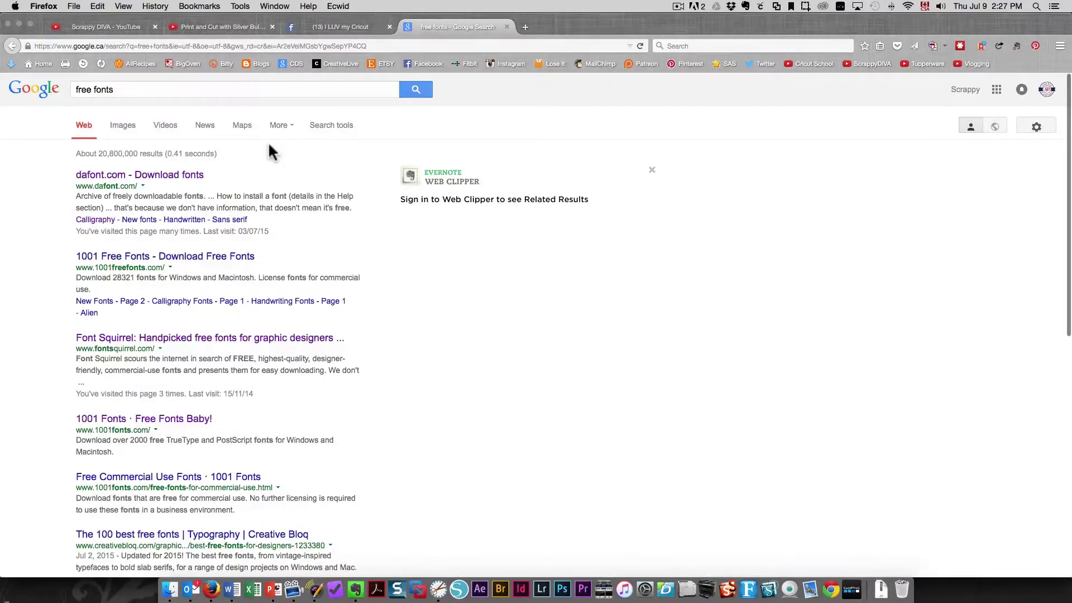
{"action": "left_click", "coordinate": [107, 177]}
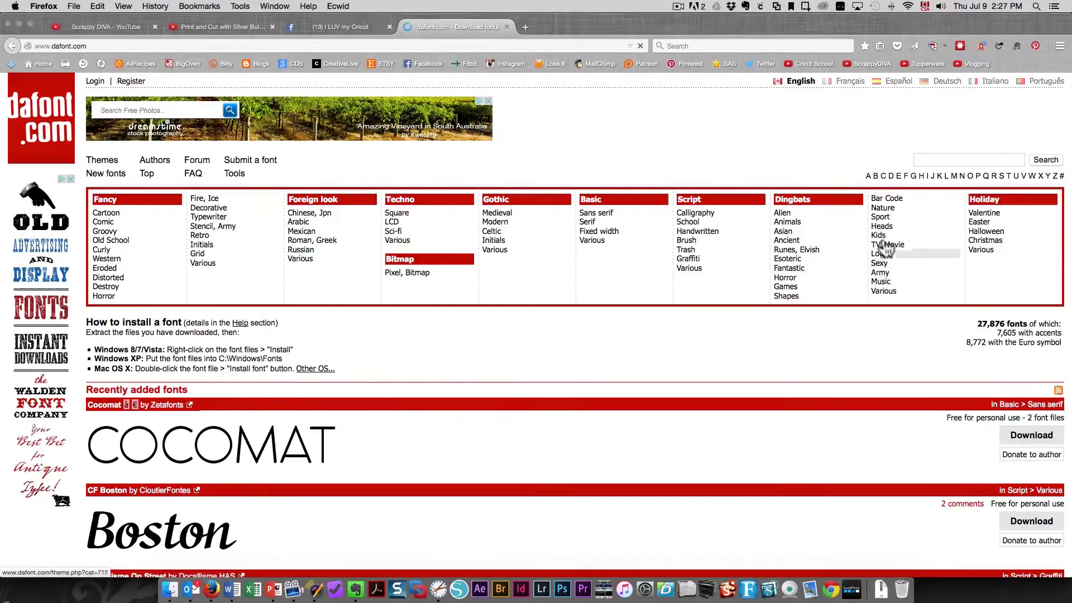
Step: Open dafont's Script category and look through the first page of fonts
{"action": "left_click", "coordinate": [706, 204]}
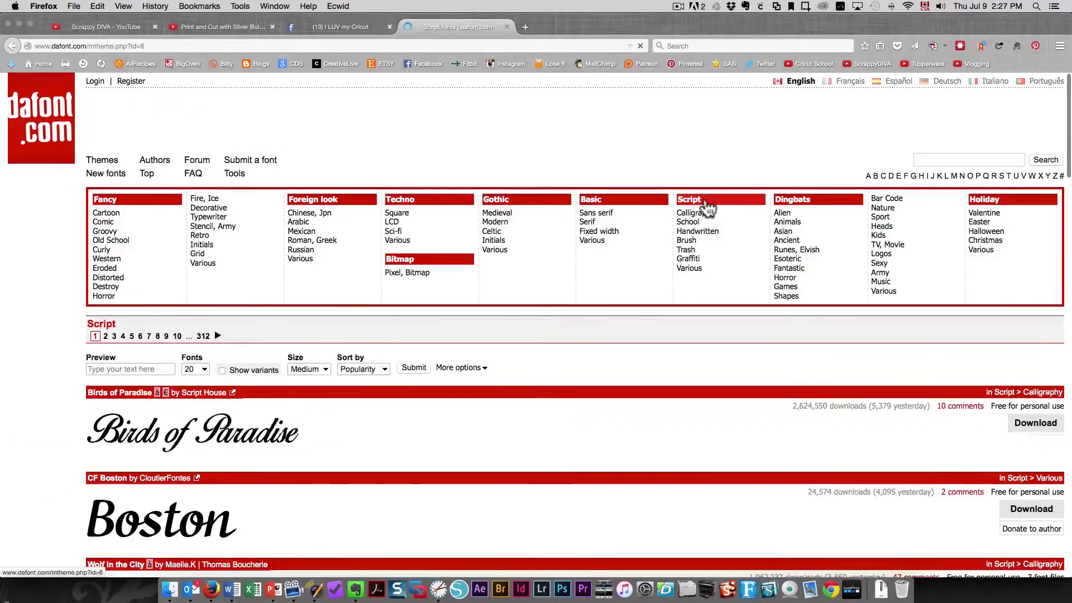
{"action": "scroll", "coordinate": [628, 474], "scroll_direction": "down", "scroll_amount": 5}
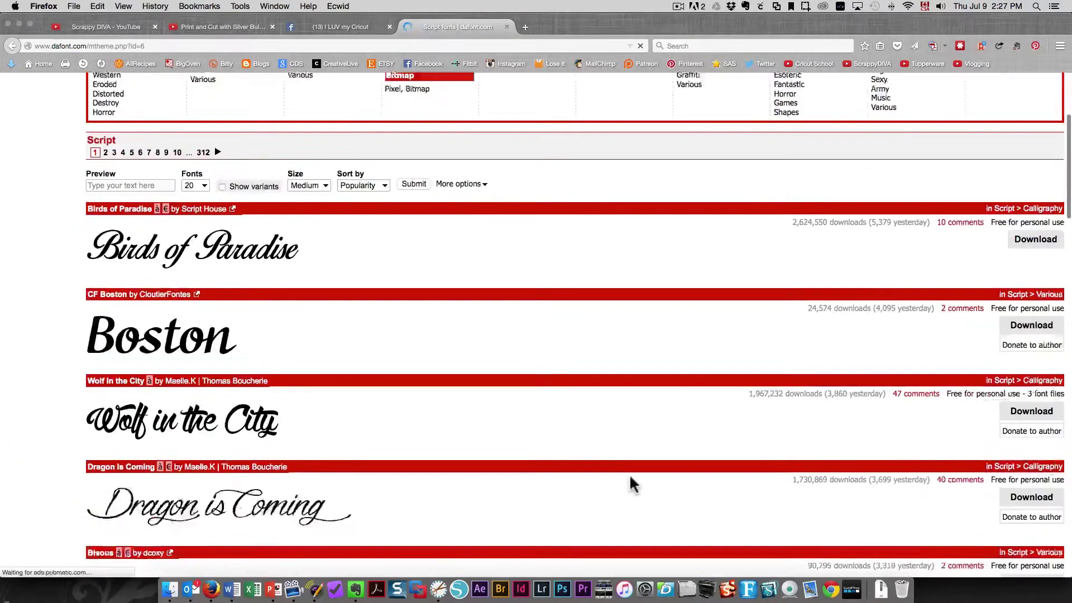
{"action": "scroll", "coordinate": [554, 442], "scroll_direction": "down", "scroll_amount": 3}
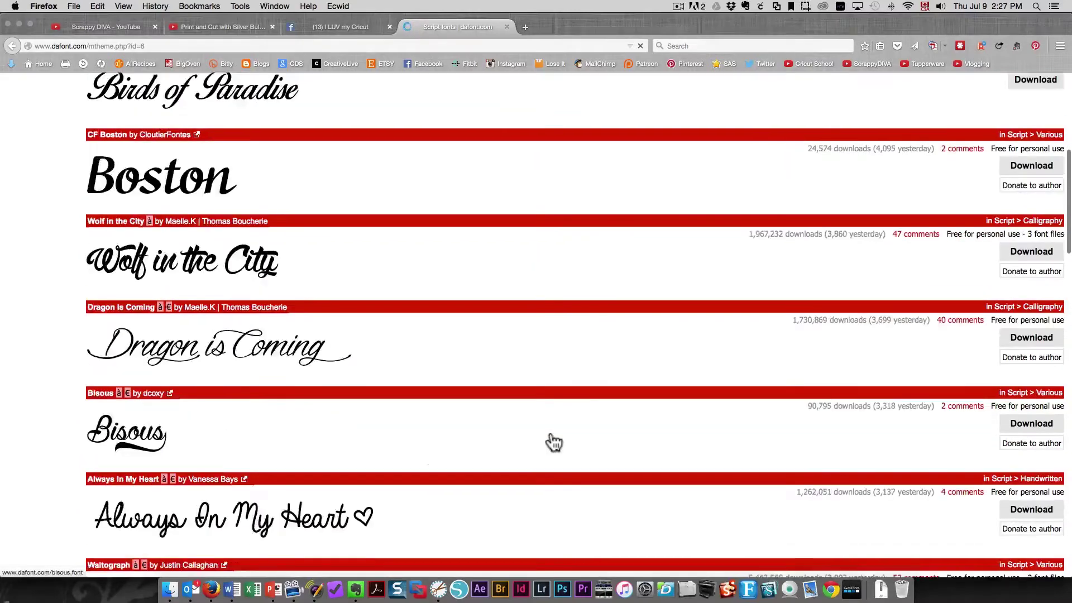
{"action": "scroll", "coordinate": [554, 442], "scroll_direction": "down", "scroll_amount": 5}
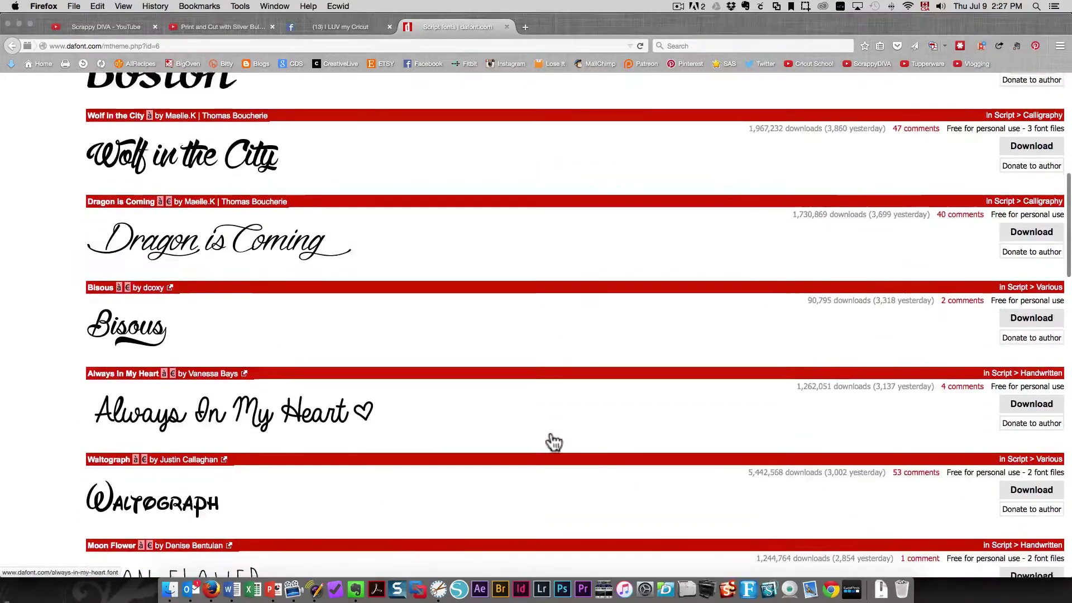
{"action": "scroll", "coordinate": [554, 442], "scroll_direction": "down", "scroll_amount": 10}
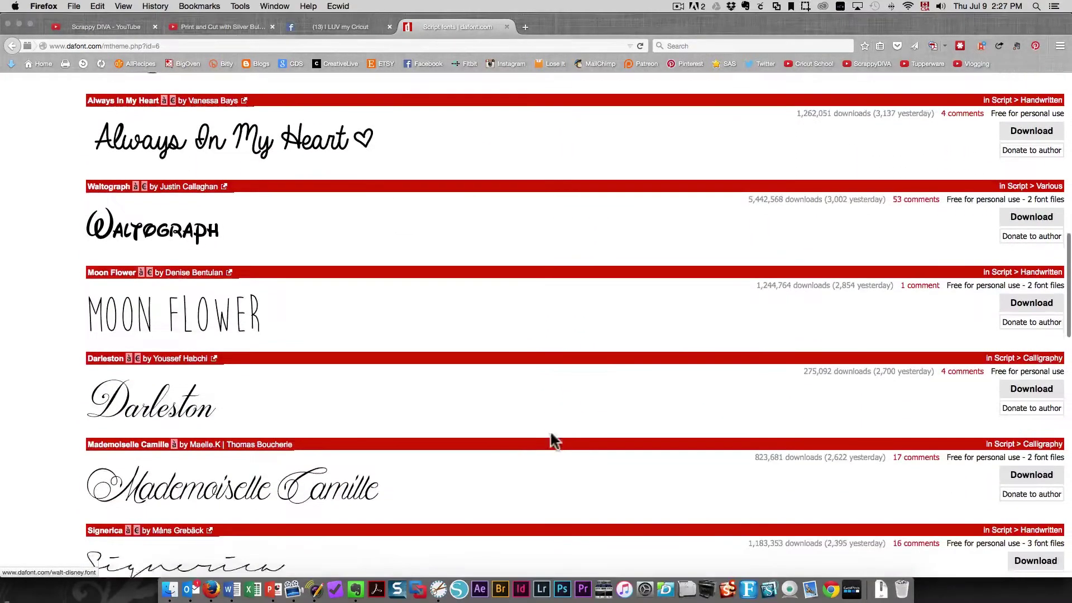
{"action": "scroll", "coordinate": [553, 442], "scroll_direction": "down", "scroll_amount": 11}
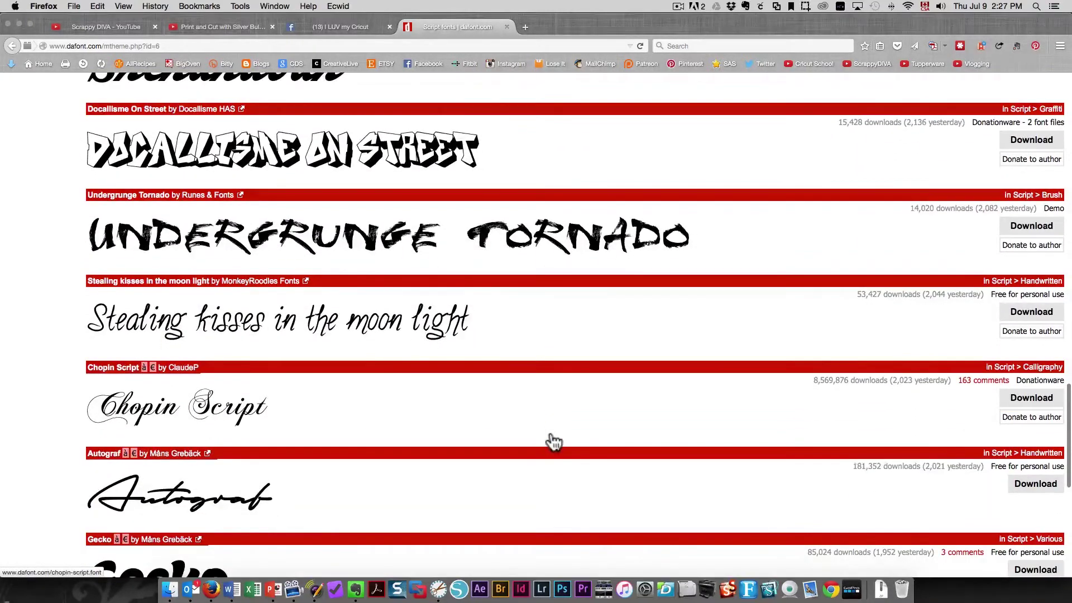
{"action": "scroll", "coordinate": [554, 442], "scroll_direction": "down", "scroll_amount": 9}
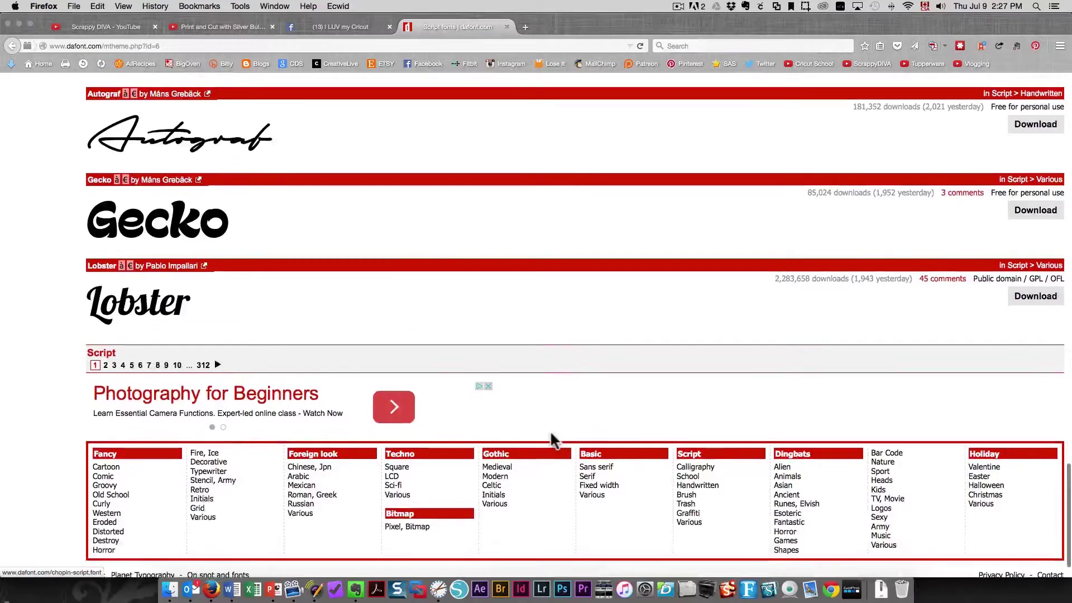
{"action": "scroll", "coordinate": [550, 434], "scroll_direction": "down", "scroll_amount": 2}
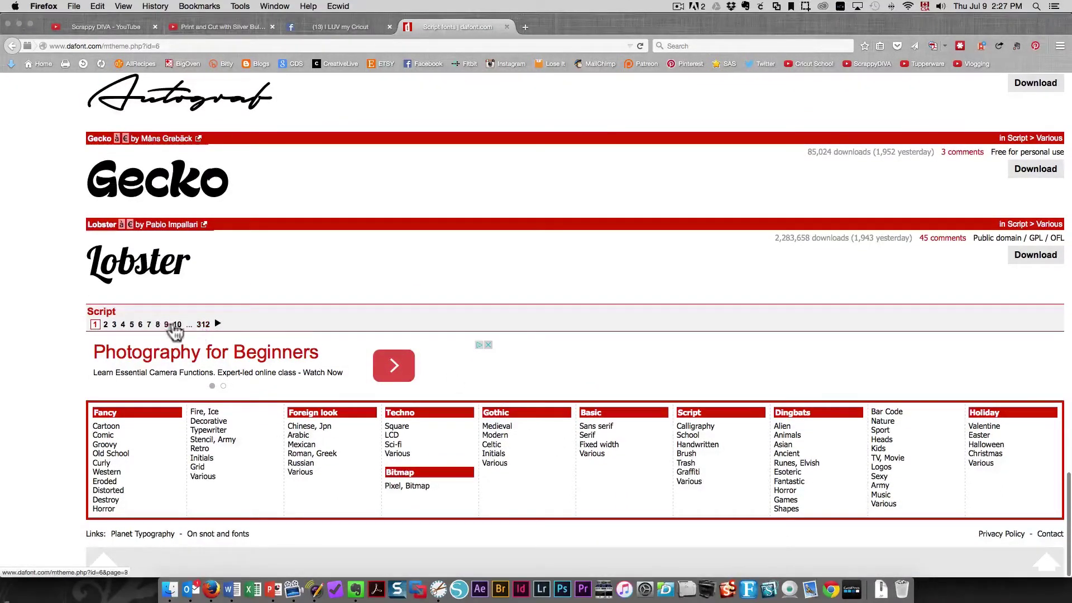
Step: Go to page 2 of the Script fonts and examine the typefaces listed there
{"action": "left_click", "coordinate": [217, 325]}
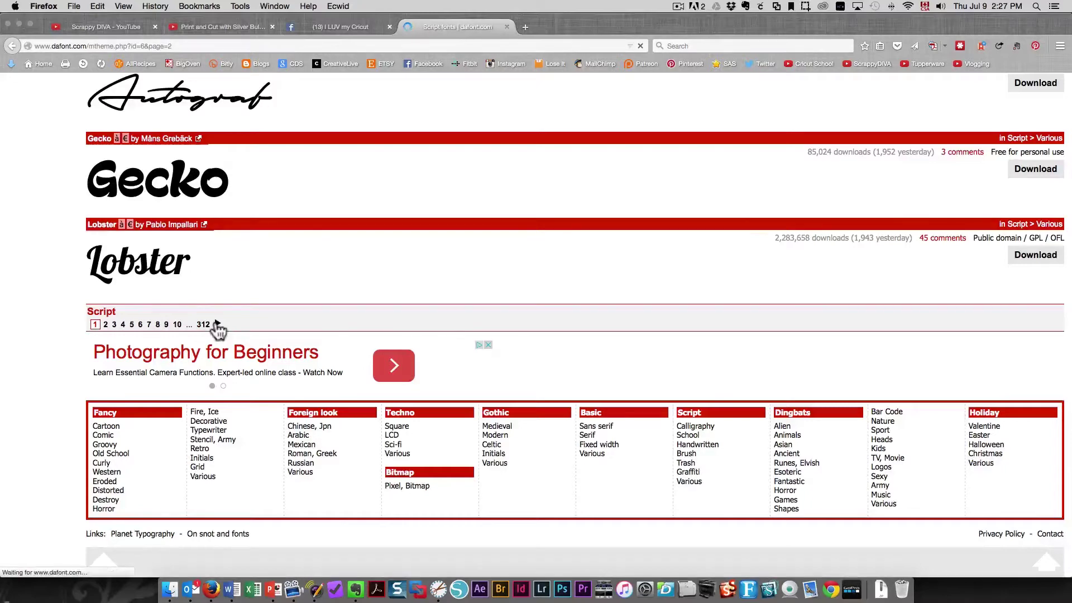
{"action": "scroll", "coordinate": [286, 306], "scroll_direction": "down", "scroll_amount": 4}
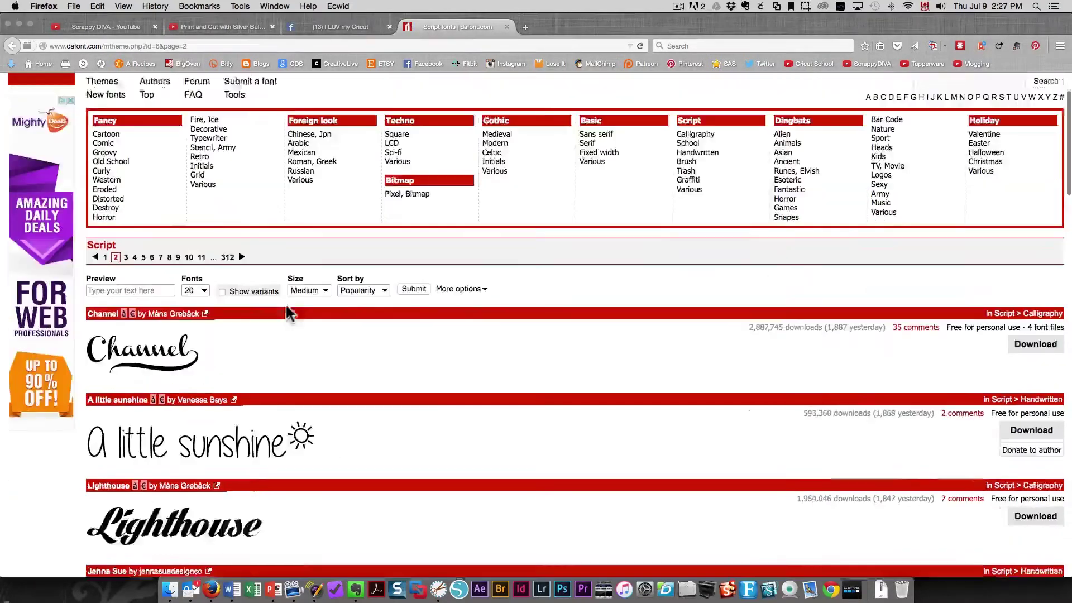
{"action": "scroll", "coordinate": [286, 313], "scroll_direction": "down", "scroll_amount": 7}
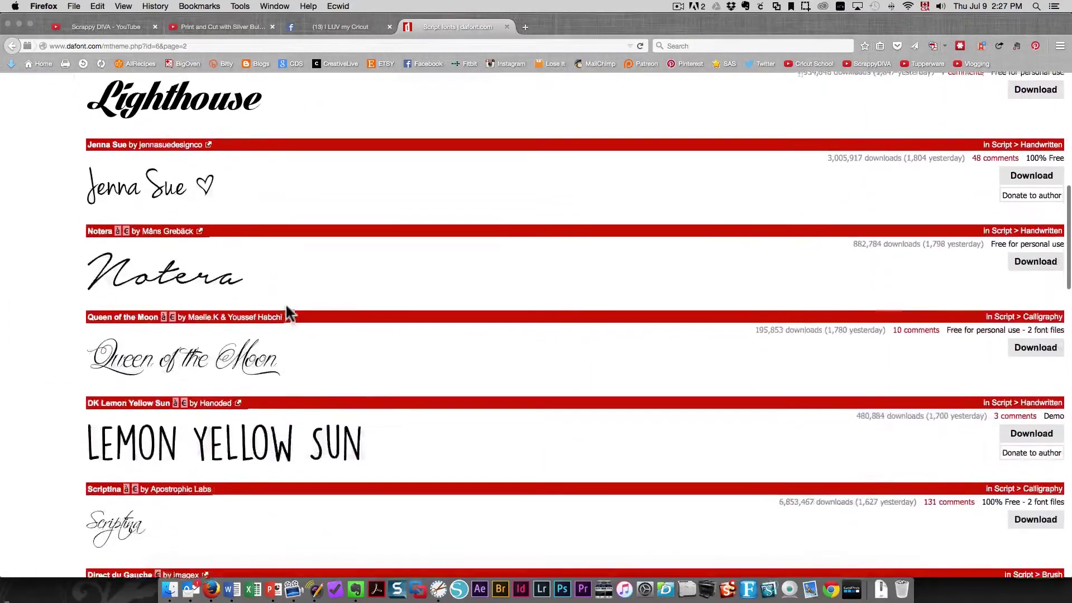
{"action": "scroll", "coordinate": [286, 306], "scroll_direction": "down", "scroll_amount": 7}
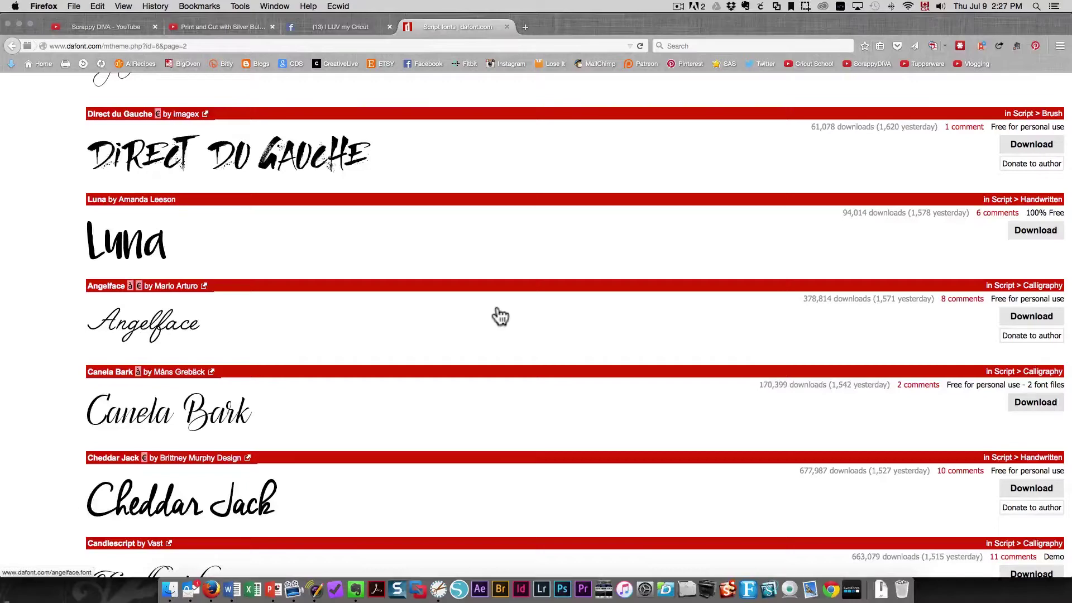
Step: Switch to Sure Cuts A Lot 4 Pro, move the "Back to" text up and left beneath the grey title shapes, and deselect it
{"action": "left_click", "coordinate": [438, 591]}
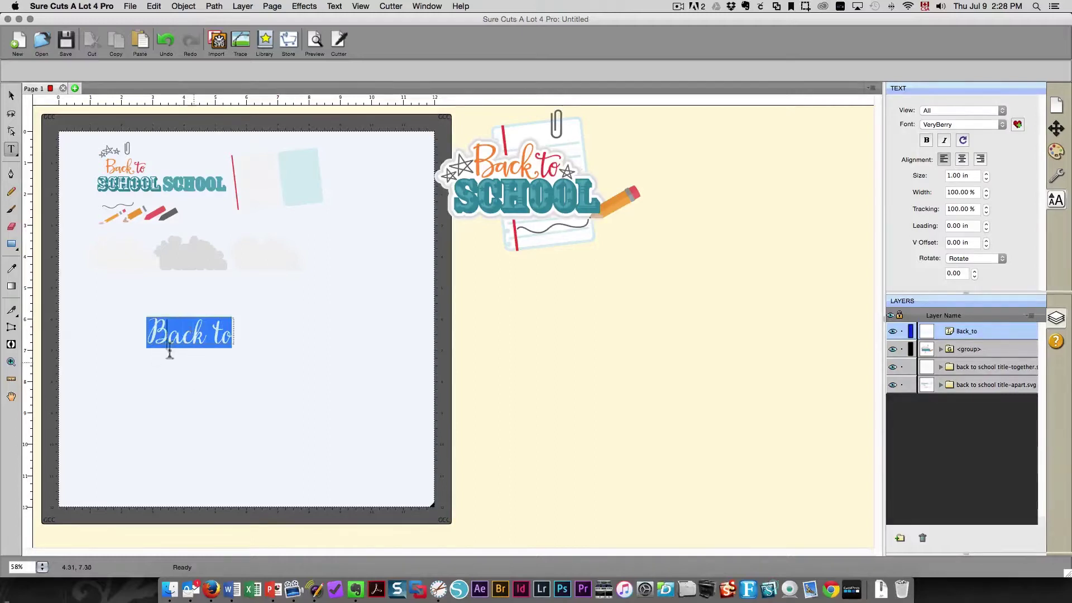
{"action": "left_click", "coordinate": [10, 95]}
{"action": "left_click", "coordinate": [177, 339]}
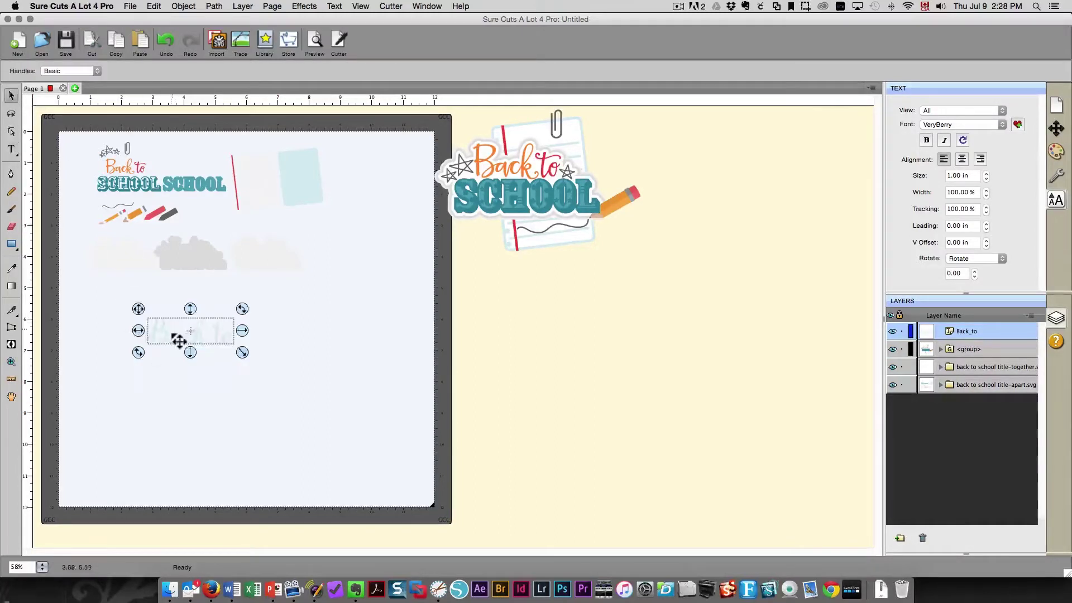
{"action": "left_click_drag", "start_coordinate": [171, 334], "coordinate": [138, 317]}
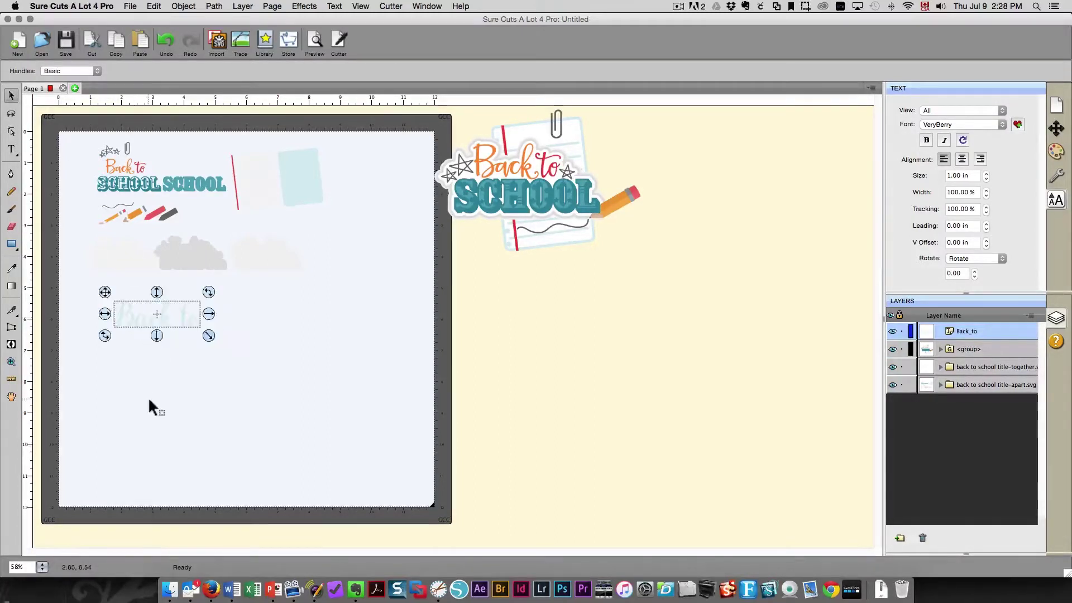
{"action": "left_click", "coordinate": [148, 367]}
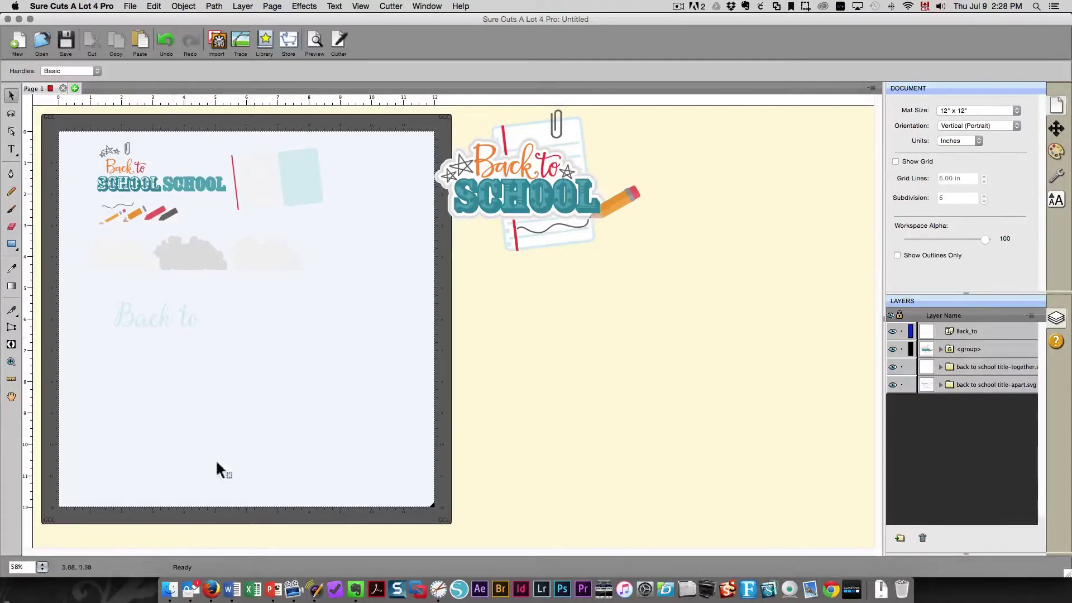
Step: Switch to the dafont.com page in Firefox and search the site's fonts for "circus"
{"action": "left_click", "coordinate": [212, 589]}
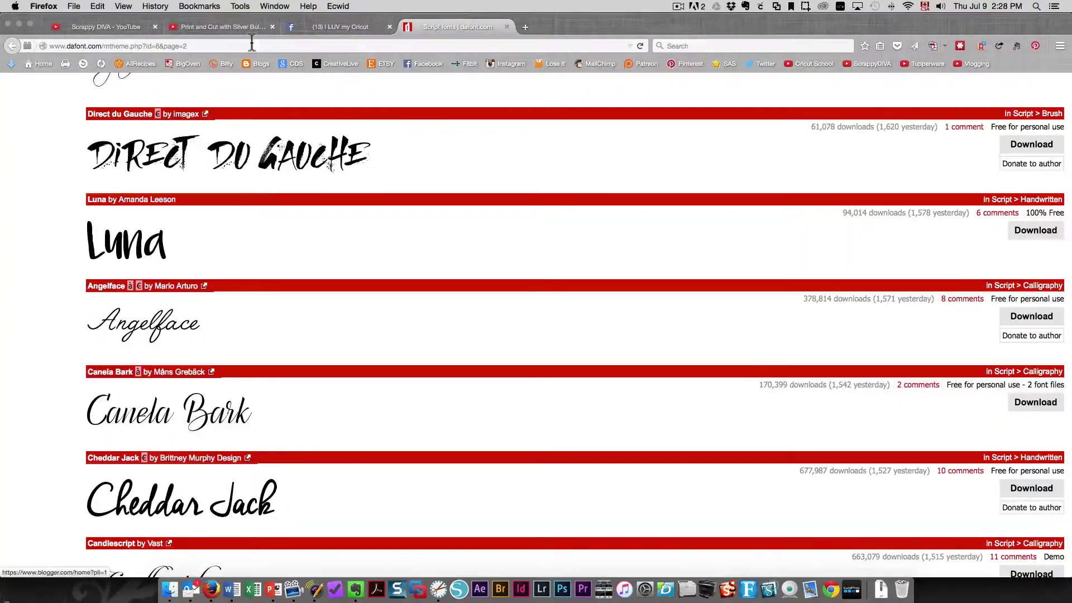
{"action": "scroll", "coordinate": [374, 207], "scroll_direction": "up", "scroll_amount": 2}
{"action": "right_click", "coordinate": [374, 206]}
{"action": "left_click", "coordinate": [567, 235]}
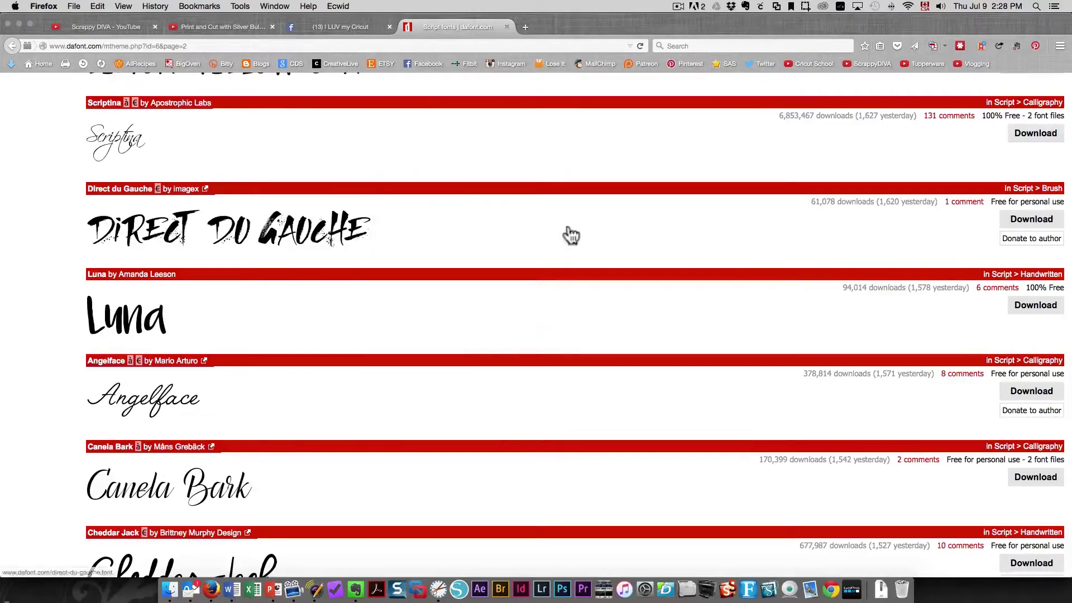
{"action": "scroll", "coordinate": [570, 233], "scroll_direction": "up", "scroll_amount": 10}
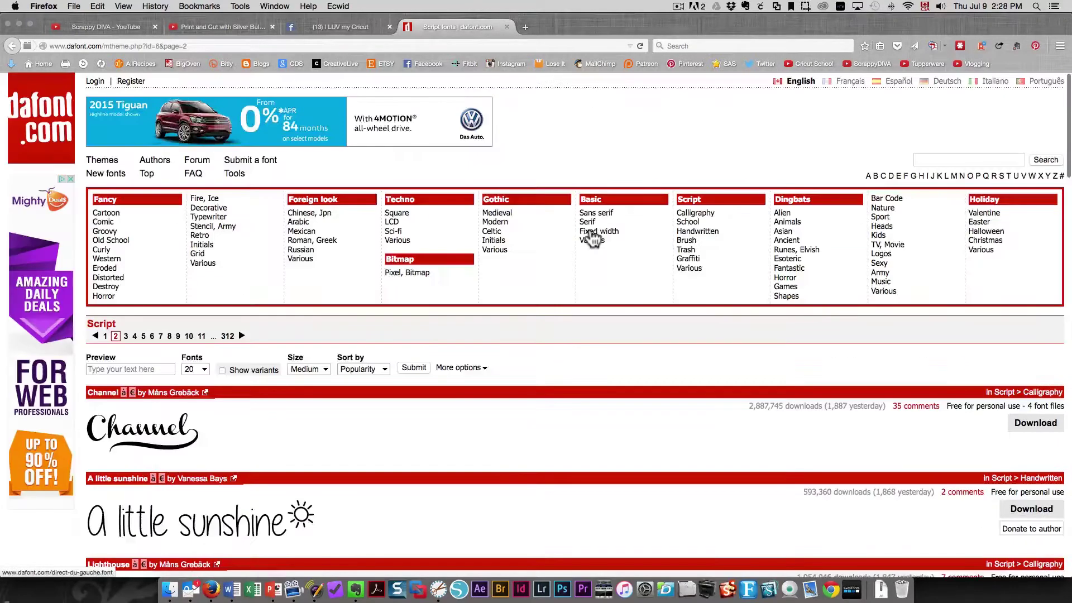
{"action": "left_click", "coordinate": [939, 159]}
{"action": "type", "text": "circus"}
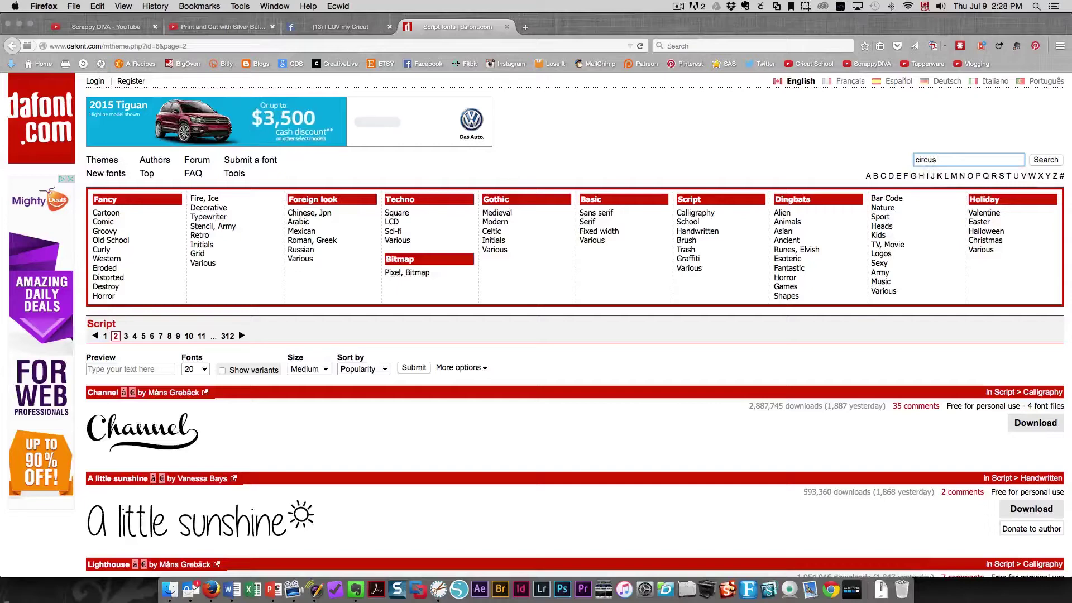
{"action": "key", "text": "Return"}
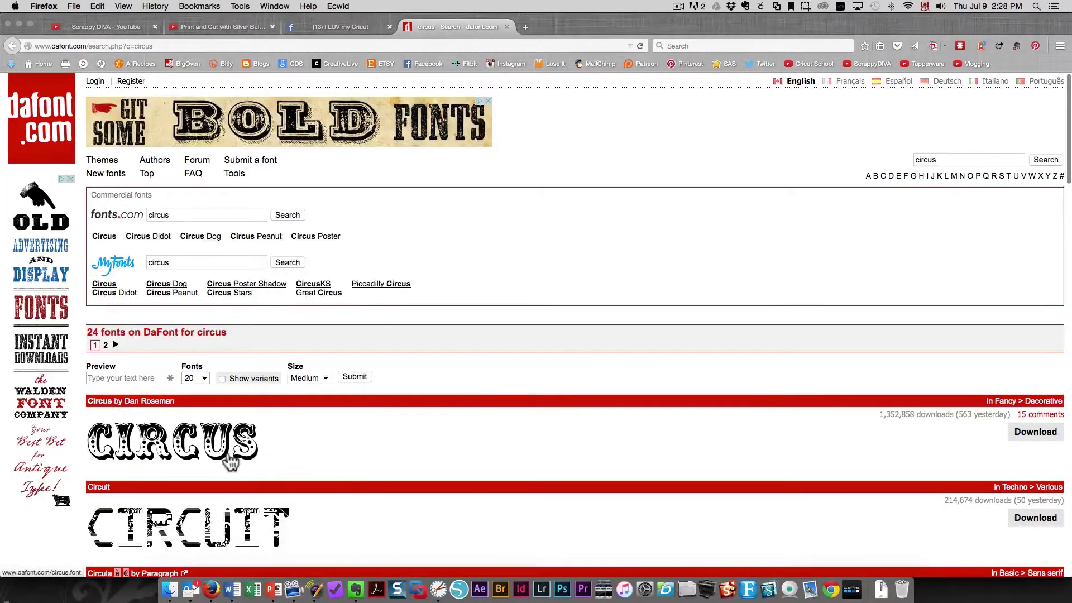
Step: Look through the search results, download the Circus font, and save circus.zip to the Fonts folder on the 3 TB Data Drive
{"action": "scroll", "coordinate": [343, 450], "scroll_direction": "down", "scroll_amount": 10}
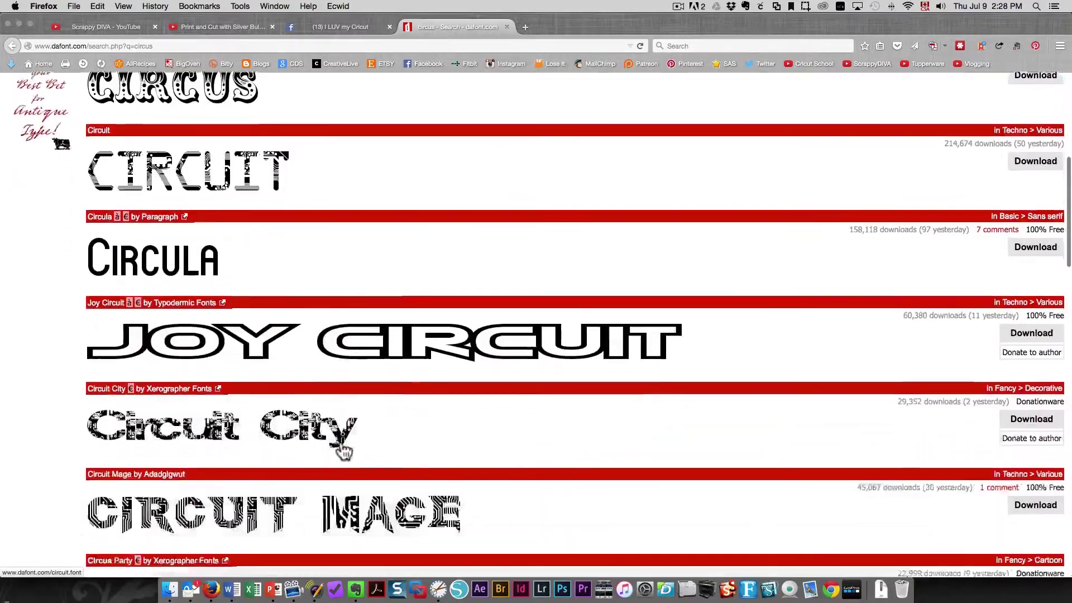
{"action": "scroll", "coordinate": [342, 450], "scroll_direction": "down", "scroll_amount": 9}
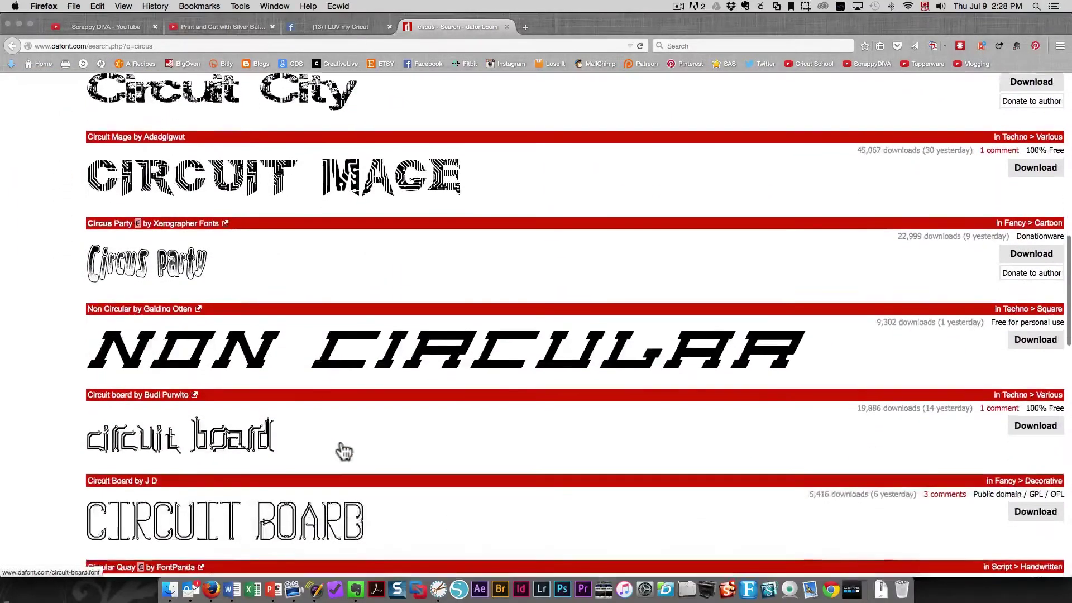
{"action": "scroll", "coordinate": [342, 450], "scroll_direction": "down", "scroll_amount": 6}
{"action": "key", "text": "Home"}
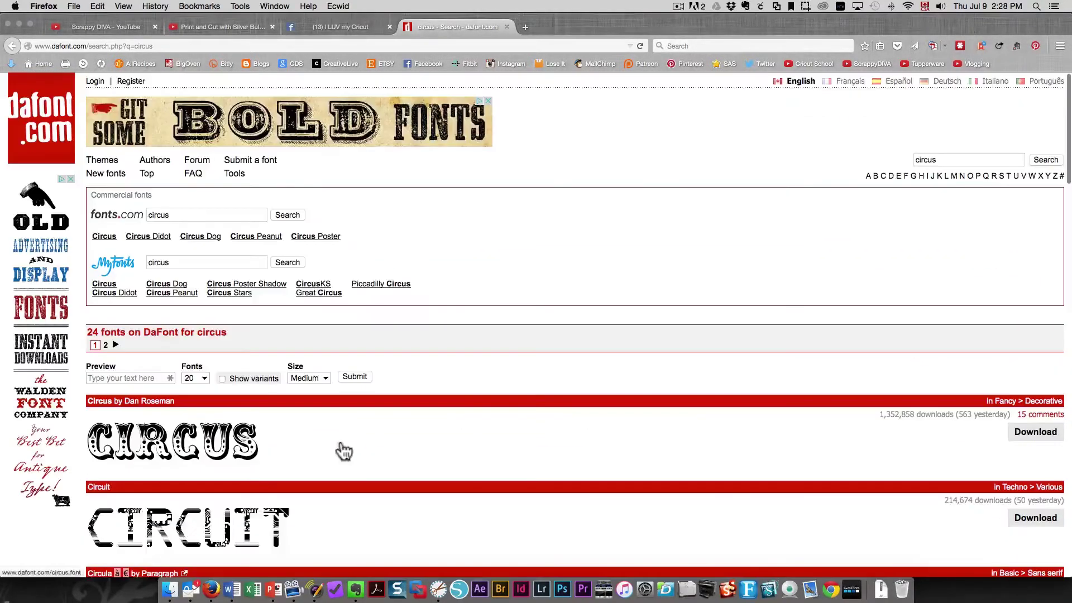
{"action": "left_click", "coordinate": [1034, 439]}
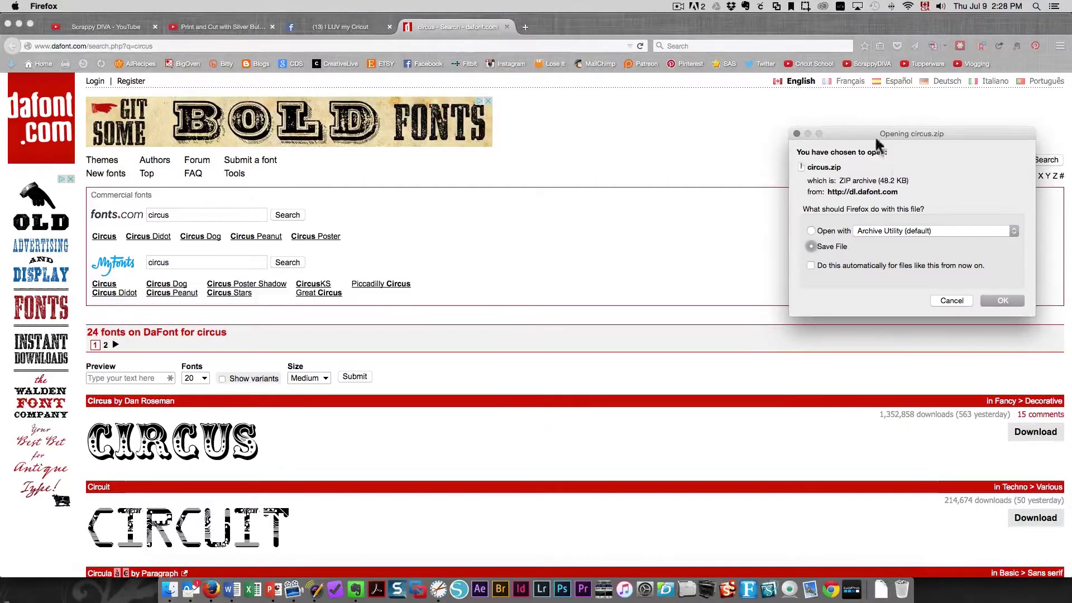
{"action": "left_click", "coordinate": [993, 302]}
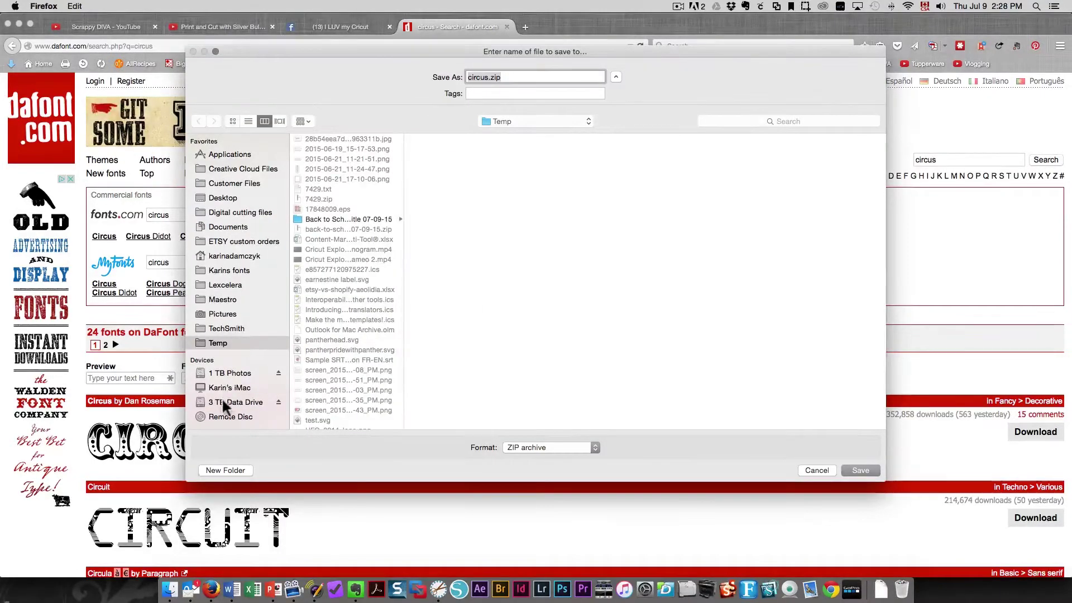
{"action": "left_click", "coordinate": [225, 401]}
{"action": "left_click", "coordinate": [313, 219]}
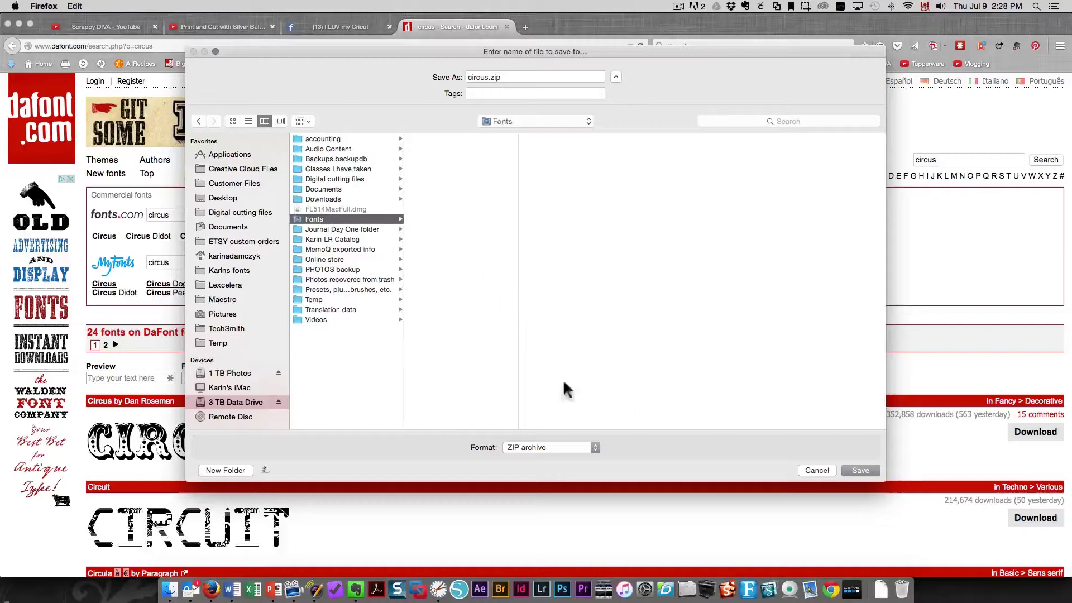
{"action": "left_click", "coordinate": [851, 471]}
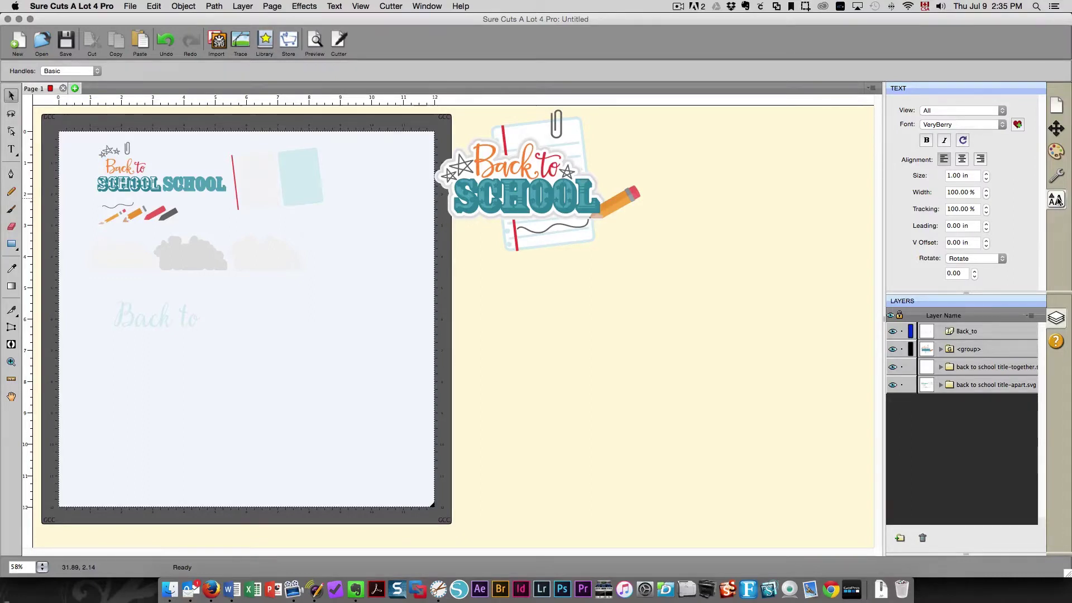
Step: Open the My Library window in Sure Cuts A Lot 4 Pro and move it left so it overlaps the mat
{"action": "left_click", "coordinate": [427, 7]}
{"action": "left_click", "coordinate": [432, 20]}
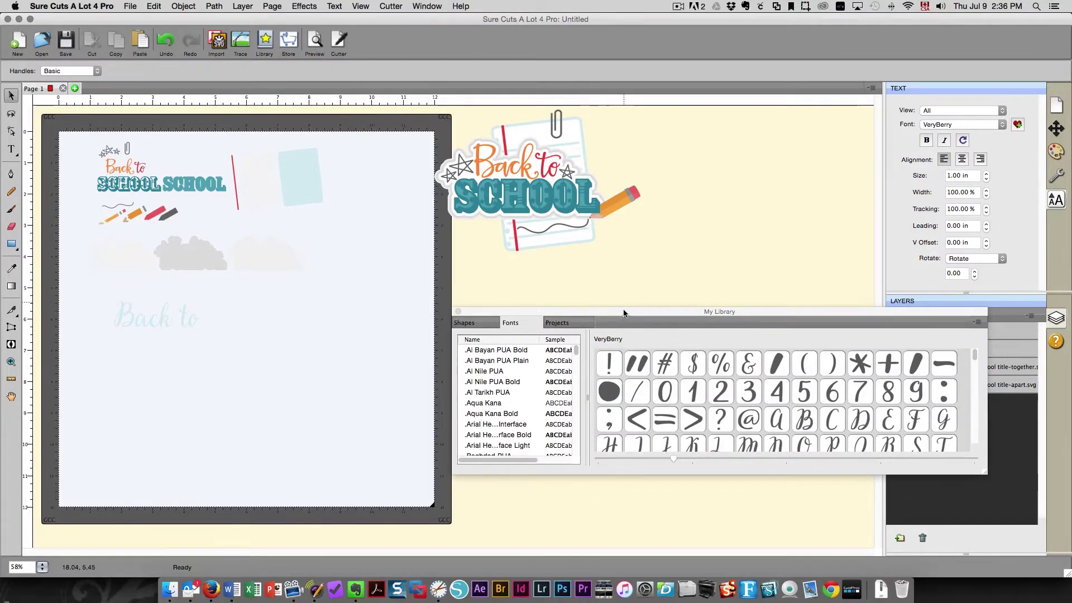
{"action": "left_click_drag", "start_coordinate": [624, 314], "coordinate": [421, 306]}
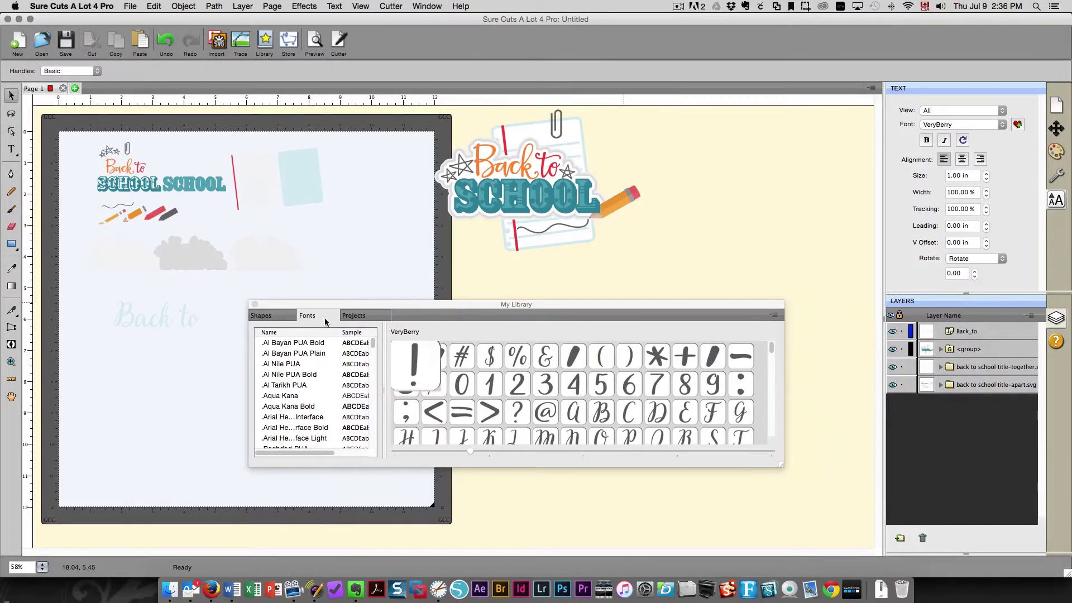
Step: Start loading a font into the library and browse to the Fonts folder on the 3 TB Data Drive
{"action": "left_click", "coordinate": [773, 315]}
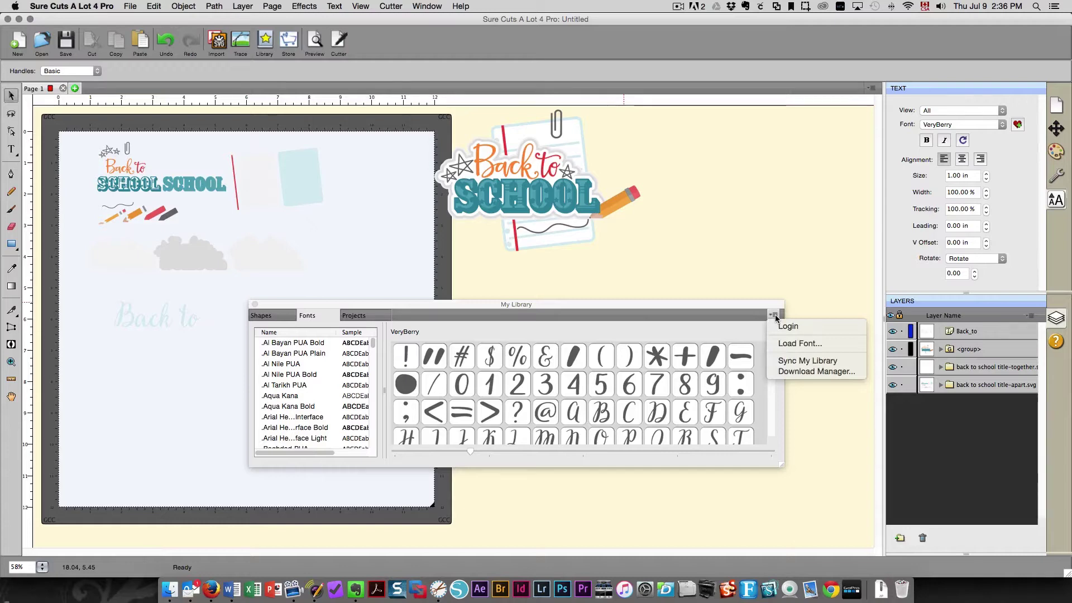
{"action": "left_click", "coordinate": [781, 344]}
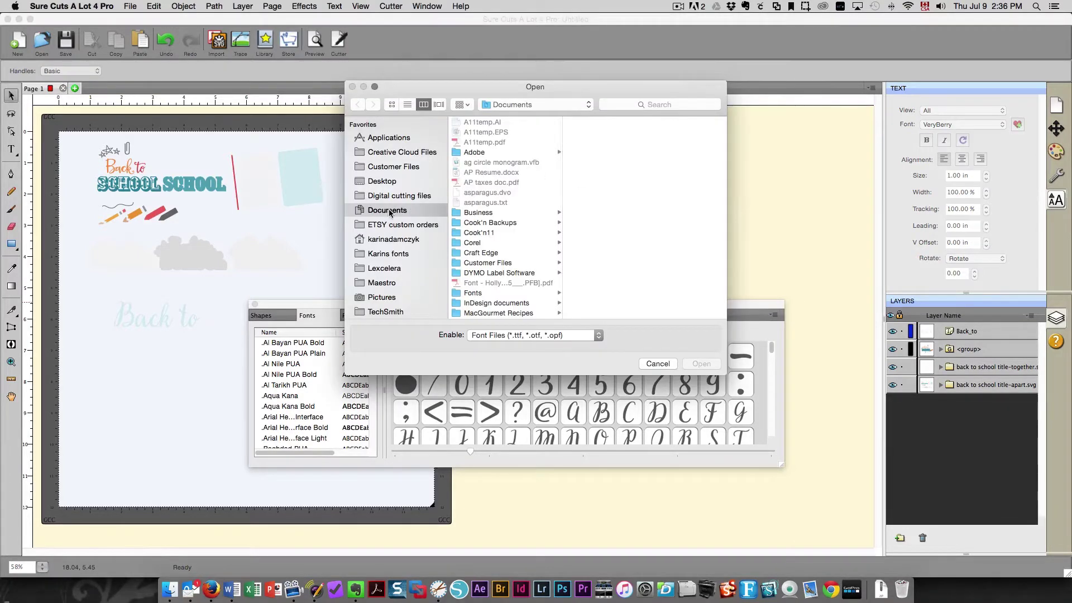
{"action": "left_click", "coordinate": [489, 292]}
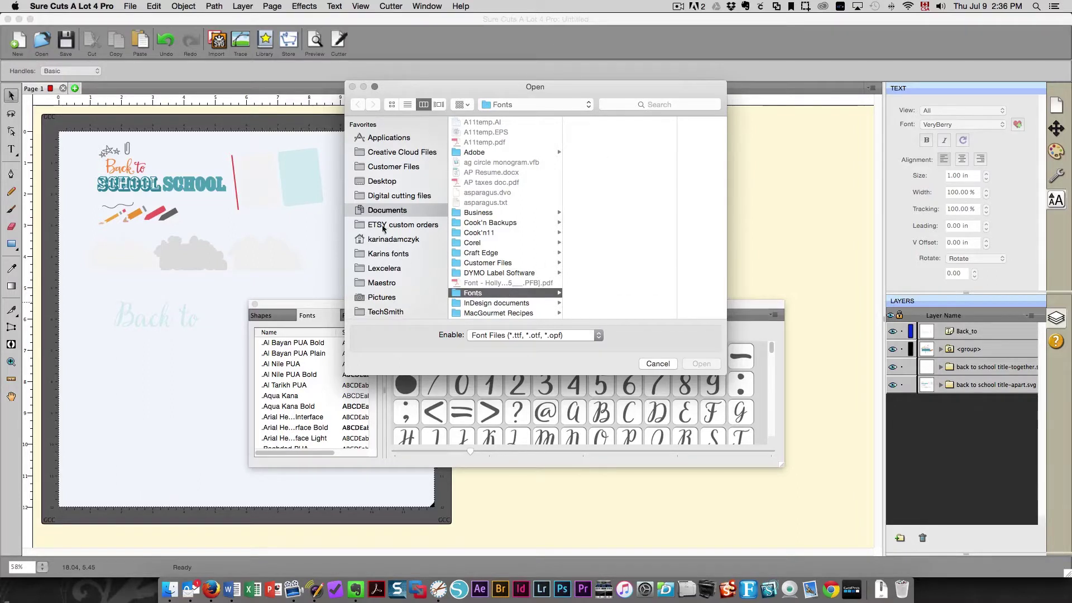
{"action": "scroll", "coordinate": [377, 225], "scroll_direction": "down", "scroll_amount": 5}
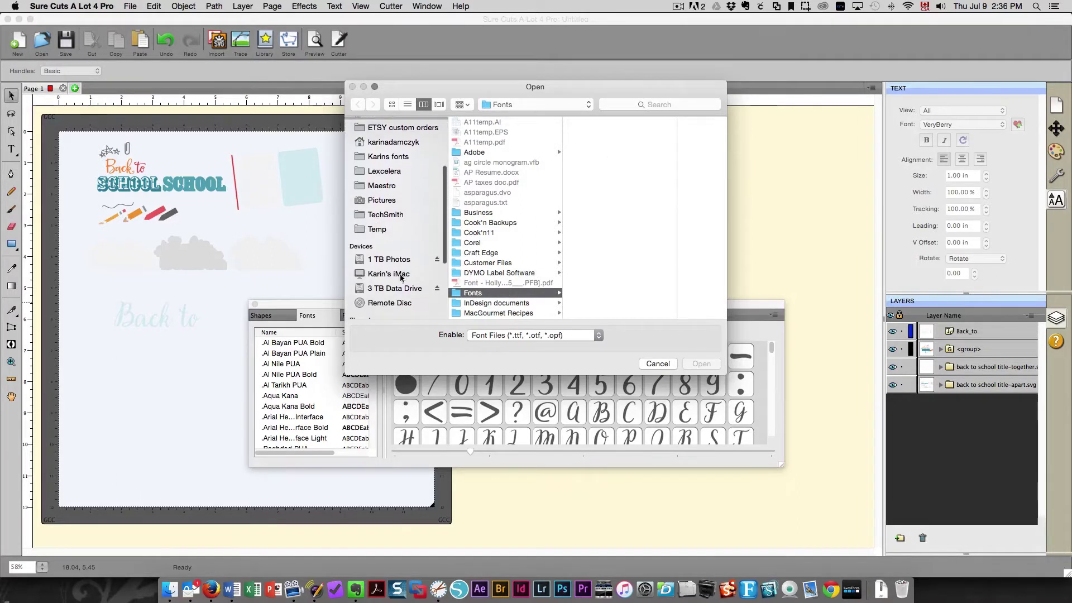
{"action": "left_click", "coordinate": [399, 290]}
{"action": "left_click", "coordinate": [475, 202]}
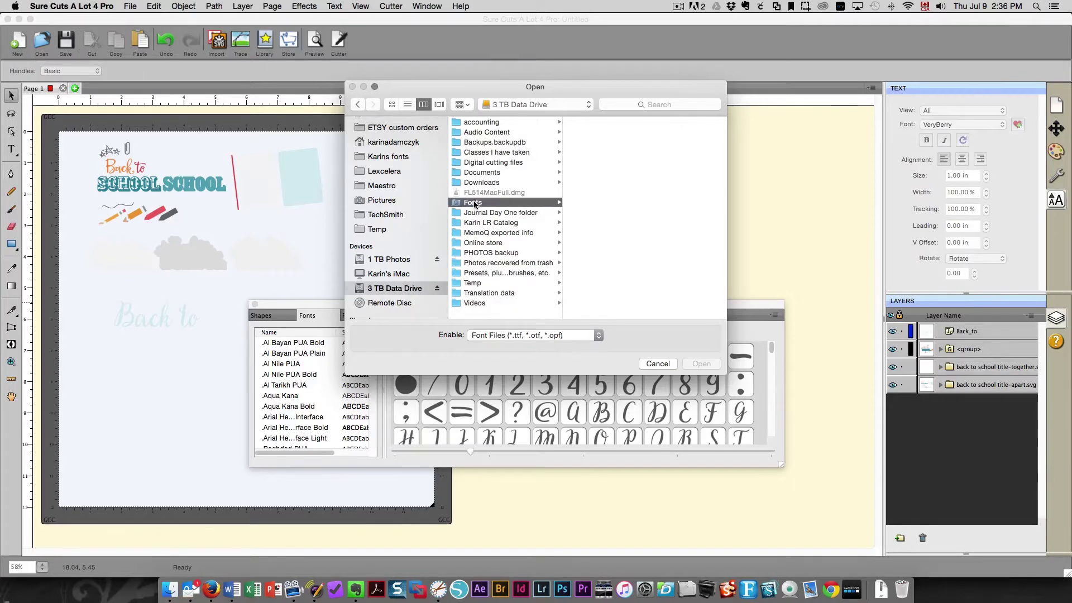
Step: Find Circus.ttf in the Fonts folder and load it into the font library
{"action": "scroll", "coordinate": [635, 196], "scroll_direction": "down", "scroll_amount": 10}
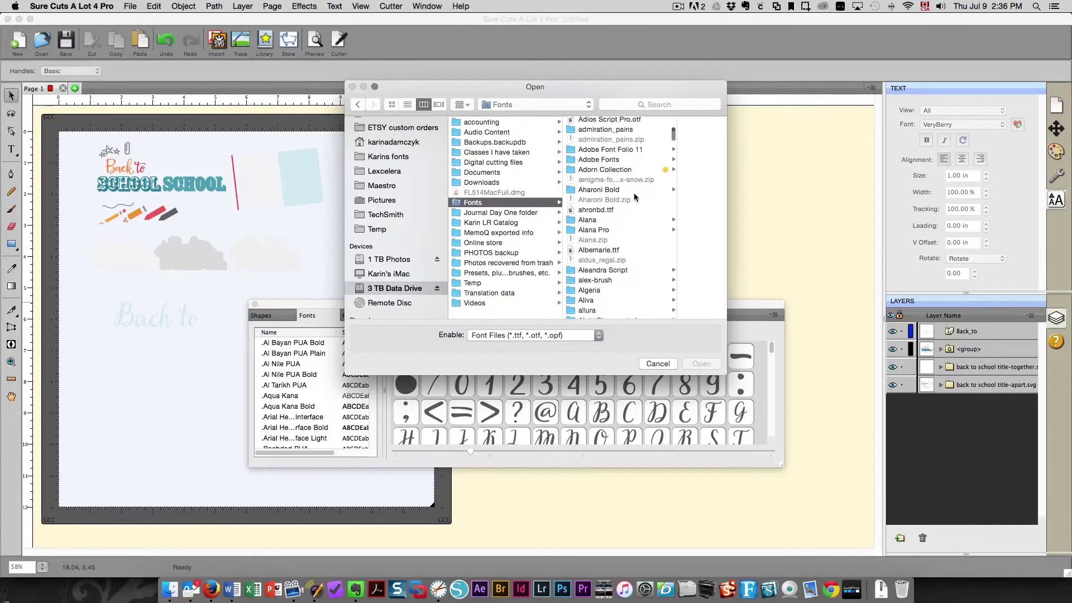
{"action": "scroll", "coordinate": [634, 192], "scroll_direction": "down", "scroll_amount": 15}
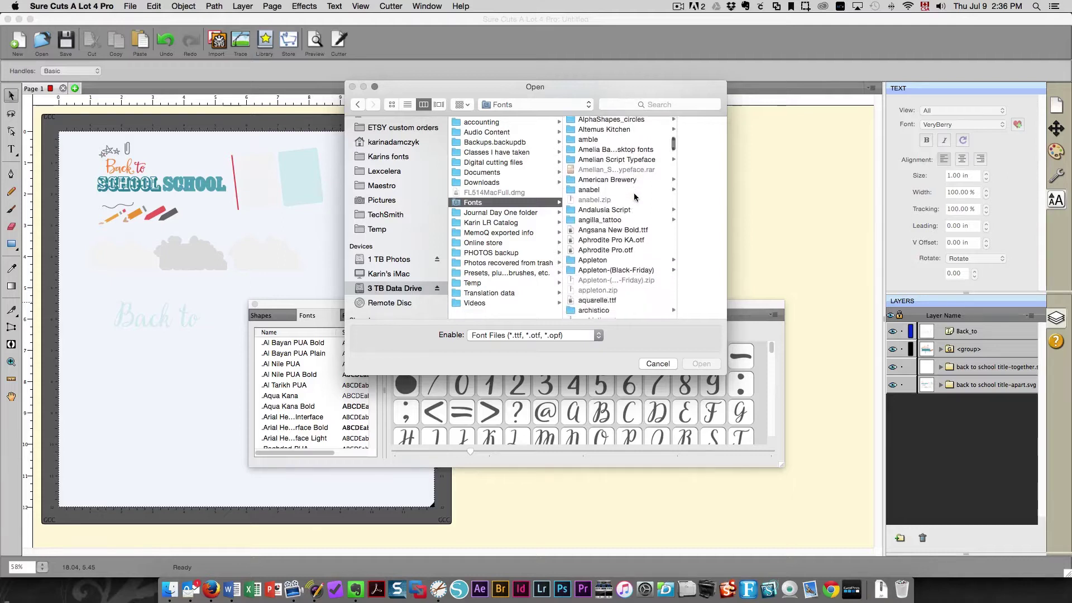
{"action": "scroll", "coordinate": [635, 193], "scroll_direction": "down", "scroll_amount": 10}
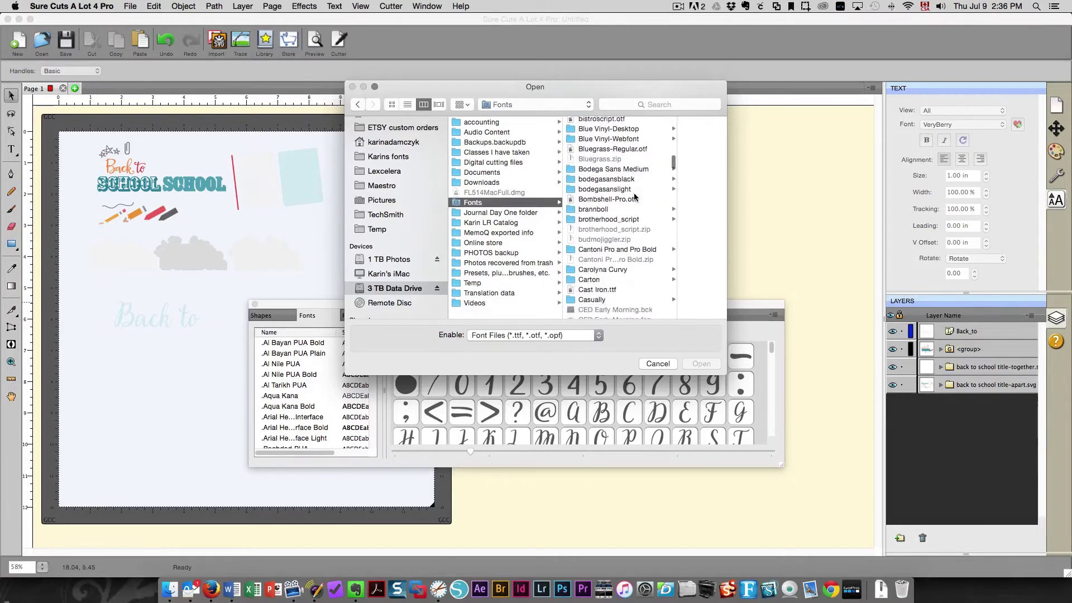
{"action": "scroll", "coordinate": [634, 196], "scroll_direction": "down", "scroll_amount": 4}
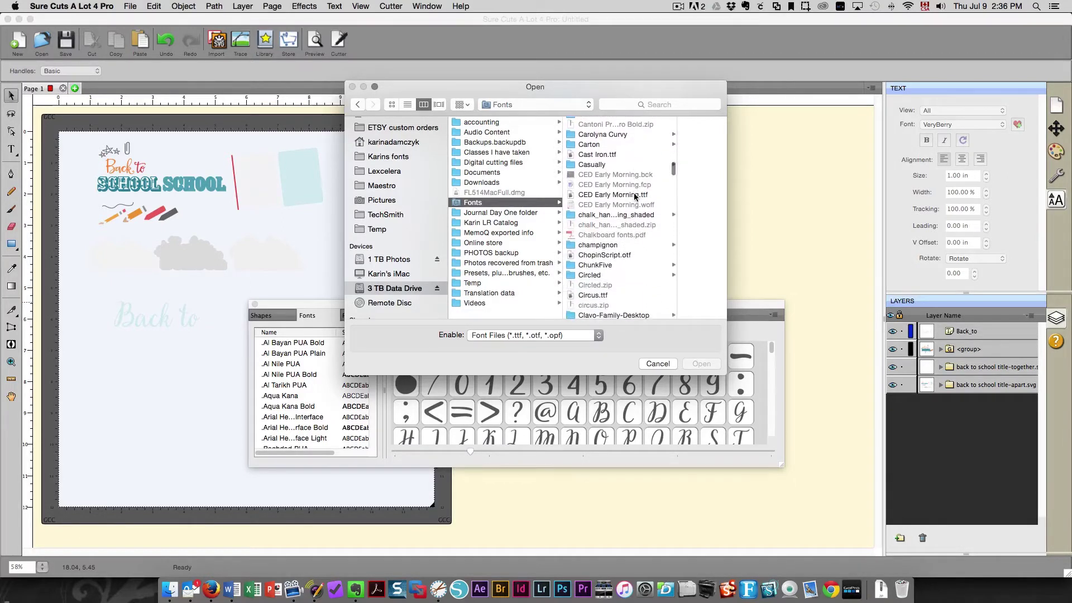
{"action": "left_click", "coordinate": [599, 294]}
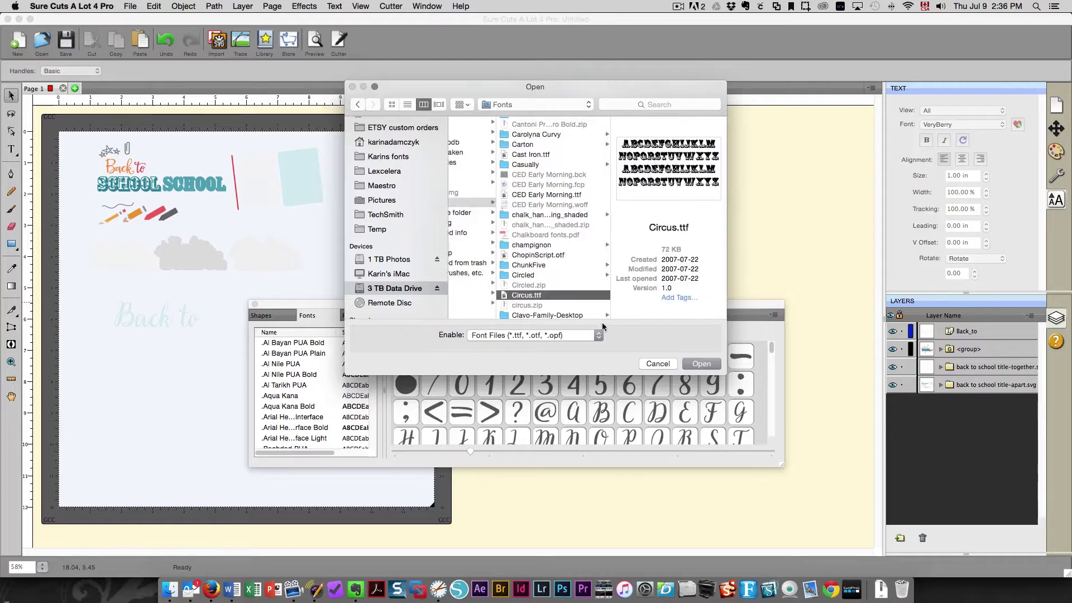
{"action": "left_click", "coordinate": [697, 366]}
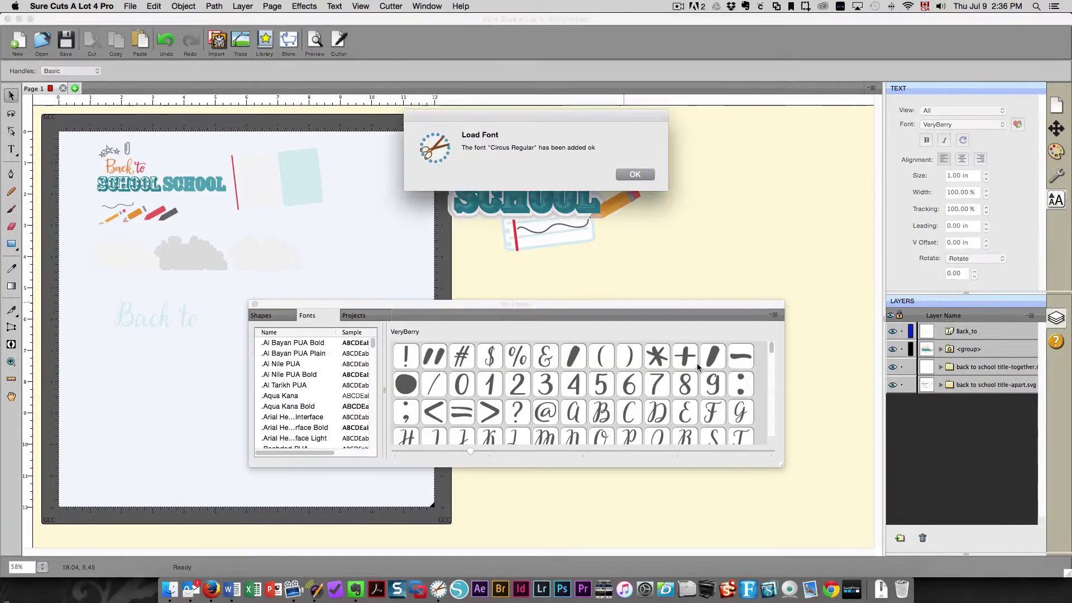
{"action": "left_click", "coordinate": [628, 177]}
{"action": "left_click", "coordinate": [637, 175]}
Step: Set the text font to Circus Regular
{"action": "left_click", "coordinate": [1002, 125]}
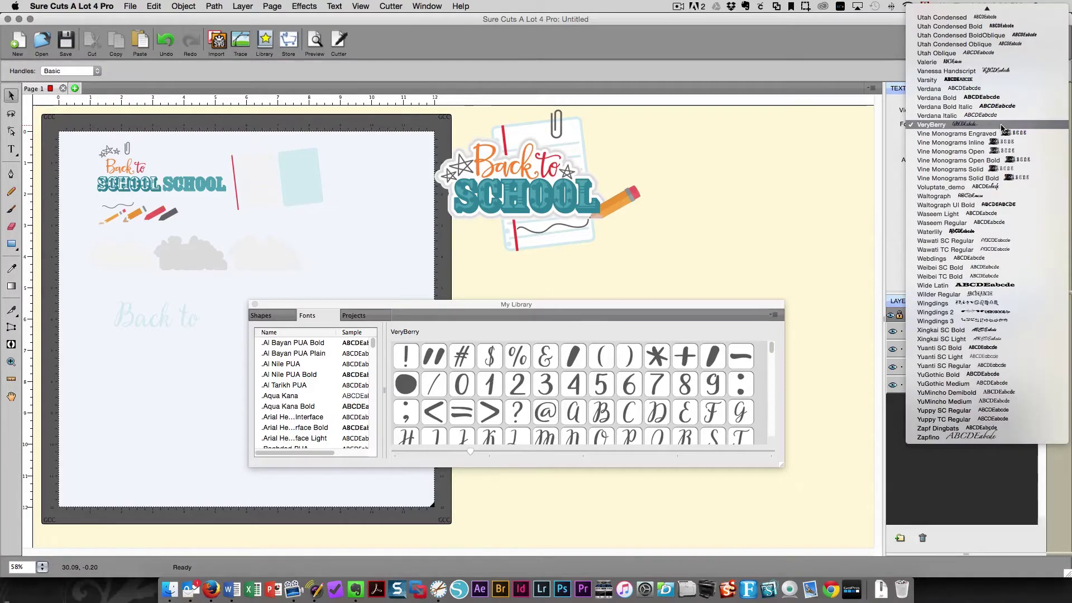
{"action": "key", "text": "c"}
{"action": "scroll", "coordinate": [1002, 128], "scroll_direction": "down", "scroll_amount": 10}
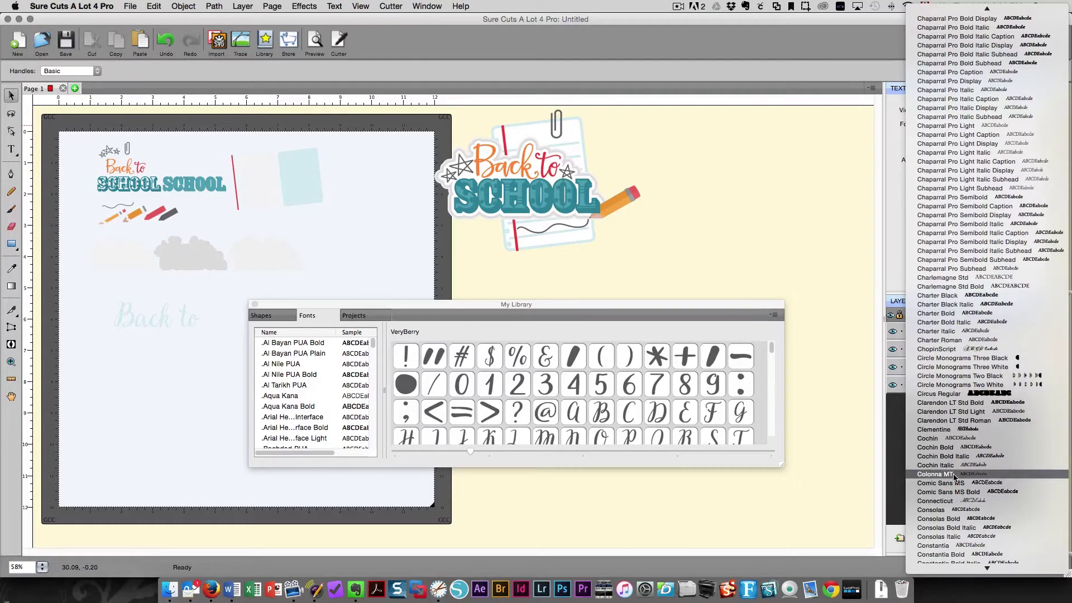
{"action": "left_click", "coordinate": [959, 395]}
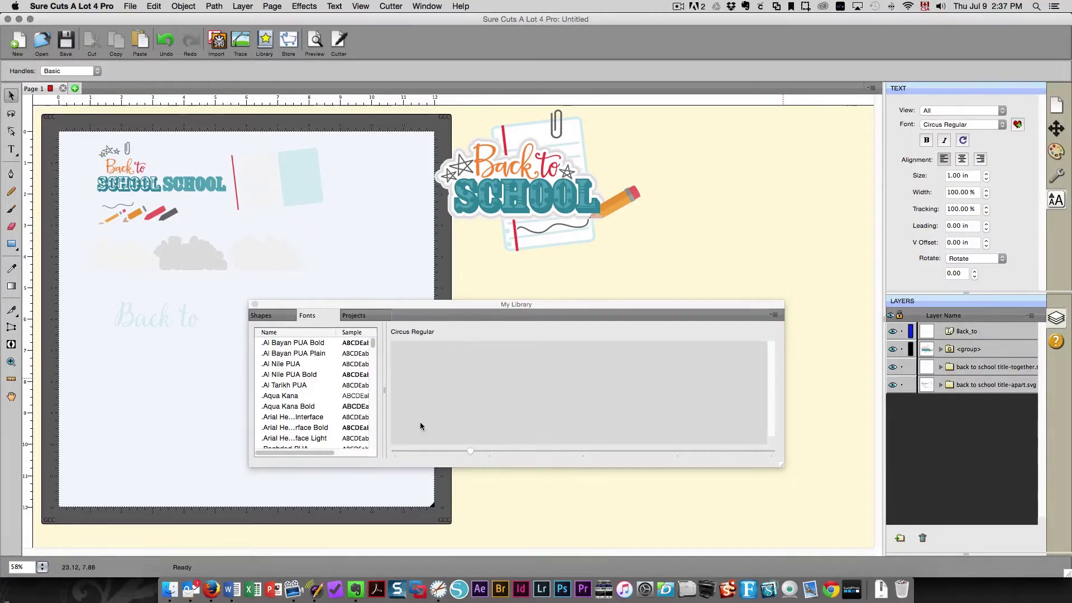
Step: Move the My Library window off the mat and add the text "SCHOOL" below the "Back to" text
{"action": "left_click_drag", "start_coordinate": [337, 308], "coordinate": [648, 304]}
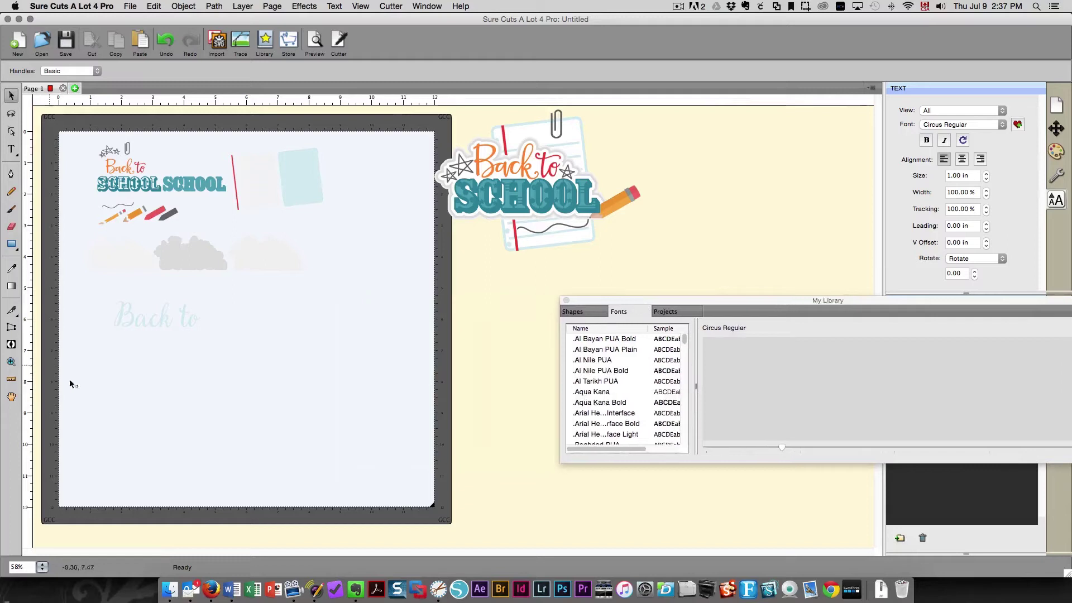
{"action": "left_click", "coordinate": [13, 151]}
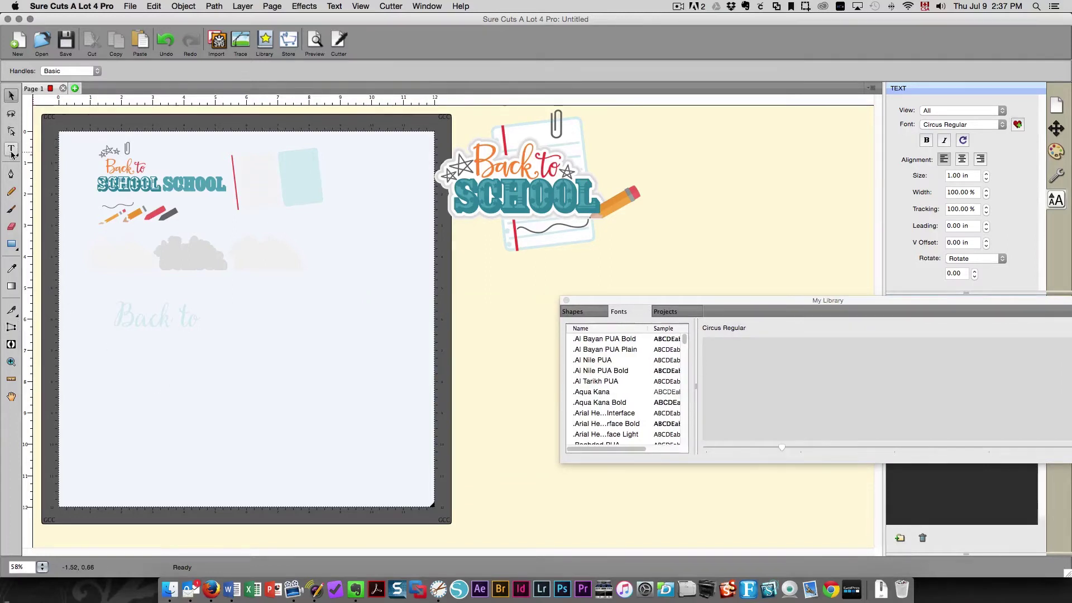
{"action": "left_click", "coordinate": [148, 379]}
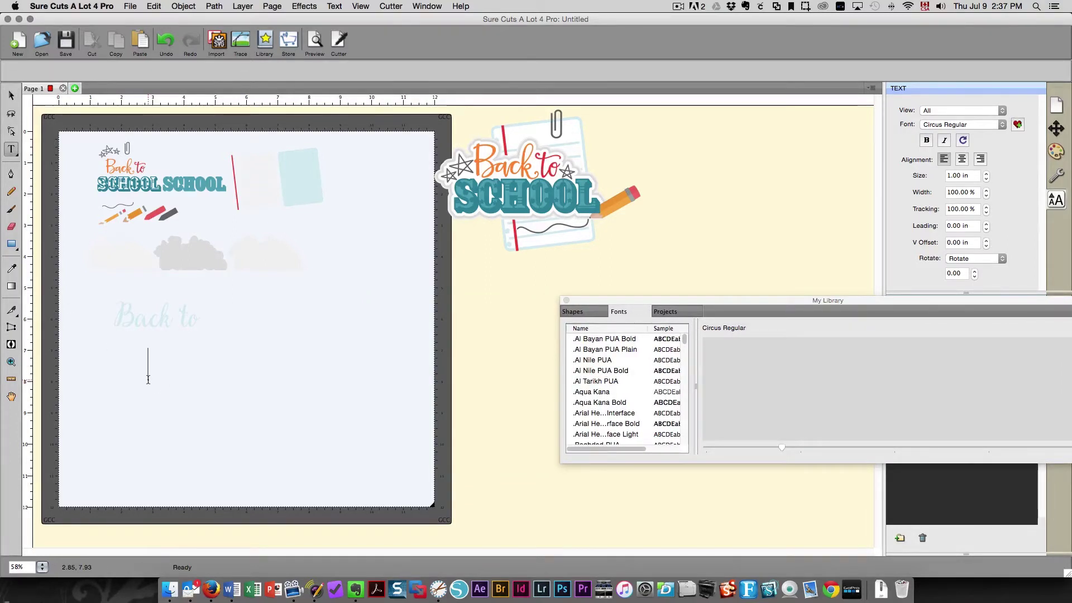
{"action": "type", "text": "SCHOOL"}
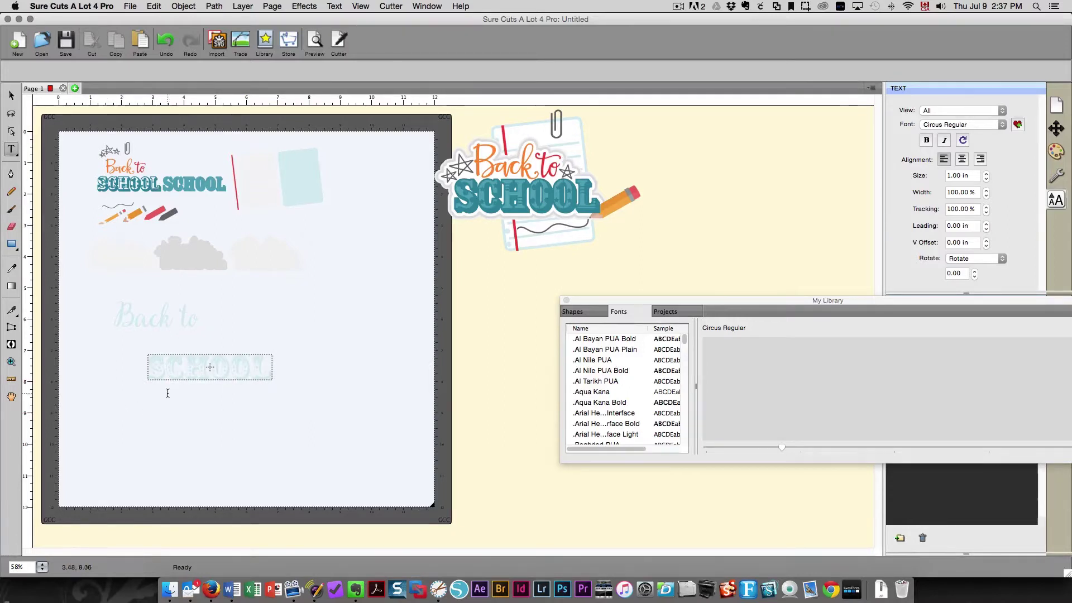
{"action": "left_click", "coordinate": [12, 95]}
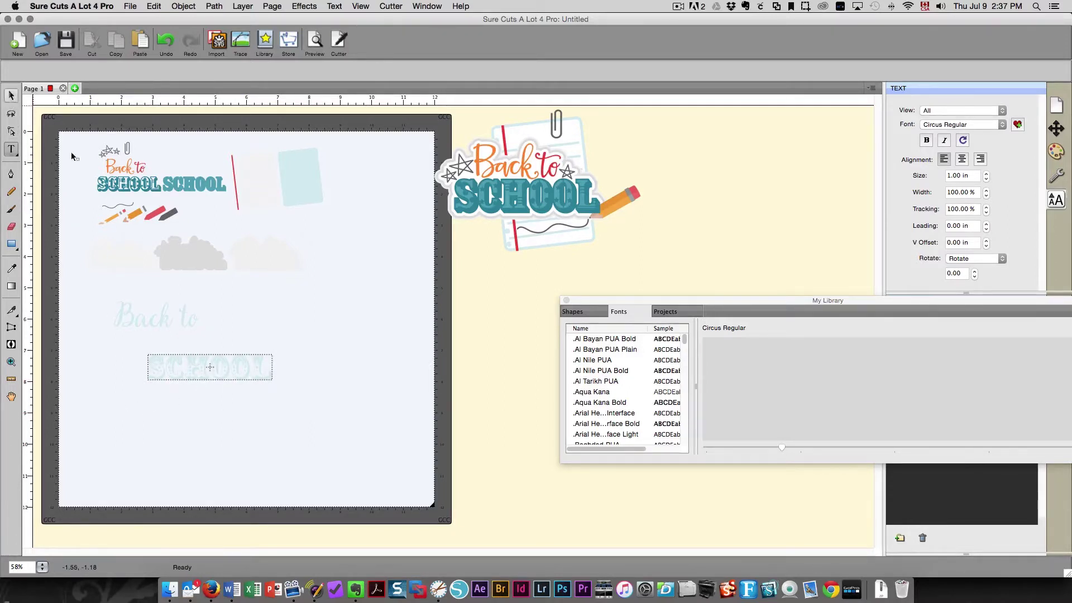
{"action": "left_click", "coordinate": [11, 362]}
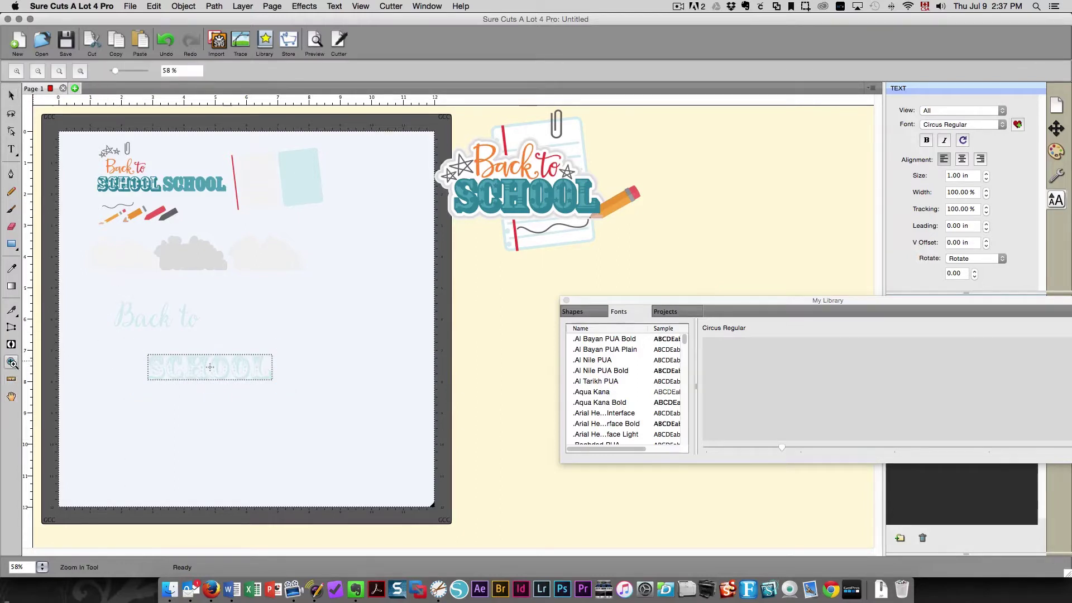
{"action": "left_click_drag", "start_coordinate": [104, 333], "coordinate": [300, 417]}
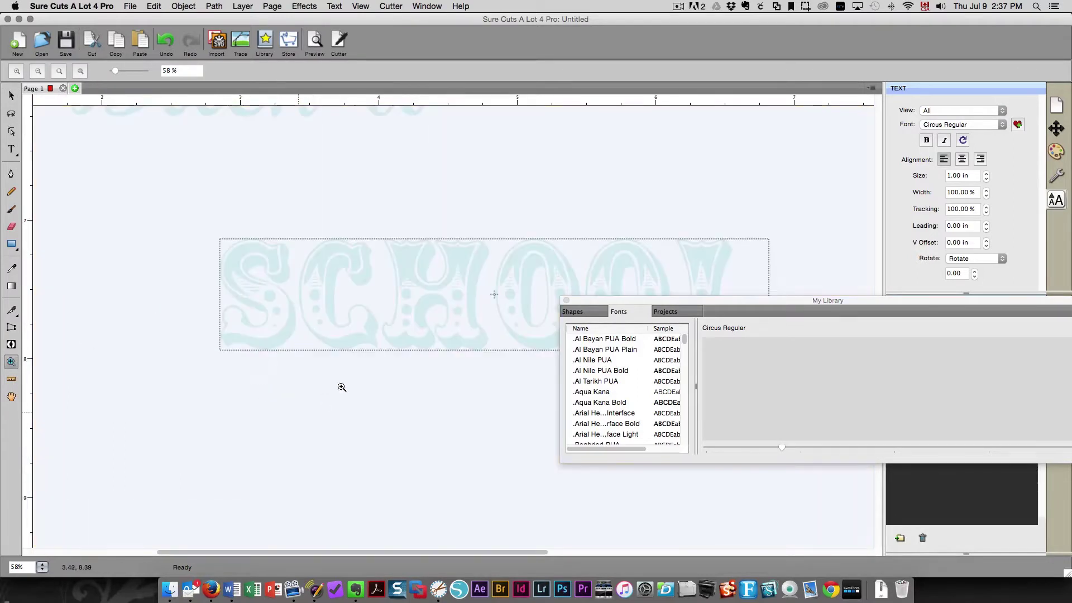
Step: Close the My Library window and examine the decorative details of the "SCHOOL" lettering up close
{"action": "left_click", "coordinate": [567, 300]}
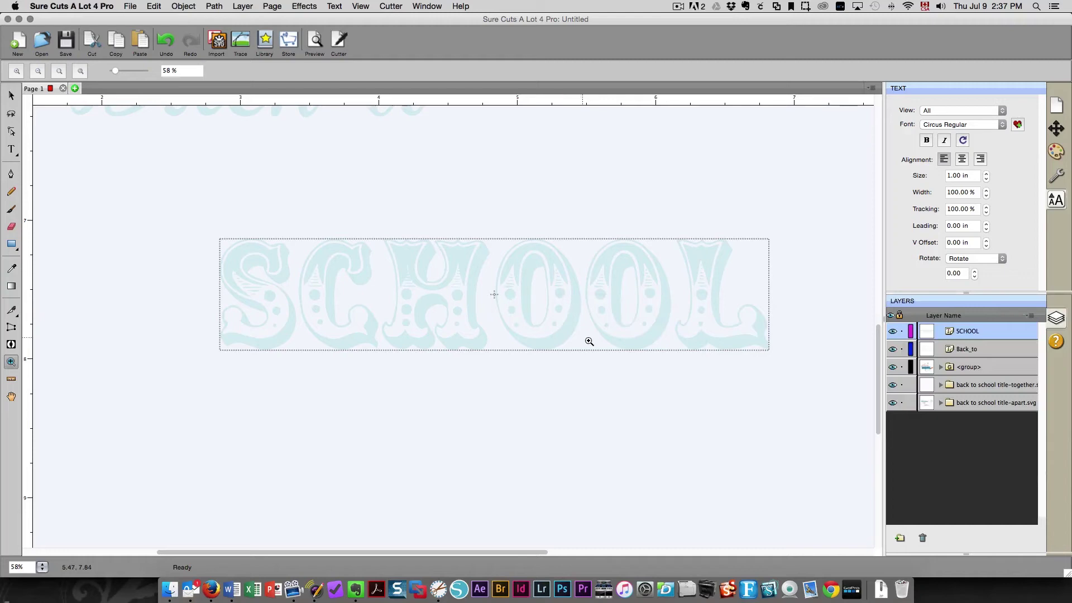
{"action": "left_click_drag", "start_coordinate": [598, 338], "coordinate": [495, 331]}
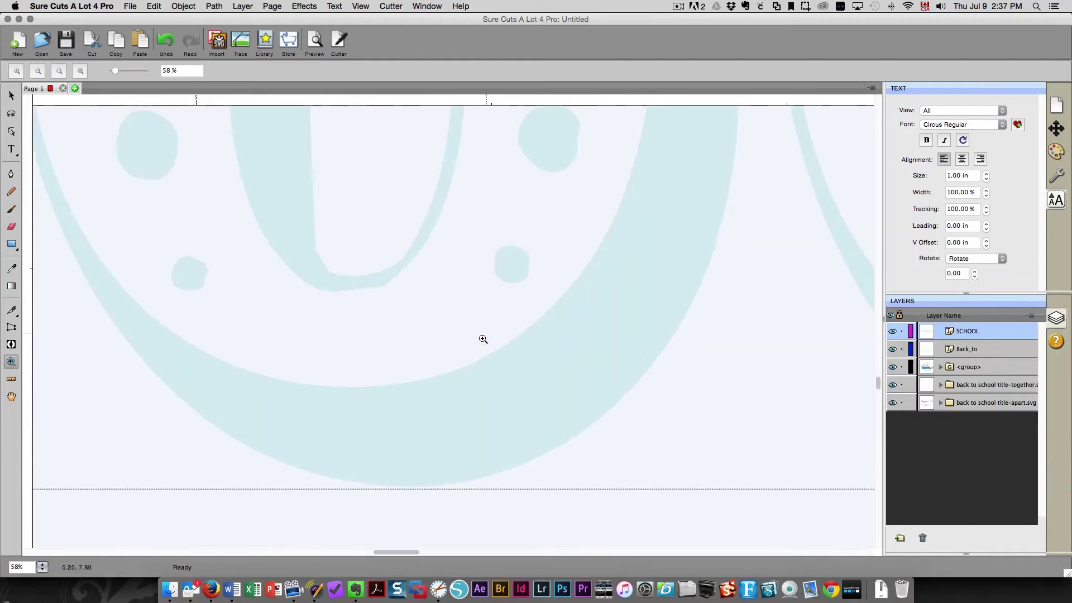
{"action": "left_click", "coordinate": [79, 69]}
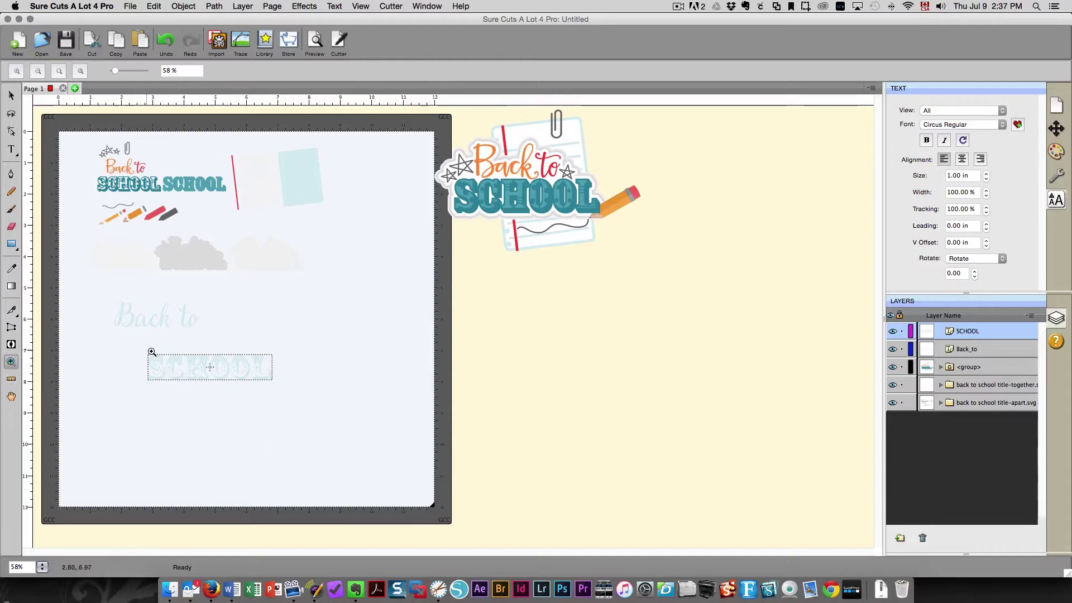
{"action": "left_click_drag", "start_coordinate": [126, 342], "coordinate": [301, 407]}
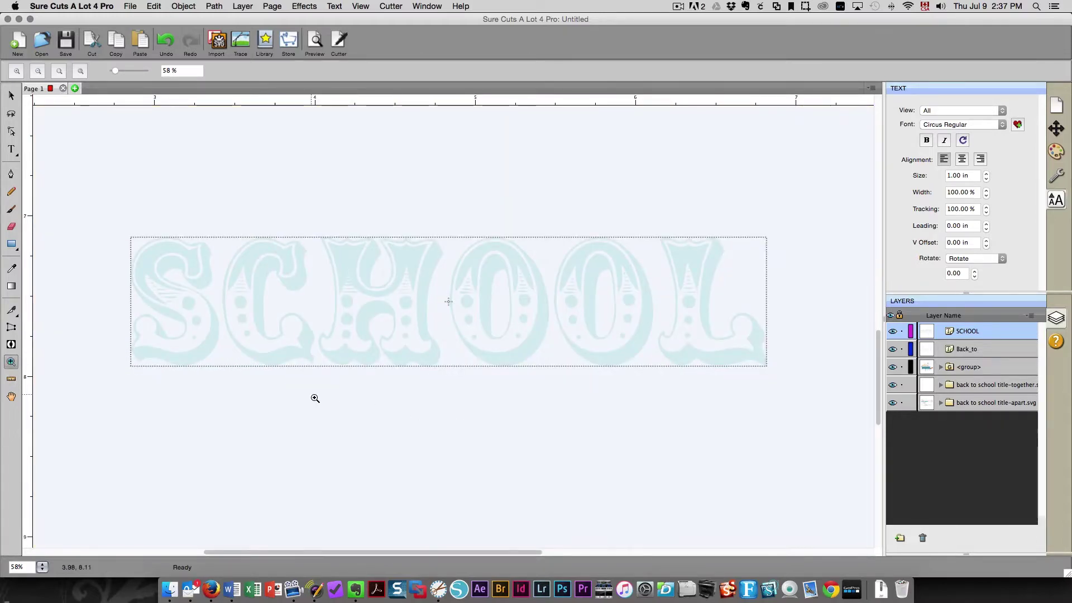
{"action": "key", "text": "v"}
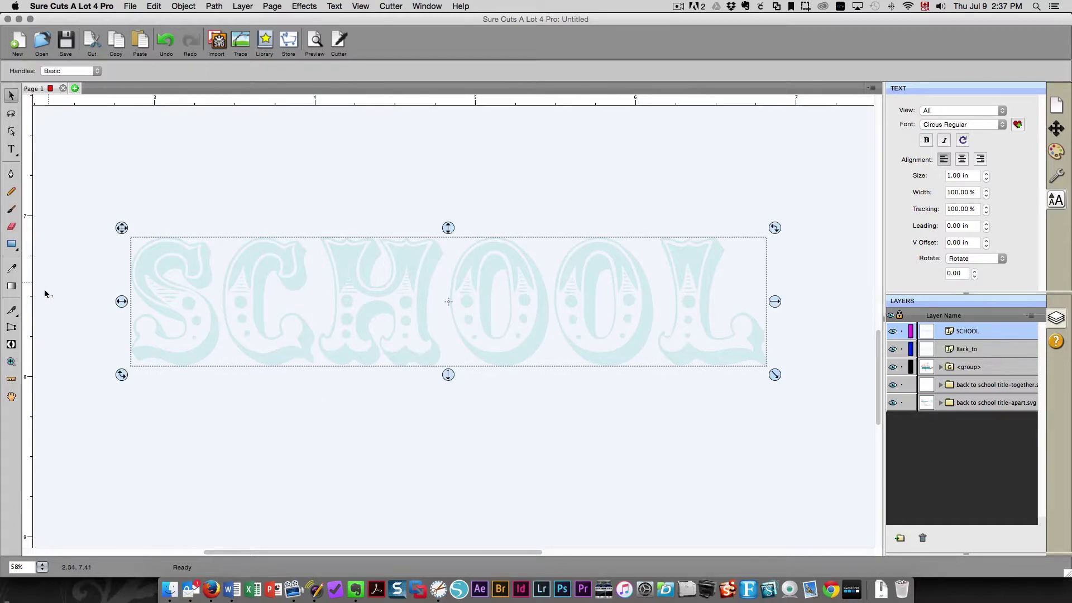
{"action": "left_click", "coordinate": [11, 362]}
{"action": "left_click", "coordinate": [81, 71]}
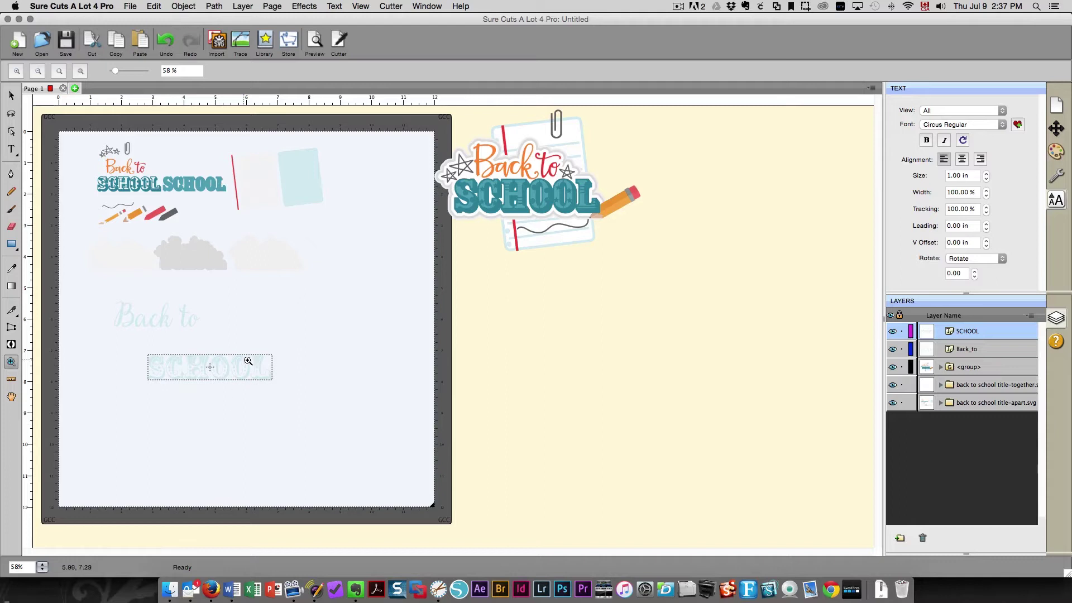
Step: Move the "SCHOOL" text directly beneath "Back to" with their left edges lined up, and close the My Library window
{"action": "left_click_drag", "start_coordinate": [246, 359], "coordinate": [298, 342]}
{"action": "left_click", "coordinate": [11, 96]}
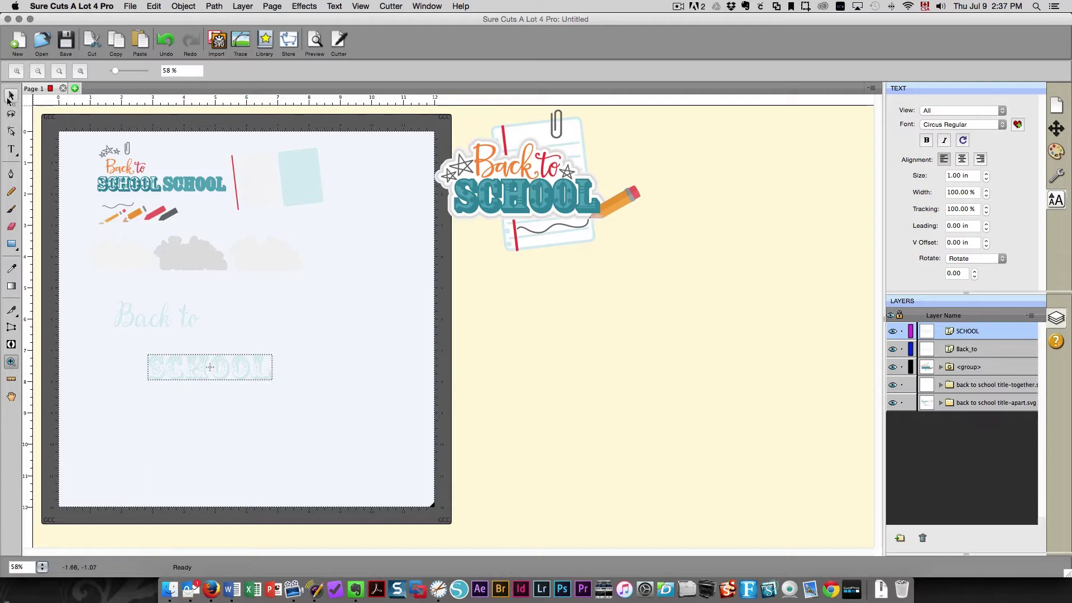
{"action": "left_click_drag", "start_coordinate": [244, 369], "coordinate": [224, 350]}
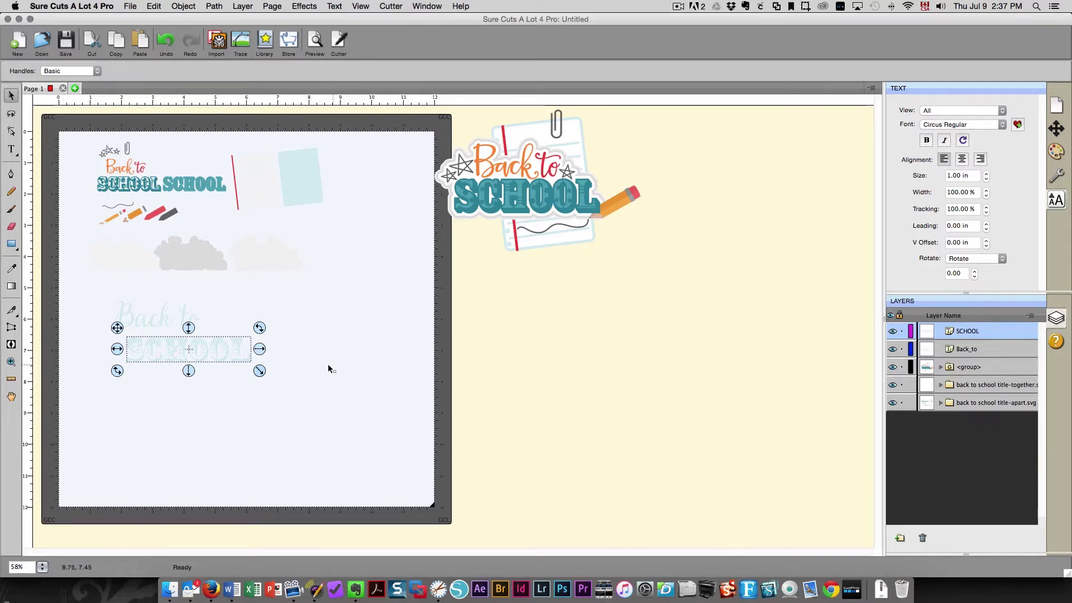
{"action": "left_click_drag", "start_coordinate": [224, 358], "coordinate": [211, 356]}
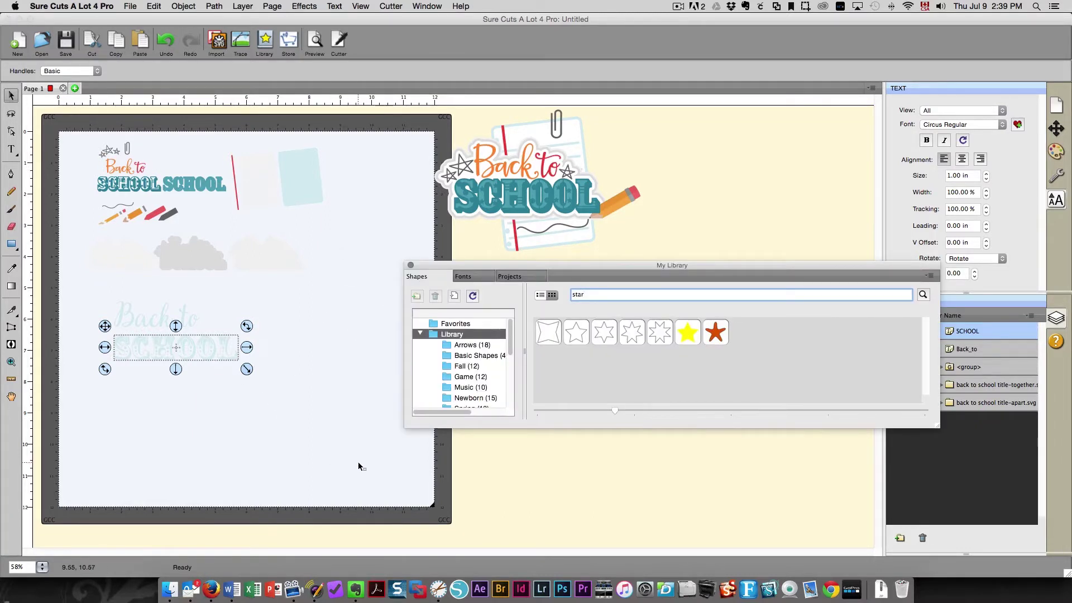
{"action": "left_click", "coordinate": [411, 266]}
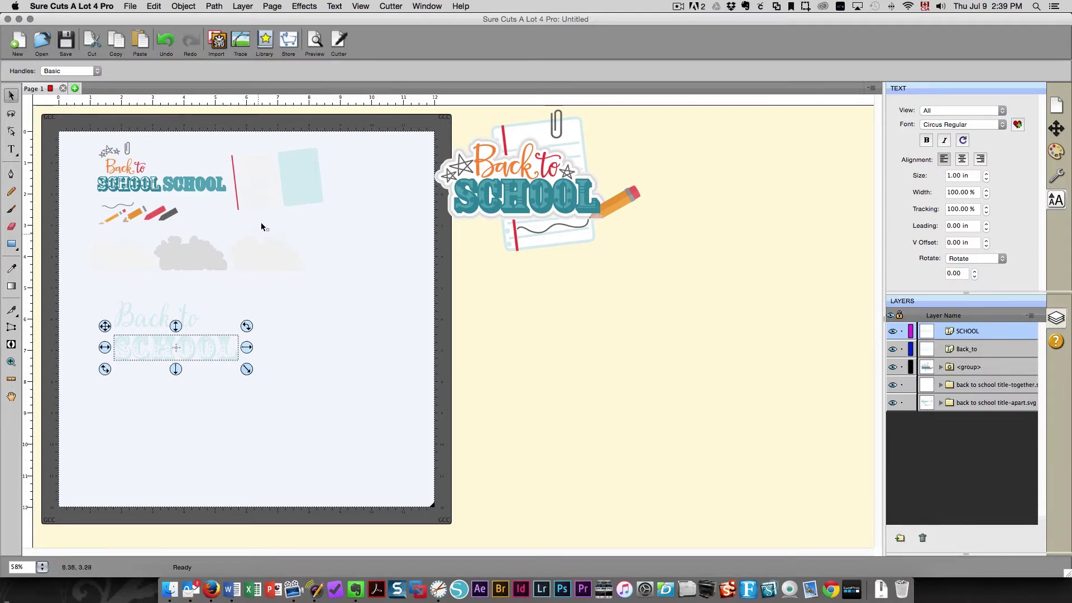
{"action": "left_click", "coordinate": [162, 425]}
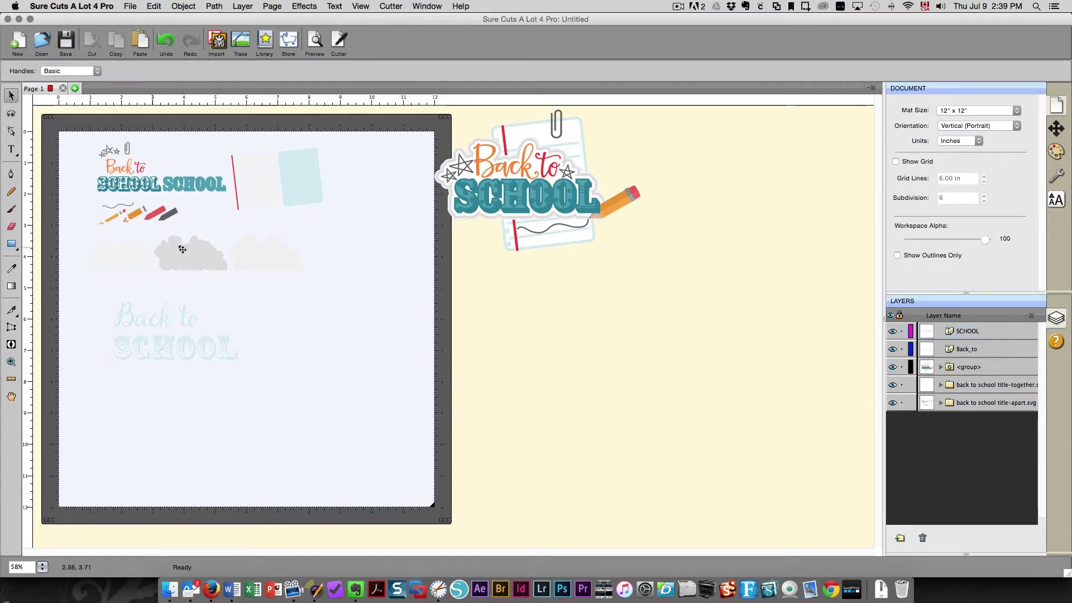
Step: Add a shadow layer to the "Back to" and "SCHOOL" texts together, with a size of 0.20 in and a layer count of 2
{"action": "left_click_drag", "start_coordinate": [181, 258], "coordinate": [185, 254]}
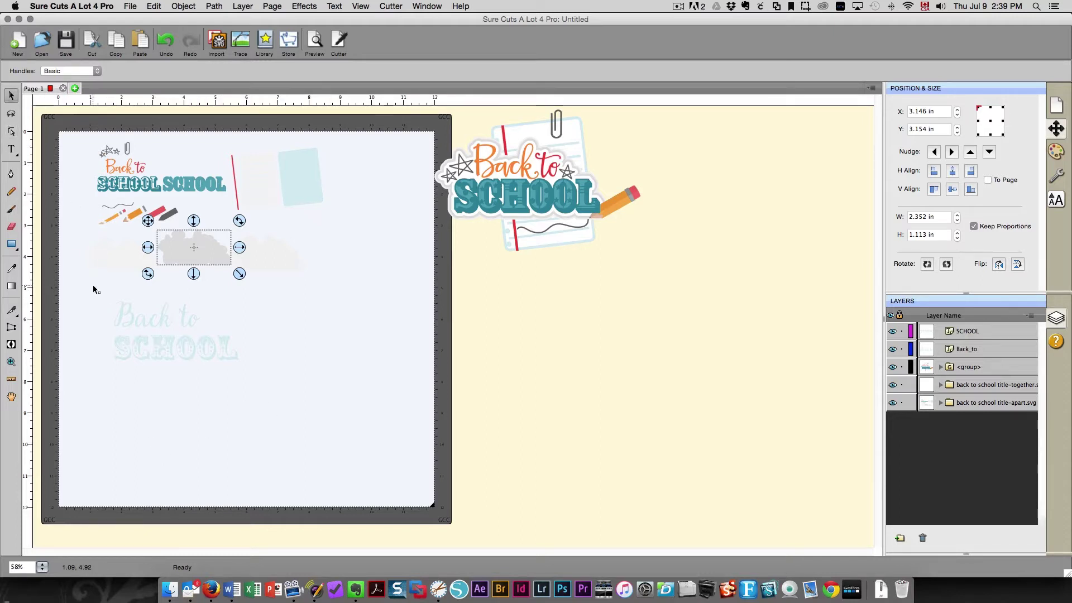
{"action": "left_click_drag", "start_coordinate": [93, 284], "coordinate": [303, 391]}
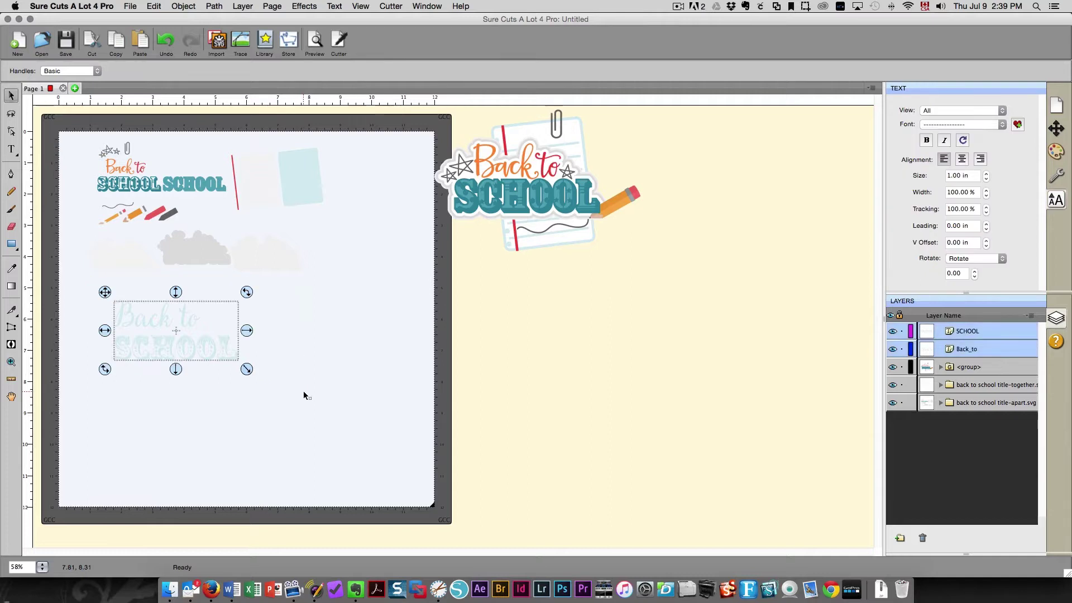
{"action": "right_click", "coordinate": [210, 342]}
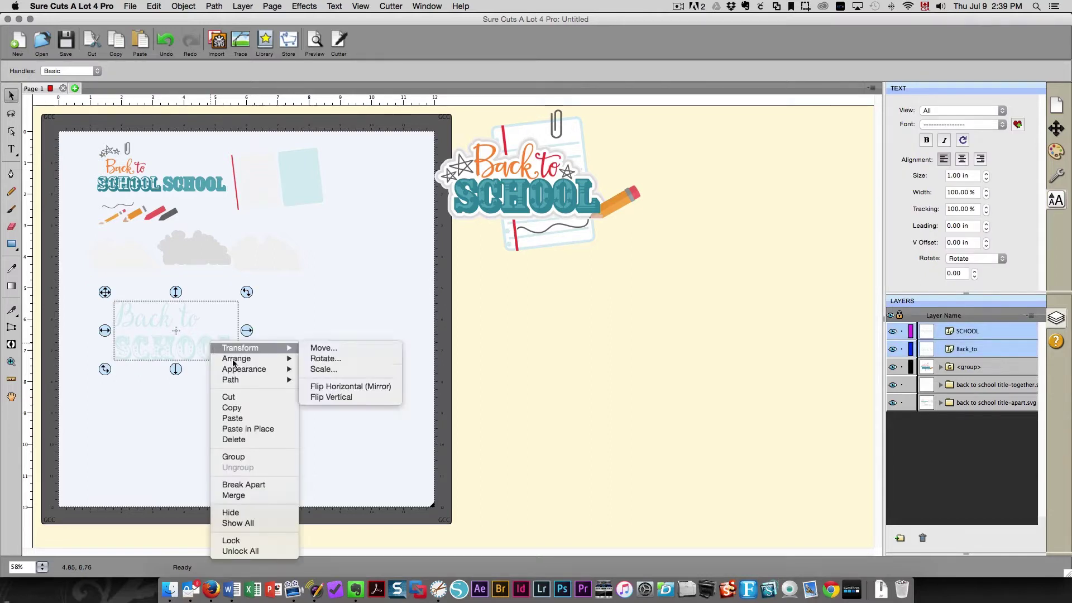
{"action": "mouse_move", "coordinate": [246, 369]}
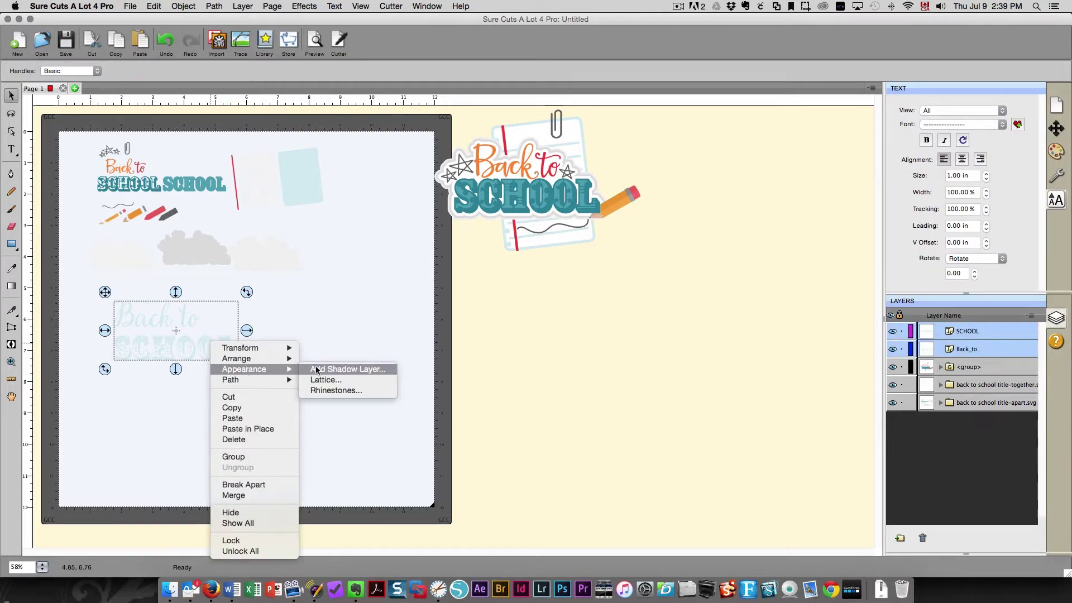
{"action": "left_click", "coordinate": [333, 368]}
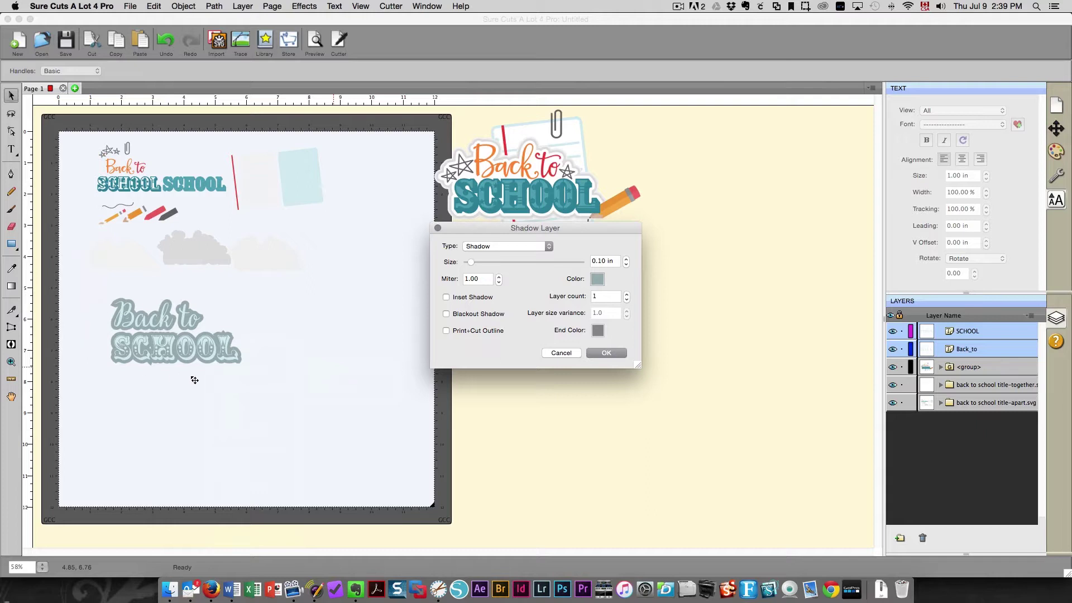
{"action": "left_click", "coordinate": [626, 260]}
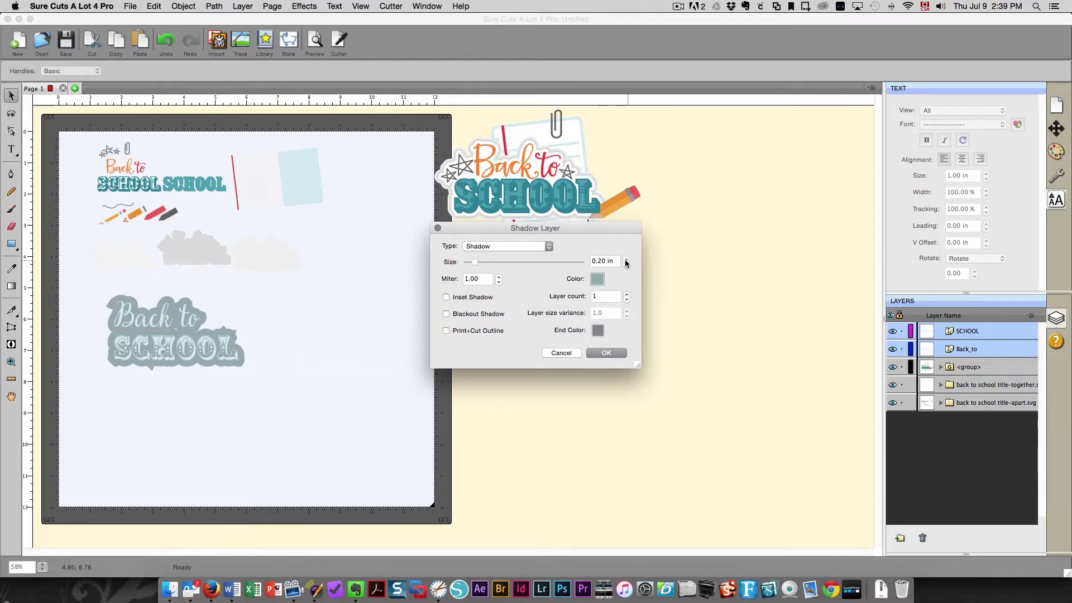
{"action": "left_click", "coordinate": [627, 260]}
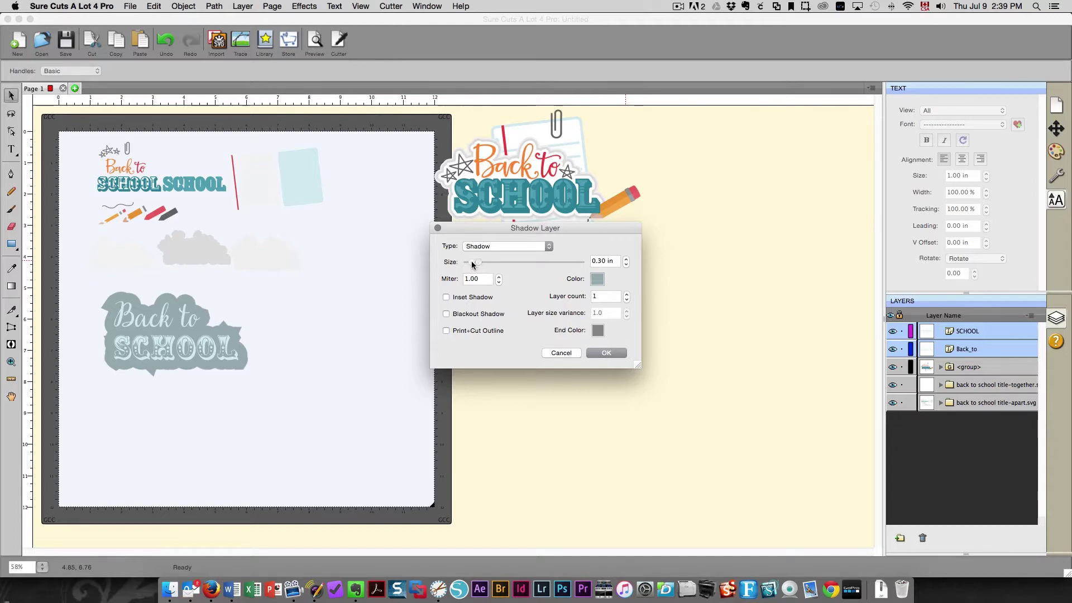
{"action": "left_click_drag", "start_coordinate": [474, 261], "coordinate": [472, 261]}
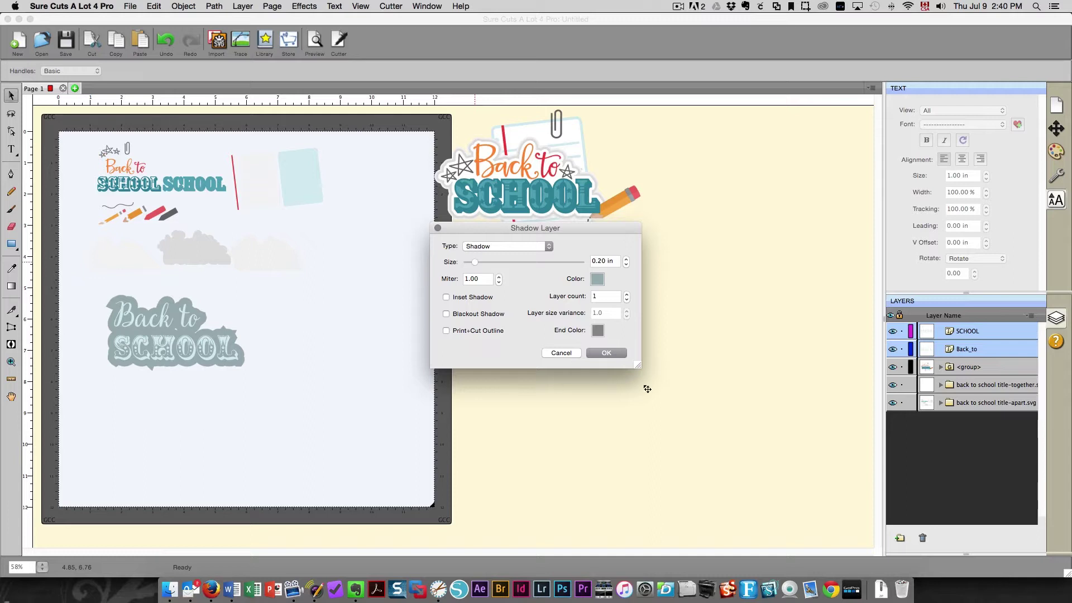
{"action": "left_click", "coordinate": [626, 297]}
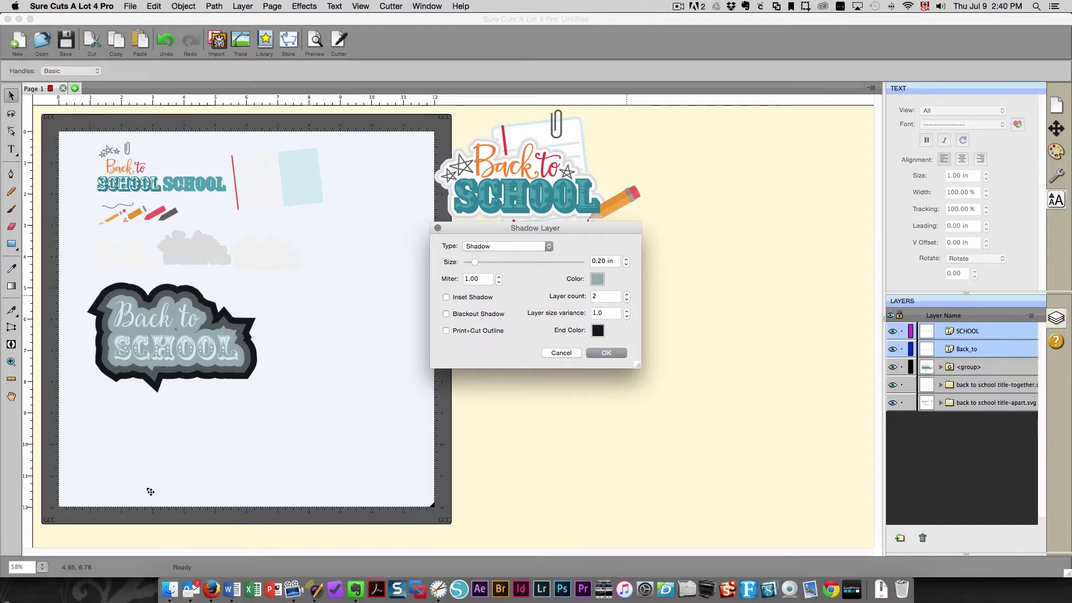
{"action": "left_click", "coordinate": [593, 356]}
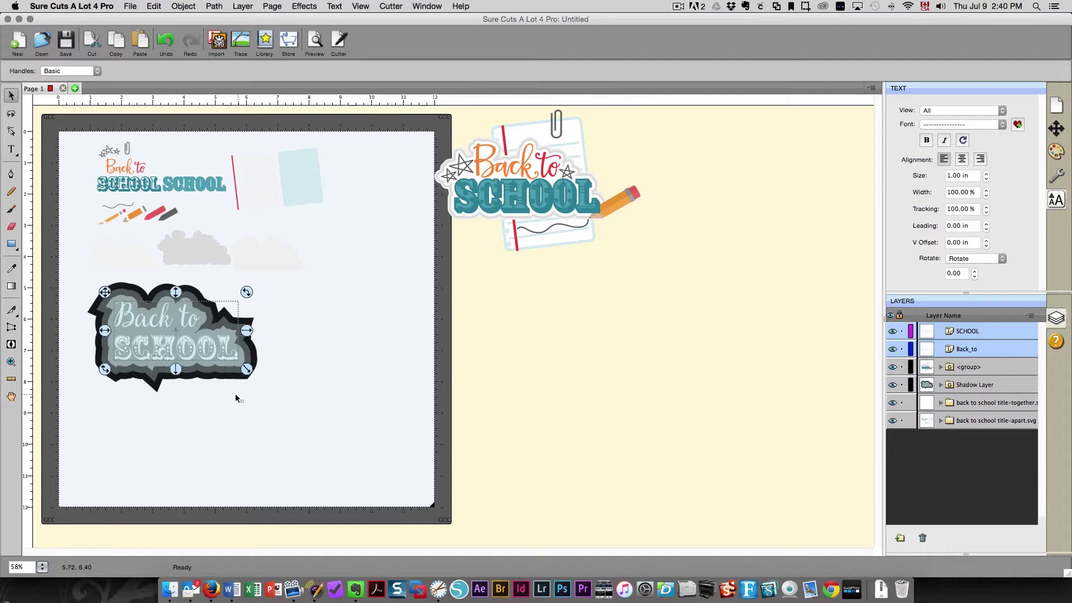
Step: Separate the title by moving "SCHOOL" to the right of "Back to" and the shadow group down below the texts
{"action": "left_click", "coordinate": [215, 419]}
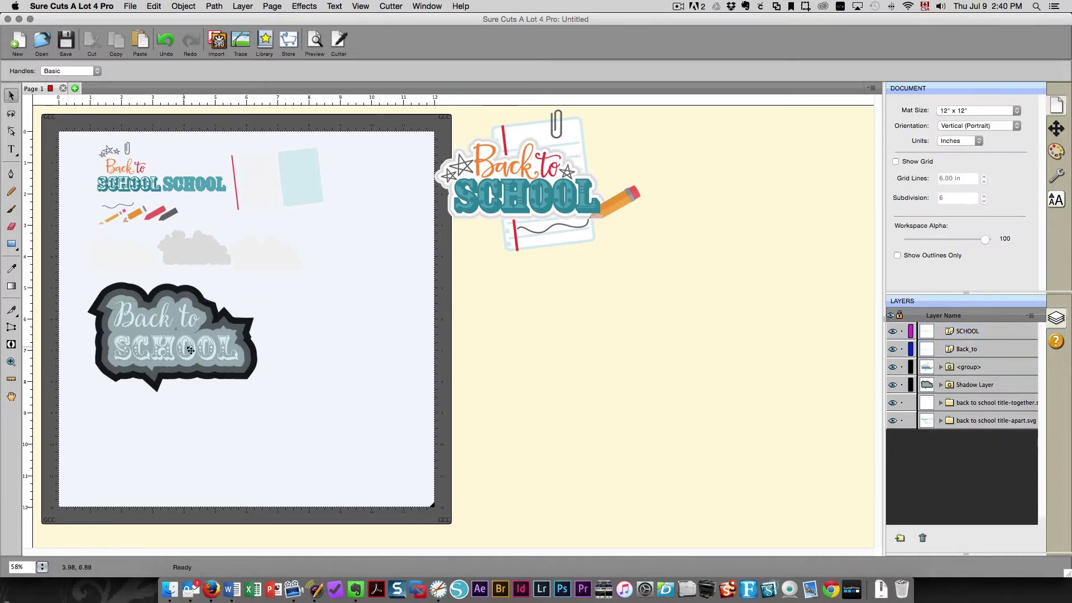
{"action": "left_click_drag", "start_coordinate": [188, 351], "coordinate": [384, 317]}
{"action": "left_click_drag", "start_coordinate": [171, 324], "coordinate": [175, 439]}
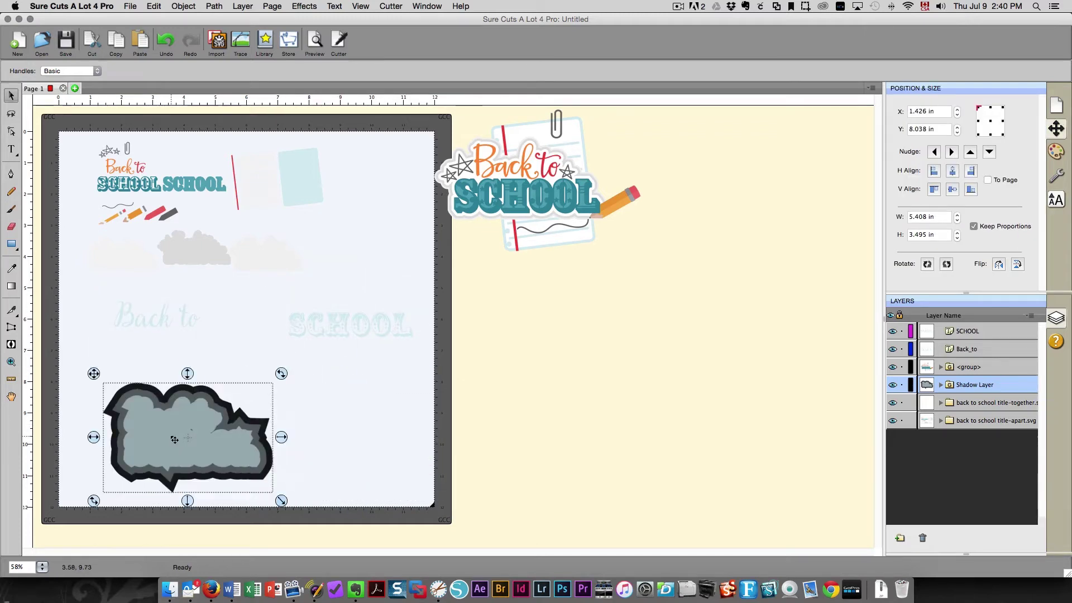
Step: Ungroup the shadow layer and spread its light, dark grey and black shapes apart across the lower mat
{"action": "right_click", "coordinate": [191, 425]}
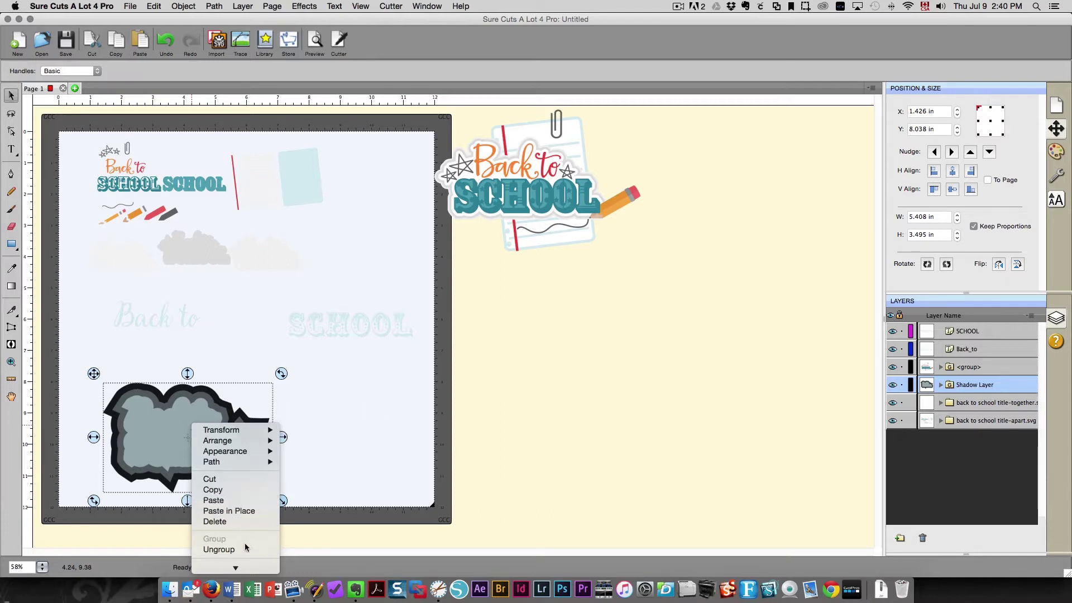
{"action": "left_click", "coordinate": [245, 552]}
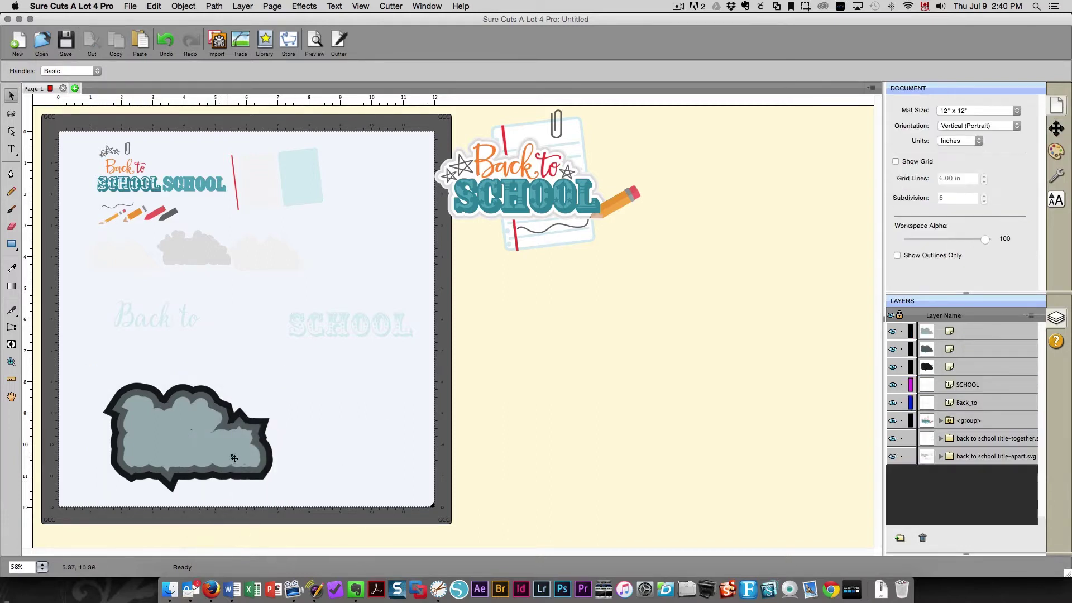
{"action": "left_click_drag", "start_coordinate": [226, 458], "coordinate": [441, 399]}
{"action": "left_click_drag", "start_coordinate": [225, 435], "coordinate": [358, 445]}
{"action": "left_click_drag", "start_coordinate": [197, 451], "coordinate": [180, 443]}
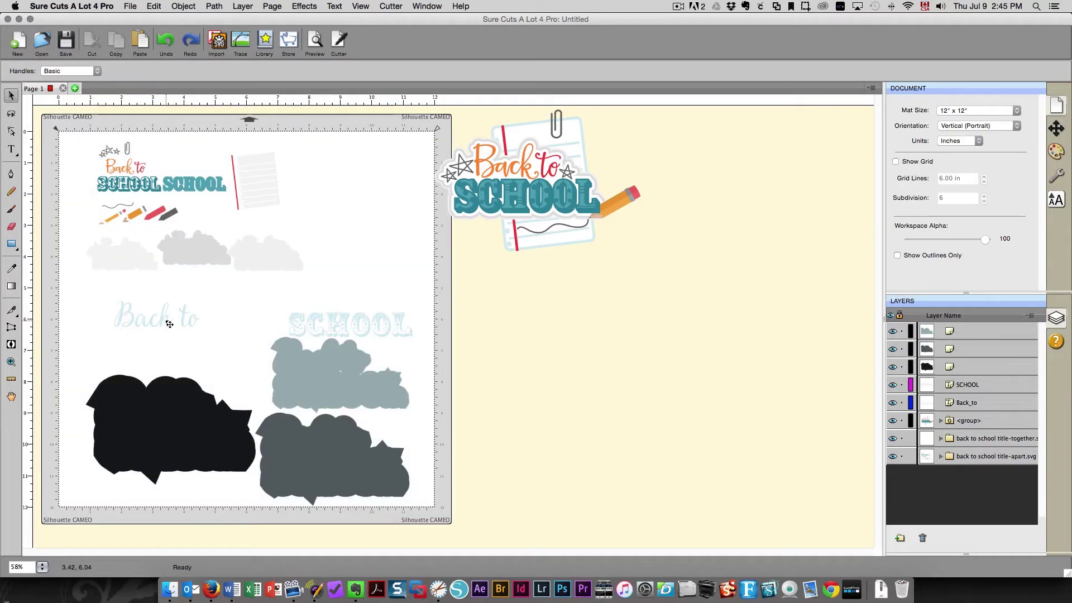
Step: Select the "Back to" text and look through the list of available fonts without choosing another one
{"action": "left_click", "coordinate": [169, 324]}
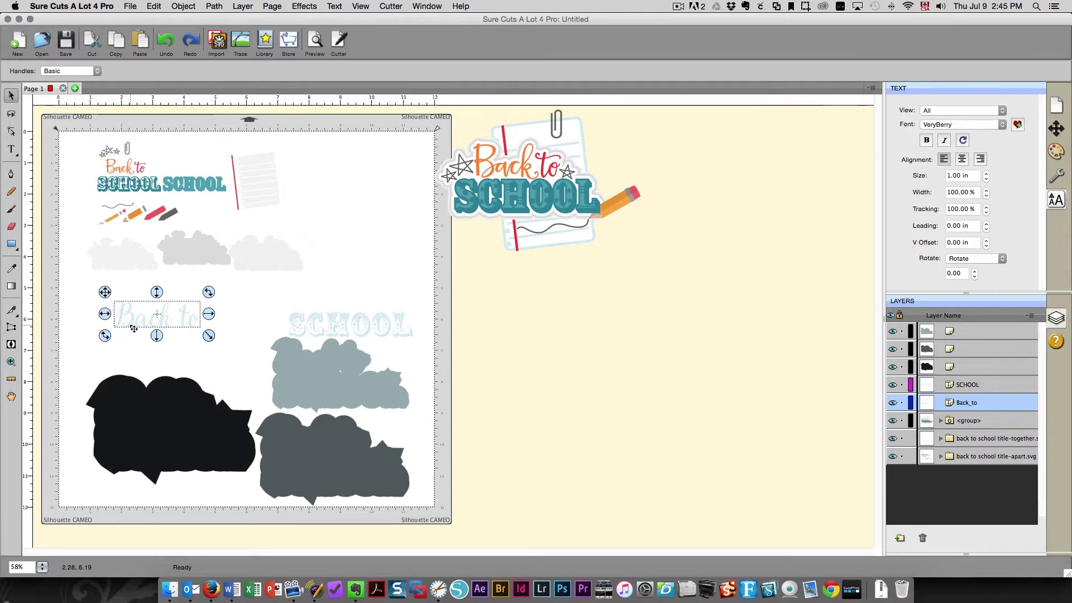
{"action": "left_click", "coordinate": [1003, 127]}
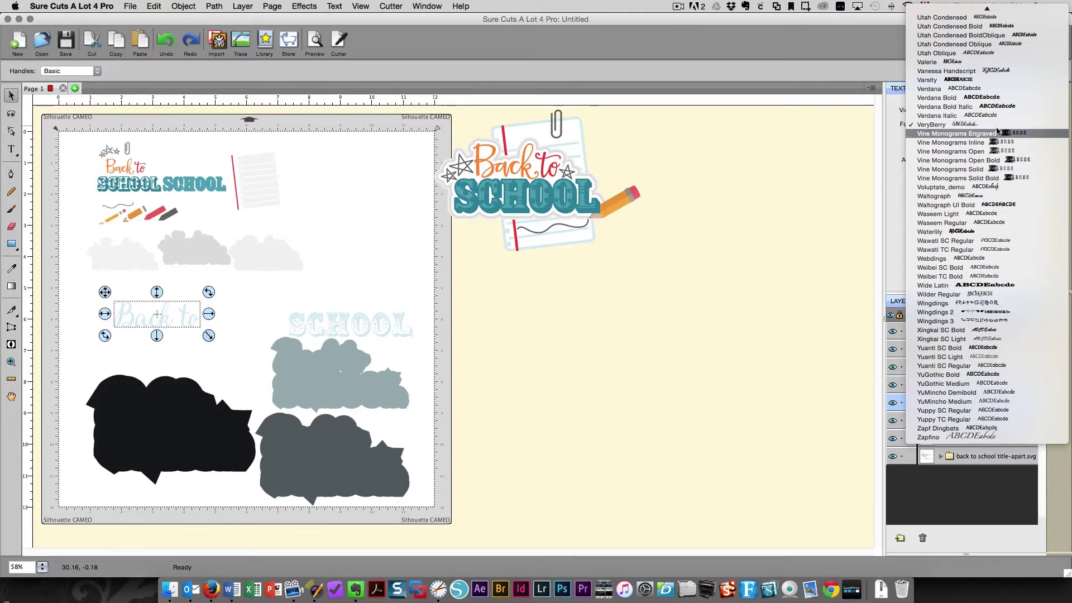
{"action": "left_click", "coordinate": [996, 133]}
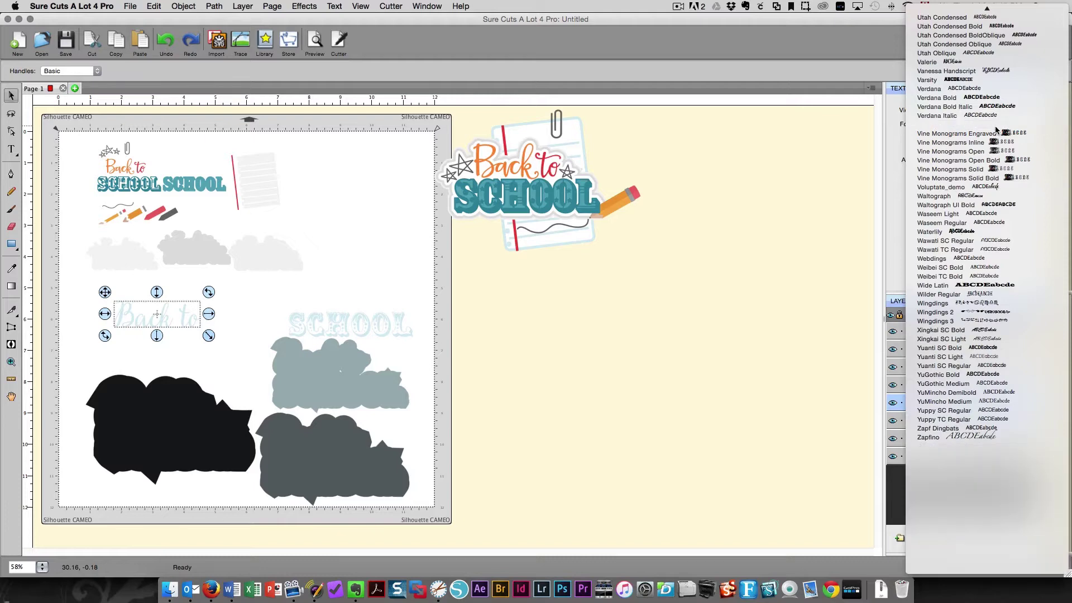
{"action": "scroll", "coordinate": [988, 151], "scroll_direction": "up", "scroll_amount": 10}
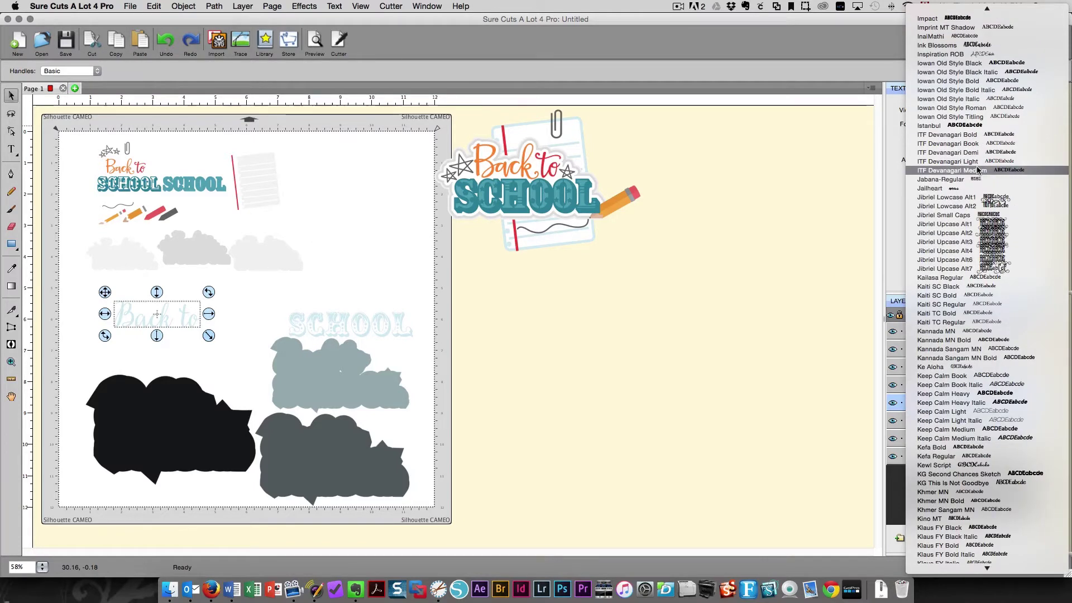
{"action": "scroll", "coordinate": [977, 166], "scroll_direction": "up", "scroll_amount": 1}
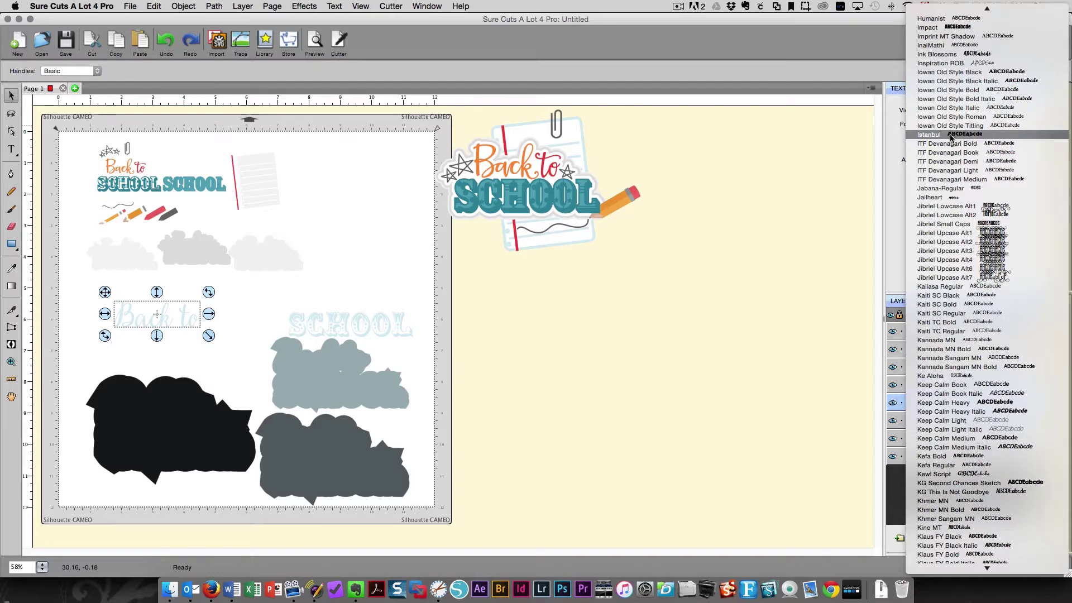
{"action": "left_click", "coordinate": [719, 189]}
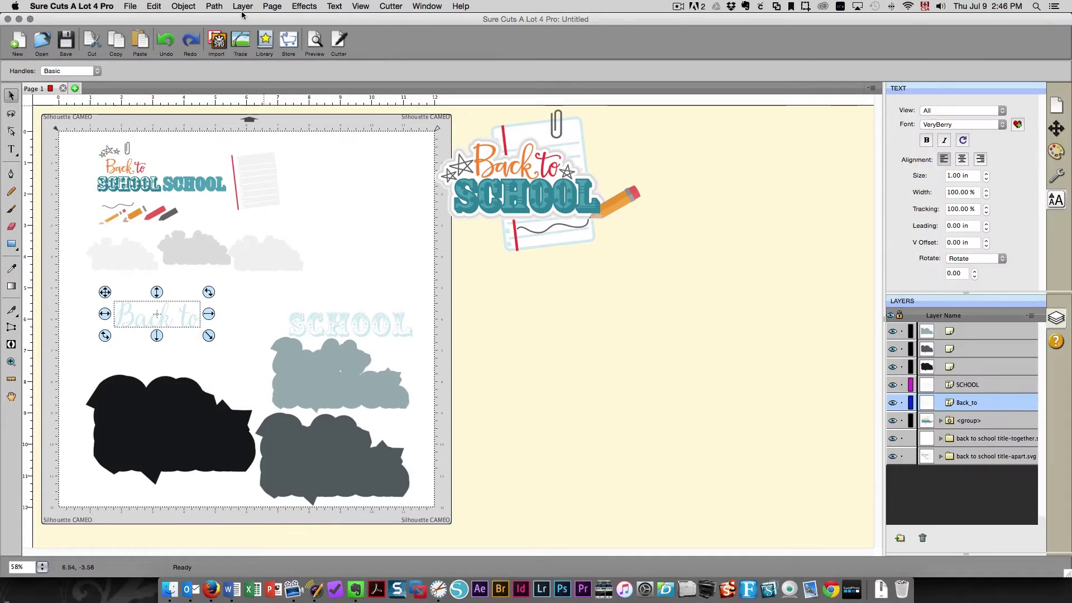
Step: Start loading a new font into the font library and browse to the Fonts folder on the 3 TB Data Drive
{"action": "left_click", "coordinate": [427, 6]}
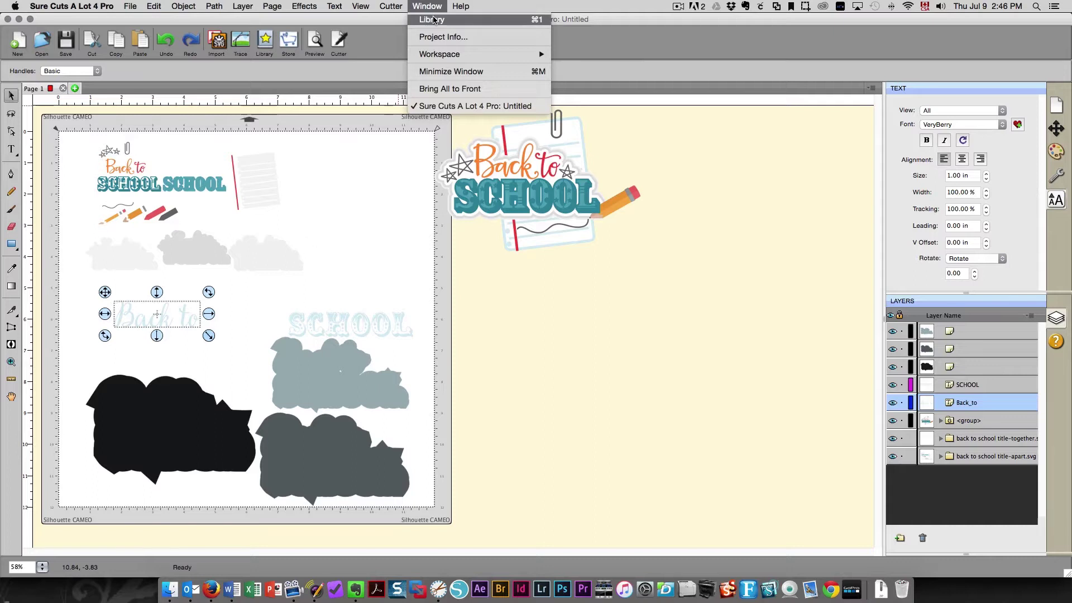
{"action": "left_click", "coordinate": [600, 252]}
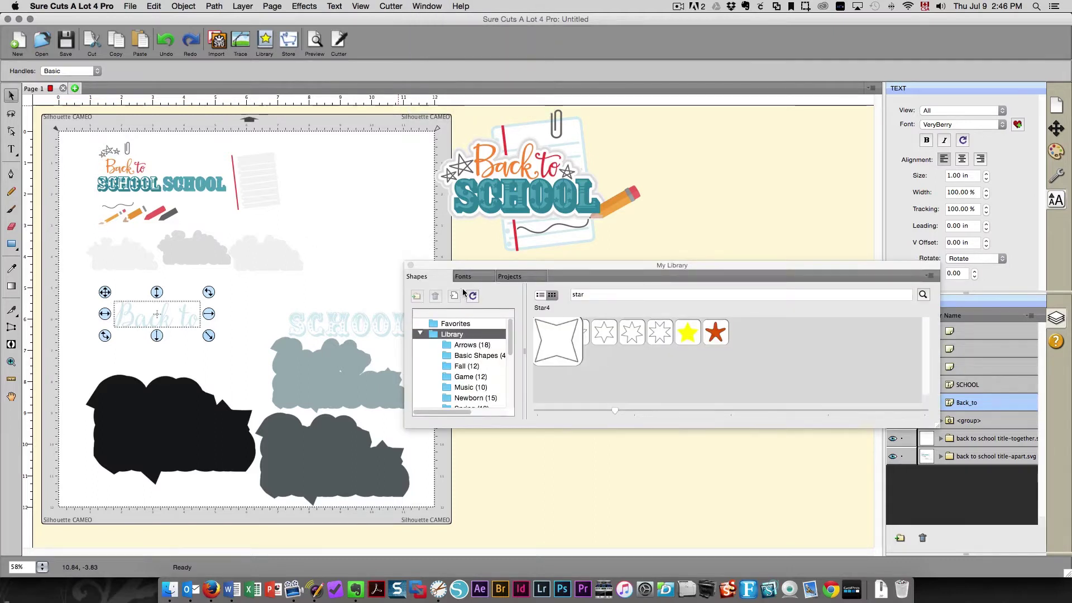
{"action": "left_click", "coordinate": [463, 276]}
{"action": "left_click", "coordinate": [930, 276]}
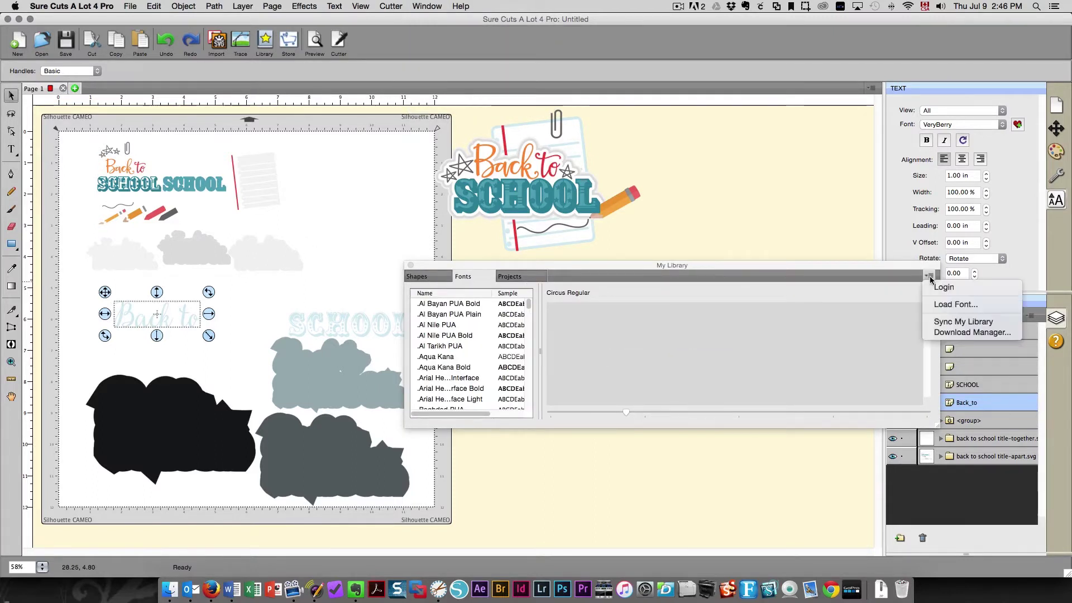
{"action": "left_click", "coordinate": [937, 304]}
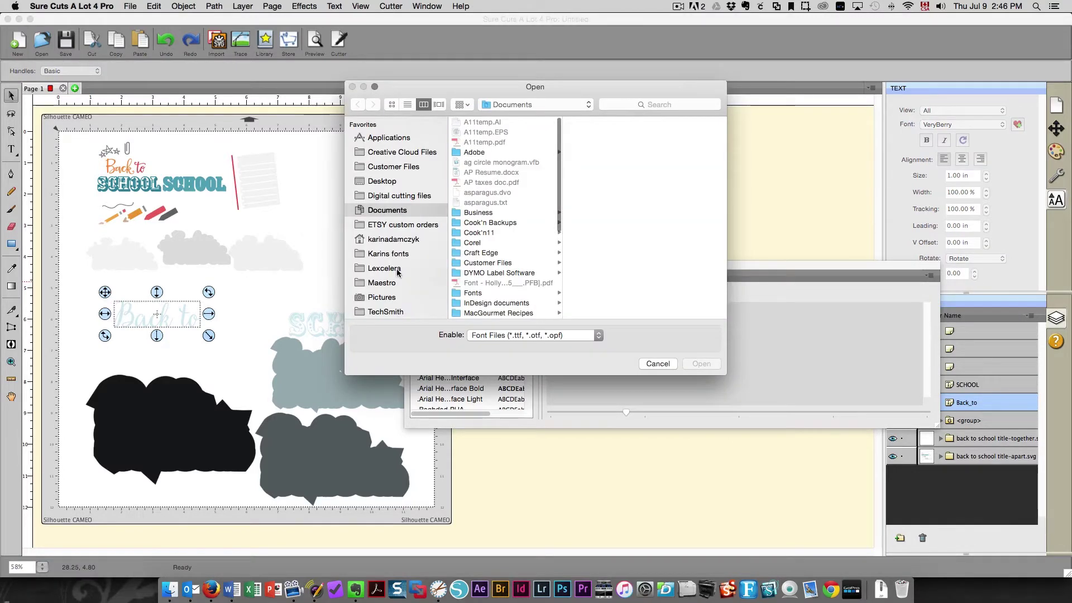
{"action": "scroll", "coordinate": [398, 272], "scroll_direction": "down", "scroll_amount": 5}
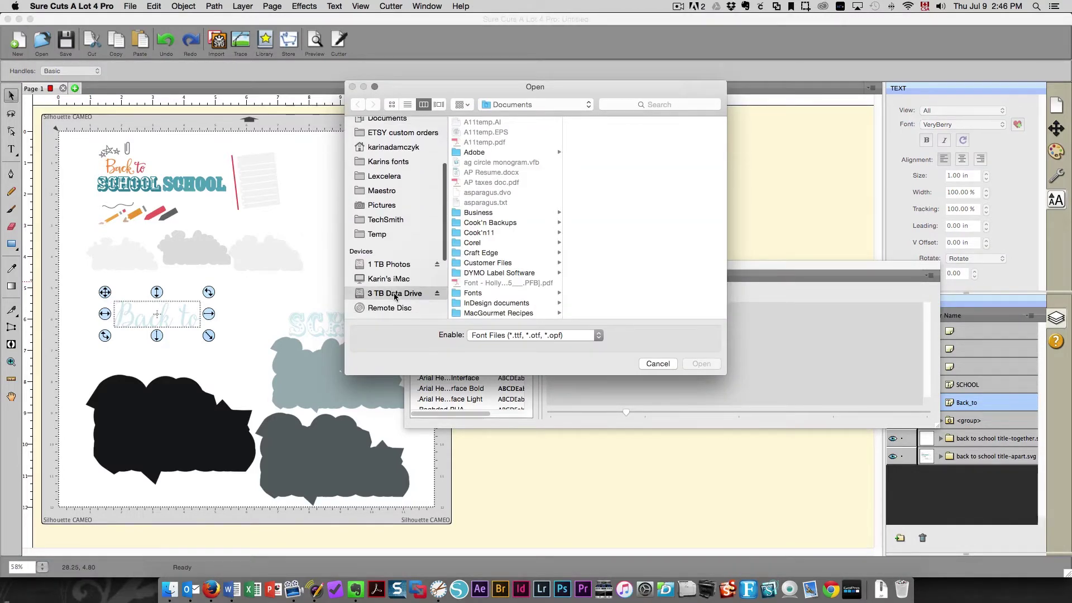
{"action": "left_click", "coordinate": [395, 292]}
{"action": "left_click", "coordinate": [473, 202]}
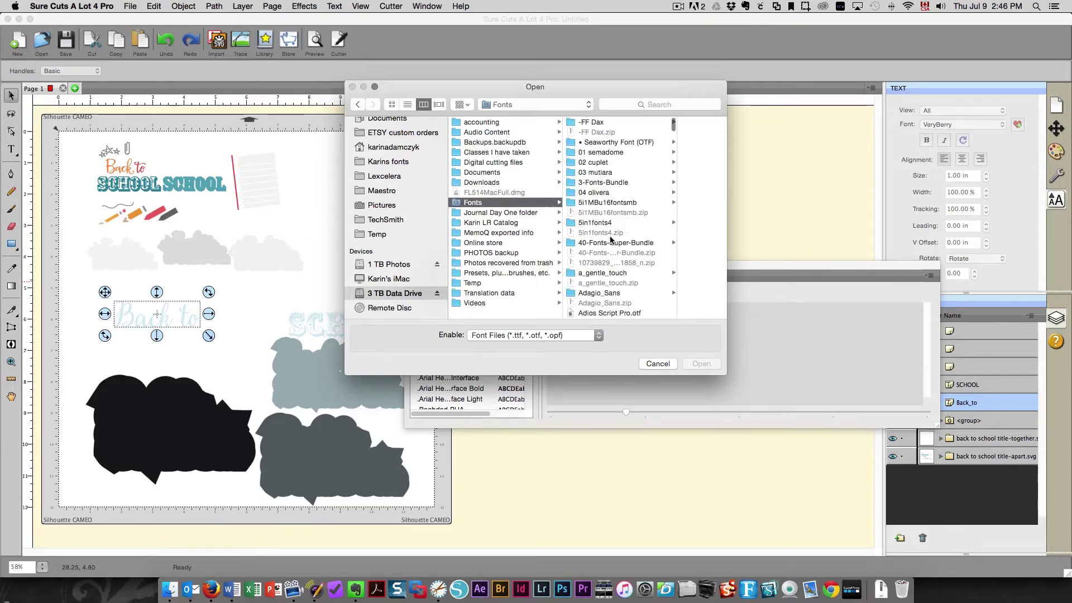
Step: Load Isabella.otf from the OTF folder inside the Isabella Script font folder
{"action": "scroll", "coordinate": [610, 239], "scroll_direction": "down", "scroll_amount": 15}
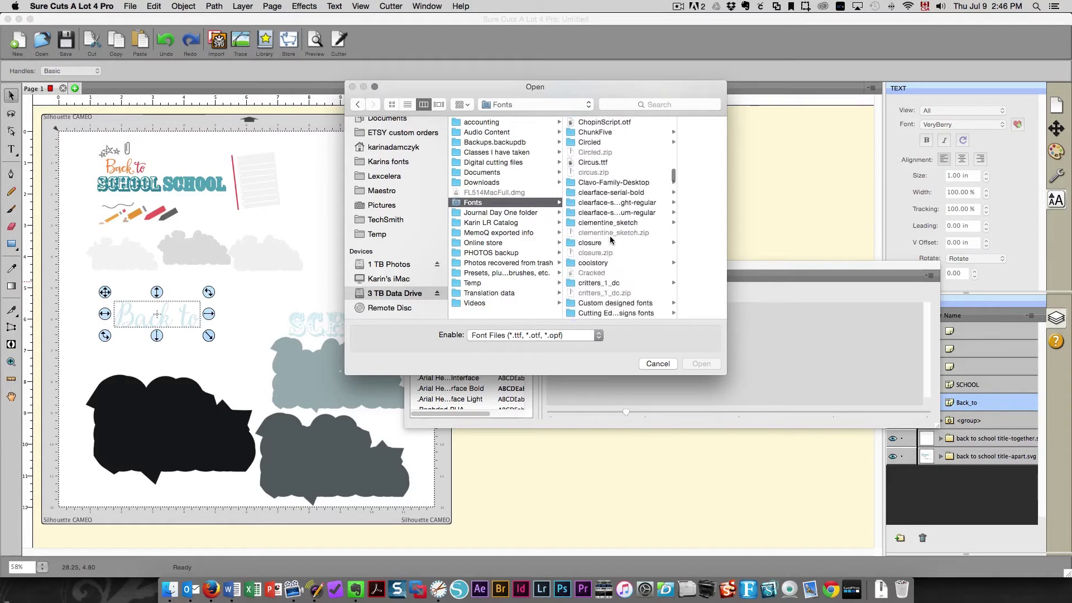
{"action": "scroll", "coordinate": [610, 238], "scroll_direction": "down", "scroll_amount": 15}
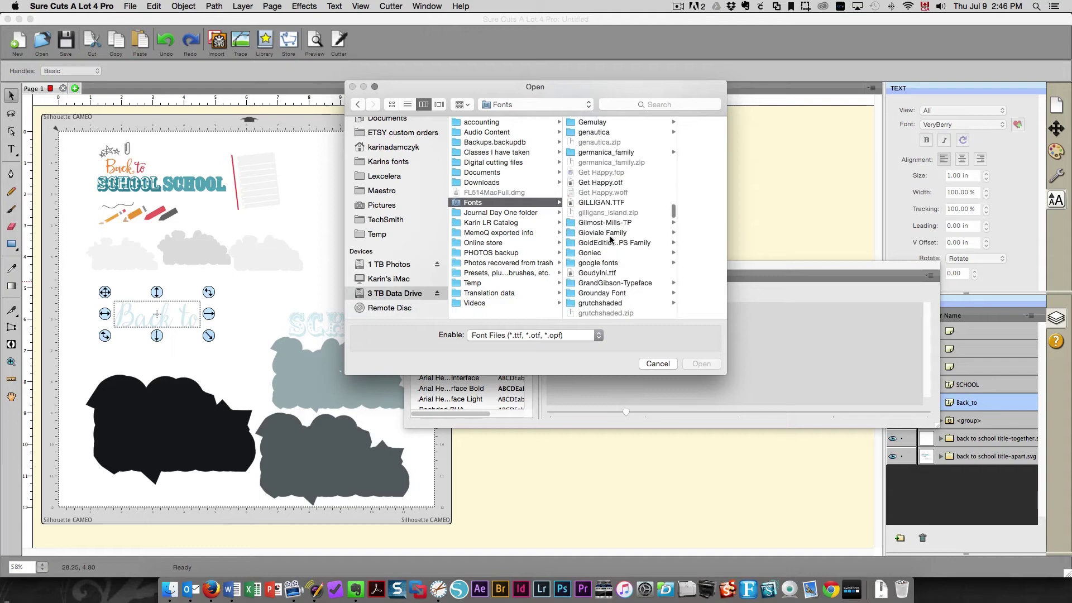
{"action": "scroll", "coordinate": [610, 239], "scroll_direction": "down", "scroll_amount": 3}
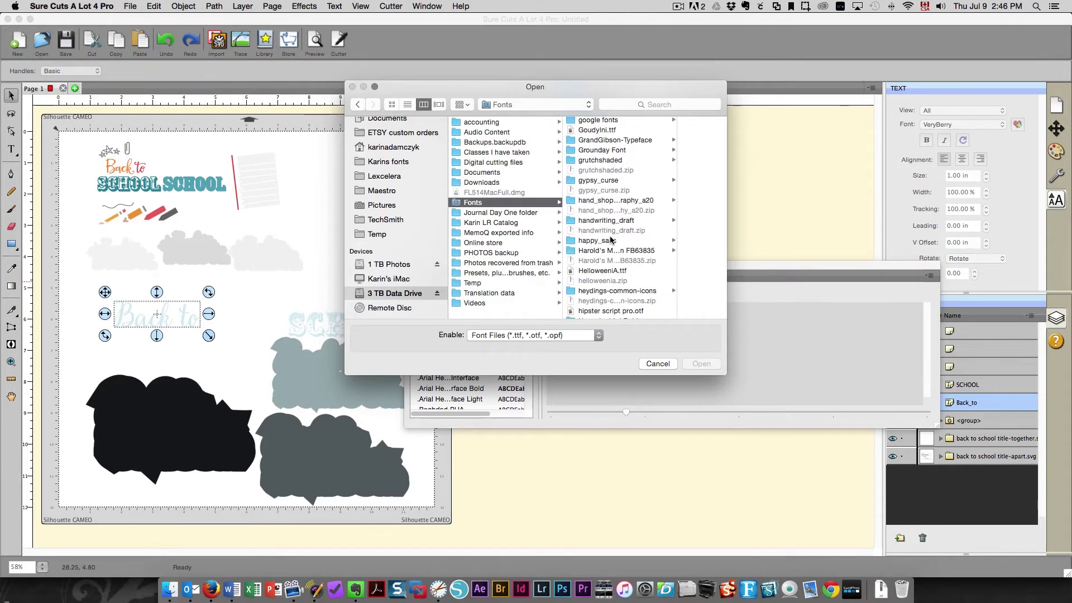
{"action": "scroll", "coordinate": [611, 239], "scroll_direction": "down", "scroll_amount": 8}
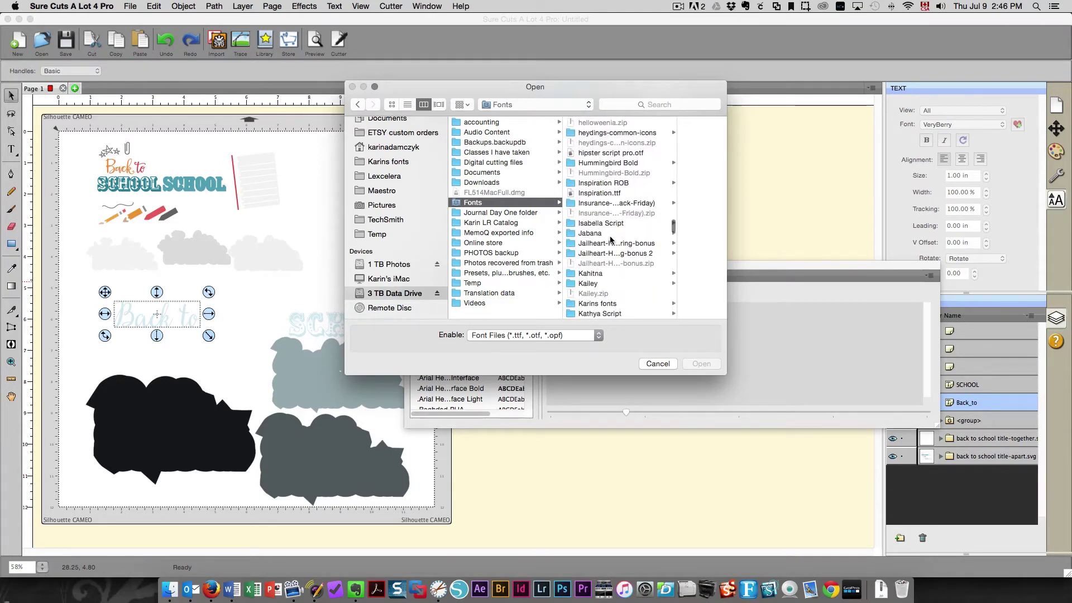
{"action": "left_click", "coordinate": [597, 222]}
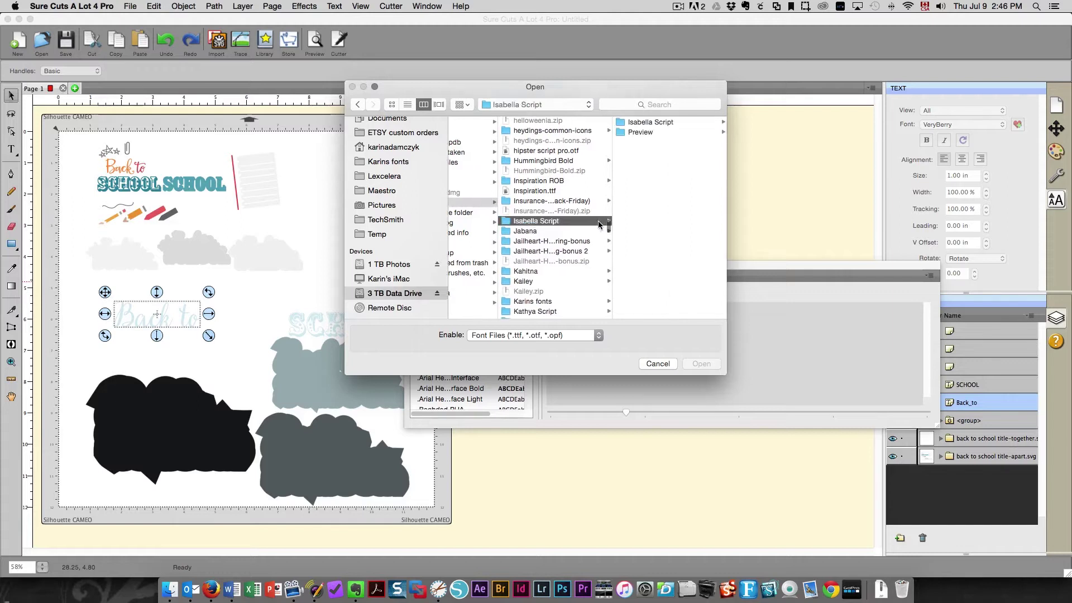
{"action": "left_click", "coordinate": [652, 124]}
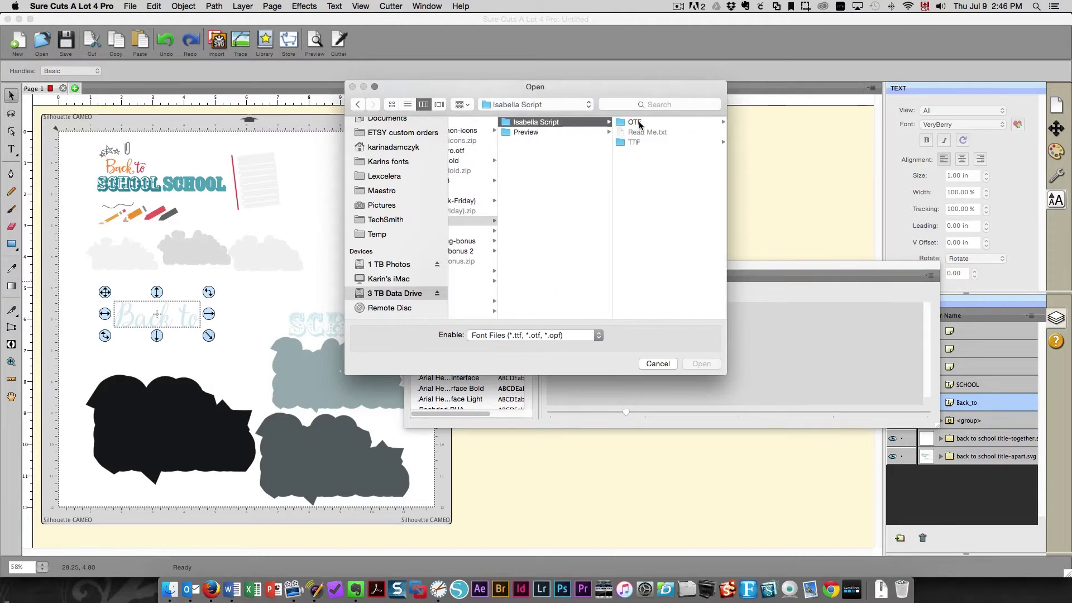
{"action": "left_click", "coordinate": [637, 123]}
{"action": "left_click", "coordinate": [644, 133]}
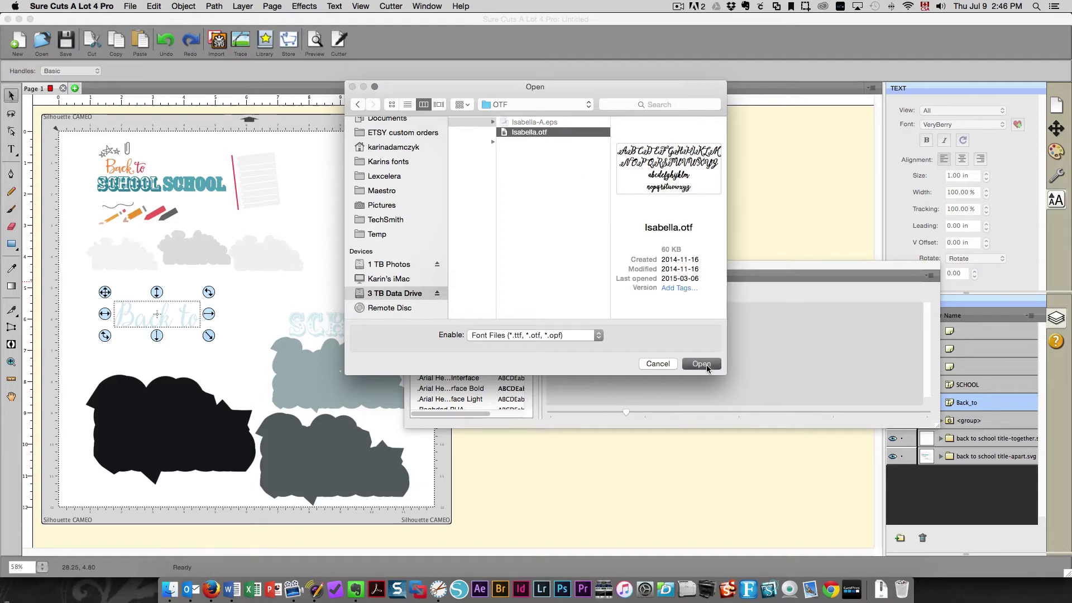
{"action": "left_click", "coordinate": [702, 364]}
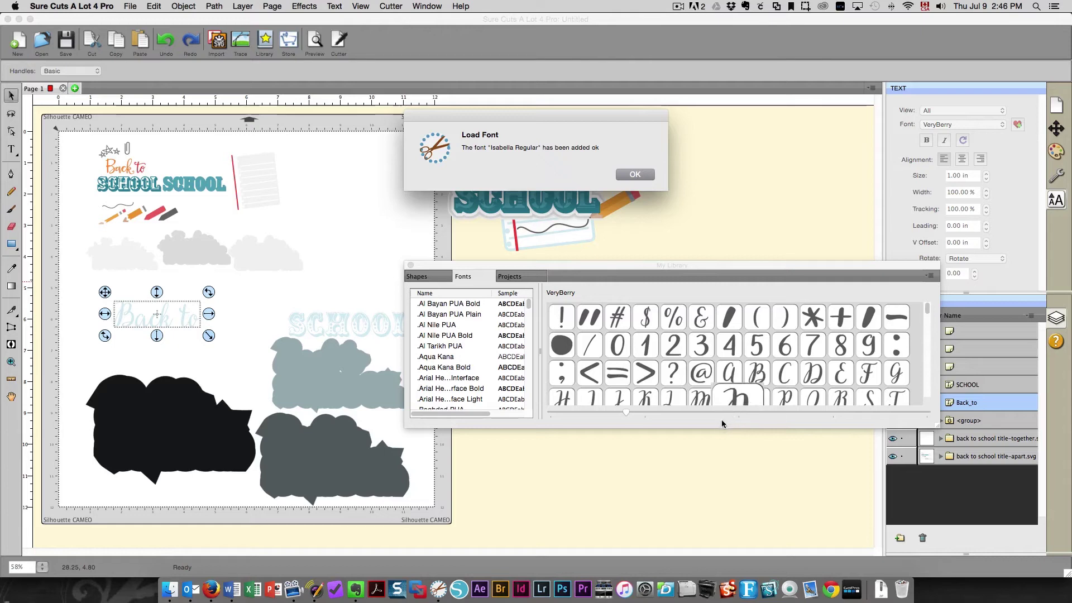
{"action": "left_click", "coordinate": [635, 174]}
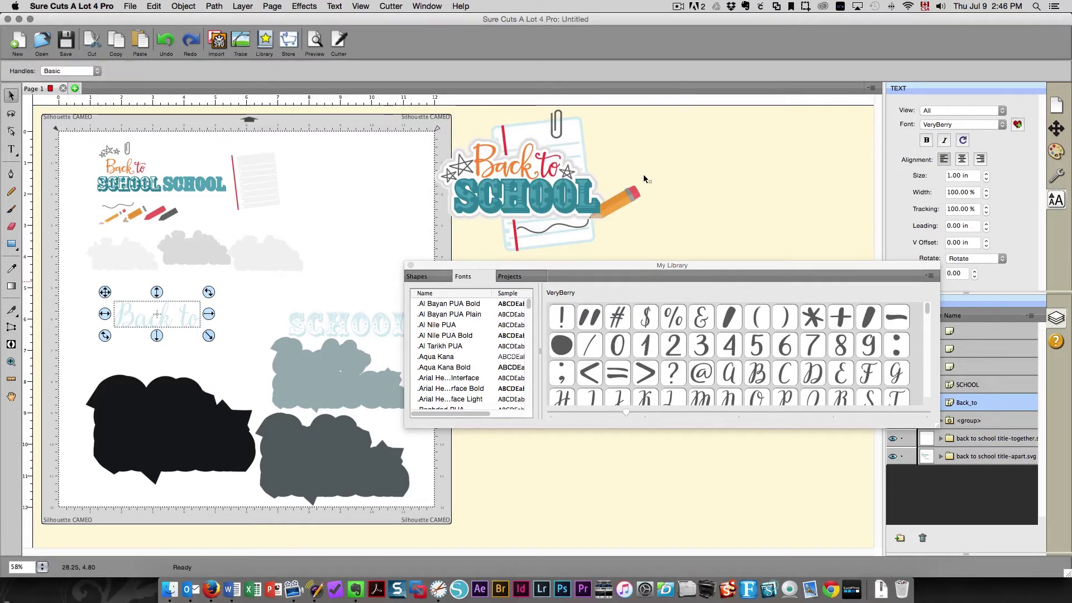
Step: Change the "Back to" text's font to Isabella Regular, close the library, and check the lettering up close
{"action": "left_click", "coordinate": [1002, 124]}
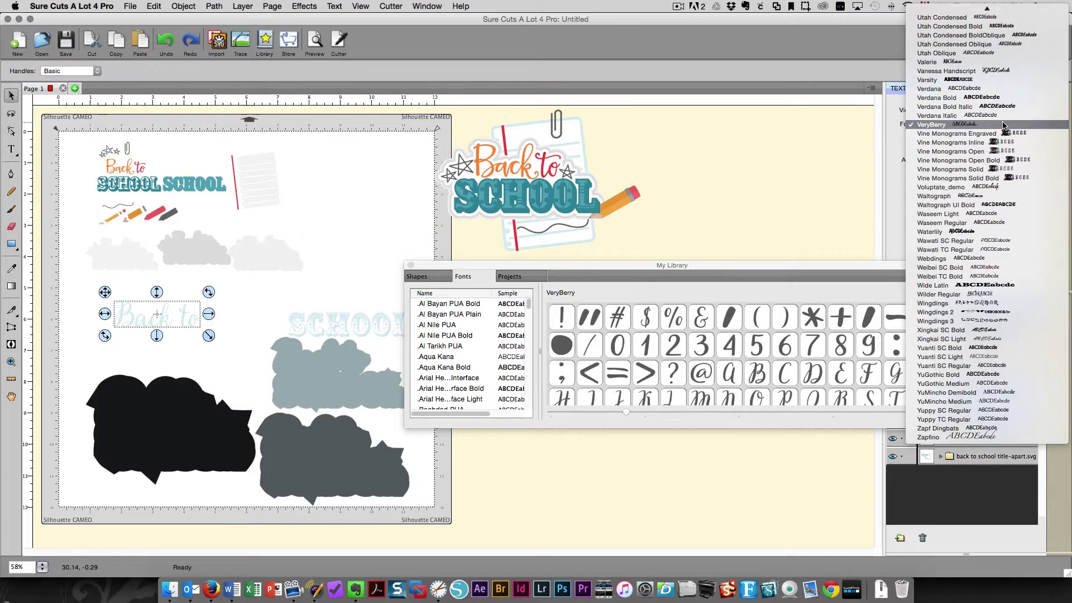
{"action": "scroll", "coordinate": [999, 139], "scroll_direction": "up", "scroll_amount": 15}
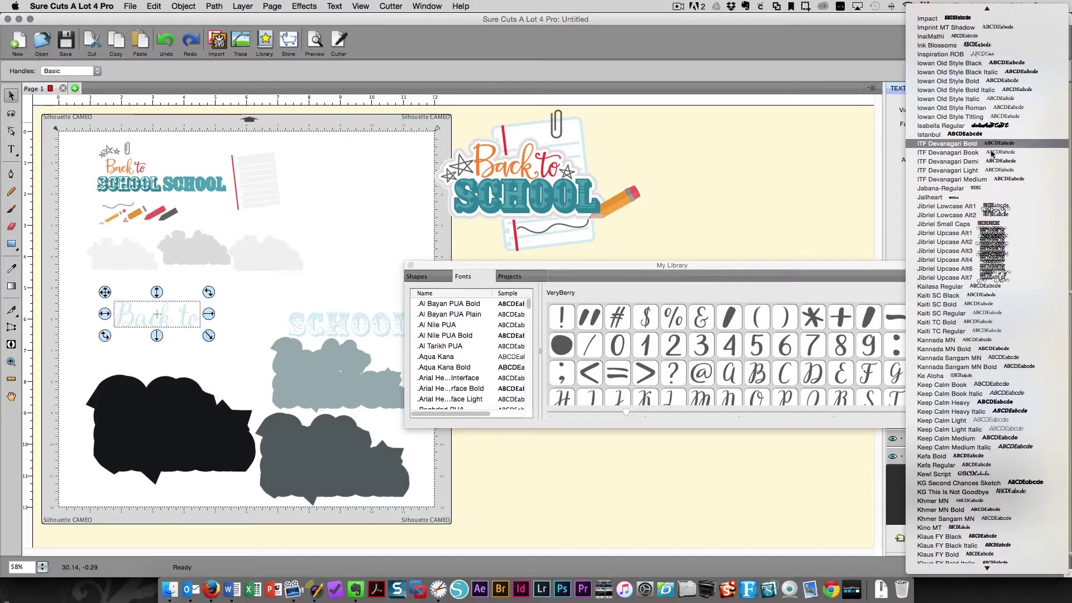
{"action": "left_click", "coordinate": [972, 126]}
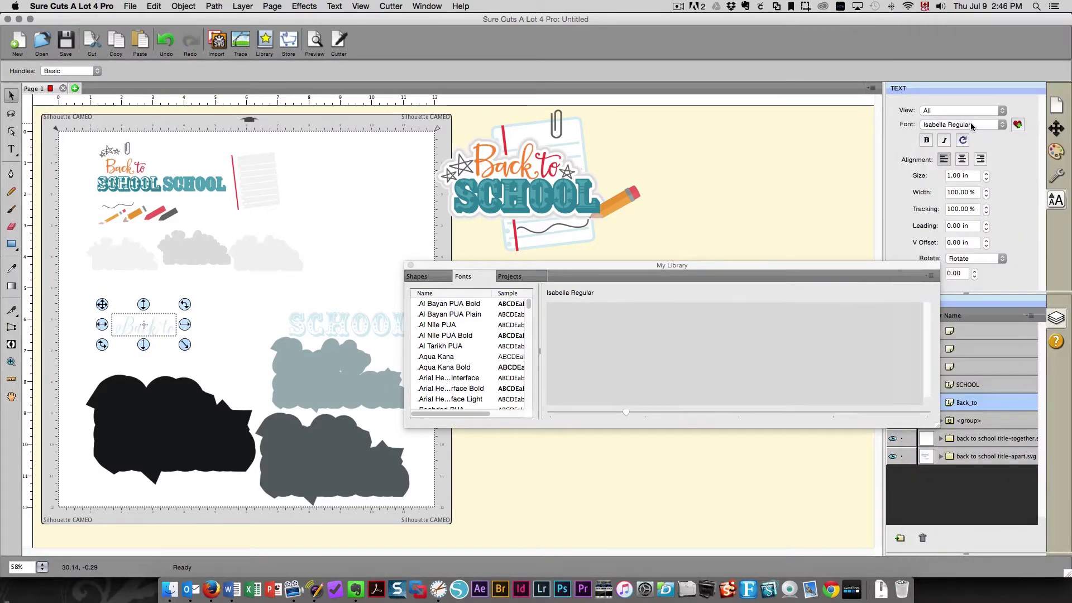
{"action": "left_click", "coordinate": [411, 266]}
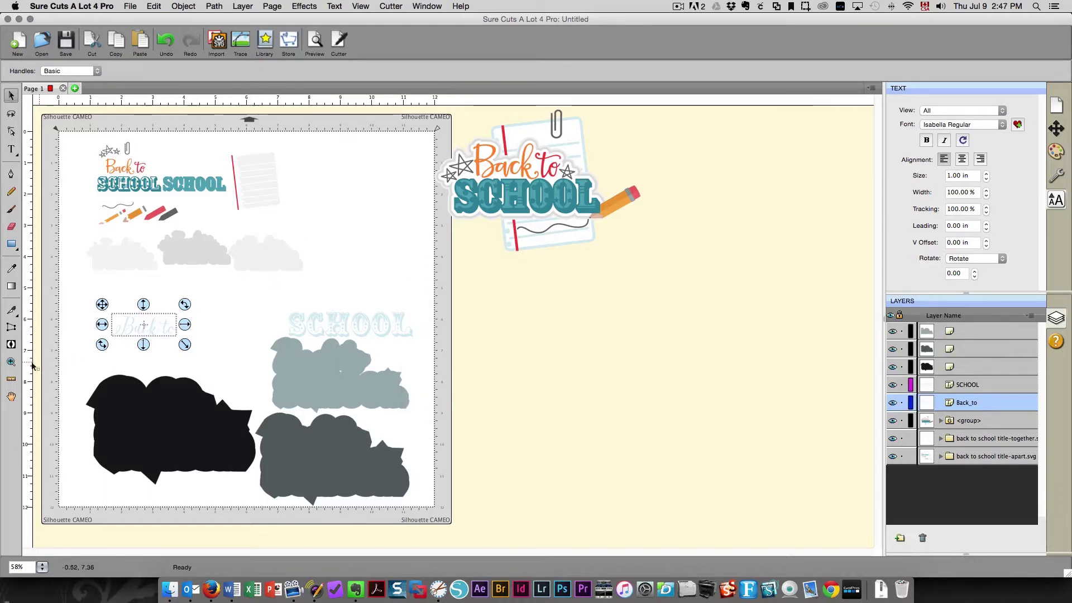
{"action": "left_click", "coordinate": [11, 362]}
{"action": "left_click_drag", "start_coordinate": [87, 297], "coordinate": [209, 354]}
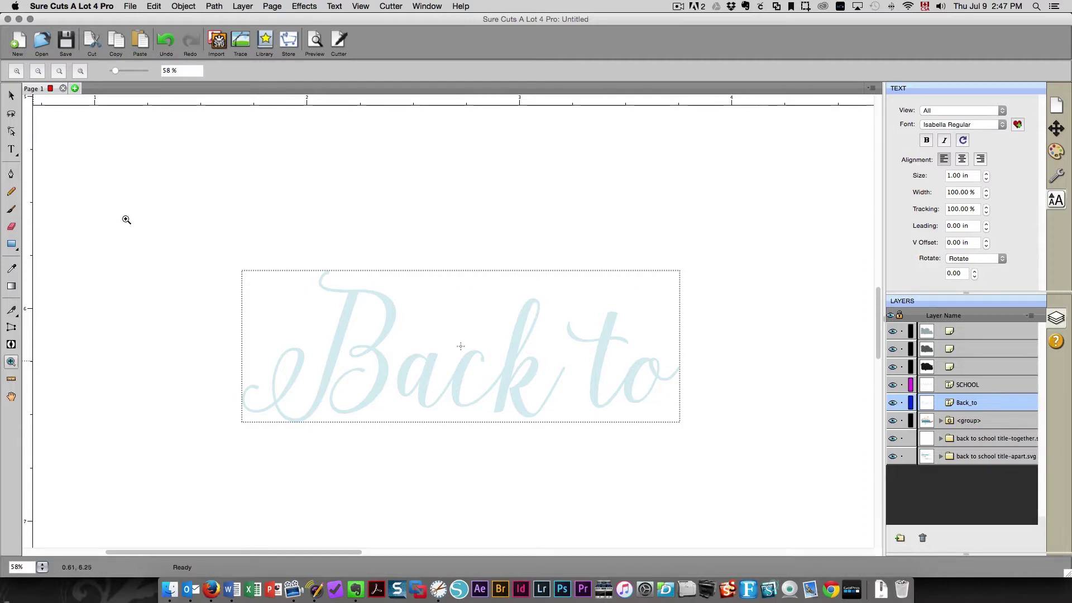
{"action": "left_click", "coordinate": [79, 70]}
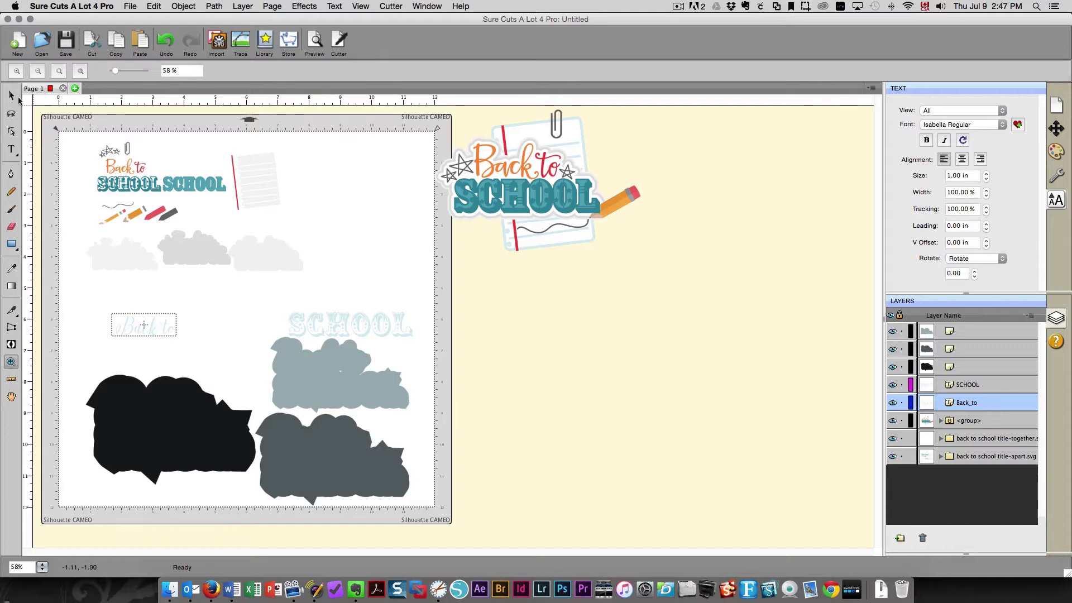
Step: Enlarge the "Back to" text and position it just below the row of light grey shadow shapes
{"action": "left_click", "coordinate": [12, 98]}
{"action": "left_click_drag", "start_coordinate": [142, 325], "coordinate": [219, 353]}
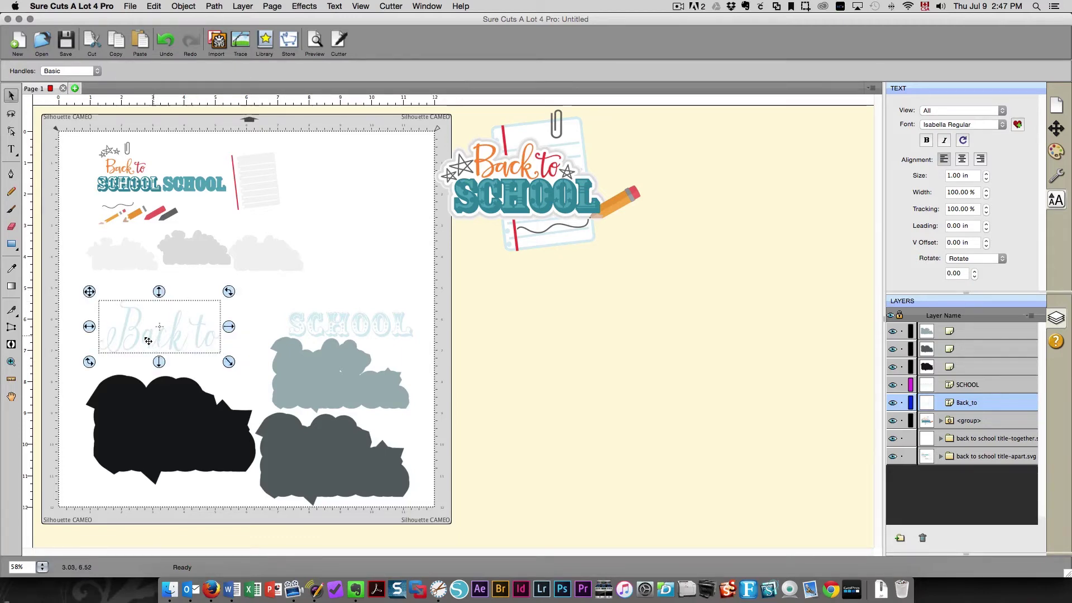
{"action": "left_click_drag", "start_coordinate": [148, 340], "coordinate": [162, 321]}
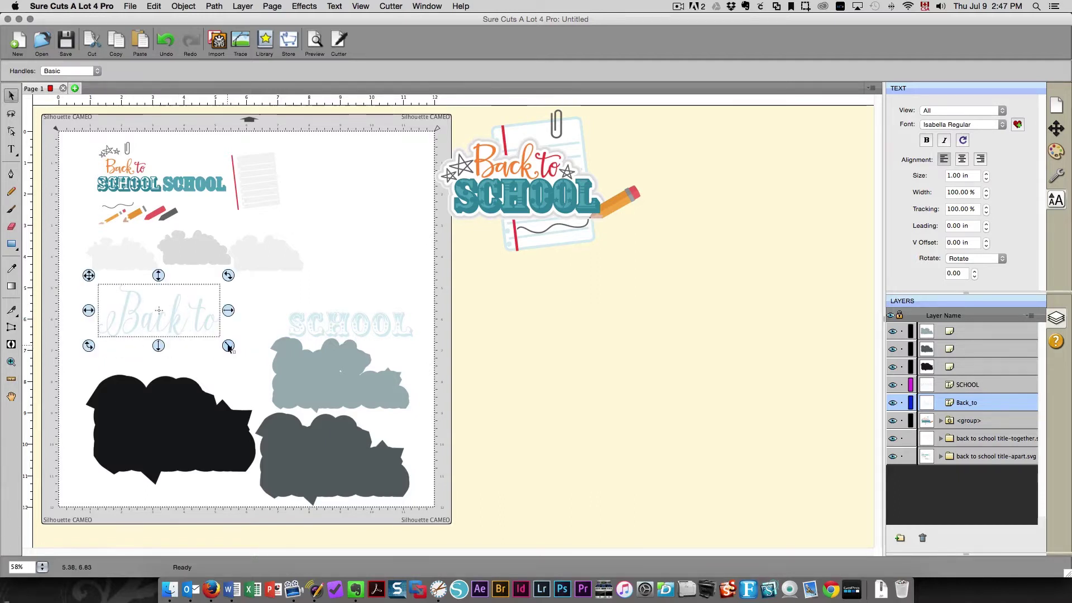
{"action": "left_click_drag", "start_coordinate": [229, 346], "coordinate": [159, 317]}
{"action": "left_click", "coordinate": [284, 322]}
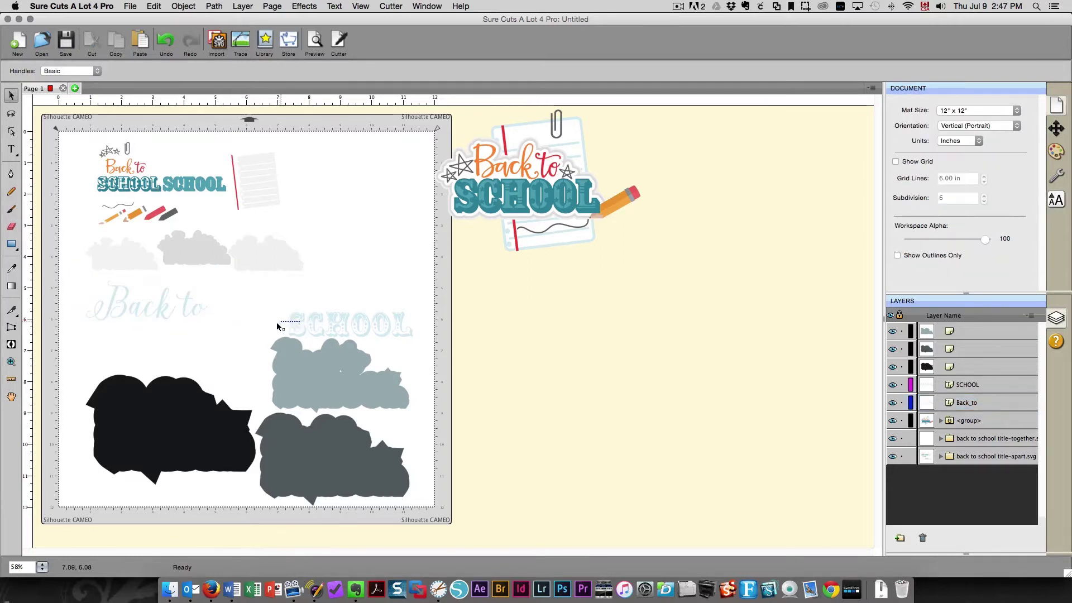
{"action": "left_click_drag", "start_coordinate": [295, 317], "coordinate": [174, 326]}
Step: Ungroup the "Back to" text into separate letters
{"action": "left_click", "coordinate": [165, 315]}
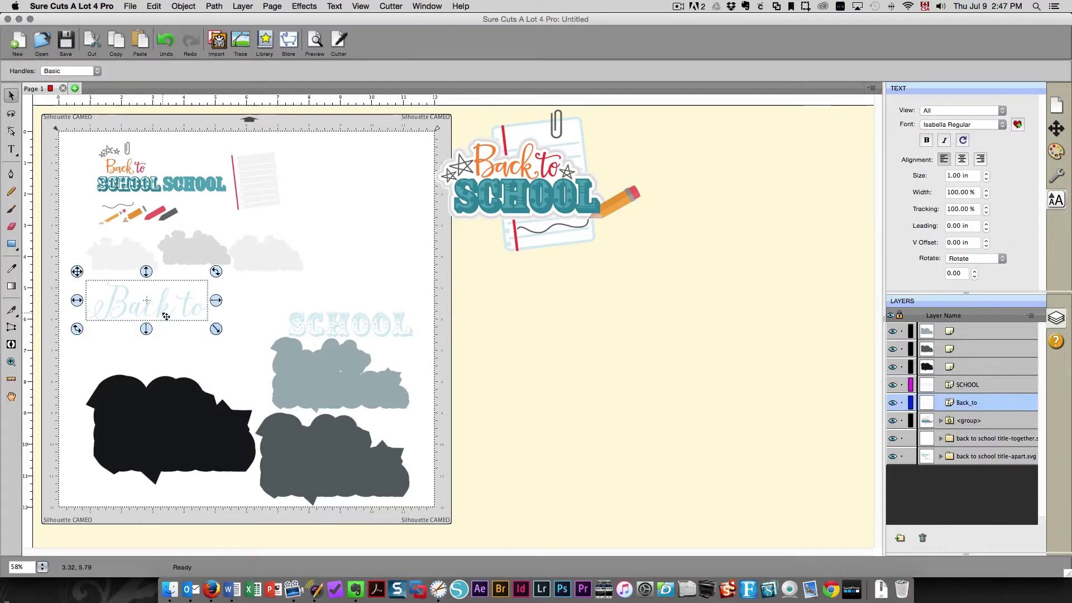
{"action": "right_click", "coordinate": [162, 311]}
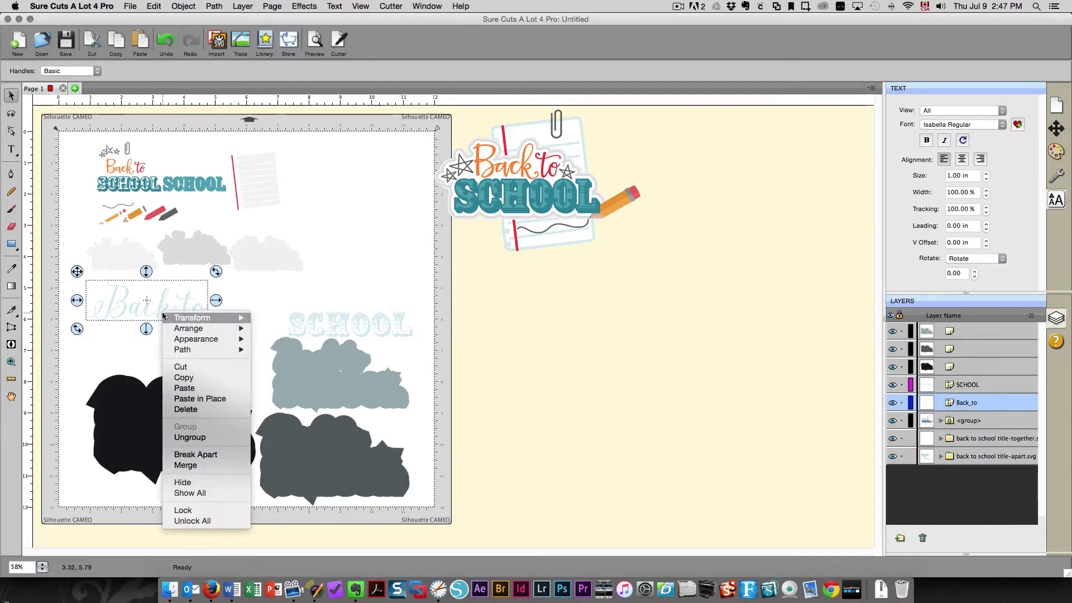
{"action": "left_click", "coordinate": [227, 437]}
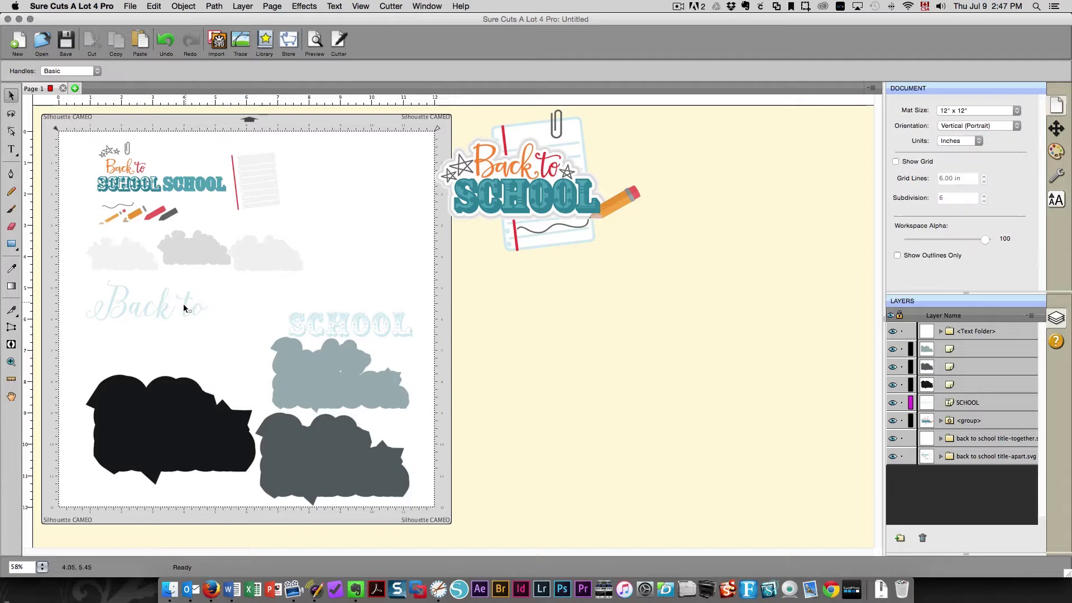
Step: Fill the letters of the word "to" with the red Maraschino crayon color
{"action": "left_click_drag", "start_coordinate": [175, 283], "coordinate": [242, 337]}
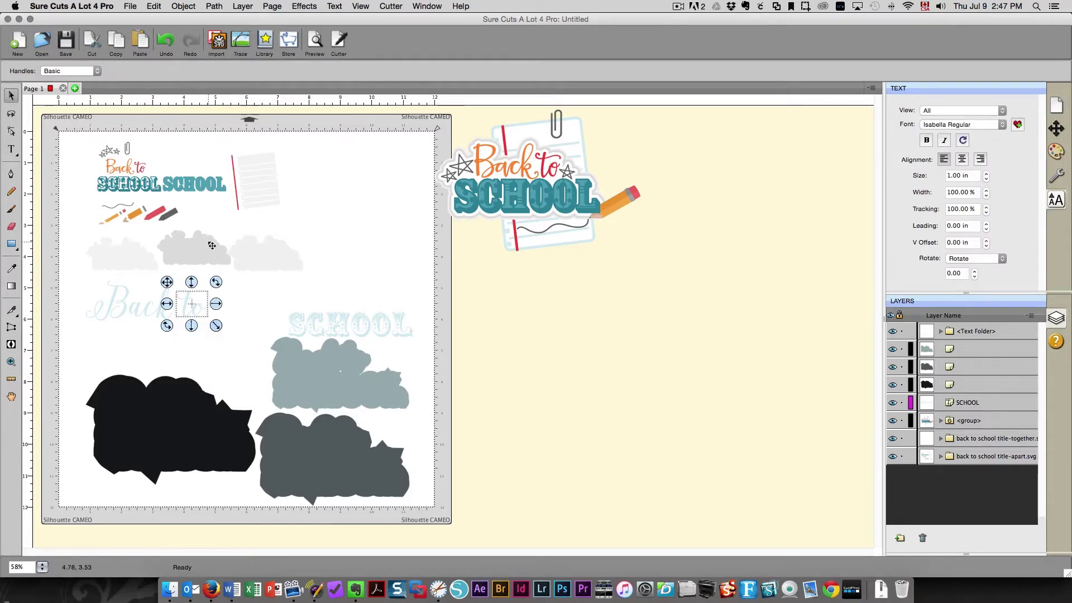
{"action": "left_click", "coordinate": [1053, 153]}
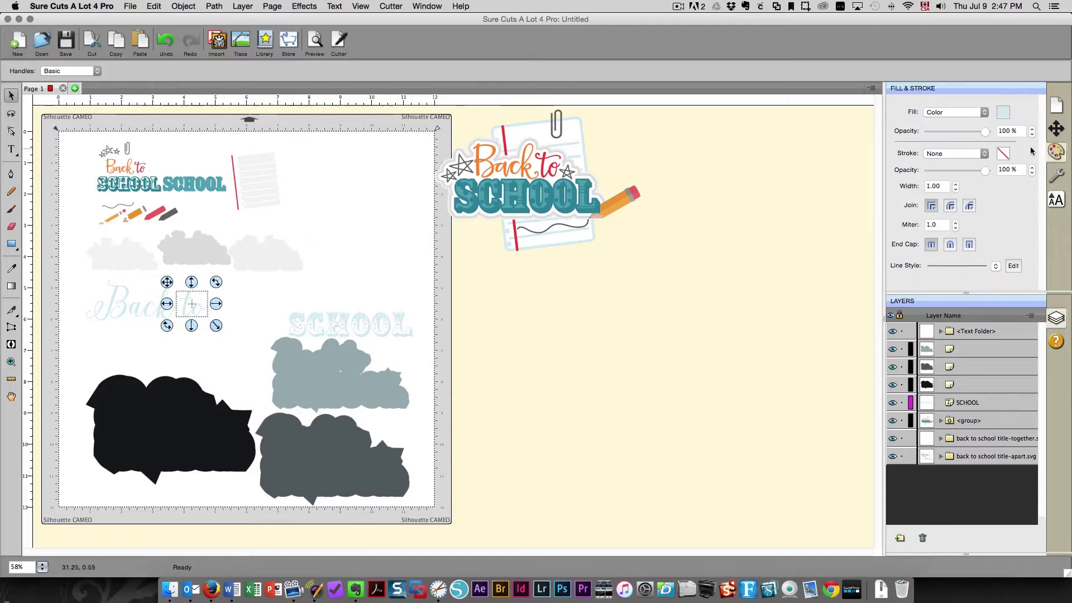
{"action": "left_click", "coordinate": [1002, 113]}
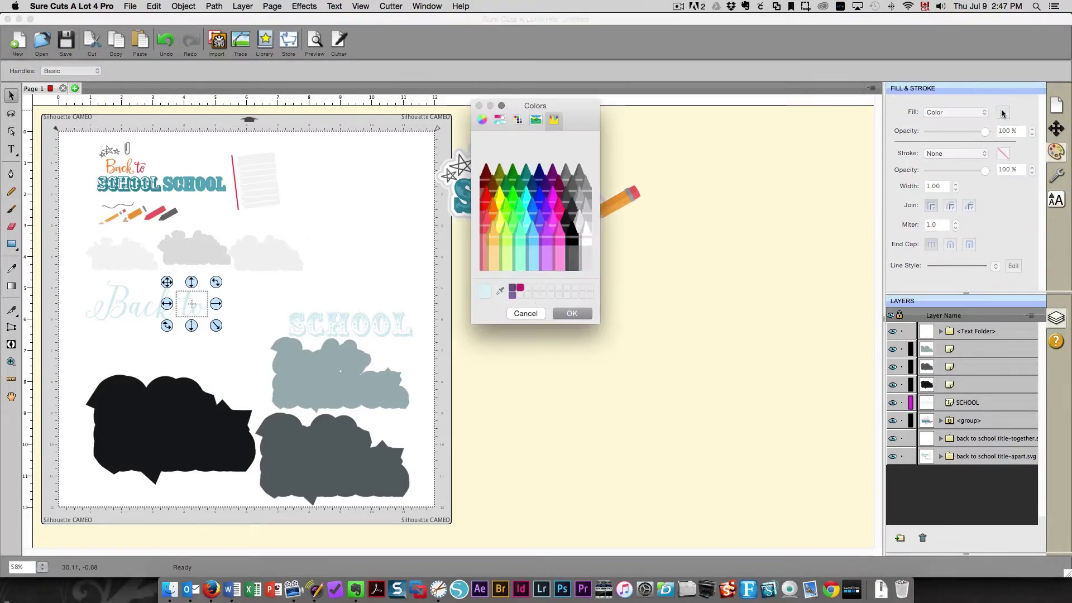
{"action": "left_click", "coordinate": [493, 211]}
{"action": "left_click", "coordinate": [487, 196]}
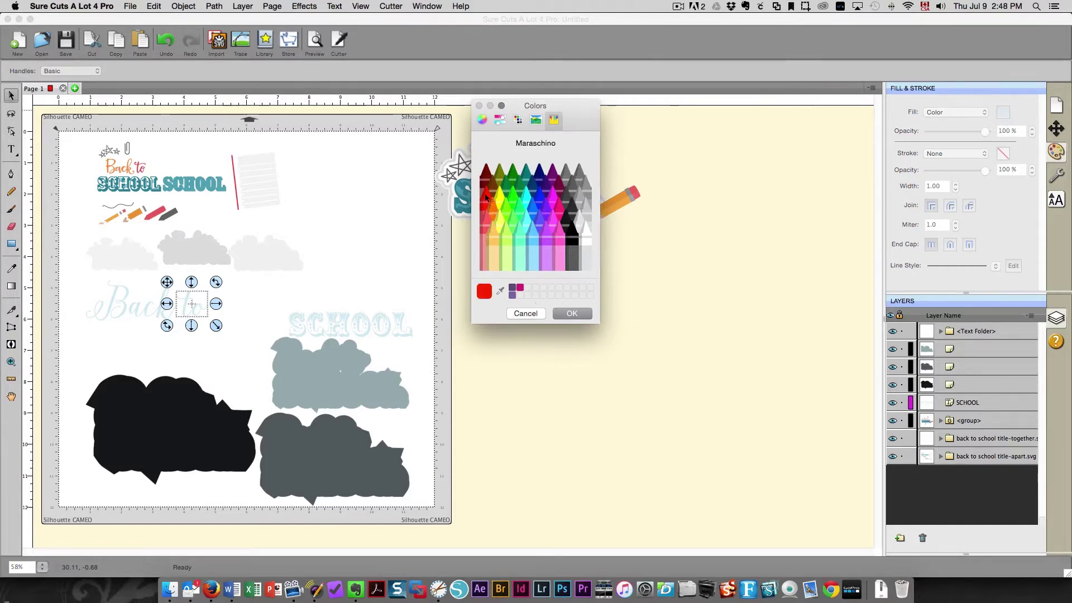
{"action": "left_click", "coordinate": [572, 313]}
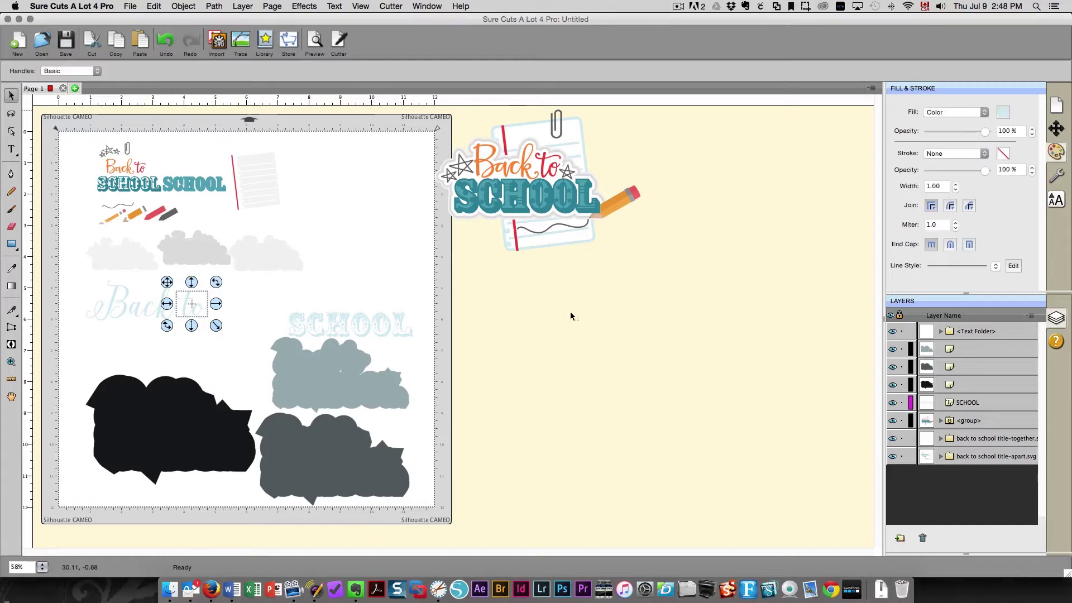
Step: Select the four letters of the word "Back" and fill them with the Salmon crayon color
{"action": "left_click", "coordinate": [136, 308]}
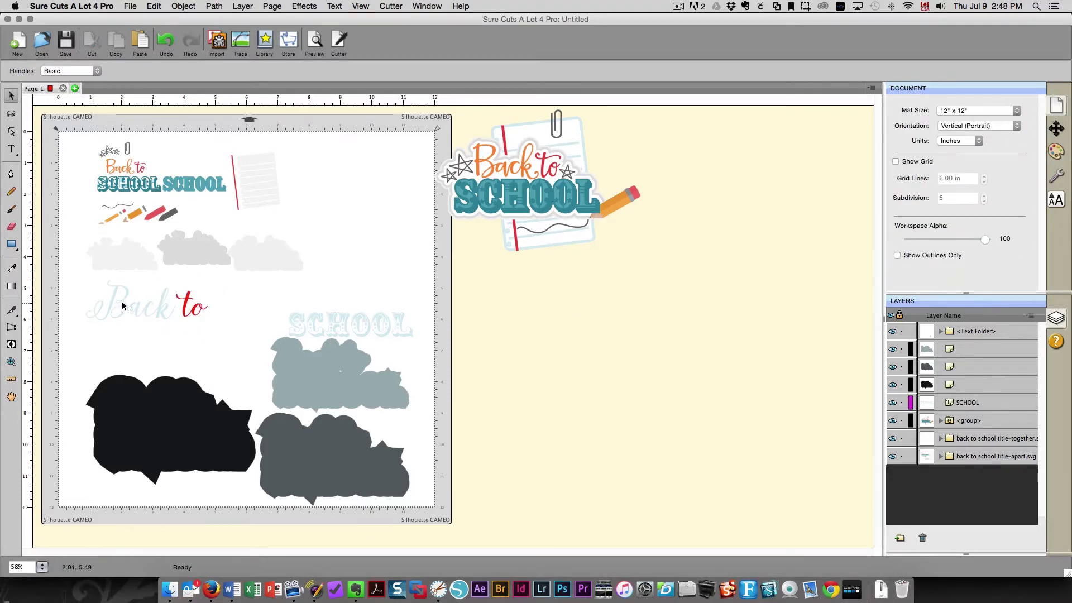
{"action": "left_click", "coordinate": [125, 304]}
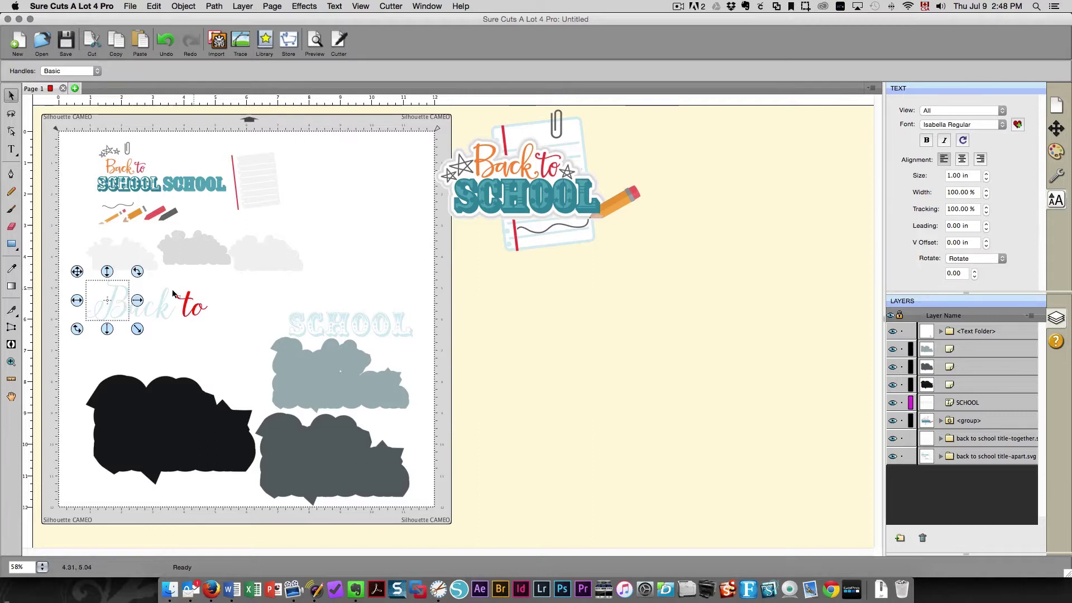
{"action": "left_click", "coordinate": [119, 294]}
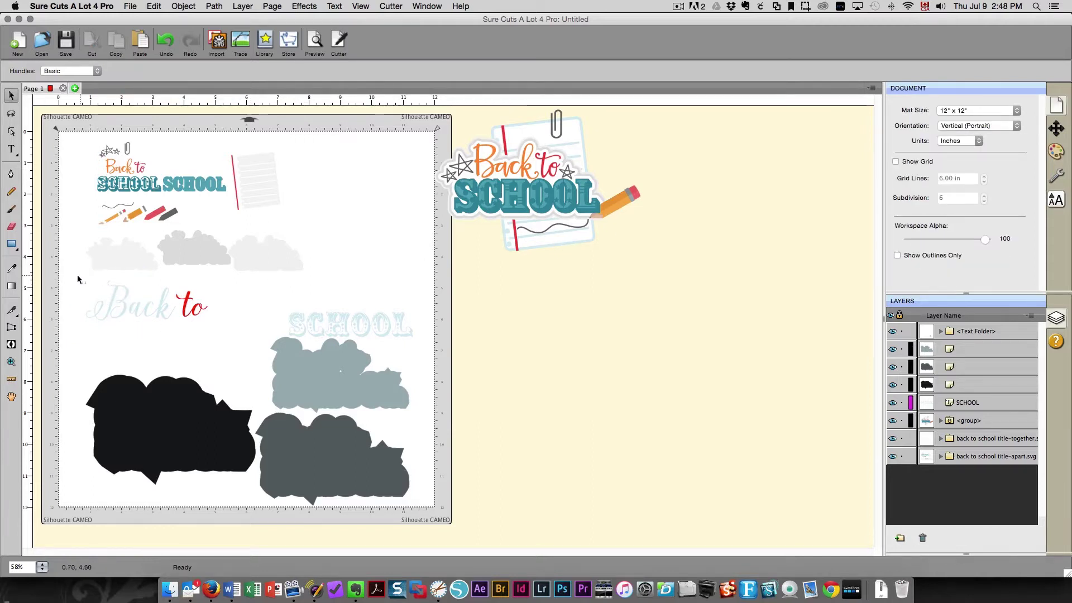
{"action": "left_click_drag", "start_coordinate": [74, 271], "coordinate": [180, 340]}
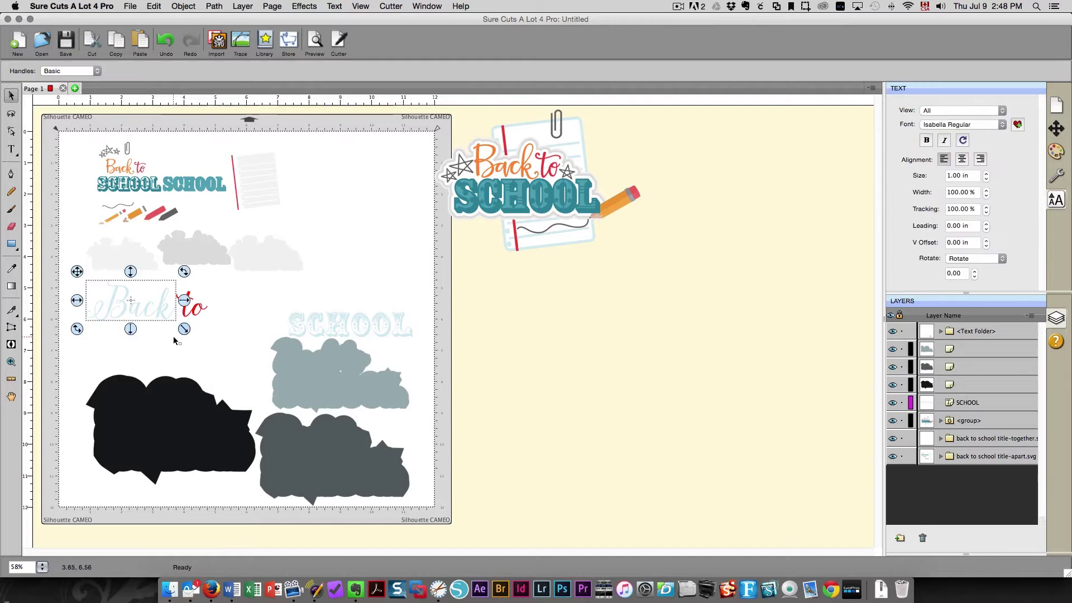
{"action": "left_click", "coordinate": [1057, 152]}
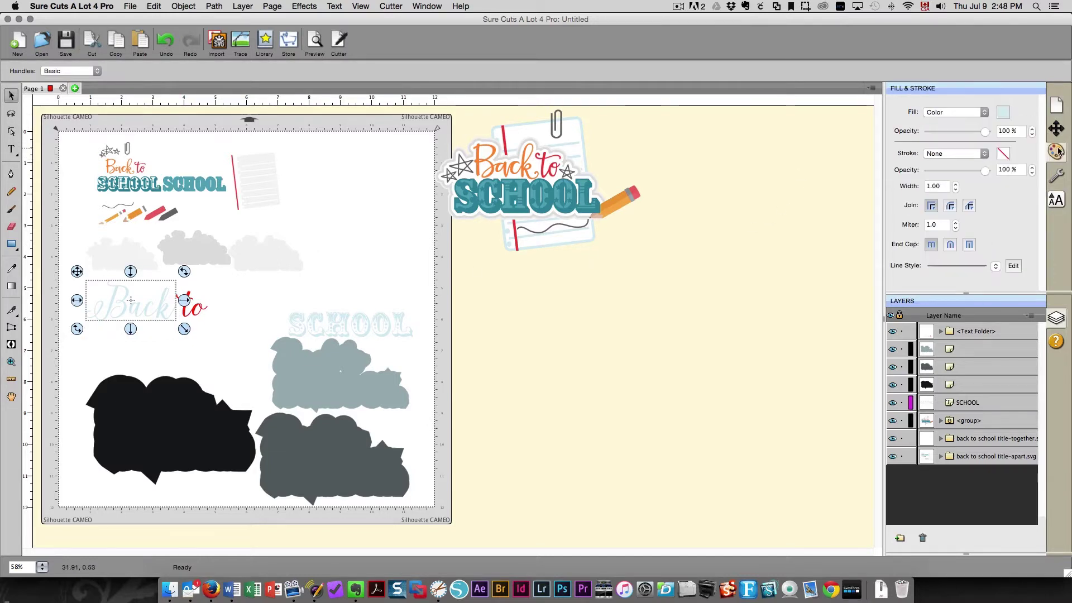
{"action": "left_click", "coordinate": [1002, 113]}
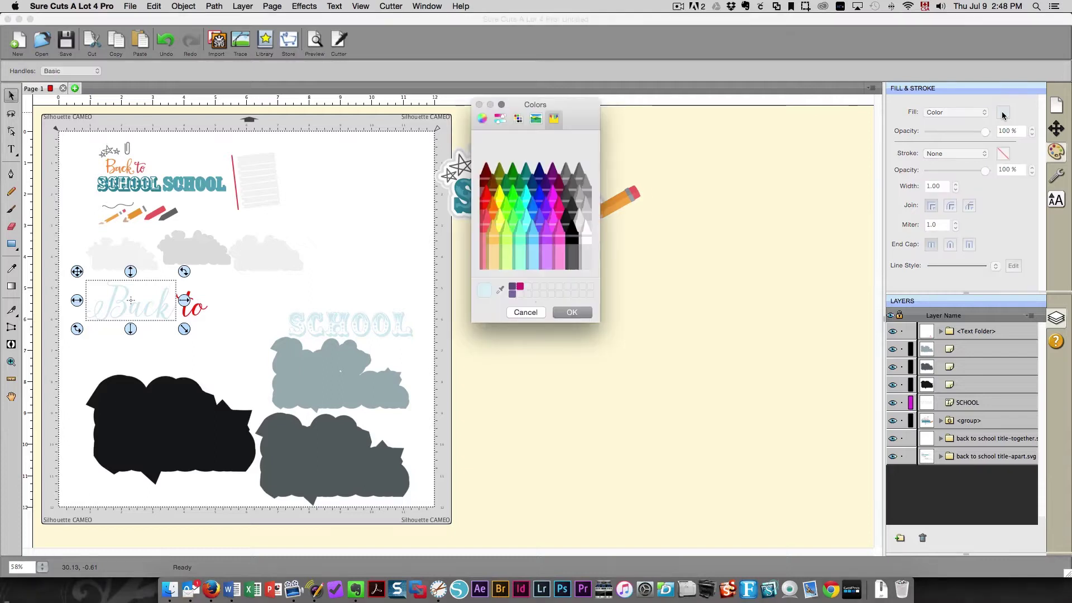
{"action": "left_click", "coordinate": [487, 221]}
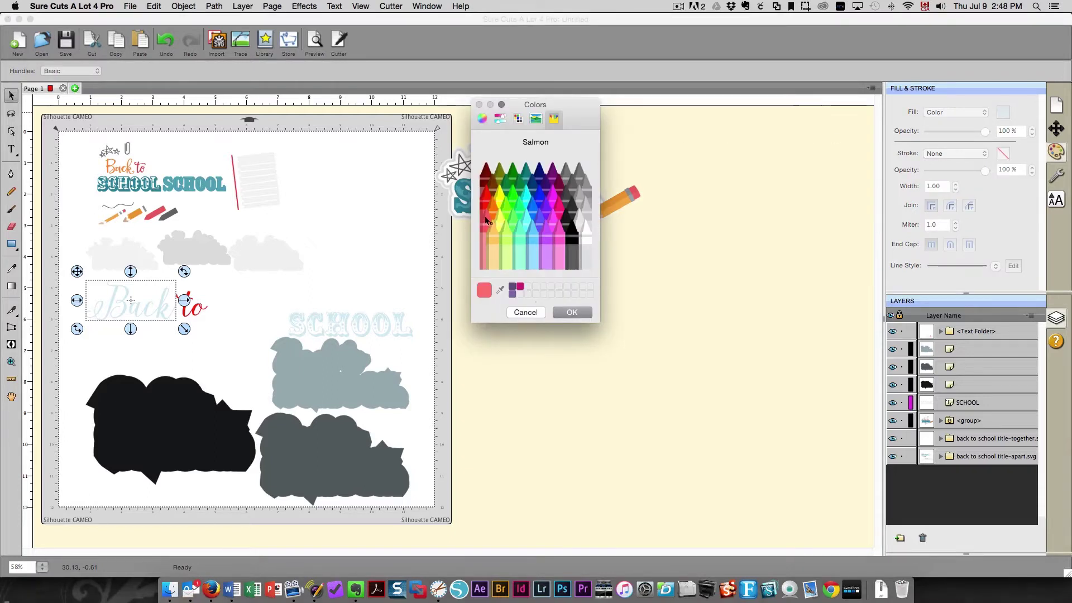
{"action": "left_click", "coordinate": [590, 312]}
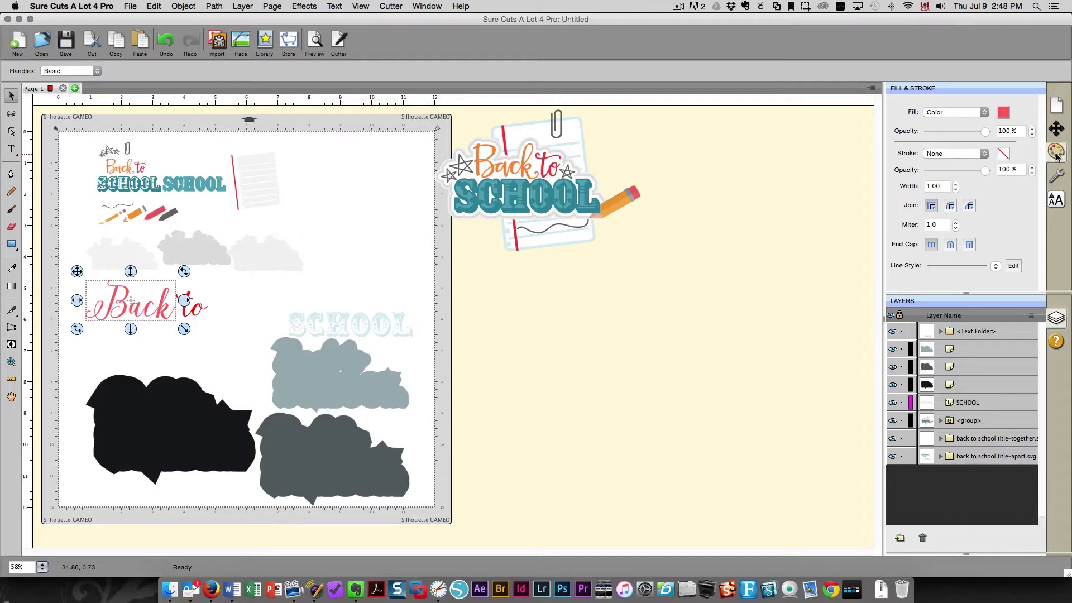
Step: Change the fill of the word "Back" to a light orange from the color wheel and deselect the letters
{"action": "left_click", "coordinate": [1003, 114]}
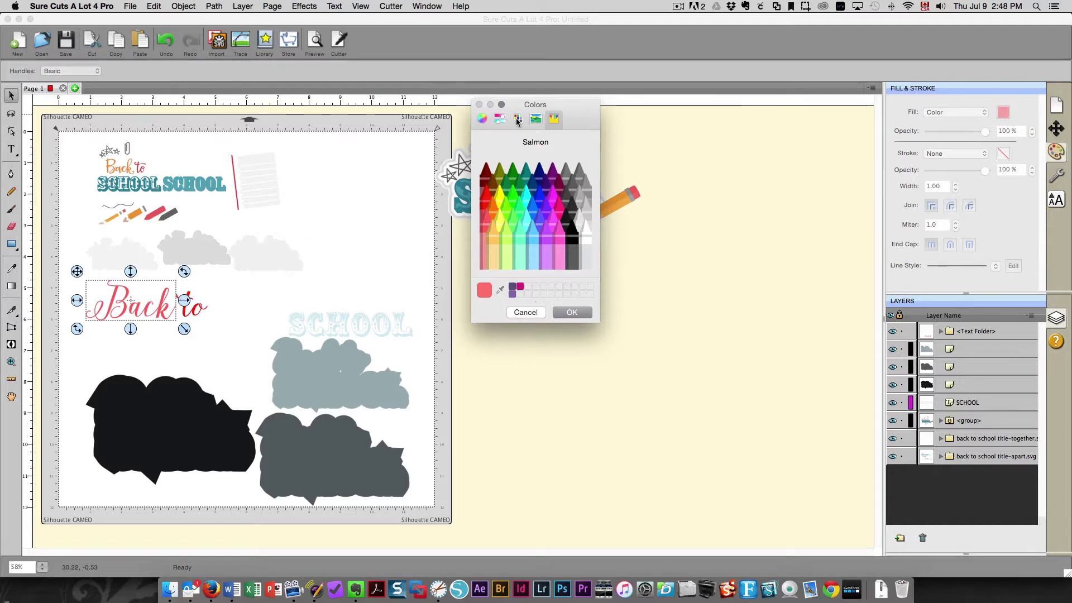
{"action": "left_click", "coordinate": [481, 118]}
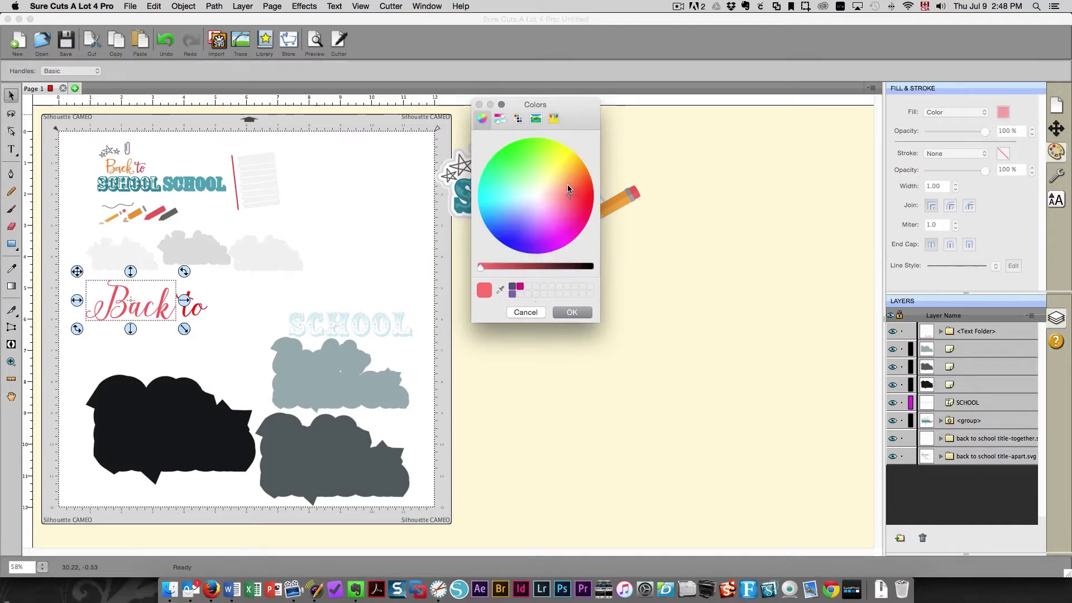
{"action": "left_click", "coordinate": [567, 185]}
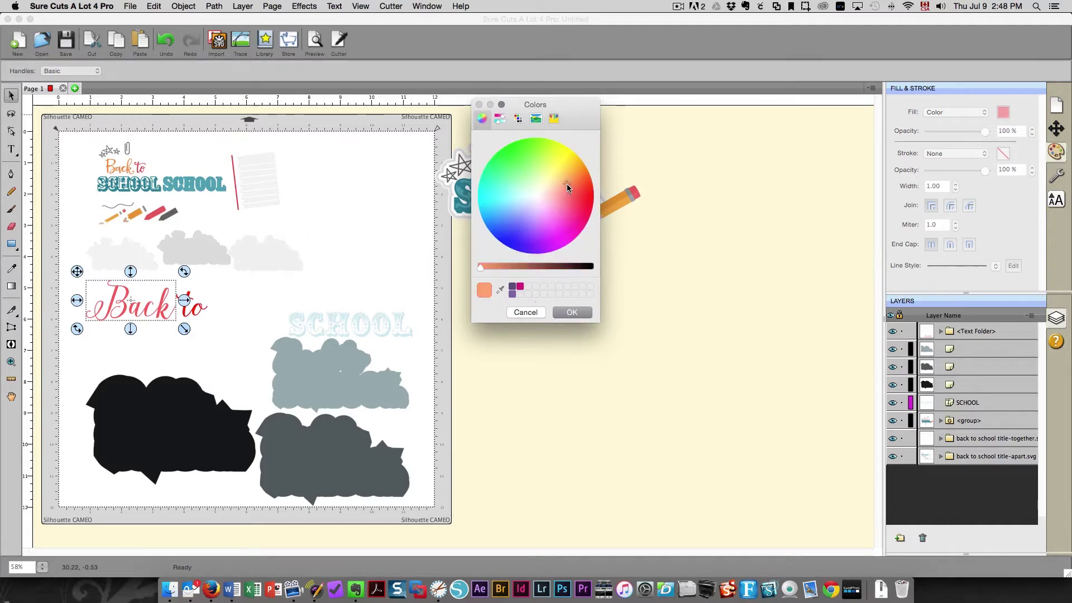
{"action": "left_click", "coordinate": [572, 312]}
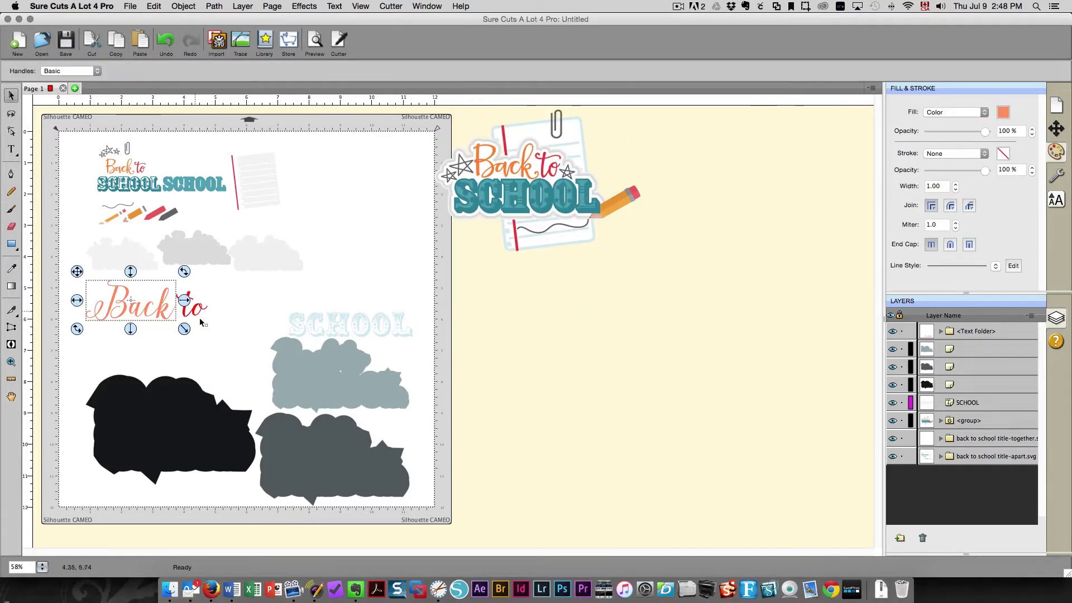
{"action": "left_click", "coordinate": [229, 343]}
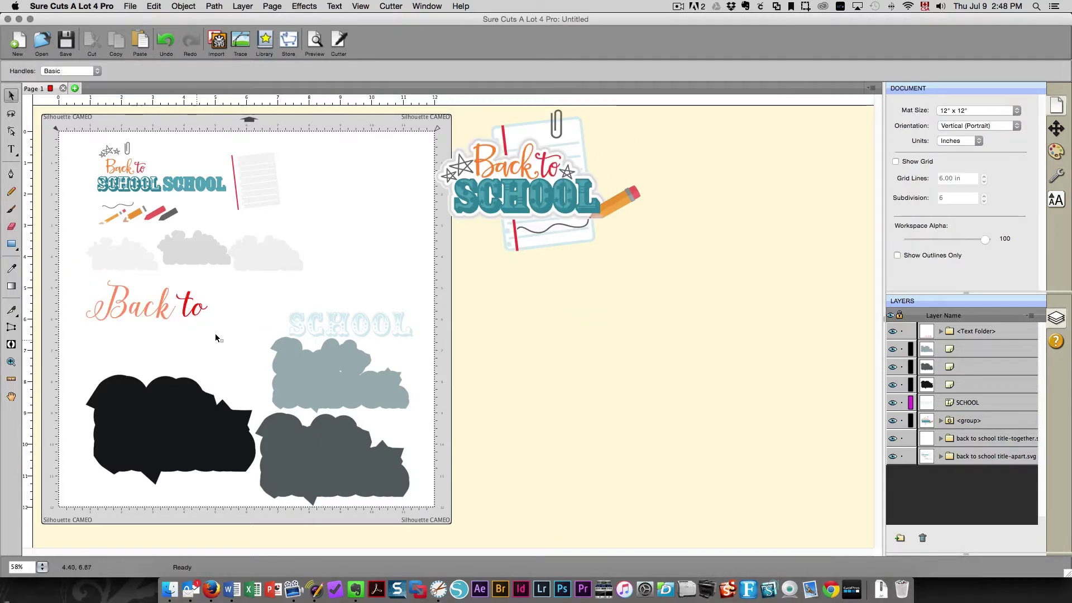
Step: Fill the "SCHOOL" text with a dark teal and move it directly beneath the words "Back to"
{"action": "left_click", "coordinate": [381, 324]}
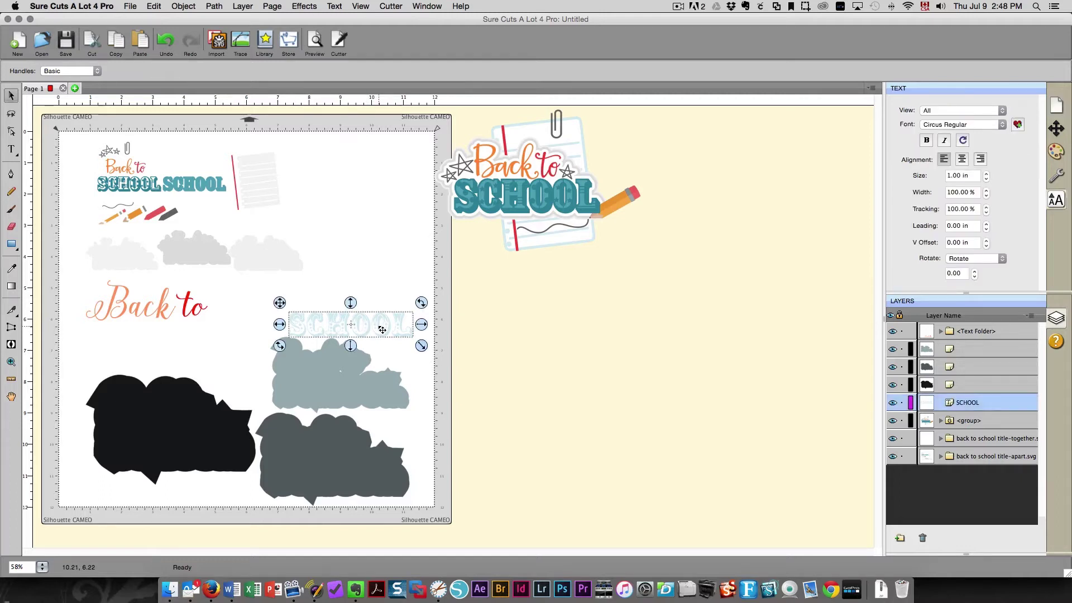
{"action": "left_click", "coordinate": [1056, 151]}
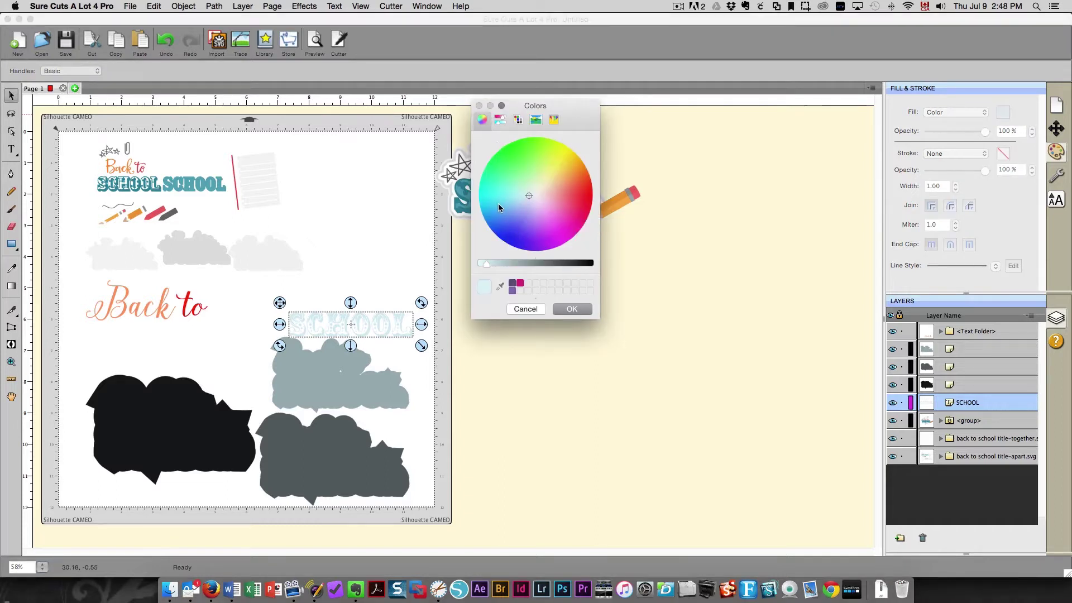
{"action": "left_click", "coordinate": [498, 203]}
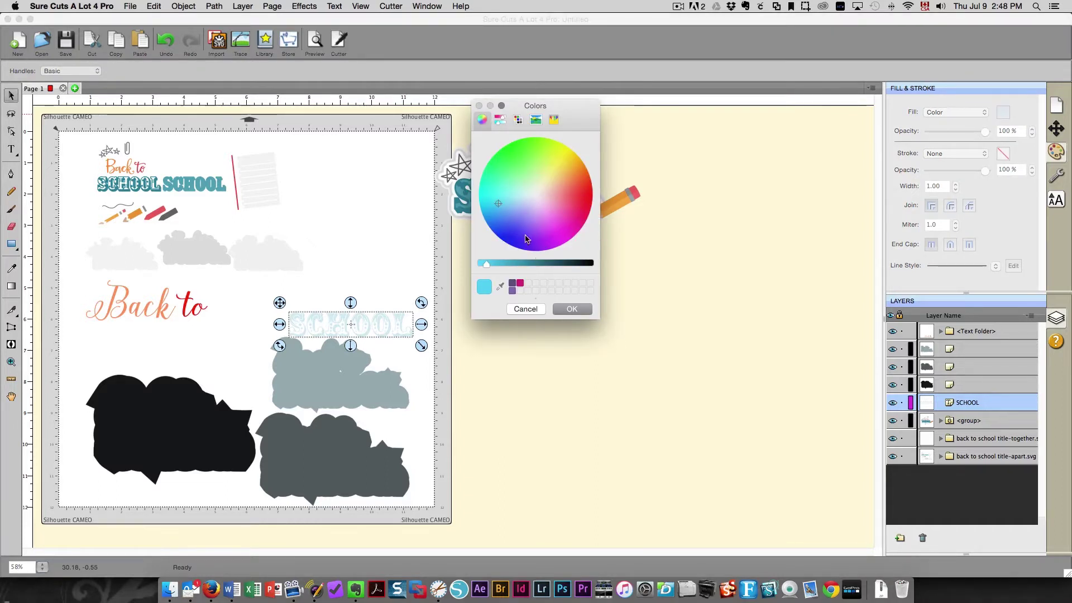
{"action": "left_click", "coordinate": [534, 263]}
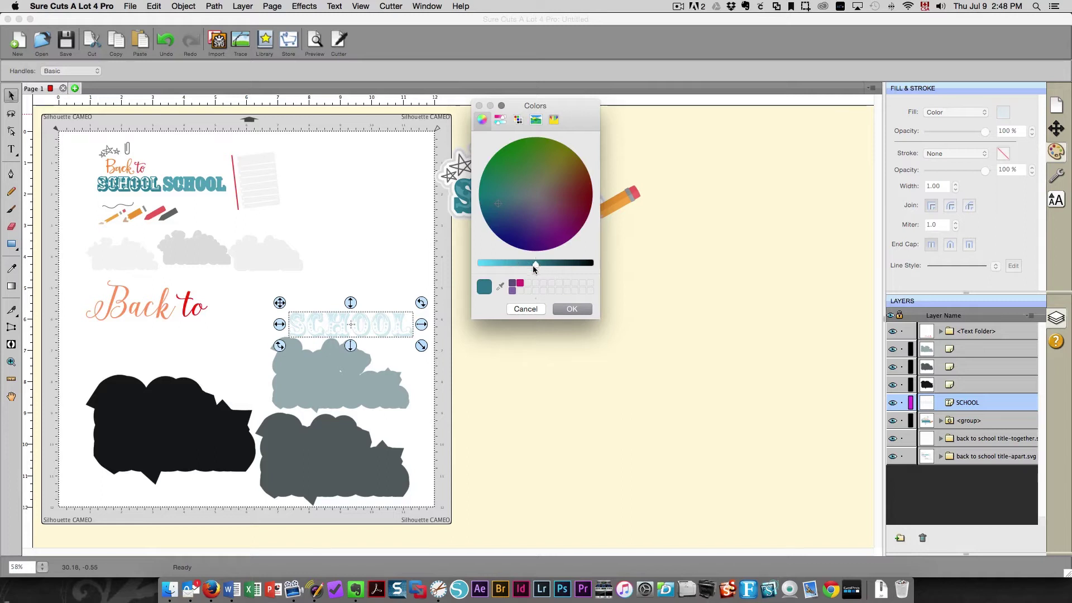
{"action": "left_click_drag", "start_coordinate": [535, 263], "coordinate": [530, 264]}
{"action": "left_click", "coordinate": [563, 310]}
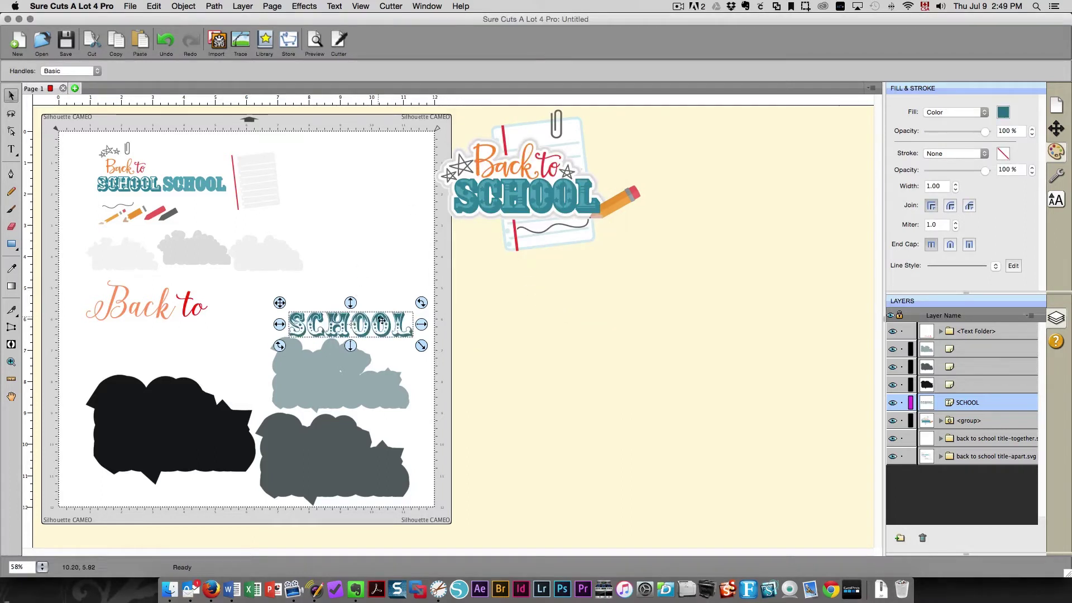
{"action": "left_click_drag", "start_coordinate": [334, 334], "coordinate": [147, 341]}
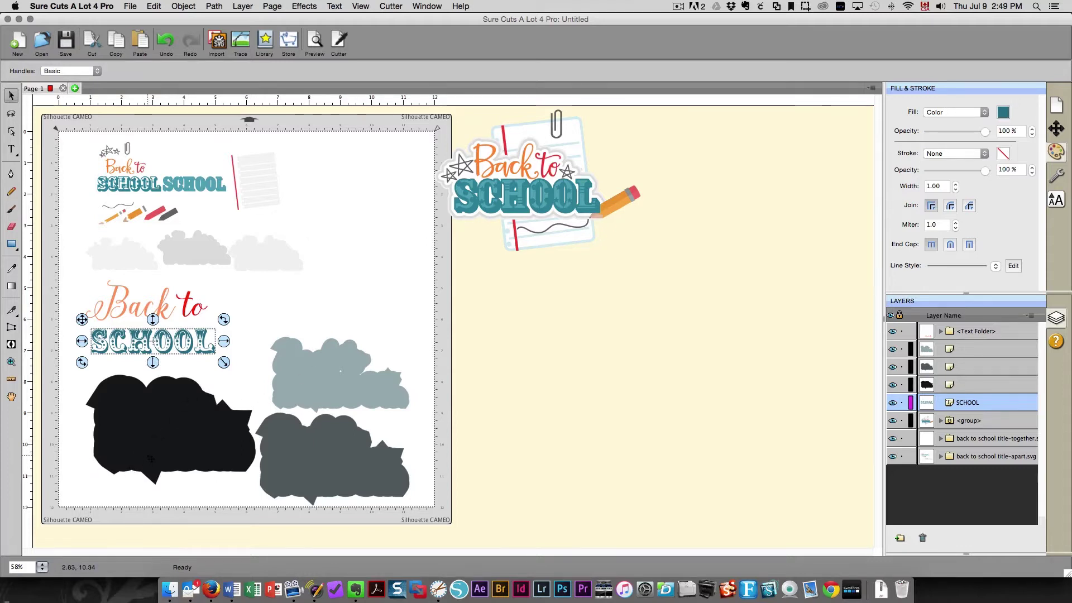
Step: Lighten the fill of the large black shadow shape to a medium slate grey
{"action": "left_click", "coordinate": [94, 461]}
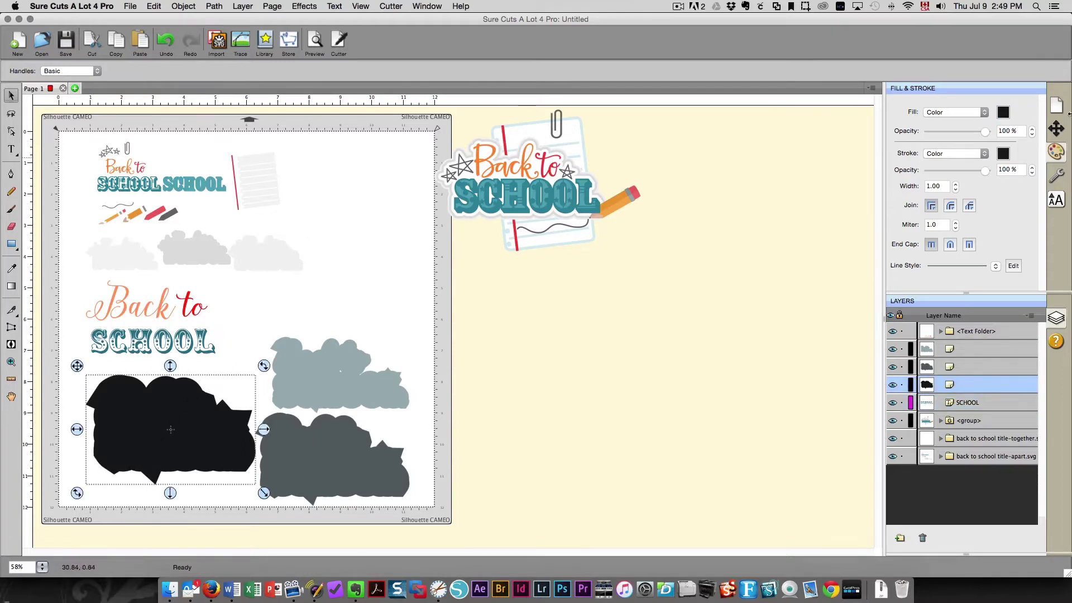
{"action": "left_click", "coordinate": [1004, 111]}
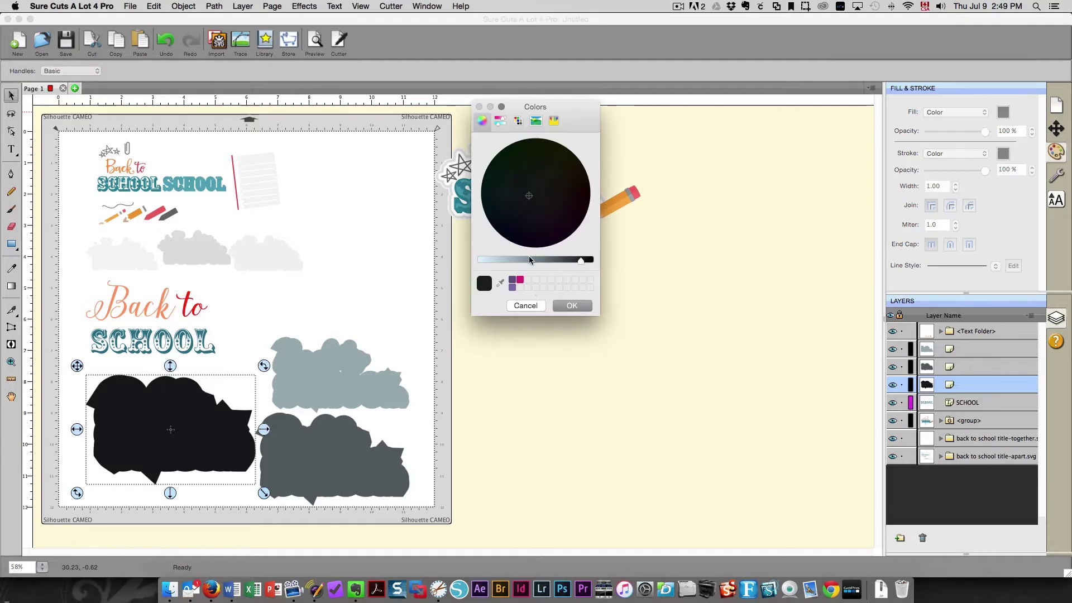
{"action": "left_click", "coordinate": [529, 259]}
{"action": "left_click", "coordinate": [560, 304]}
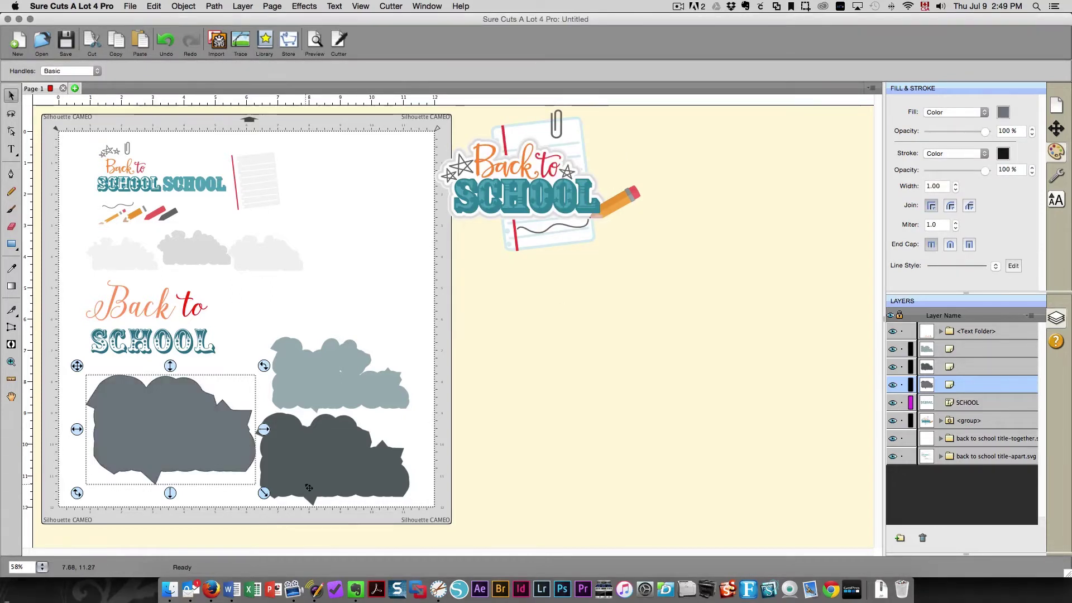
Step: Lighten the fill of the smallest, grey-blue shadow shape to a pale blue
{"action": "left_click", "coordinate": [330, 383]}
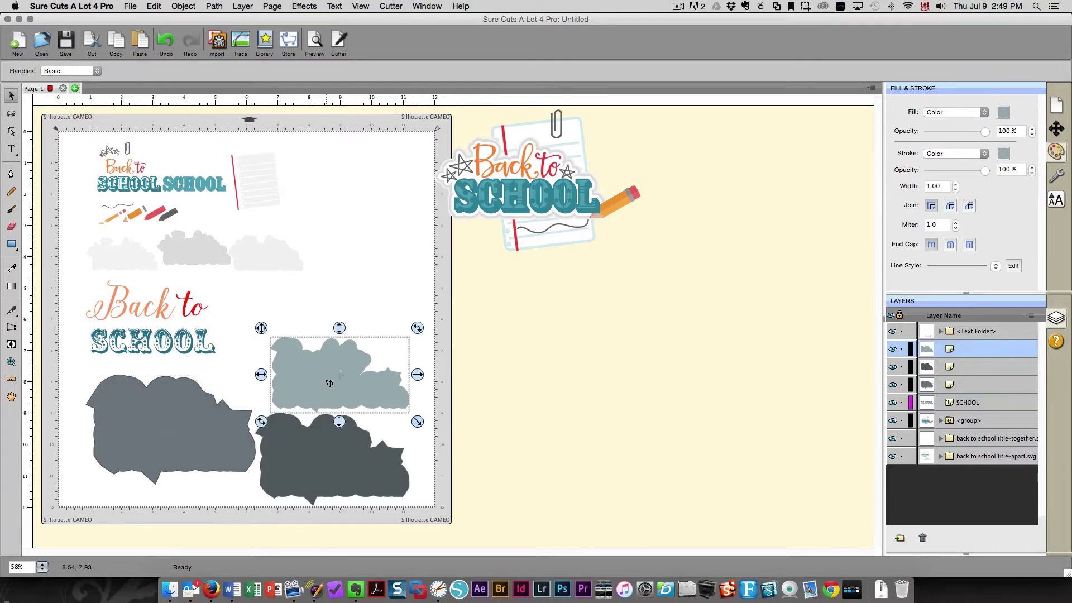
{"action": "right_click", "coordinate": [329, 383]}
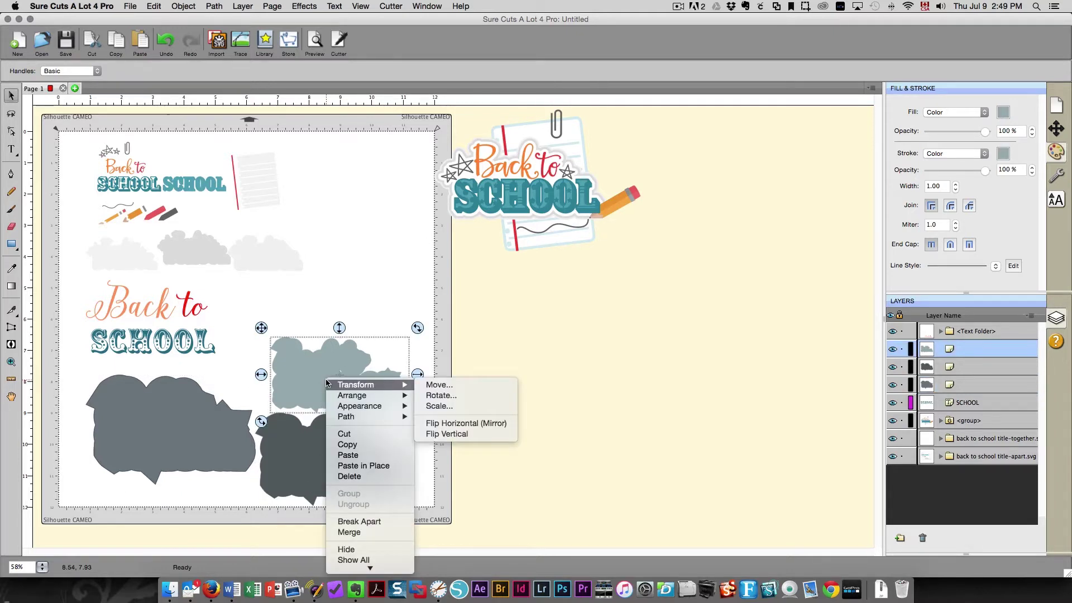
{"action": "left_click", "coordinate": [389, 370]}
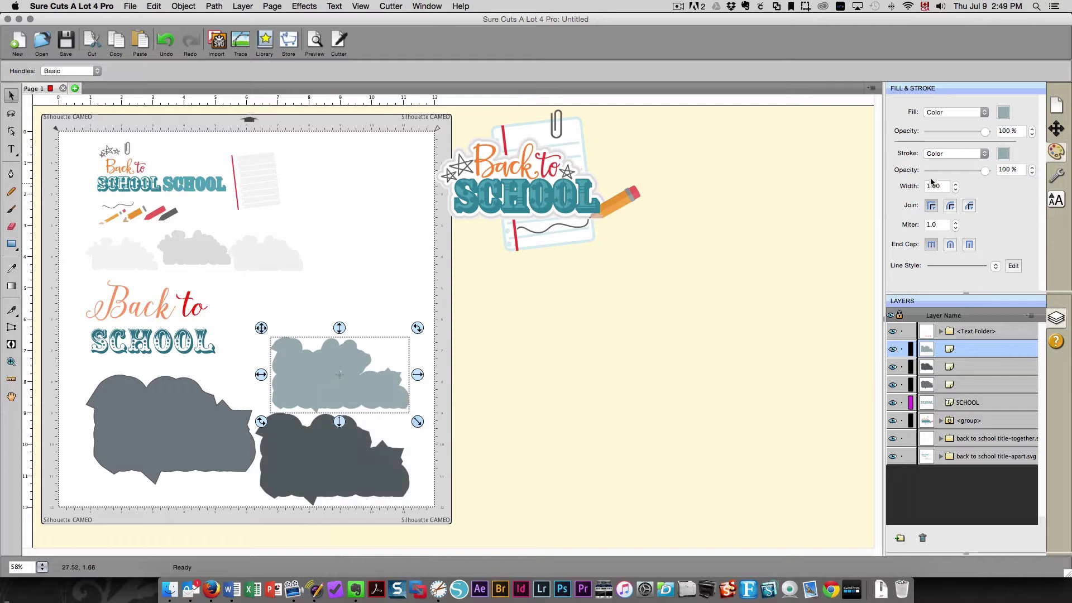
{"action": "left_click", "coordinate": [1004, 114]}
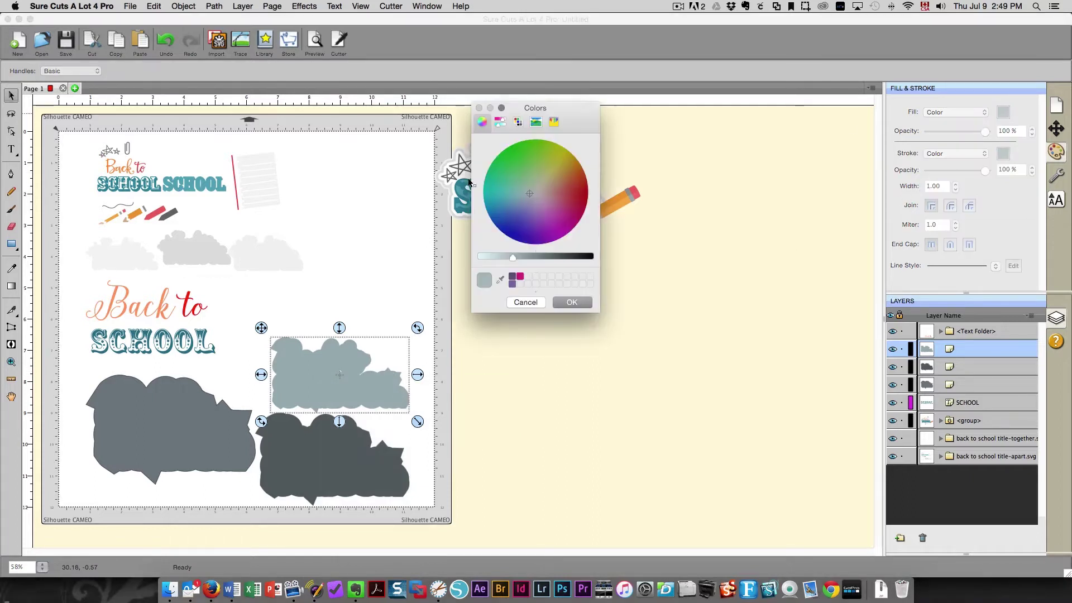
{"action": "left_click", "coordinate": [489, 257]}
{"action": "left_click", "coordinate": [572, 302]}
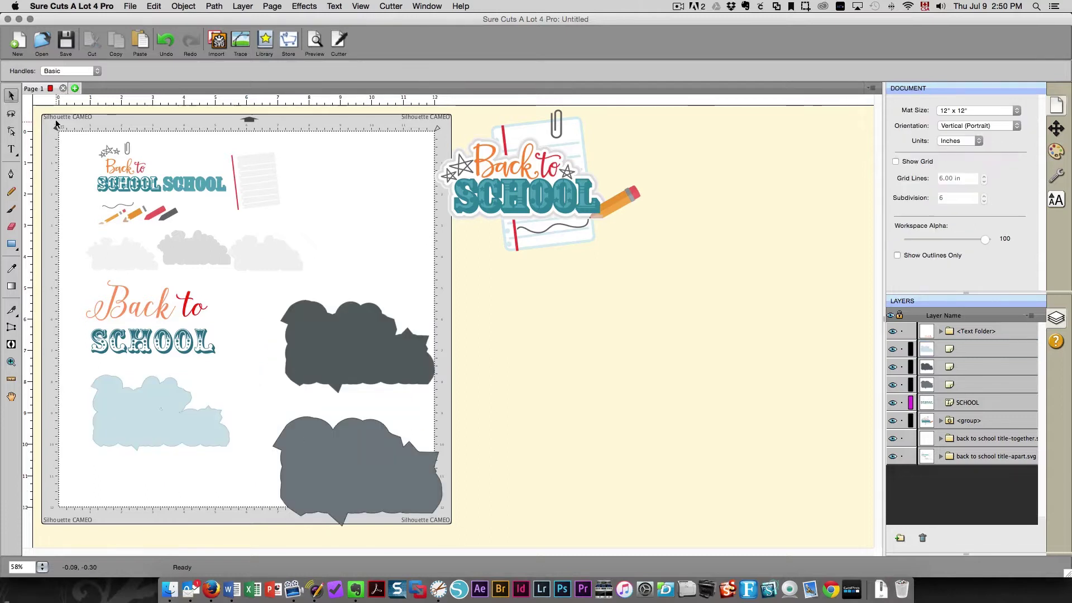
Step: Delete the imported reference designs and light grey shadows, and move the largest slate grey shadow into the free space above the title
{"action": "left_click_drag", "start_coordinate": [34, 105], "coordinate": [731, 282]}
{"action": "key", "text": "Delete"}
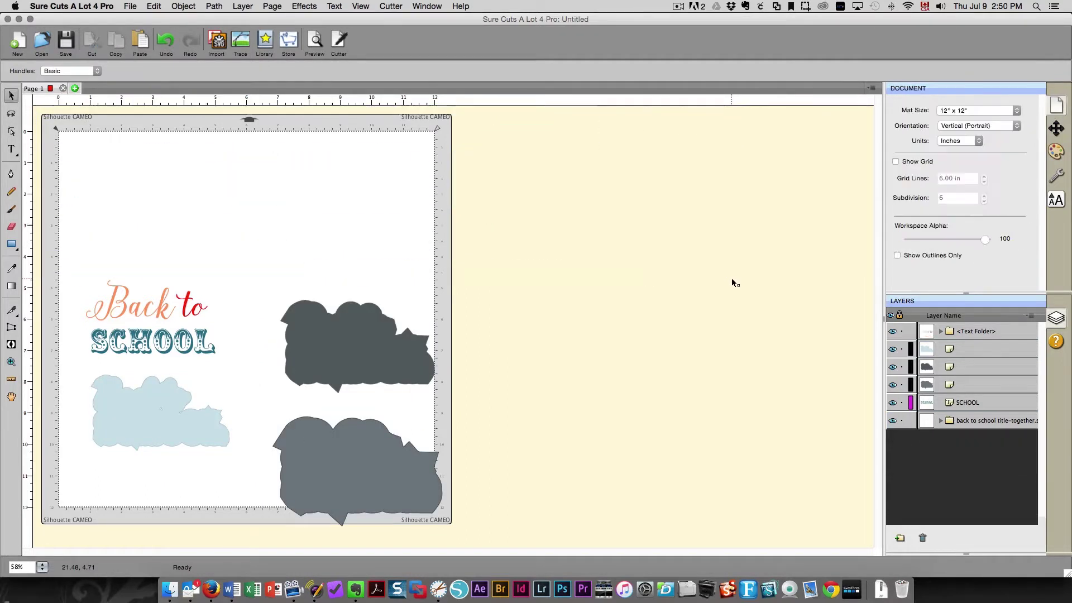
{"action": "left_click_drag", "start_coordinate": [360, 462], "coordinate": [277, 206]}
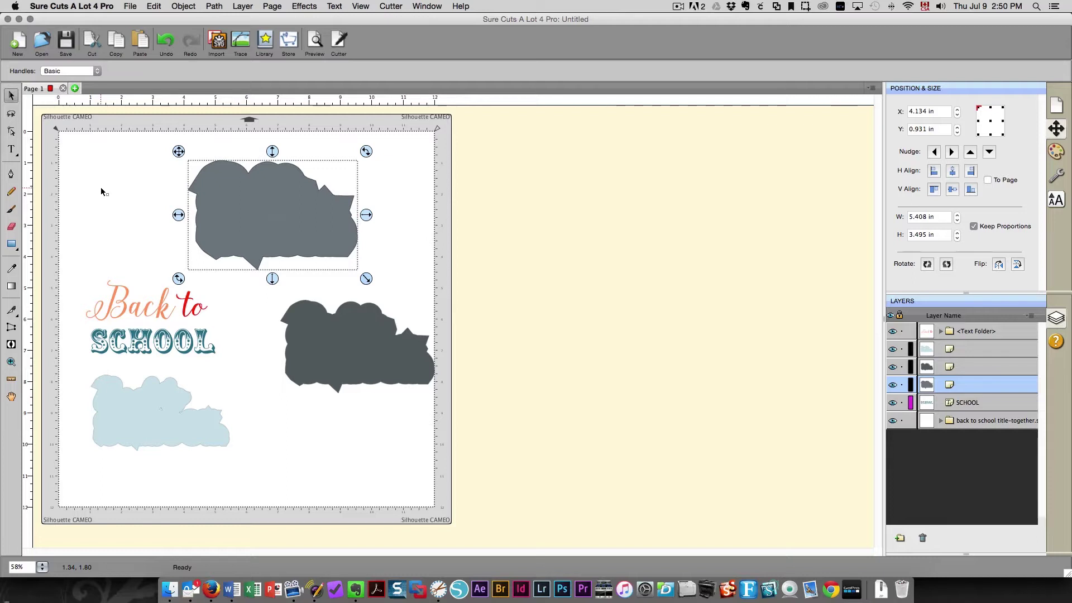
Step: Start exporting the design as an SVG file and create a new folder named School inside the Organizing folder
{"action": "left_click", "coordinate": [130, 6]}
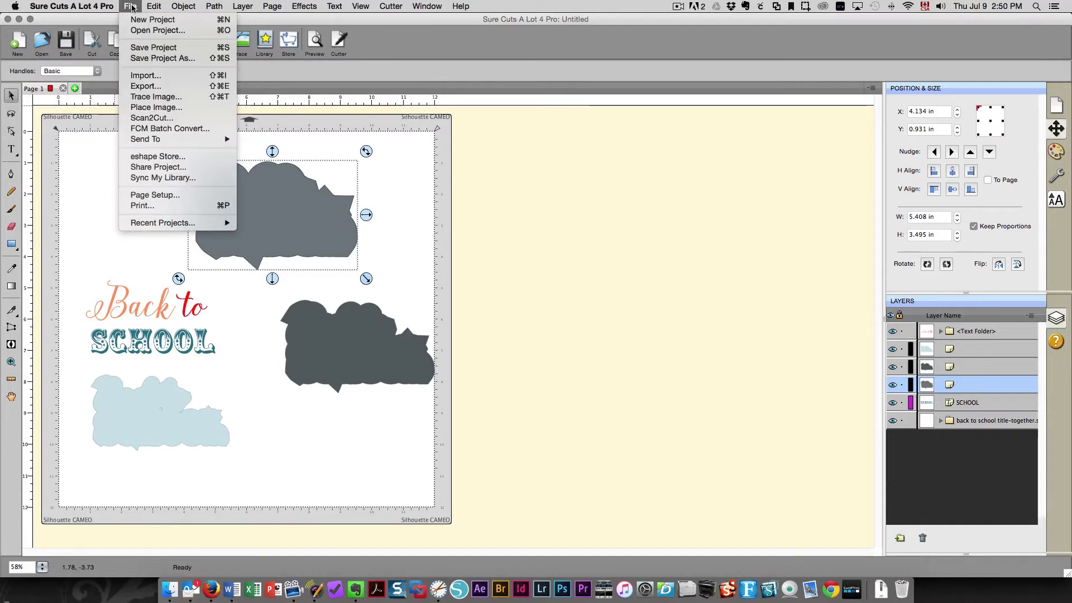
{"action": "left_click", "coordinate": [155, 83]}
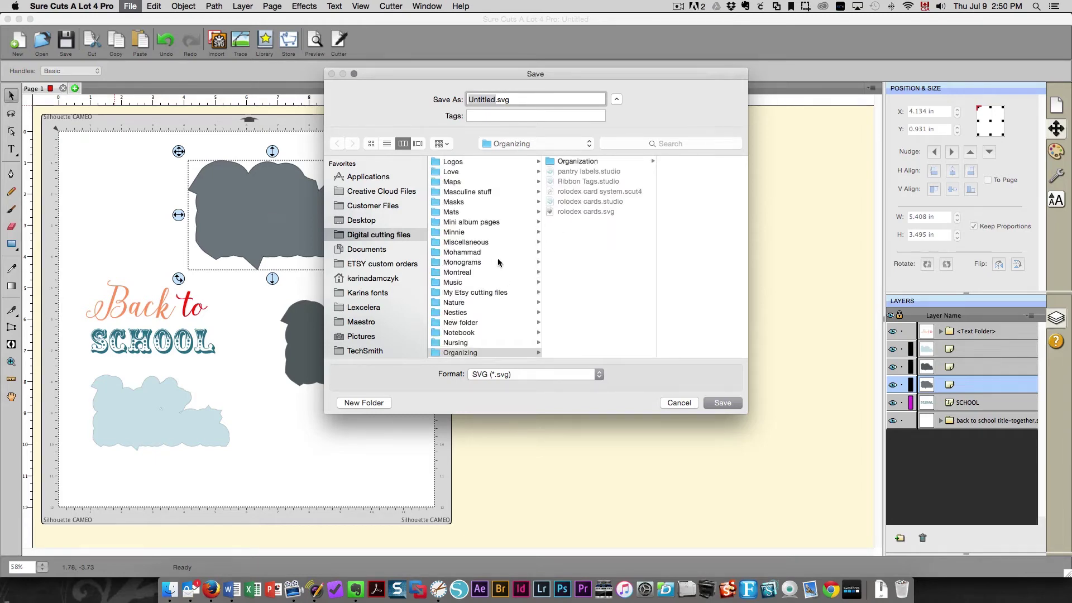
{"action": "scroll", "coordinate": [497, 259], "scroll_direction": "down", "scroll_amount": 10}
{"action": "scroll", "coordinate": [498, 260], "scroll_direction": "up", "scroll_amount": 5}
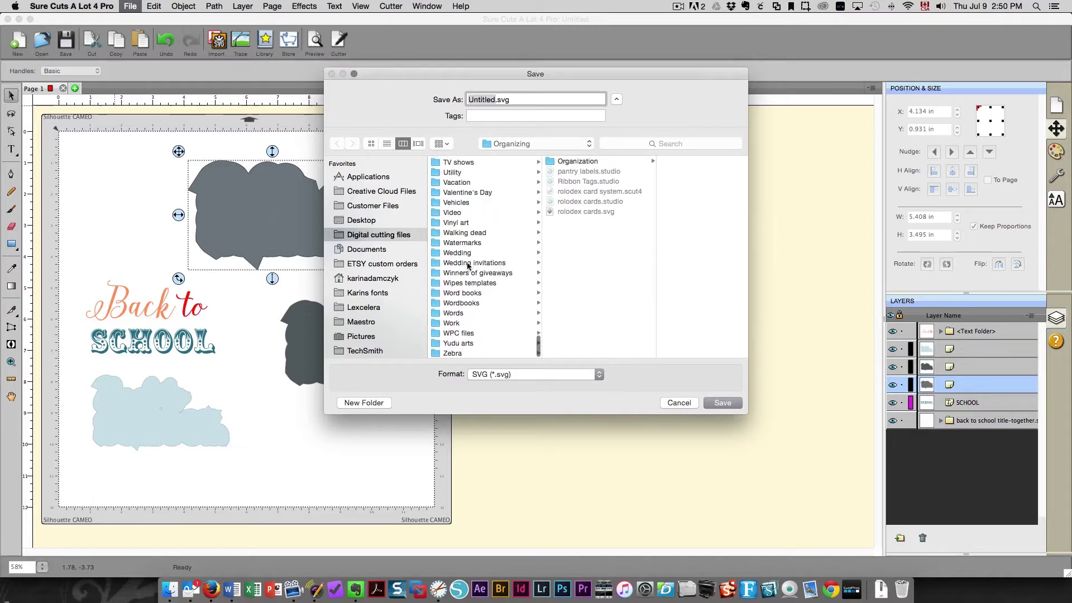
{"action": "scroll", "coordinate": [470, 232], "scroll_direction": "up", "scroll_amount": 3}
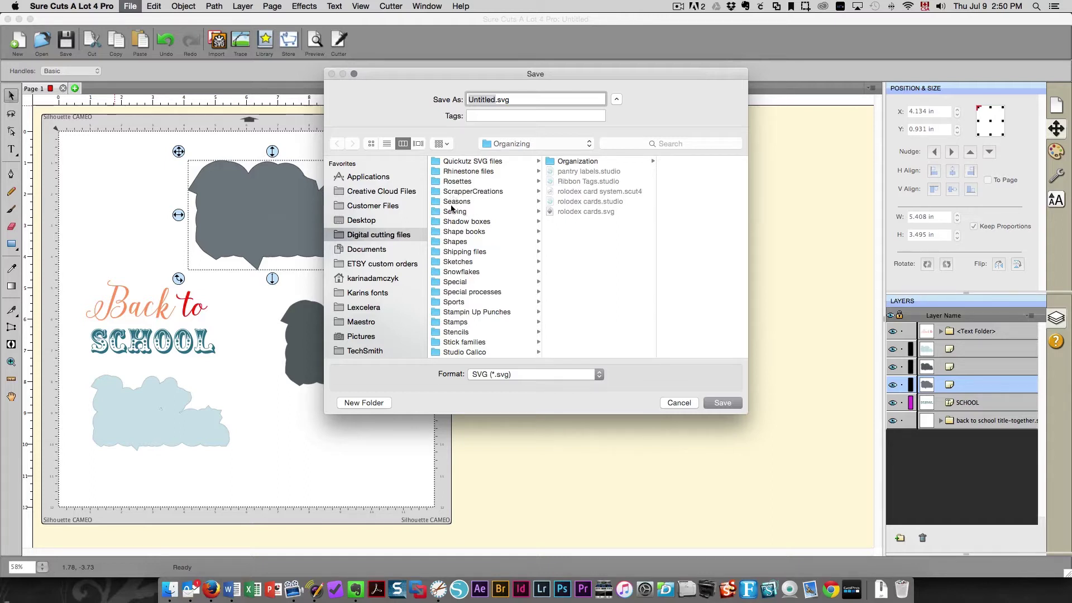
{"action": "left_click", "coordinate": [364, 403]}
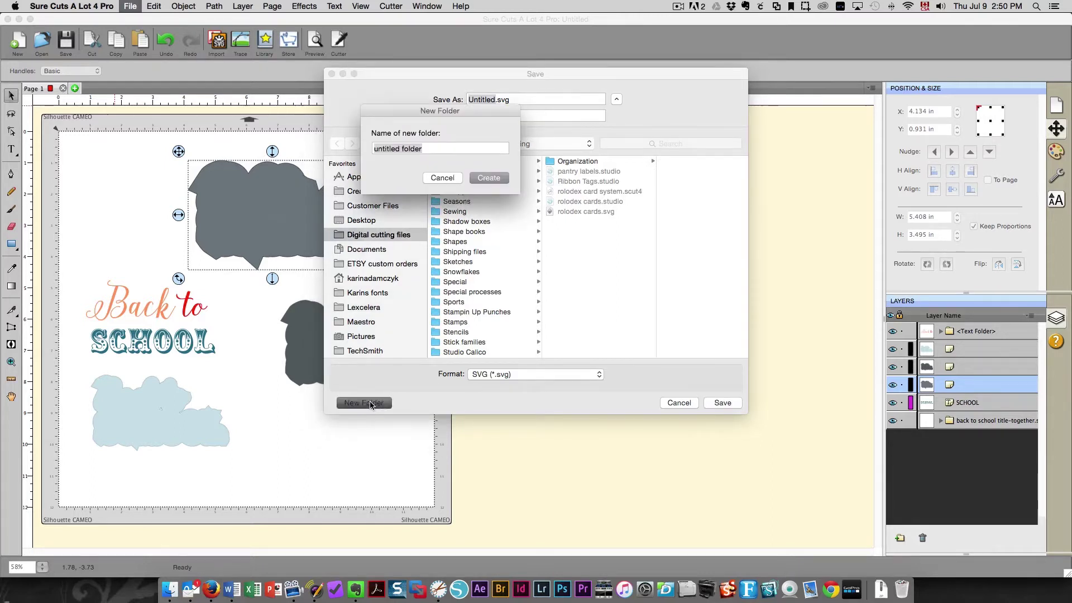
{"action": "type", "text": "School"}
{"action": "key", "text": "Return"}
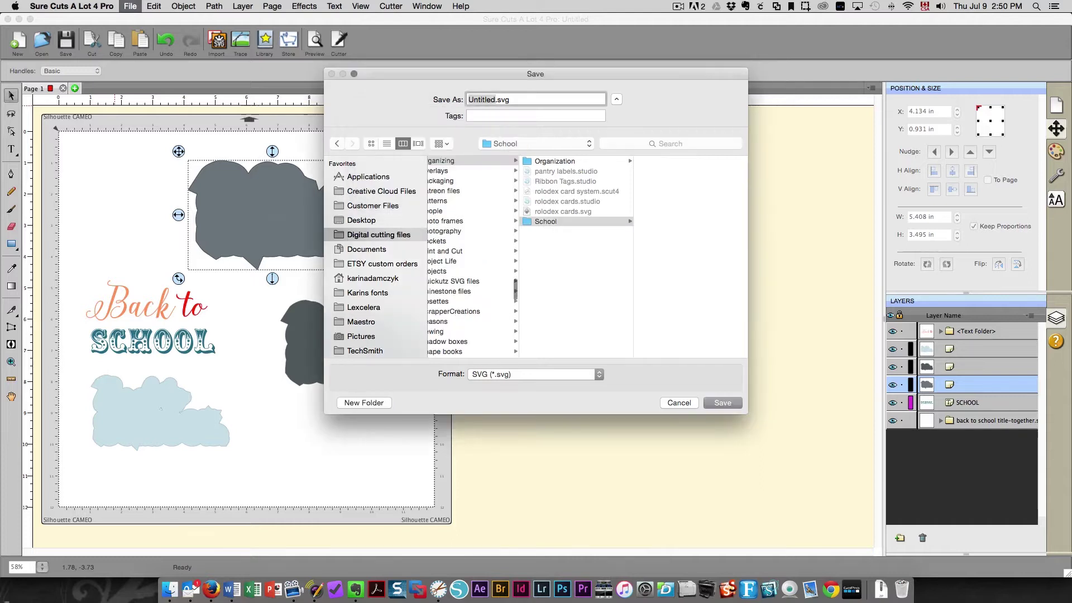
Step: Return to the Digital cutting files folder and create a new folder named School directly inside it
{"action": "left_click", "coordinate": [571, 222]}
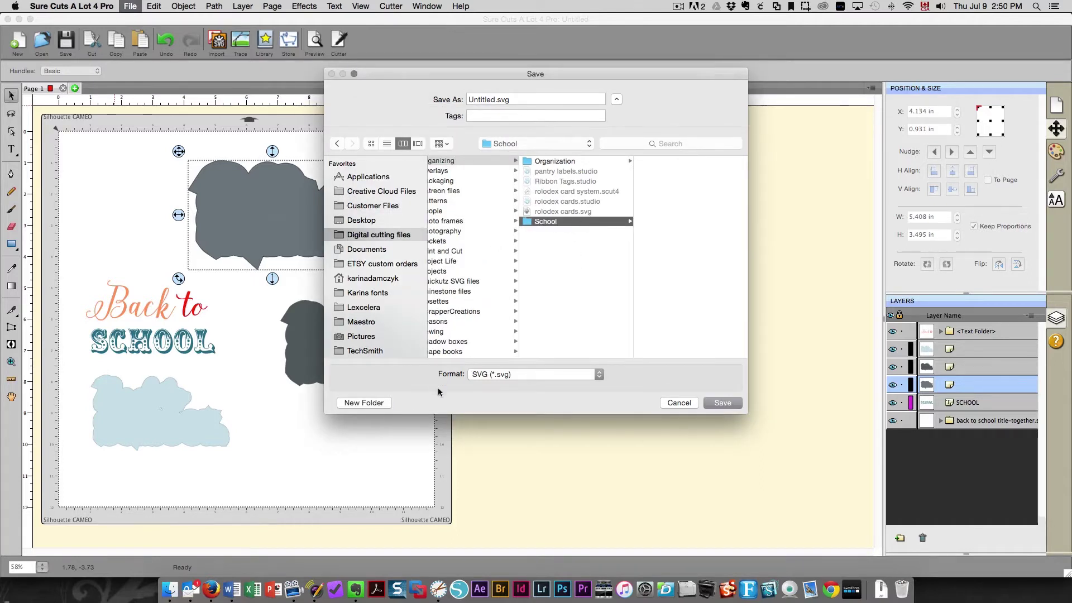
{"action": "left_click", "coordinate": [394, 236]}
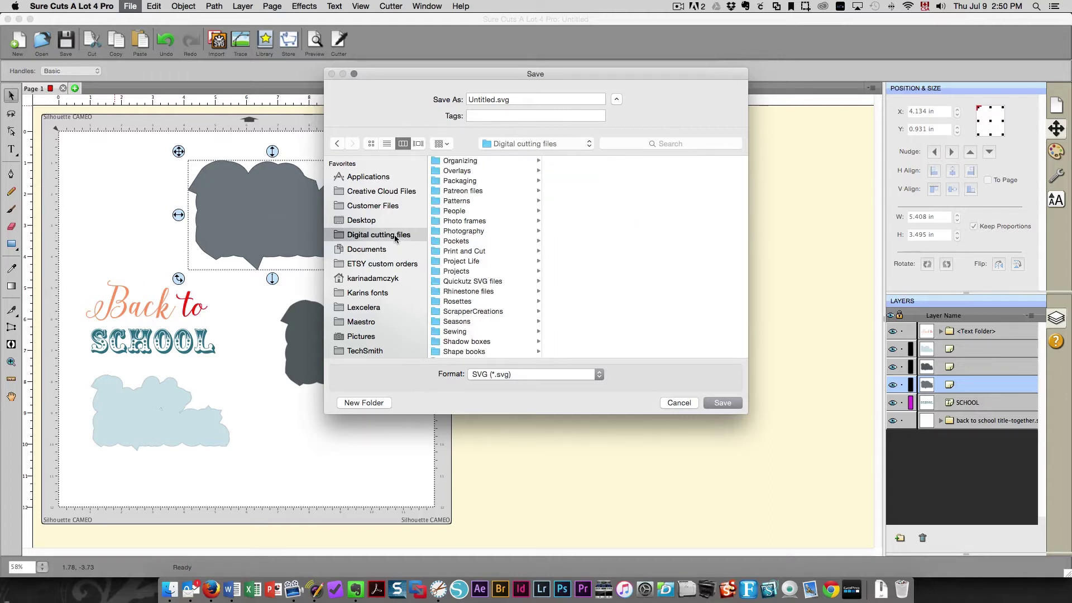
{"action": "left_click", "coordinate": [363, 402]}
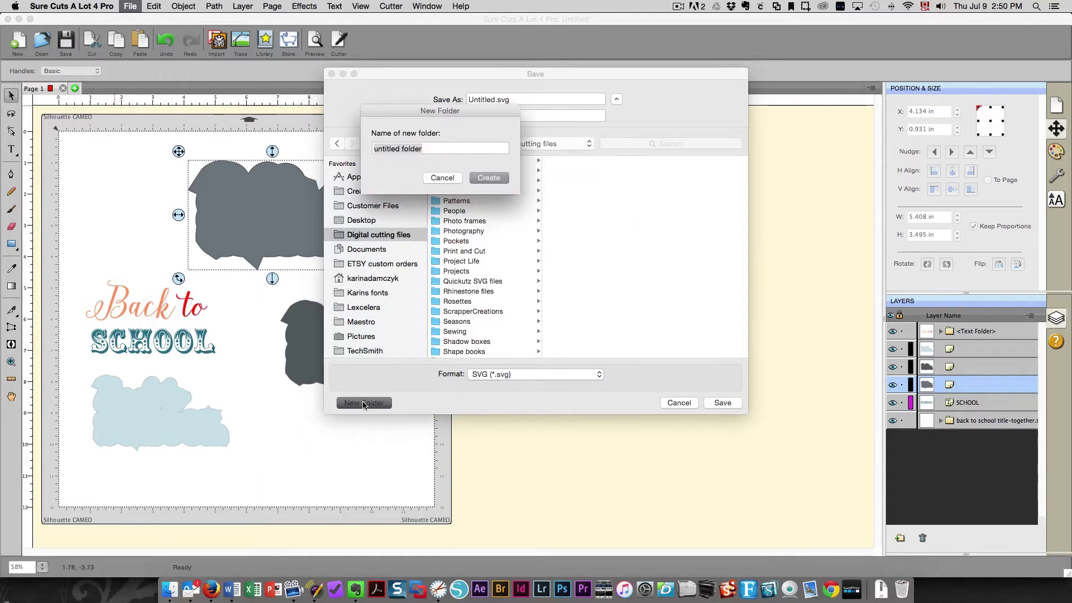
{"action": "type", "text": "School"}
{"action": "key", "text": "Return"}
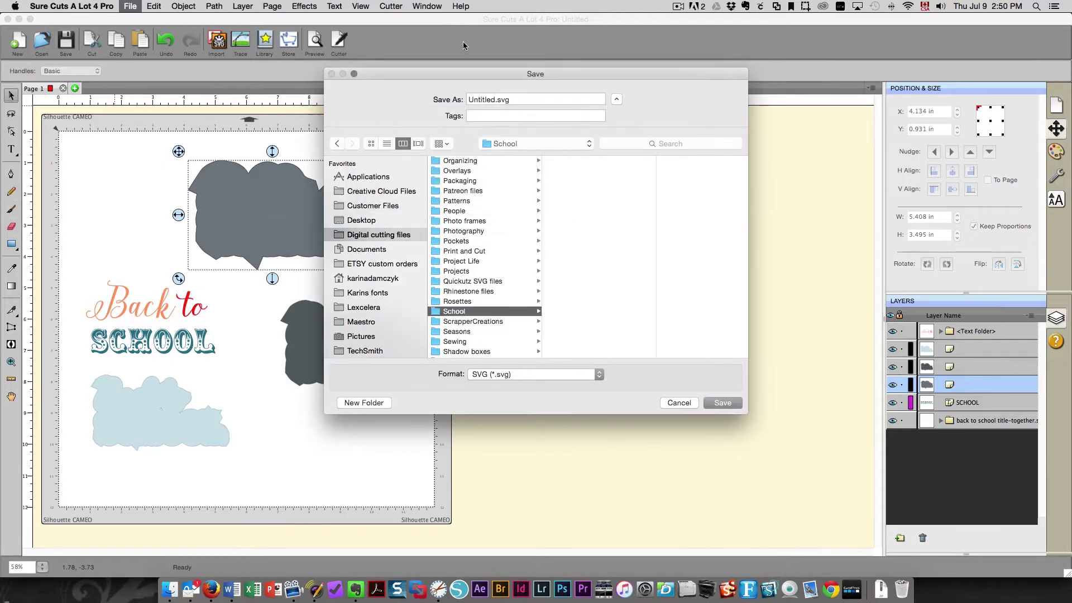
Step: Name the file Back to school title.svg and export it at 72 DPI with Design Space compatibility
{"action": "left_click", "coordinate": [476, 99]}
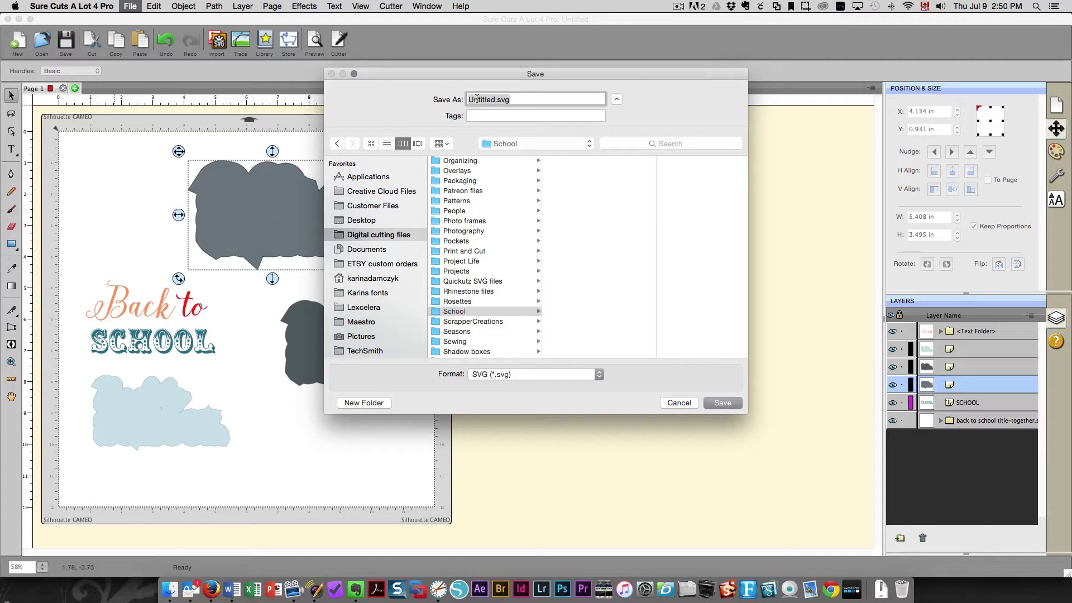
{"action": "type", "text": "Back to school title.s"}
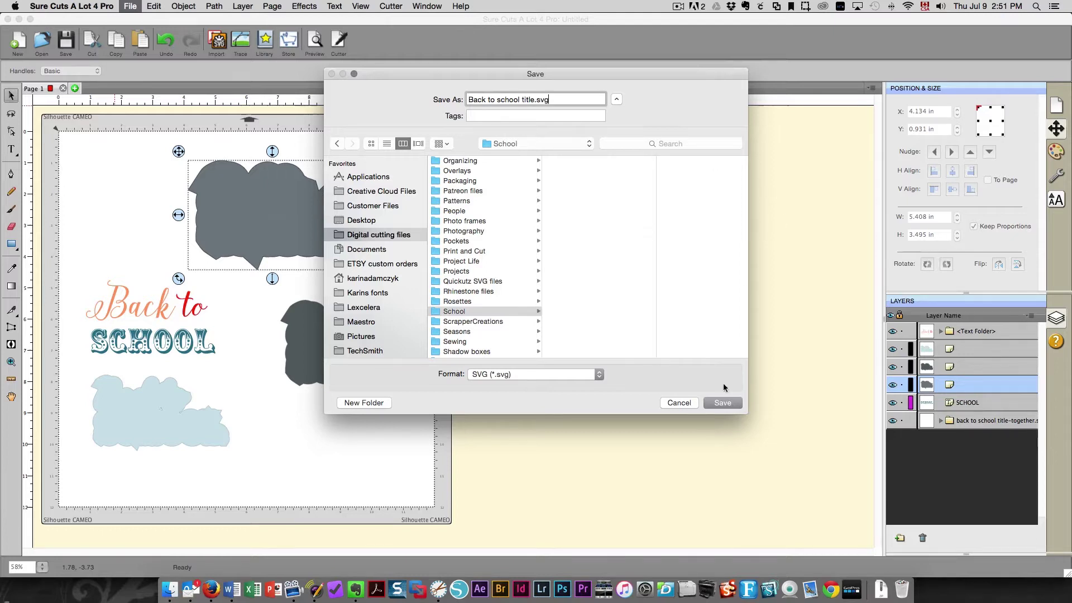
{"action": "left_click", "coordinate": [713, 408]}
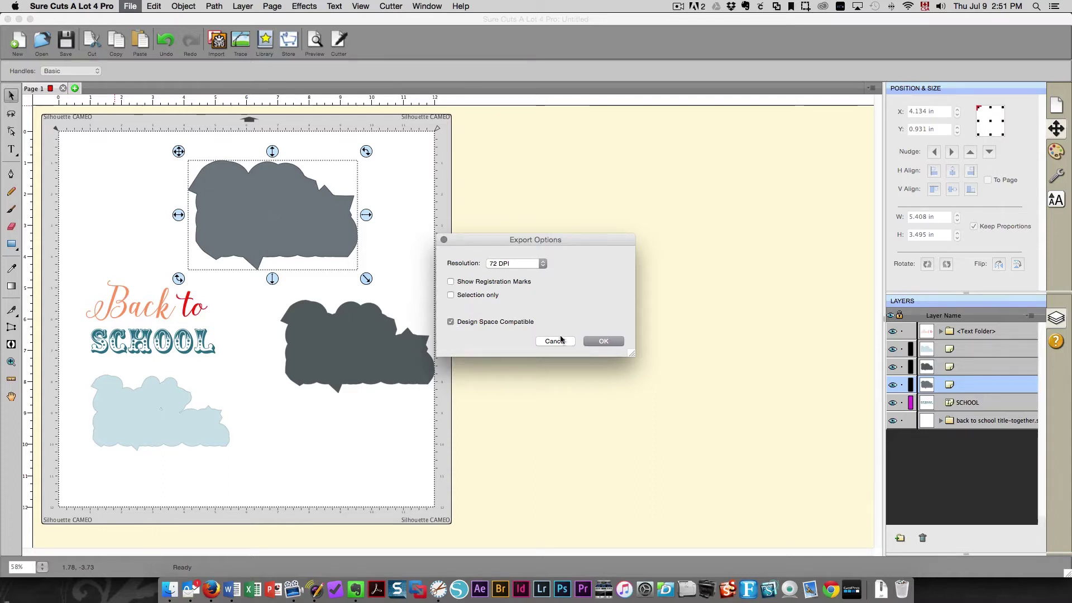
{"action": "left_click", "coordinate": [594, 340]}
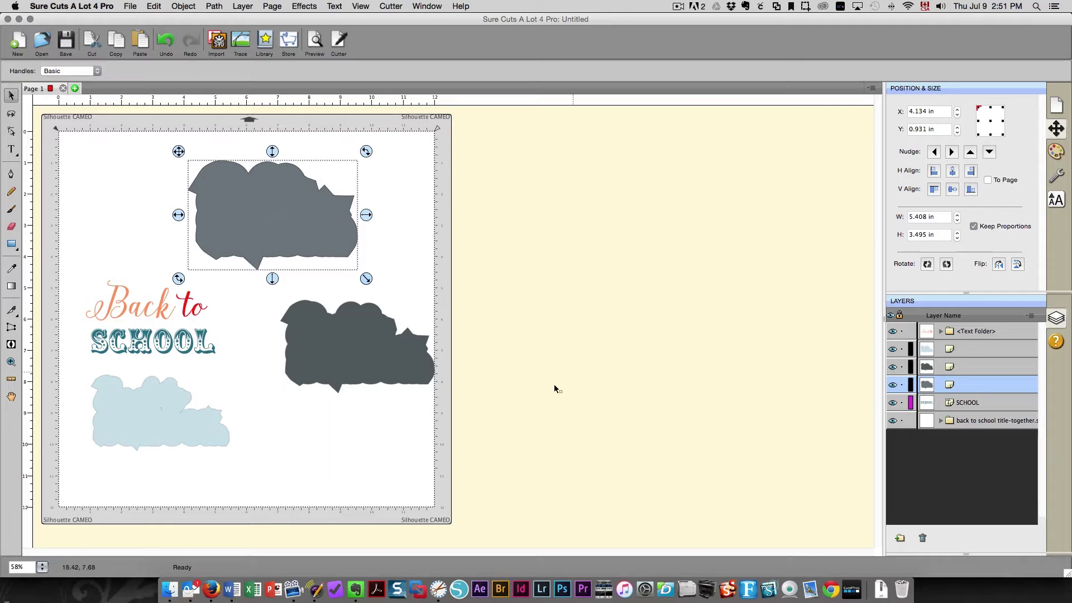
Step: Switch to Firefox, load the Cricut Design Space site and sign in with the saved account credentials
{"action": "left_click", "coordinate": [211, 588]}
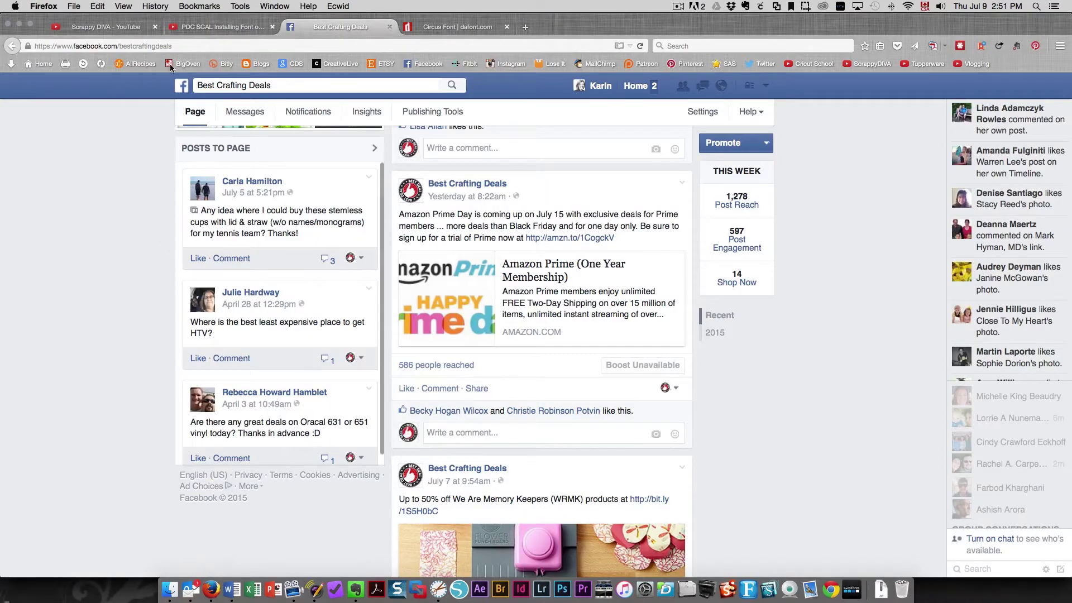
{"action": "left_click", "coordinate": [292, 63]}
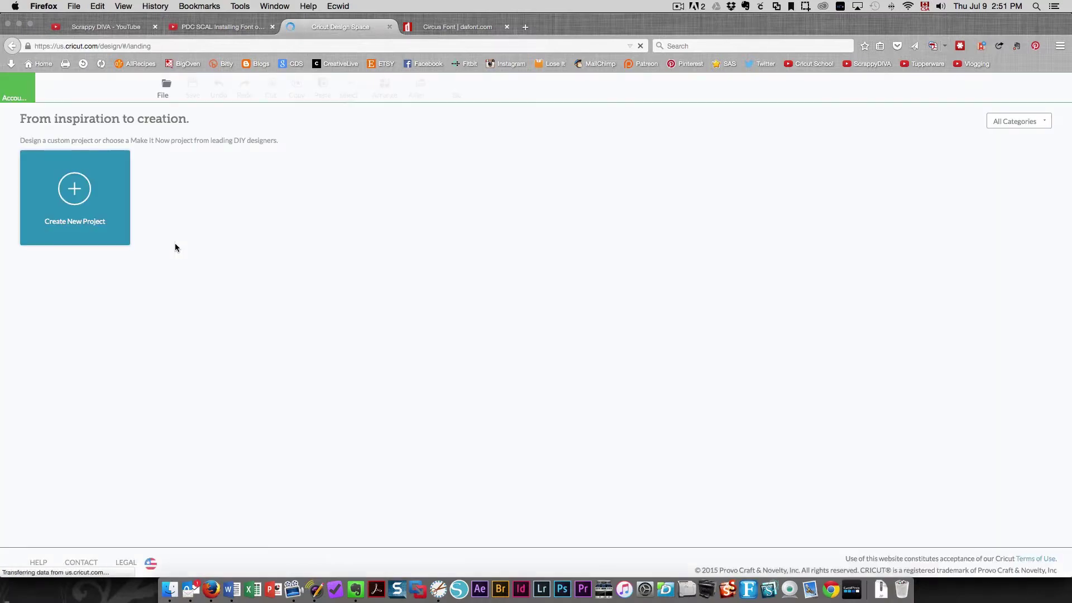
{"action": "left_click", "coordinate": [20, 94]}
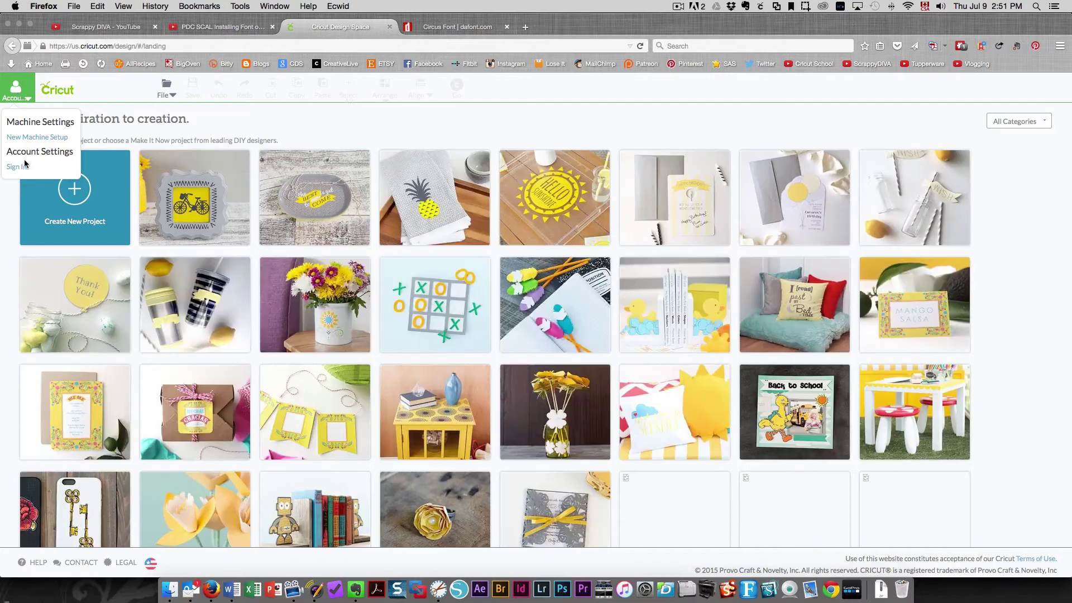
{"action": "left_click", "coordinate": [24, 172]}
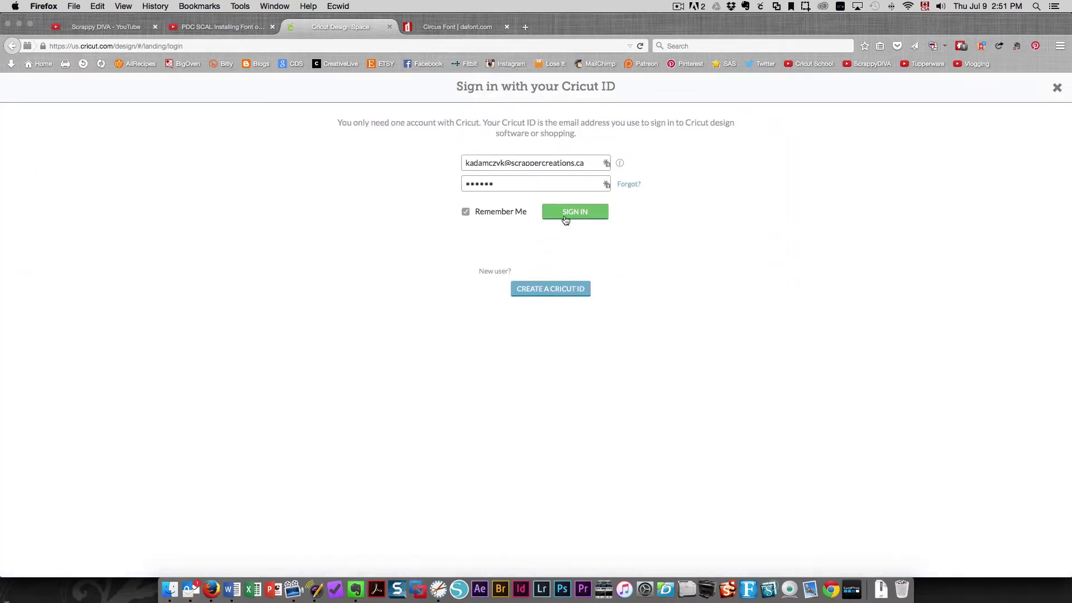
{"action": "left_click", "coordinate": [565, 218]}
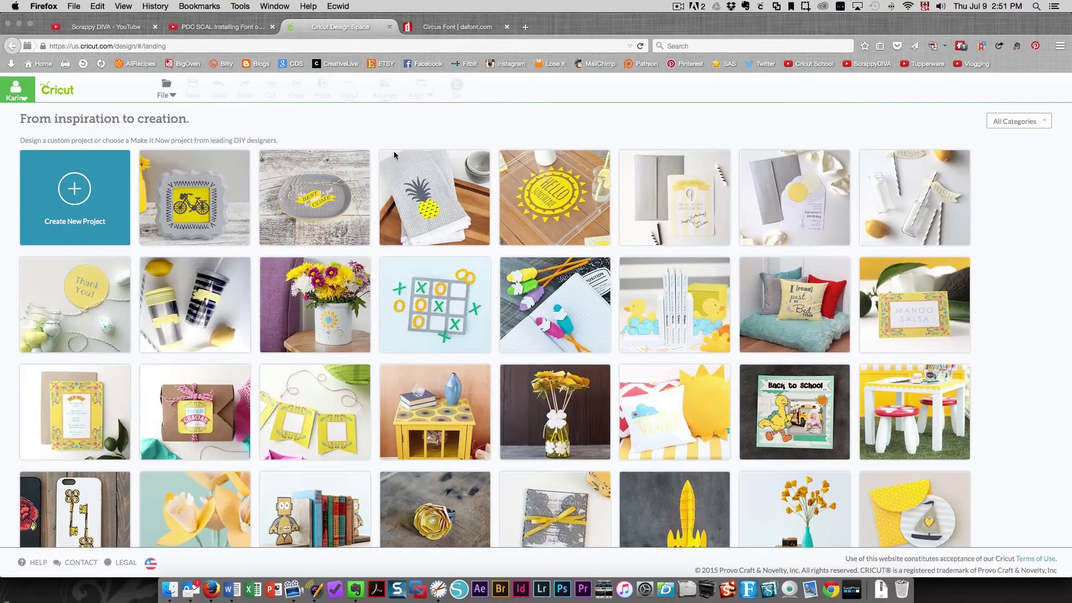
Step: Create a new Design Space project and start a vector image upload
{"action": "left_click", "coordinate": [56, 186]}
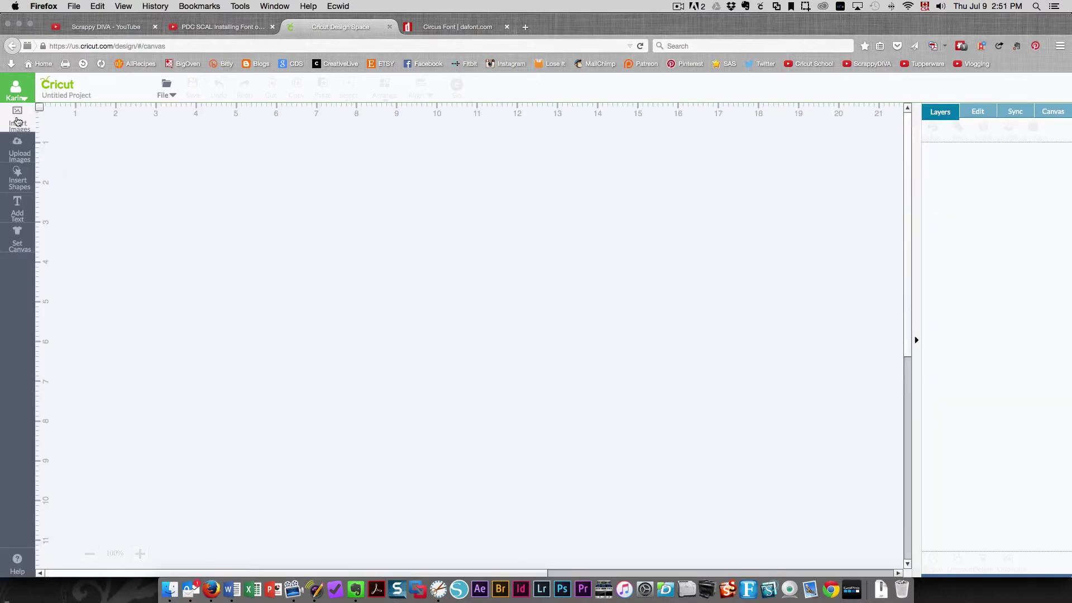
{"action": "left_click", "coordinate": [17, 149]}
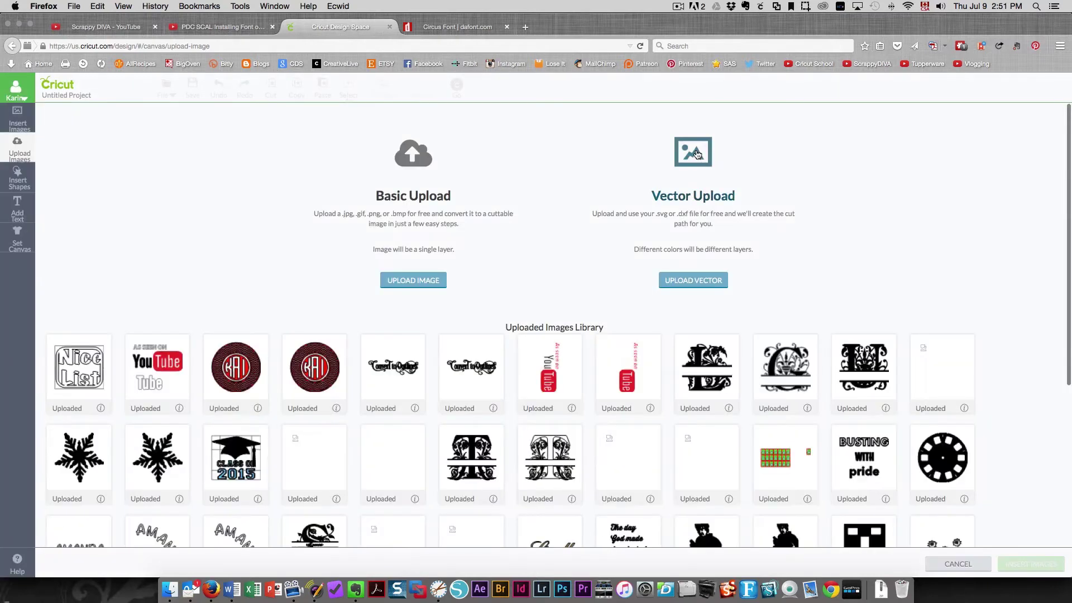
{"action": "left_click", "coordinate": [696, 153]}
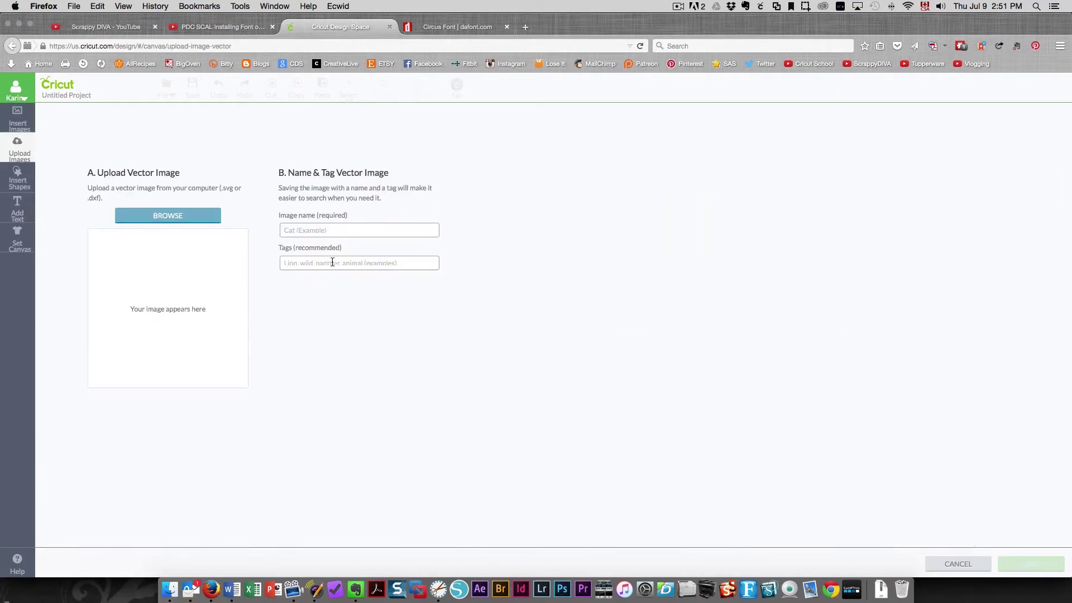
Step: Upload Back to school title.svg from the School folder in Digital cutting files and save it to the image library
{"action": "left_click", "coordinate": [166, 217]}
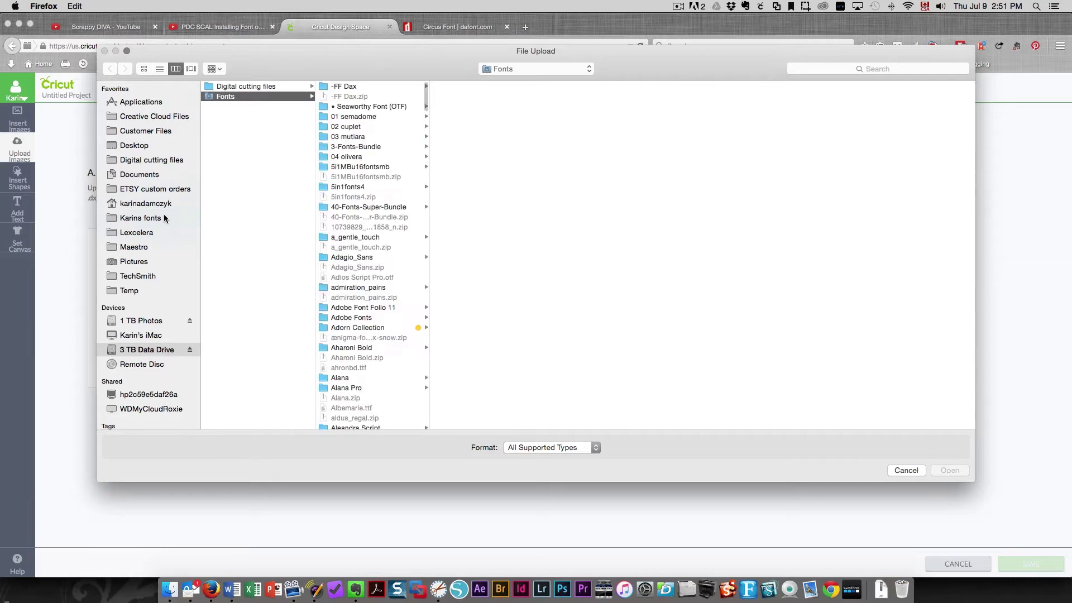
{"action": "left_click", "coordinate": [134, 162]}
{"action": "scroll", "coordinate": [211, 210], "scroll_direction": "down", "scroll_amount": 10}
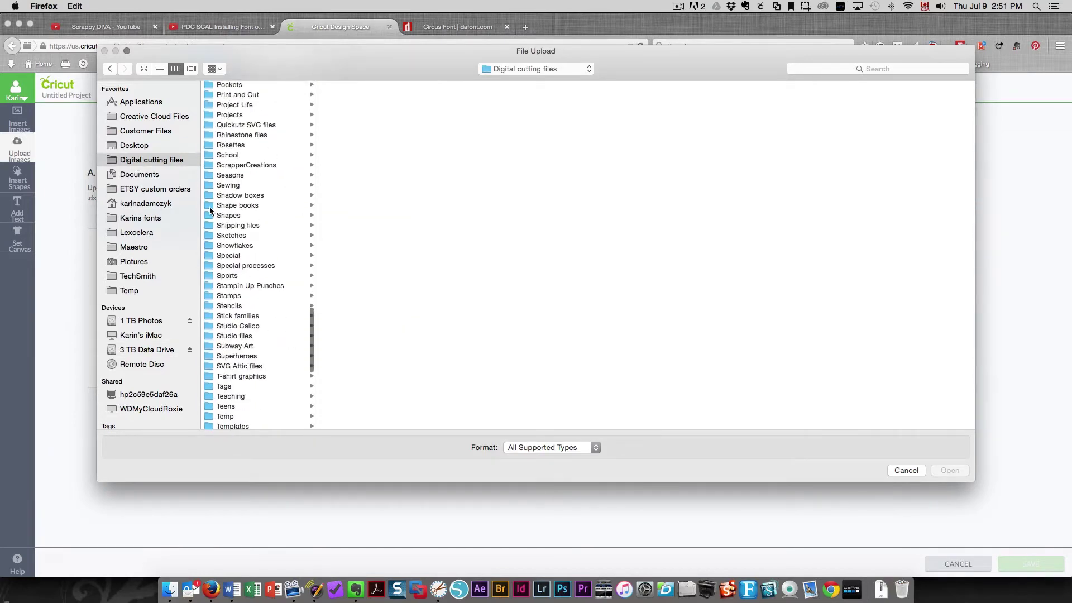
{"action": "left_click", "coordinate": [234, 155]}
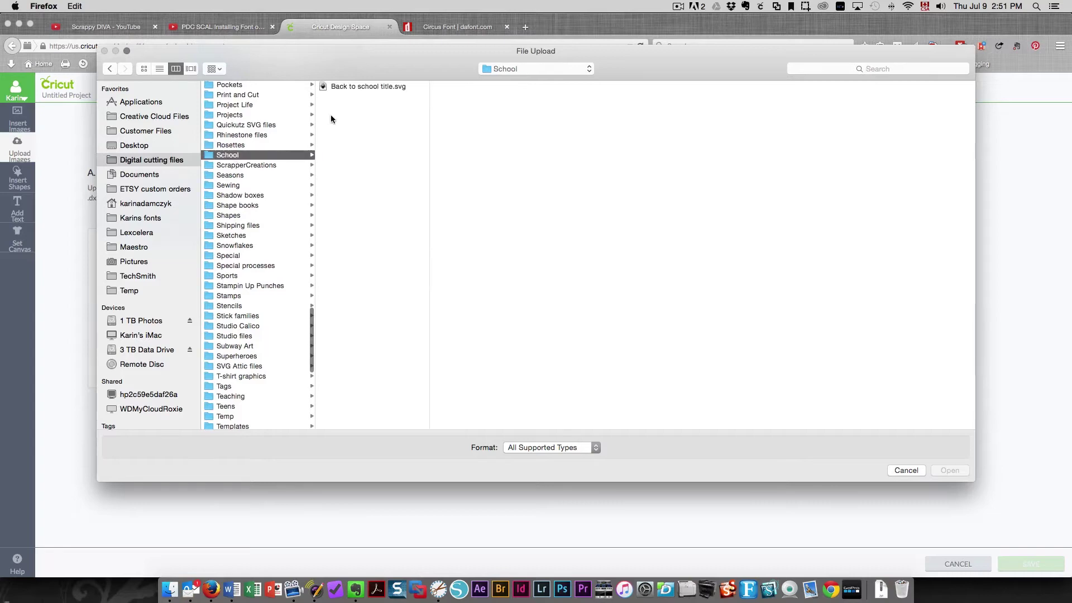
{"action": "left_click", "coordinate": [348, 88]}
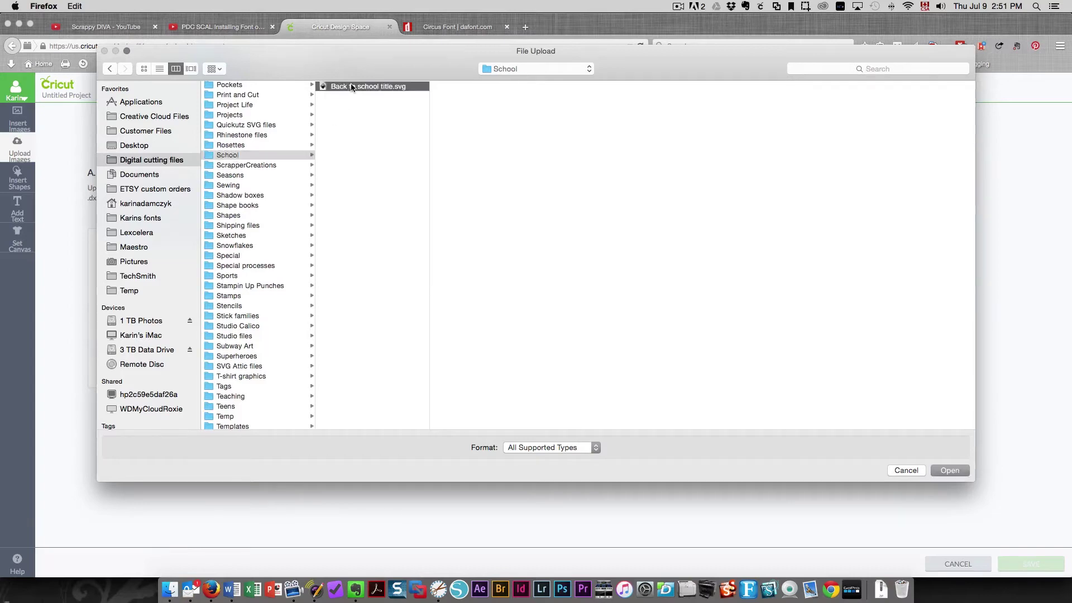
{"action": "left_click", "coordinate": [951, 471]}
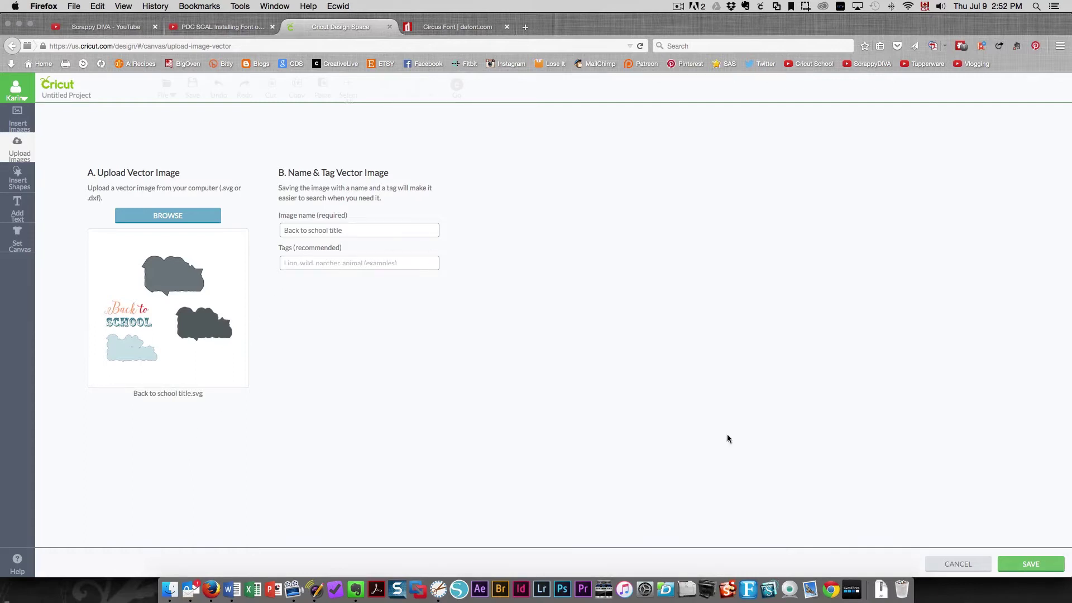
{"action": "left_click", "coordinate": [1019, 565]}
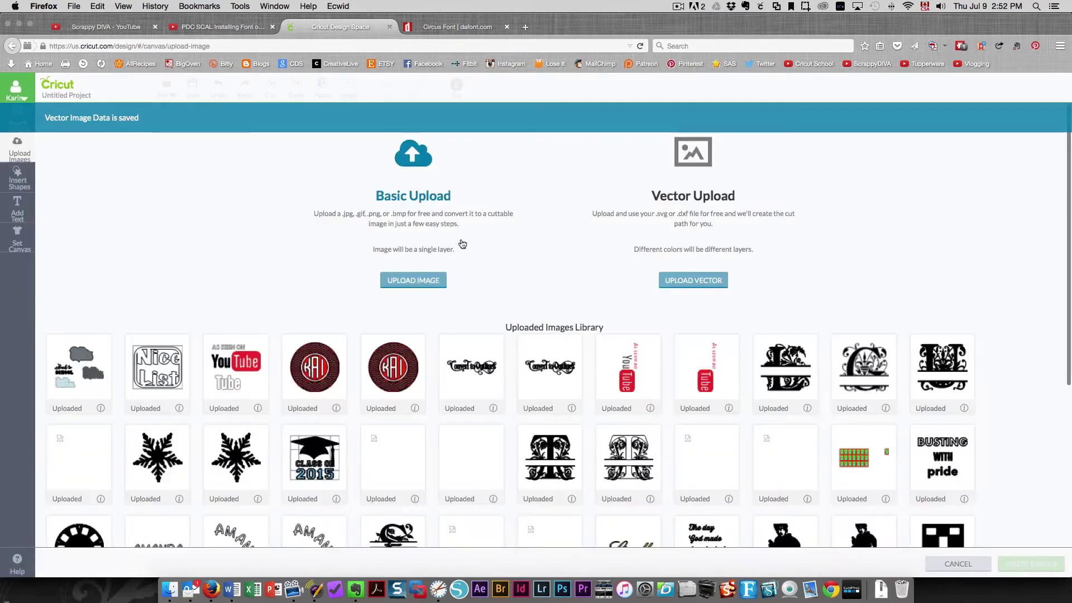
Step: Insert the uploaded Back to school title image on the canvas, move it further into view and ungroup it
{"action": "left_click", "coordinate": [64, 379]}
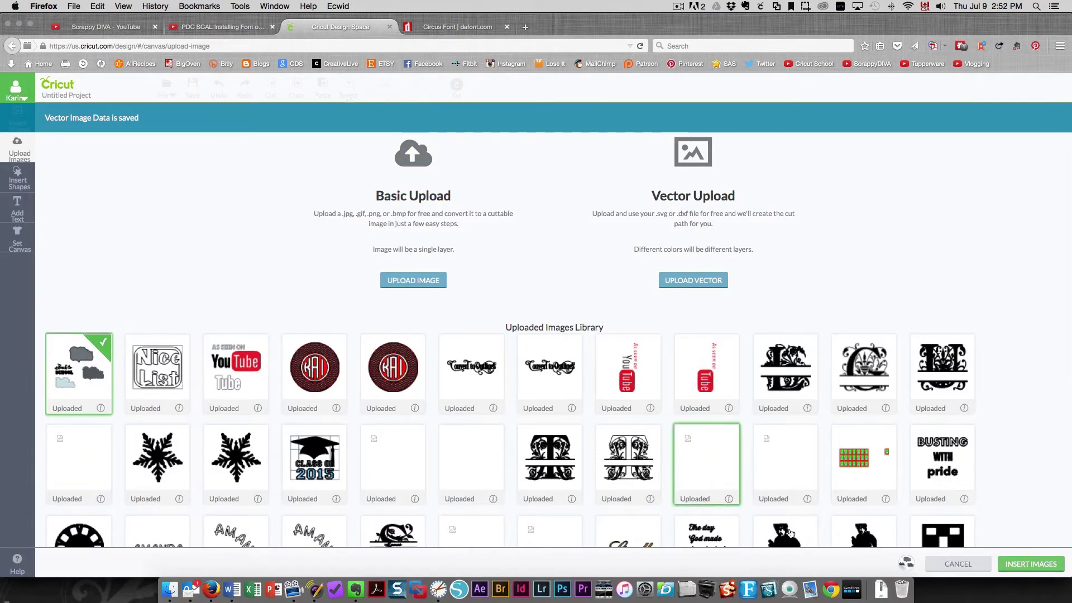
{"action": "left_click", "coordinate": [1027, 565]}
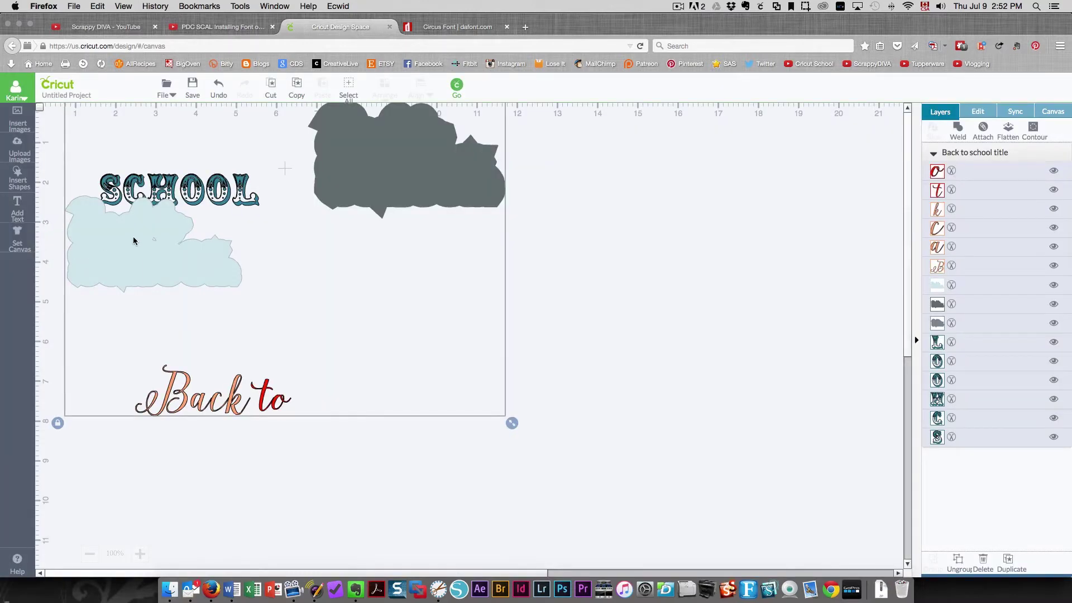
{"action": "left_click_drag", "start_coordinate": [174, 262], "coordinate": [228, 332]}
{"action": "right_click", "coordinate": [218, 355]}
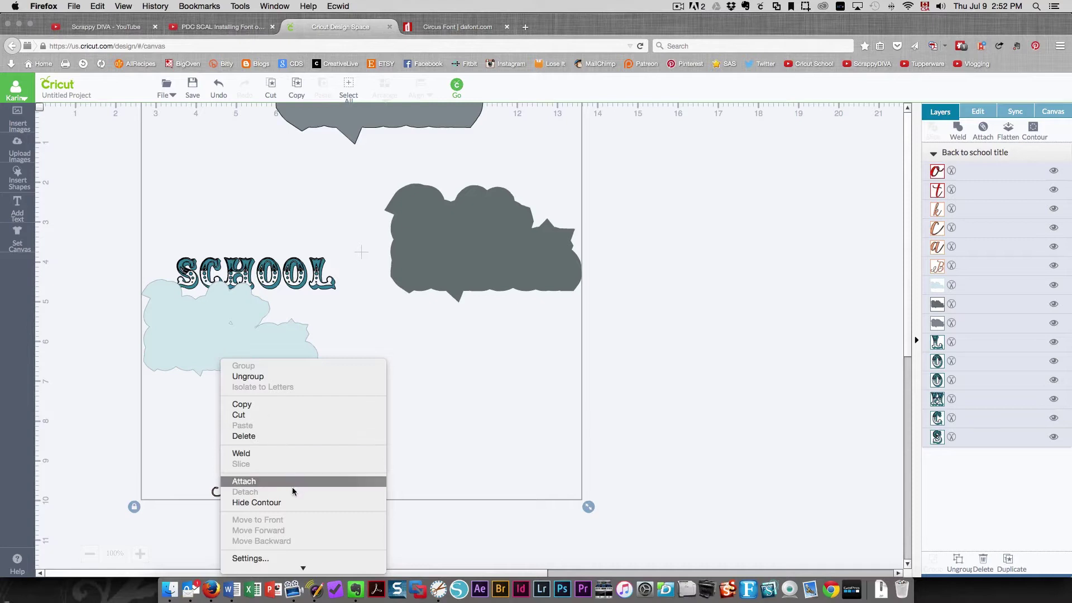
{"action": "left_click", "coordinate": [301, 377]}
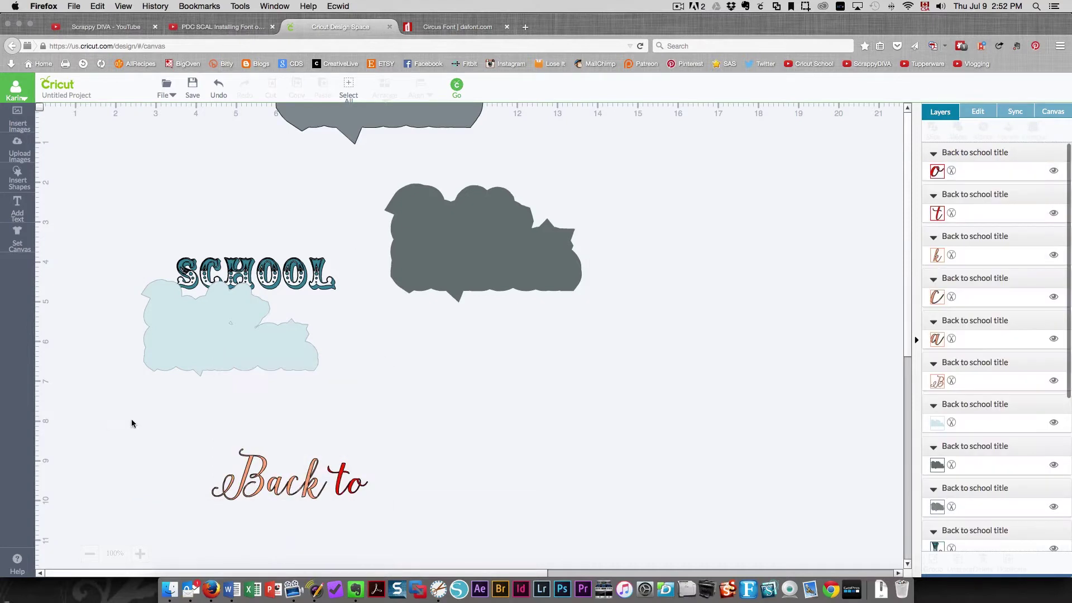
Step: Spread the pale blue, dark grey and slate grey shadow shapes apart on the canvas, and select the letter k in Back
{"action": "left_click_drag", "start_coordinate": [231, 325], "coordinate": [201, 373]}
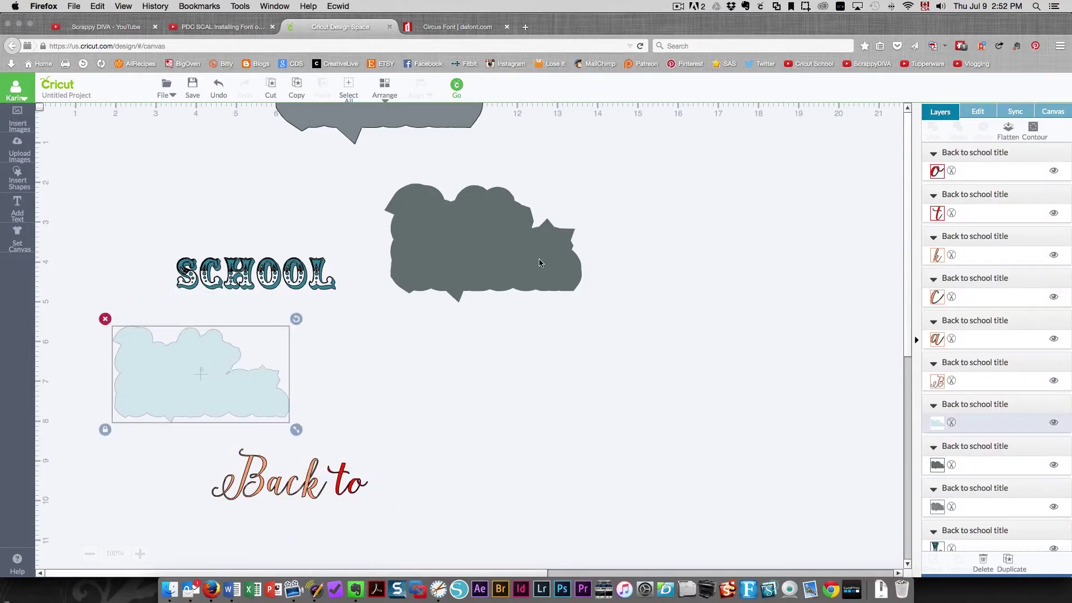
{"action": "left_click_drag", "start_coordinate": [541, 263], "coordinate": [540, 434]}
{"action": "left_click_drag", "start_coordinate": [410, 126], "coordinate": [582, 274]}
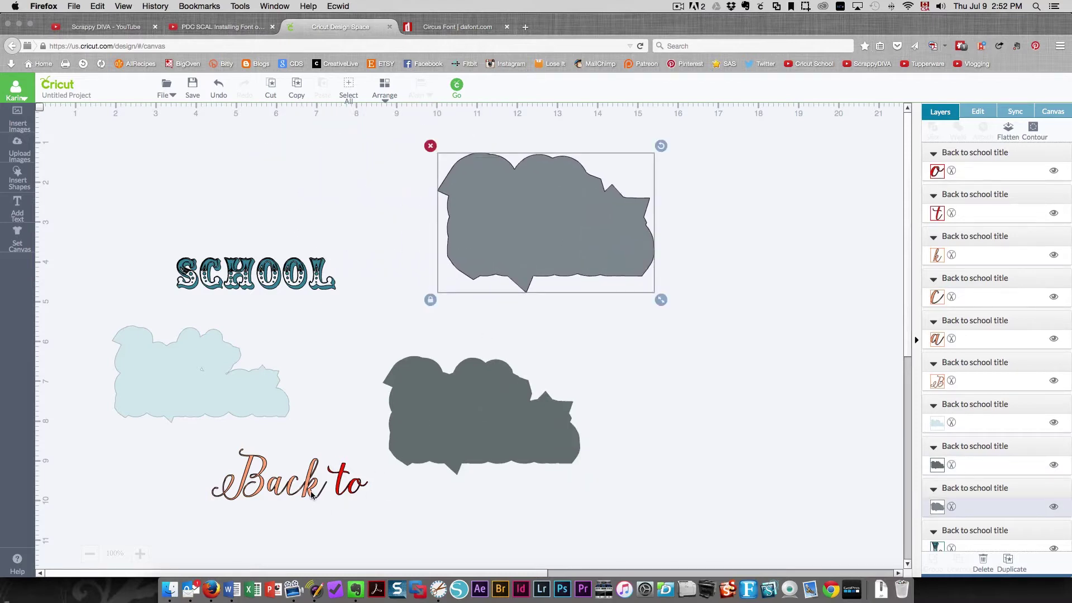
{"action": "mouse_move", "coordinate": [312, 495]}
{"action": "left_mouse_down"}
{"action": "mouse_move", "coordinate": [254, 494]}
{"action": "mouse_move", "coordinate": [312, 495]}
{"action": "left_mouse_up"}
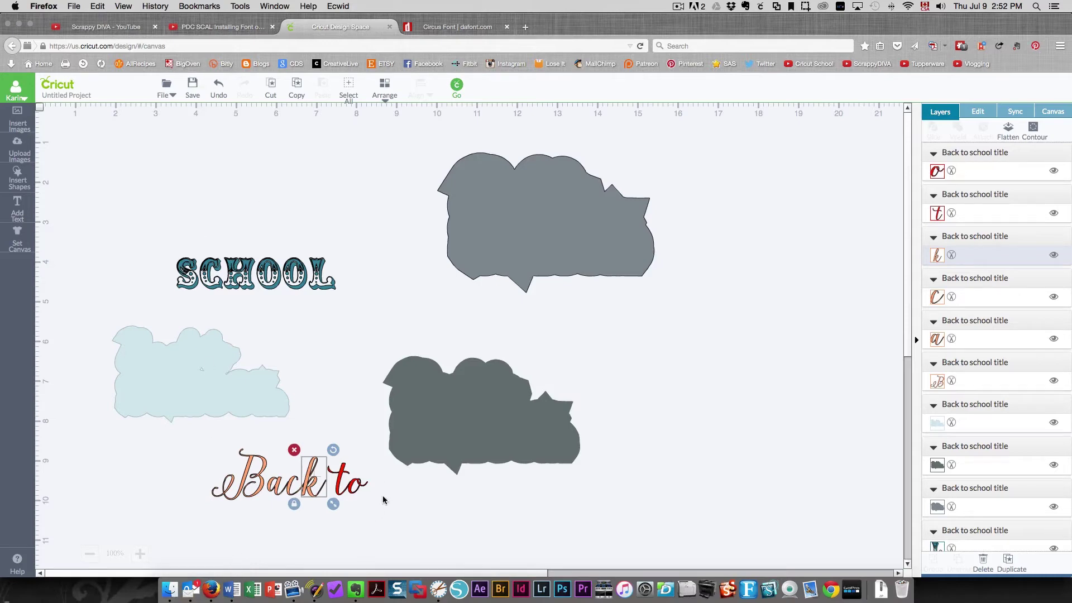
Step: Switch back to Sure Cuts A Lot and preview the cut lines of the word Back up close for overlapping letters
{"action": "left_click", "coordinate": [459, 589]}
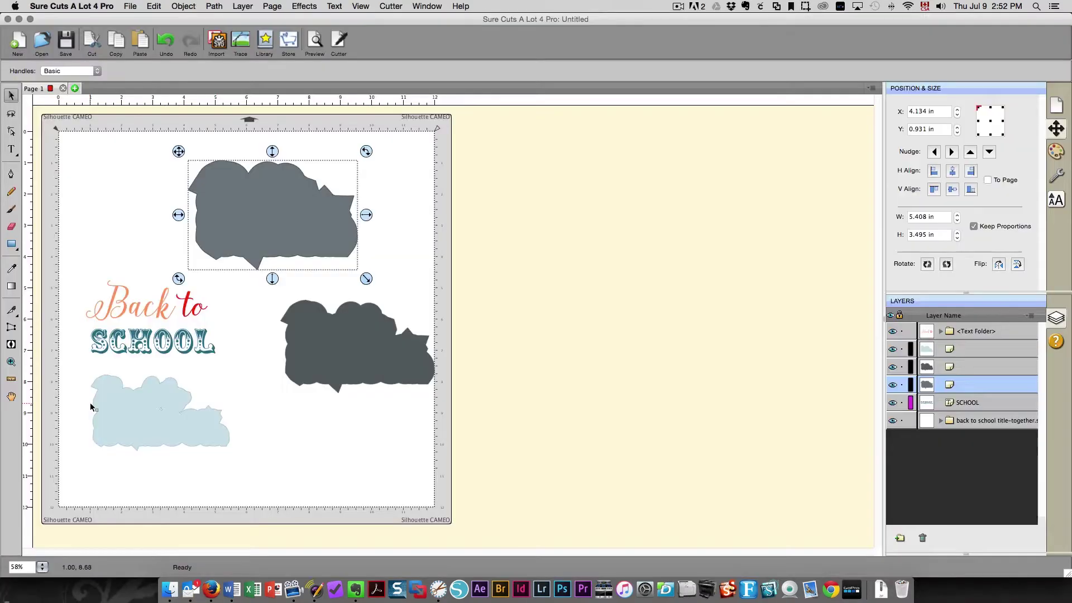
{"action": "left_click", "coordinate": [10, 361]}
{"action": "left_click_drag", "start_coordinate": [65, 268], "coordinate": [180, 335]}
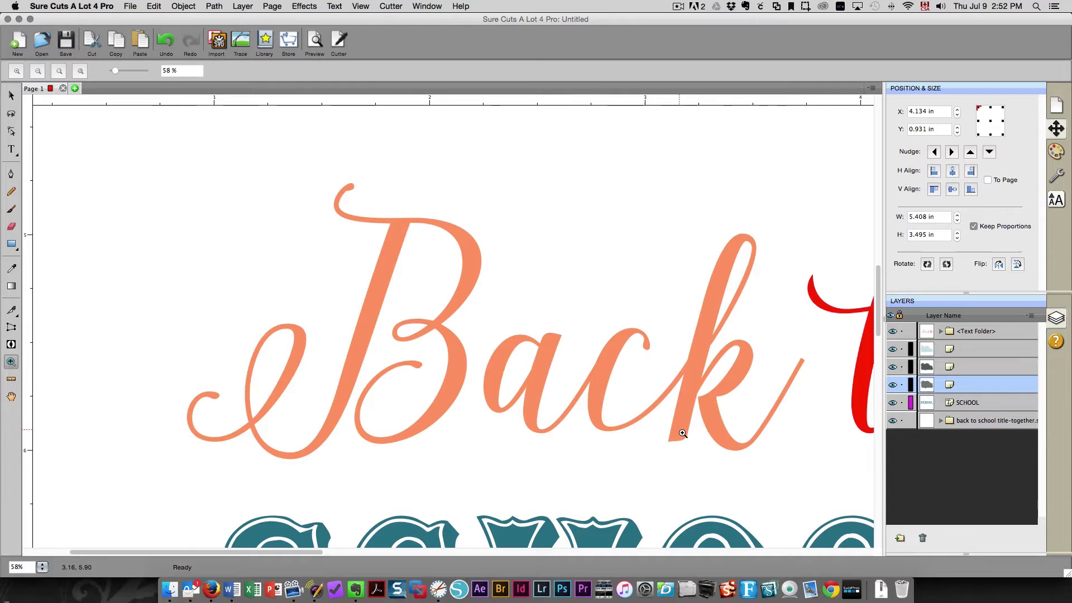
{"action": "left_click", "coordinate": [315, 40]}
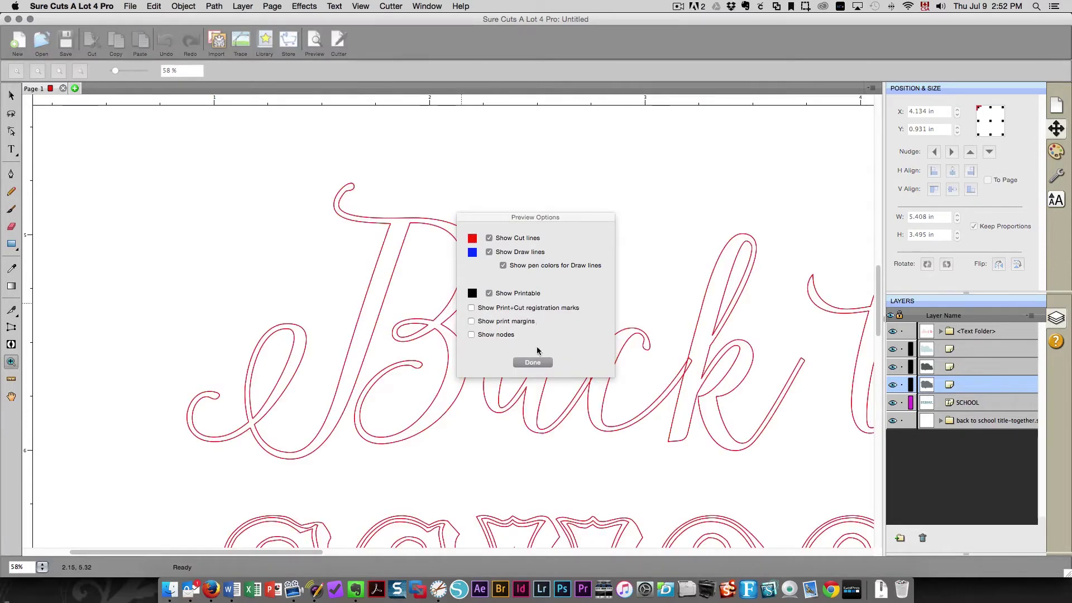
{"action": "left_click_drag", "start_coordinate": [581, 219], "coordinate": [226, 209]}
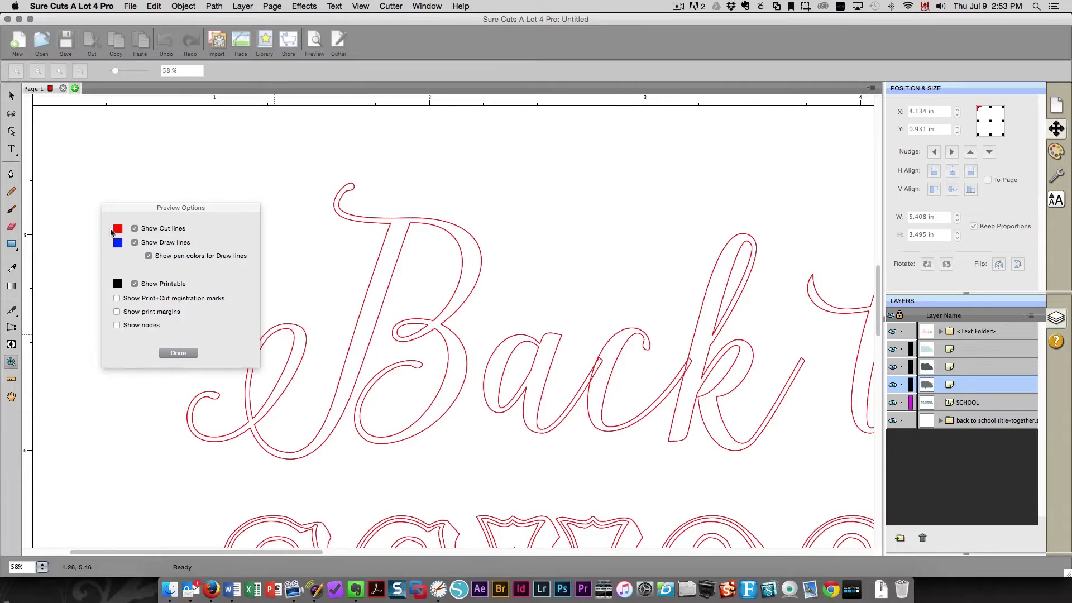
{"action": "left_click", "coordinate": [172, 352]}
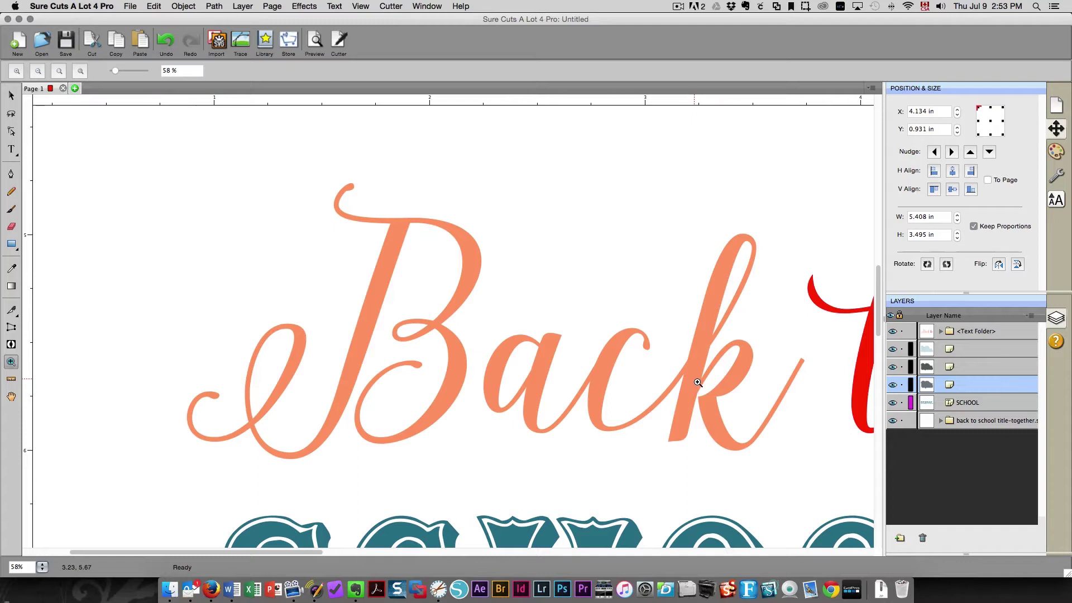
Step: Select all the letters of the word Back and give them a solid grey color stroke
{"action": "left_click", "coordinate": [1057, 153]}
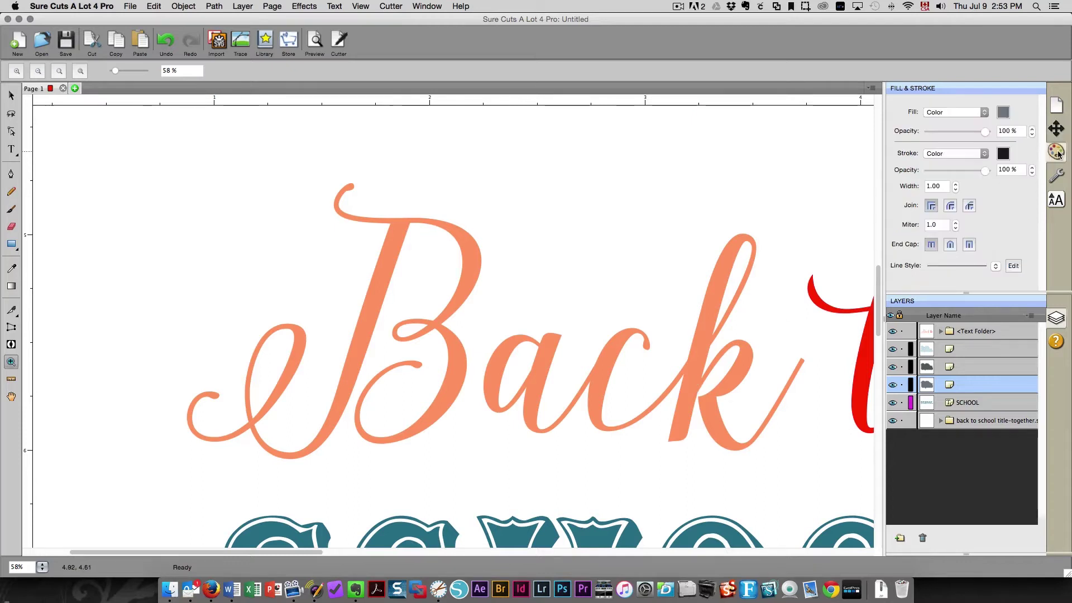
{"action": "left_click", "coordinate": [12, 96]}
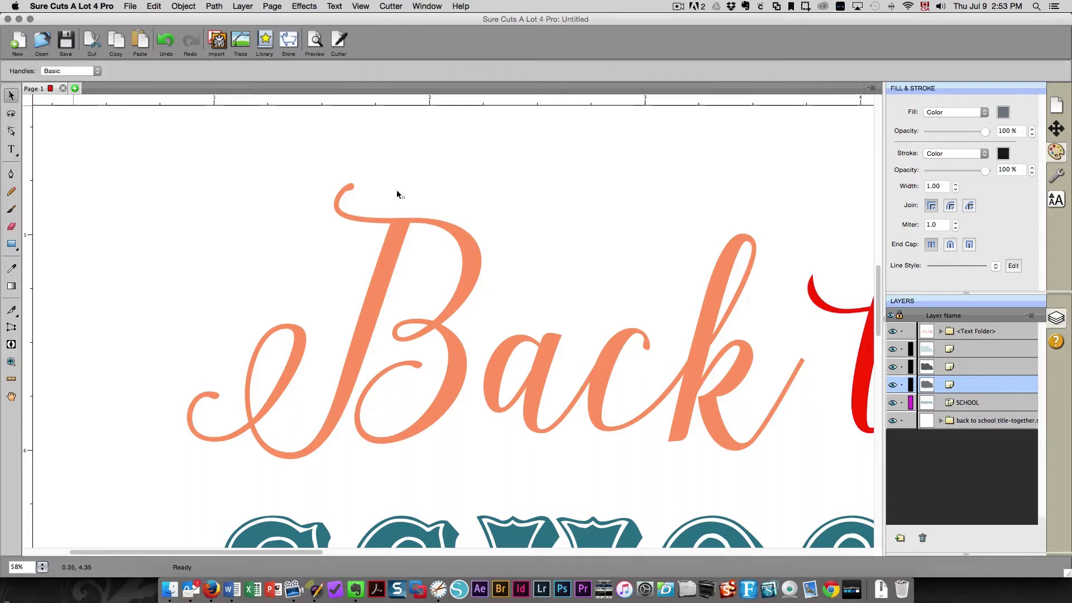
{"action": "left_click", "coordinate": [701, 359]}
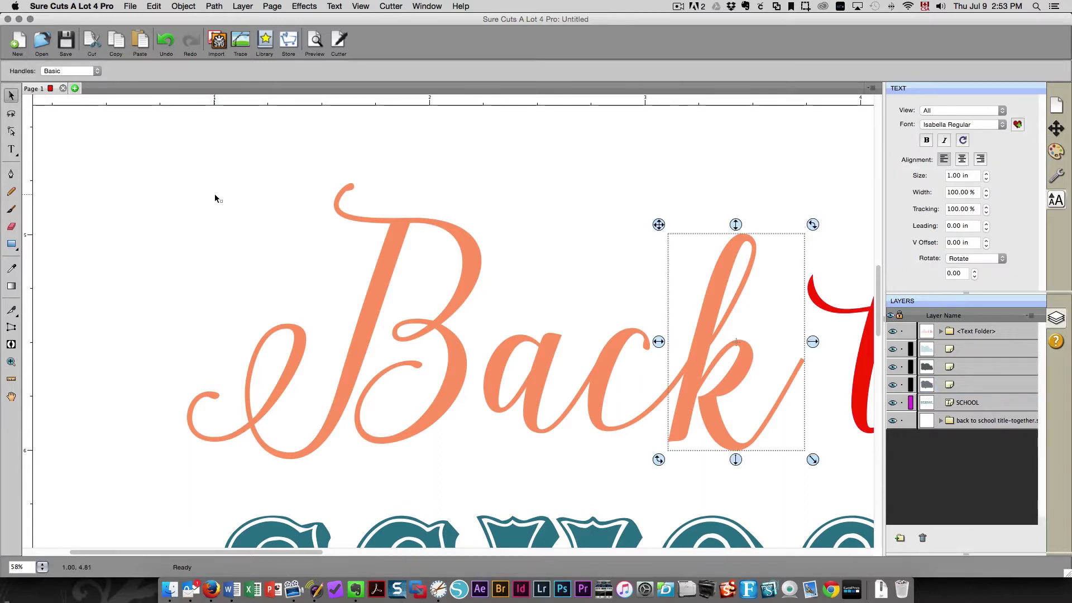
{"action": "left_click_drag", "start_coordinate": [110, 137], "coordinate": [828, 492]}
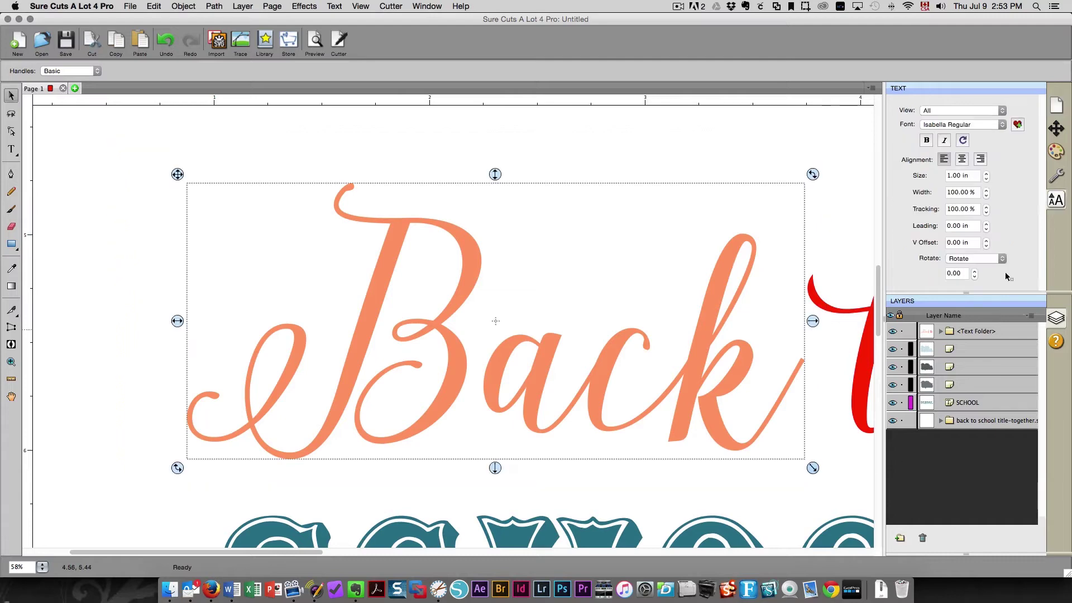
{"action": "left_click", "coordinate": [1056, 152]}
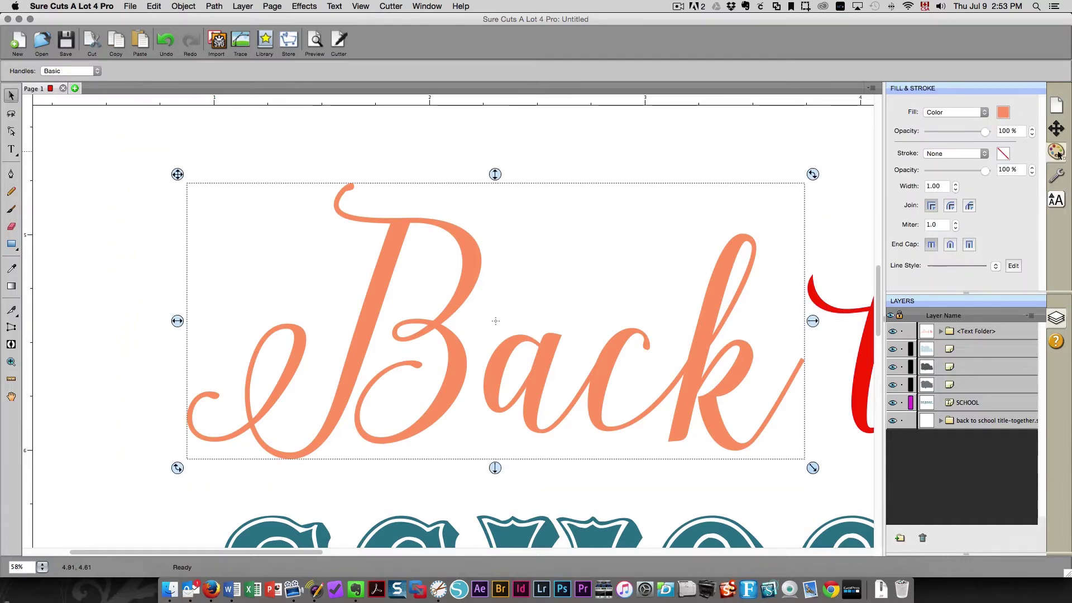
{"action": "left_click", "coordinate": [955, 155]}
{"action": "left_click", "coordinate": [955, 162]}
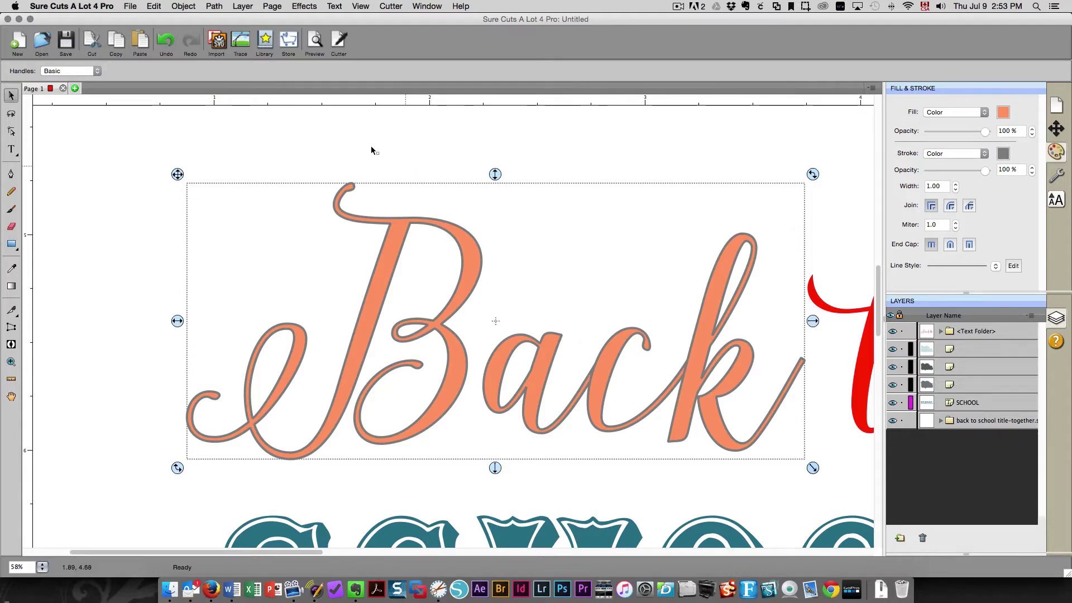
Step: Preview the cut lines of the outlined word Back with the preview options moved aside, and close the preview
{"action": "left_click", "coordinate": [315, 40]}
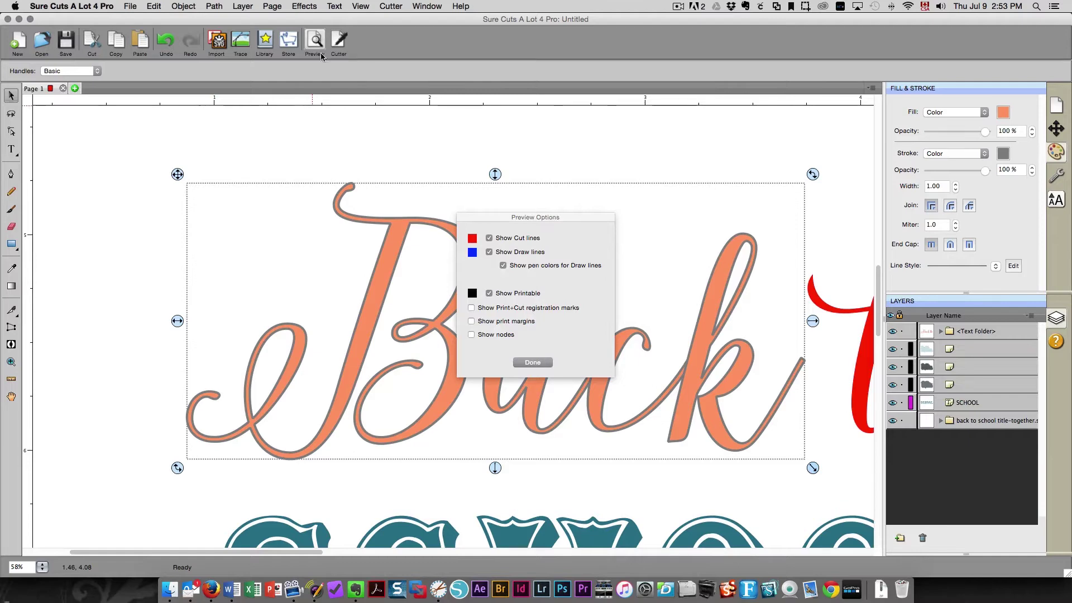
{"action": "left_click_drag", "start_coordinate": [594, 219], "coordinate": [308, 215]}
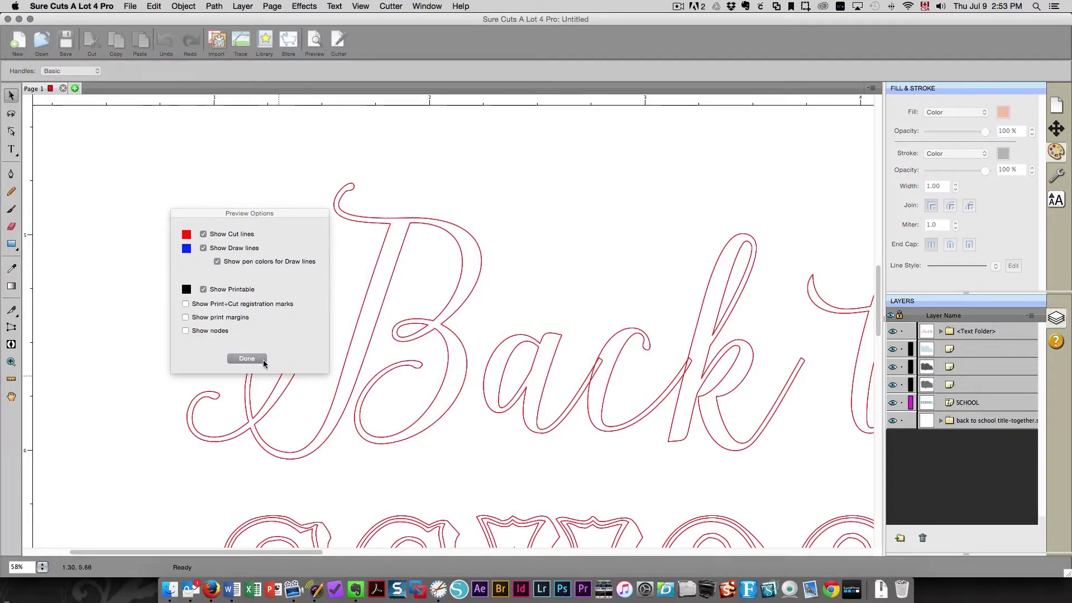
{"action": "left_click", "coordinate": [247, 358]}
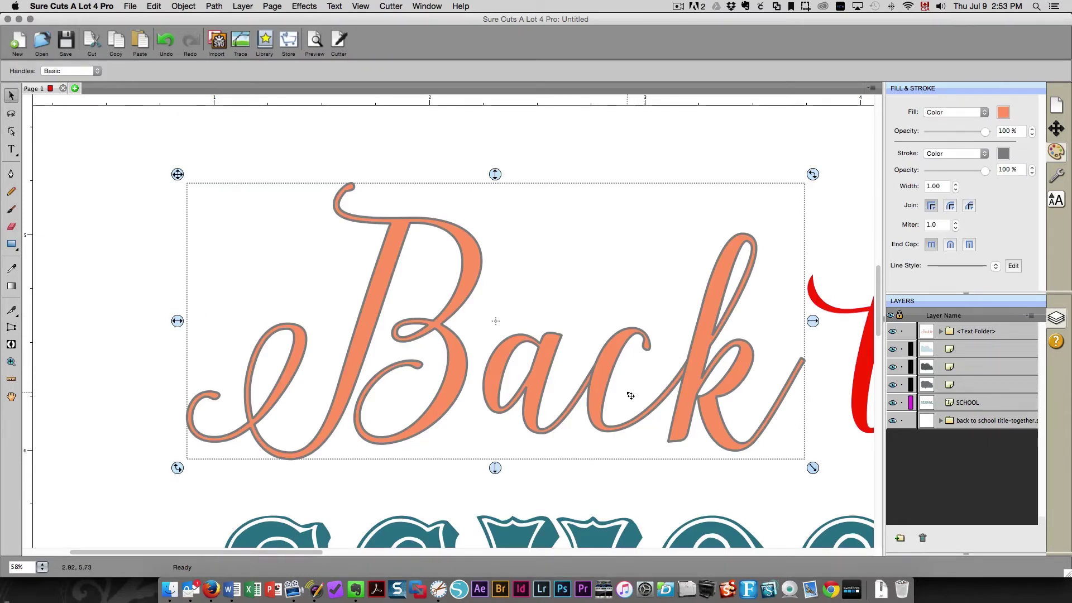
Step: Bring the letter a in Back to the front of the other letters
{"action": "left_click", "coordinate": [610, 407]}
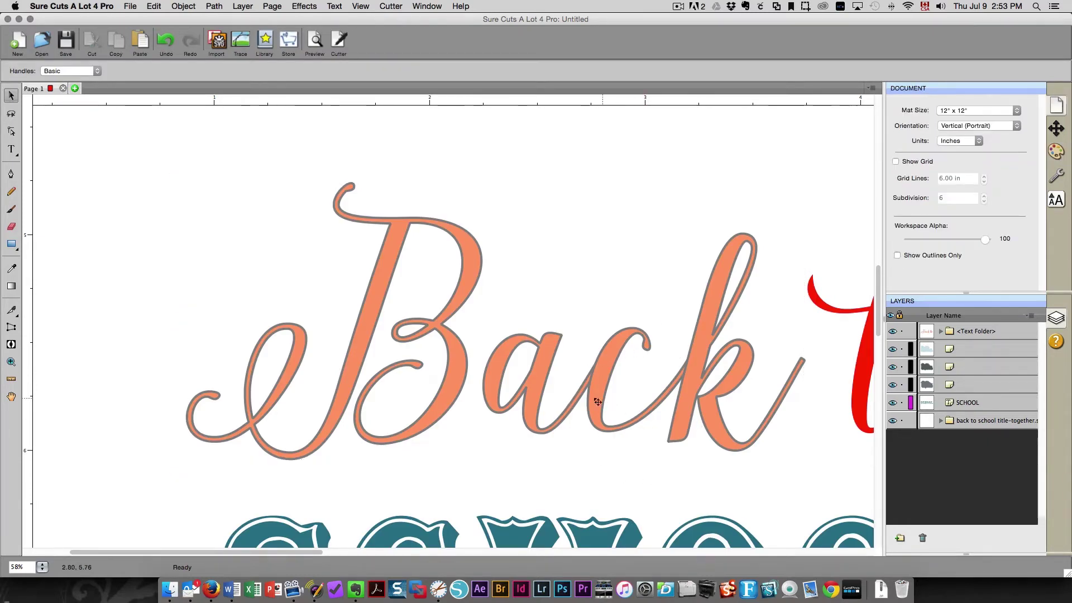
{"action": "left_click", "coordinate": [566, 406]}
{"action": "right_click", "coordinate": [532, 392]}
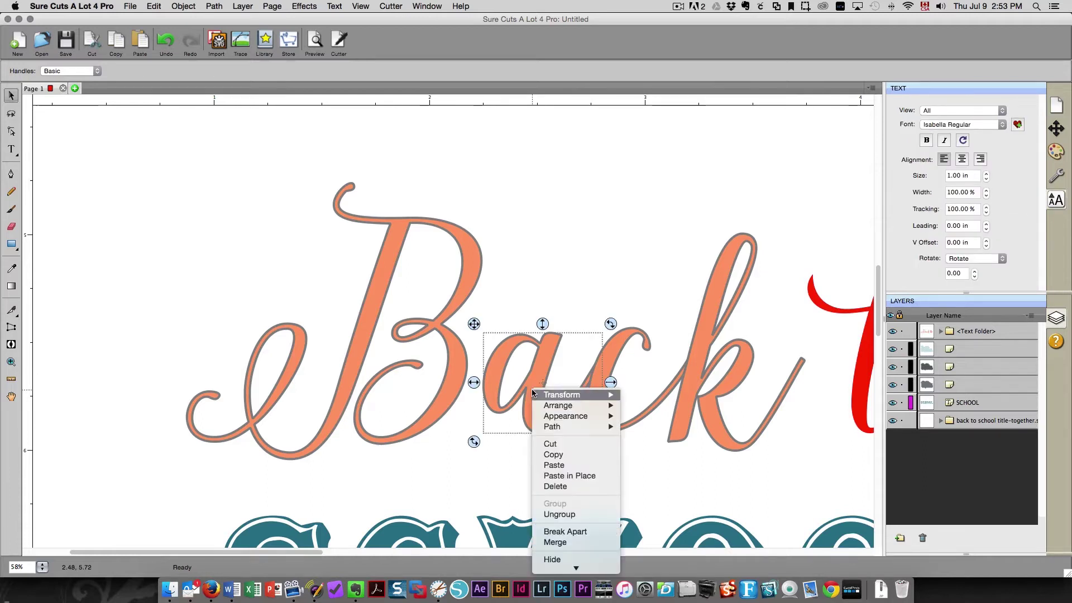
{"action": "mouse_move", "coordinate": [564, 407]}
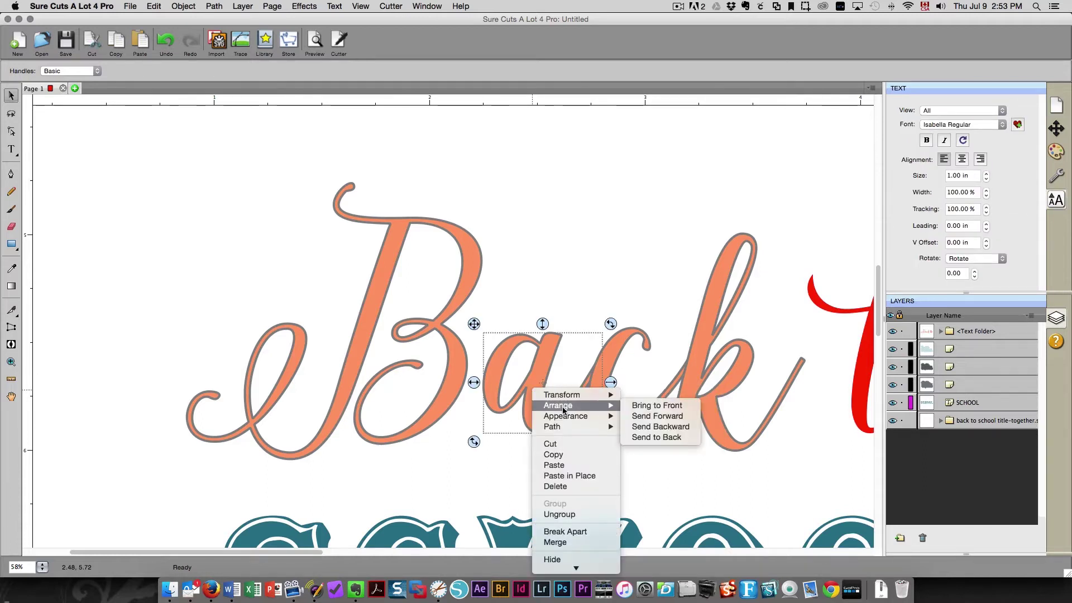
{"action": "left_click", "coordinate": [656, 407]}
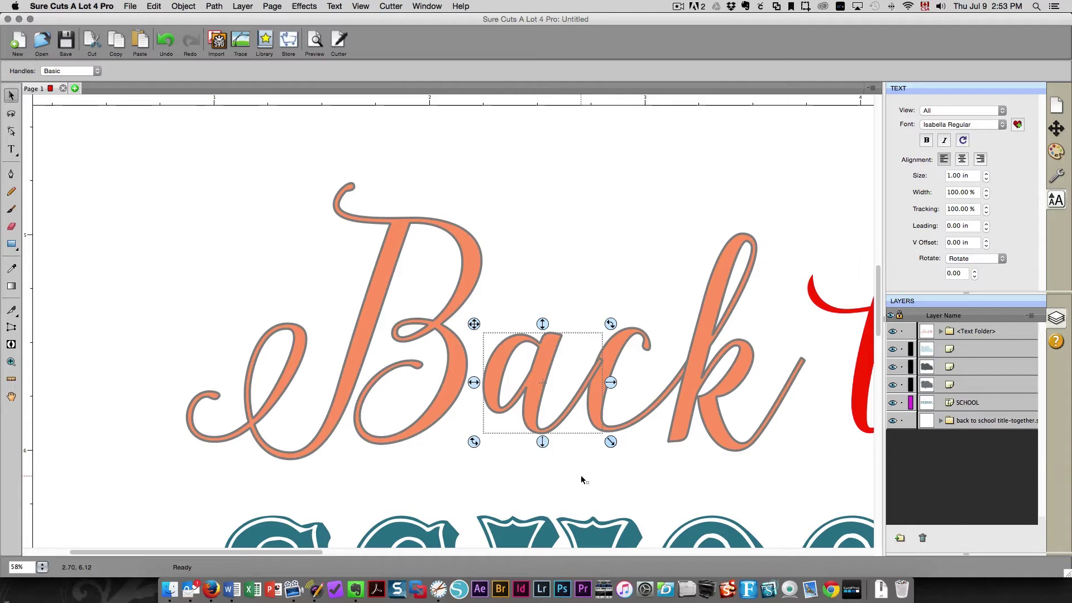
Step: Bring the letter c in Back to the front so it lies over its neighbouring letters
{"action": "left_click", "coordinate": [611, 427]}
{"action": "left_click", "coordinate": [611, 427]}
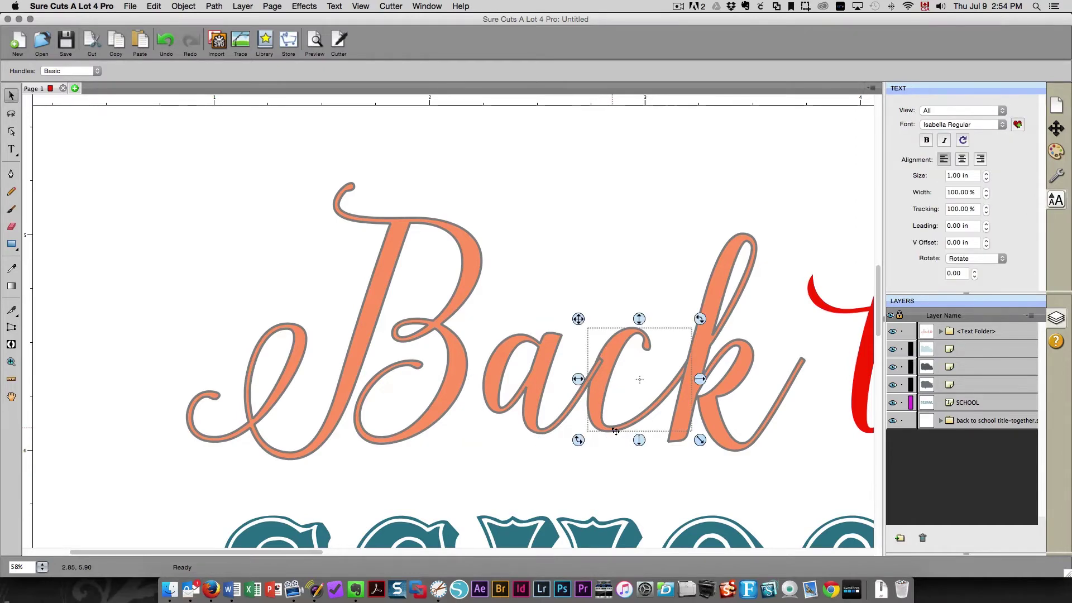
{"action": "right_click", "coordinate": [613, 430]}
{"action": "mouse_move", "coordinate": [642, 445]}
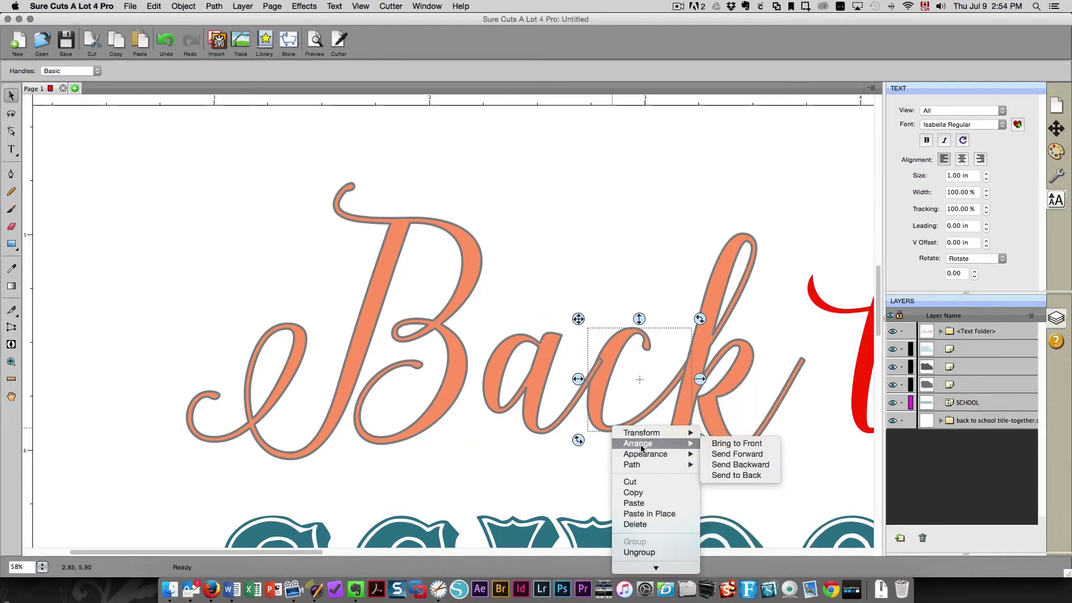
{"action": "left_click", "coordinate": [720, 445]}
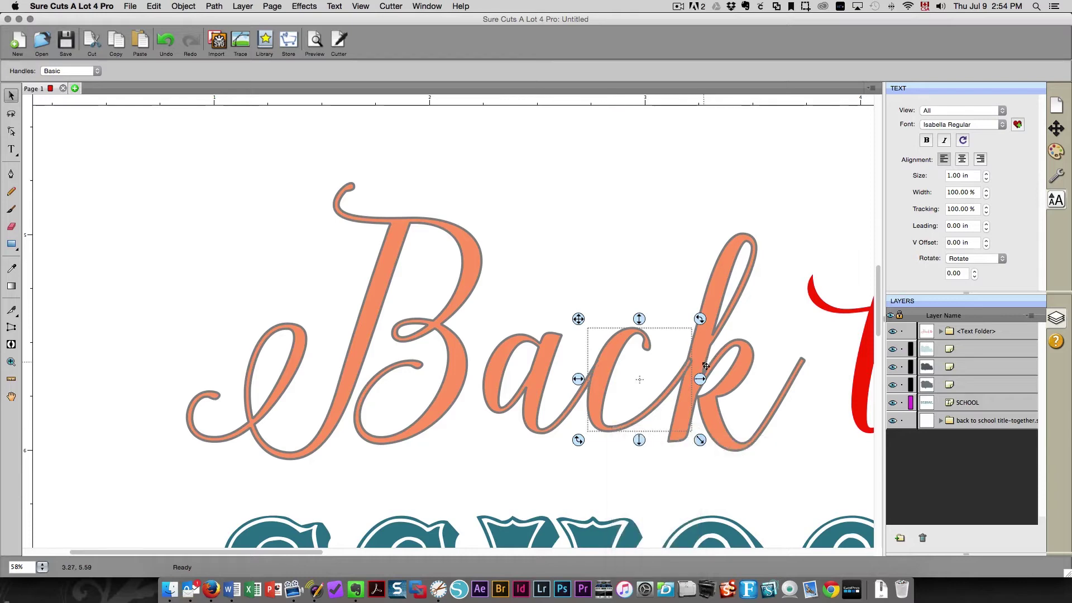
Step: Select all four letters of the orange word "Back"
{"action": "left_click", "coordinate": [167, 360]}
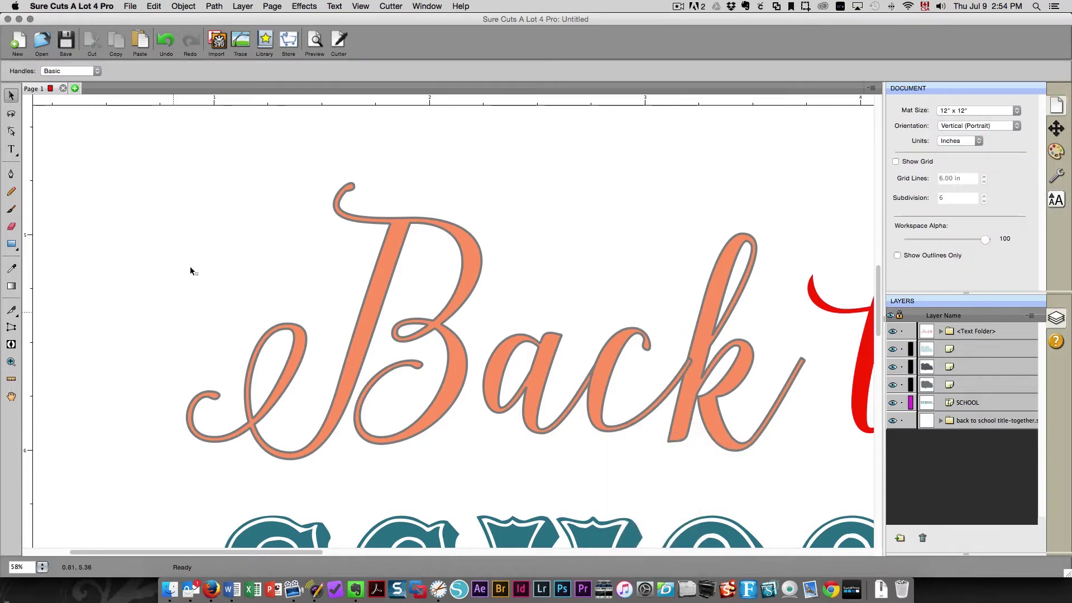
{"action": "left_click_drag", "start_coordinate": [134, 124], "coordinate": [823, 496]}
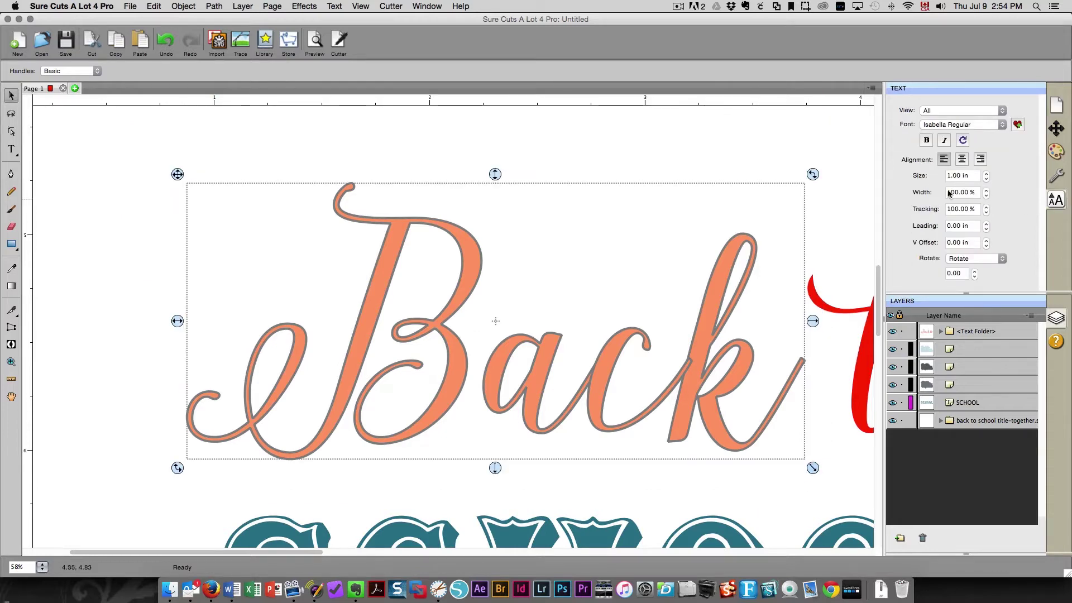
Step: Try the Weld style option on the selected letters, checking their cut lines in the preview before undoing it
{"action": "left_click", "coordinate": [1056, 128]}
{"action": "left_click", "coordinate": [1055, 176]}
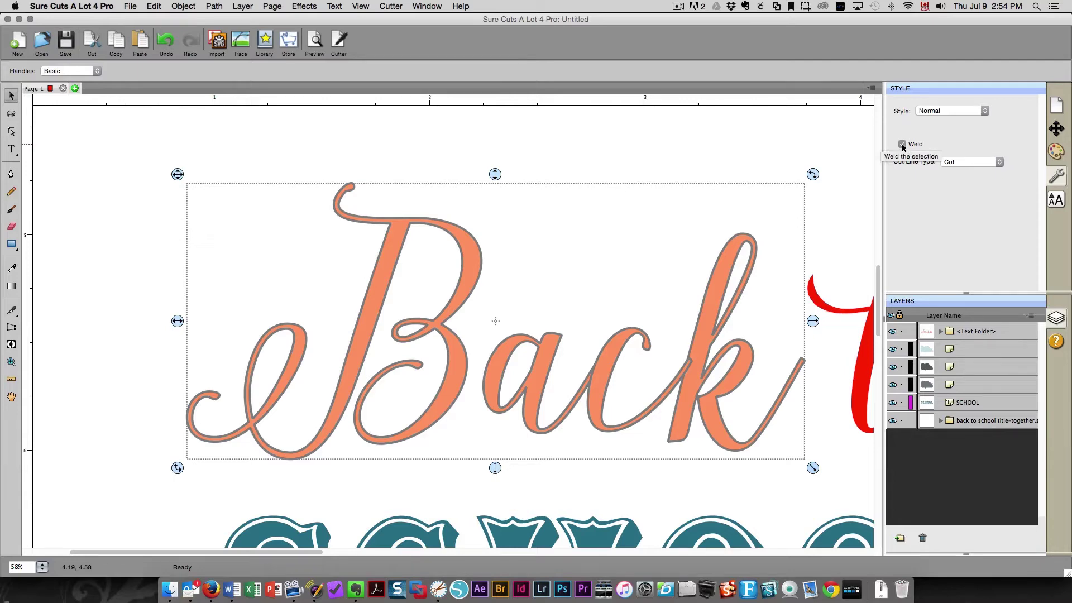
{"action": "left_click", "coordinate": [314, 41]}
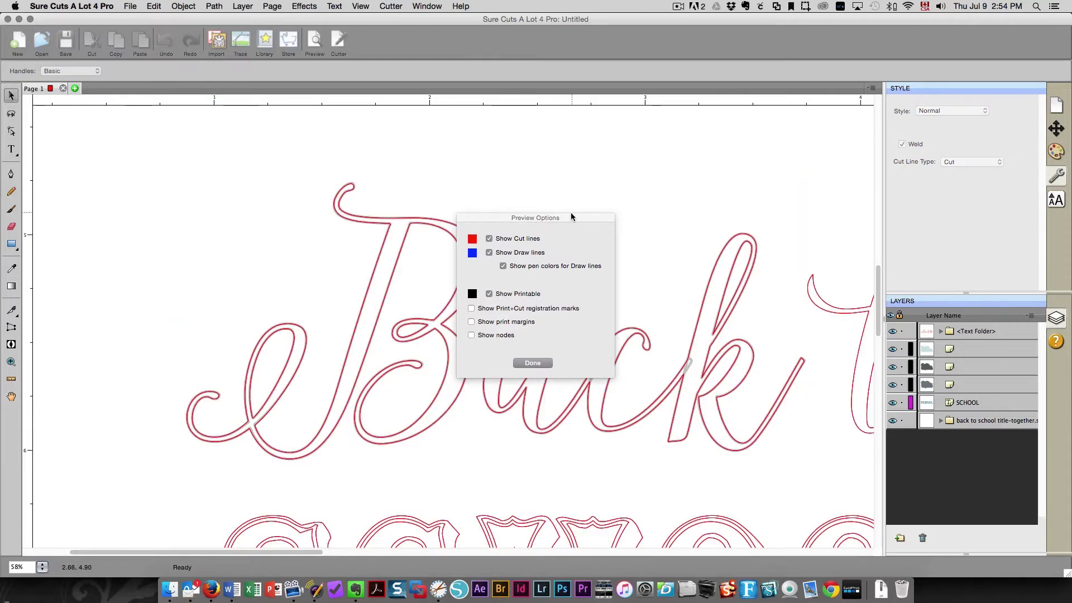
{"action": "left_click_drag", "start_coordinate": [570, 216], "coordinate": [145, 221]}
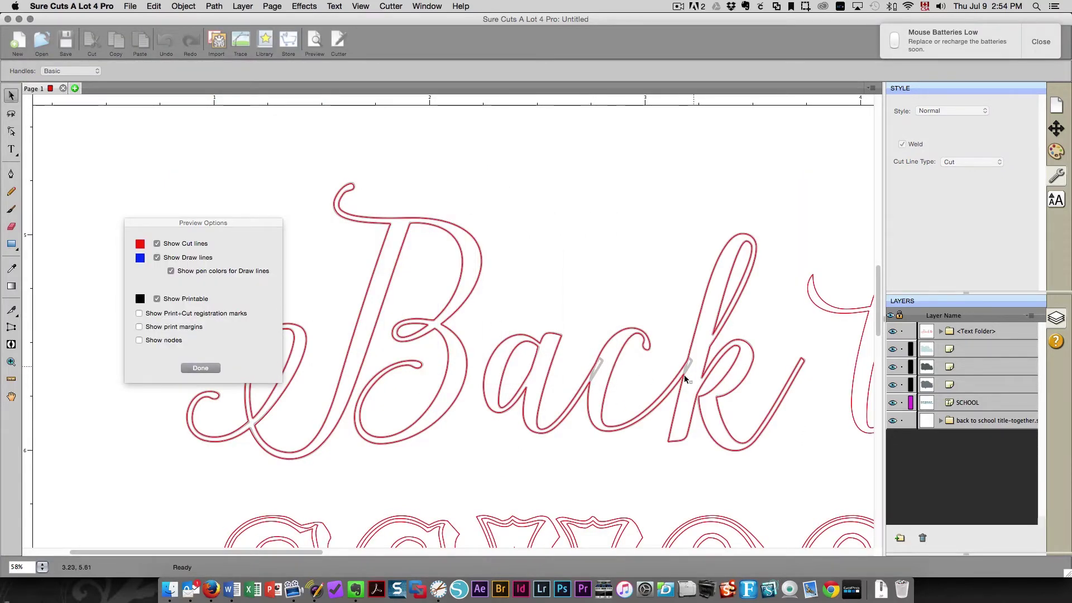
{"action": "left_click", "coordinate": [196, 368]}
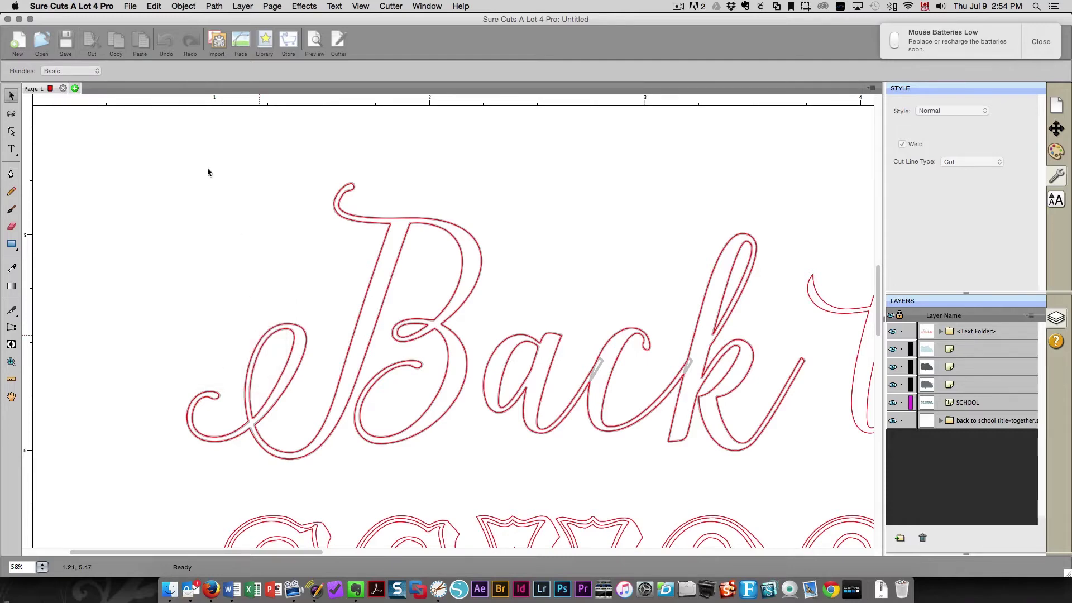
{"action": "left_click", "coordinate": [166, 42]}
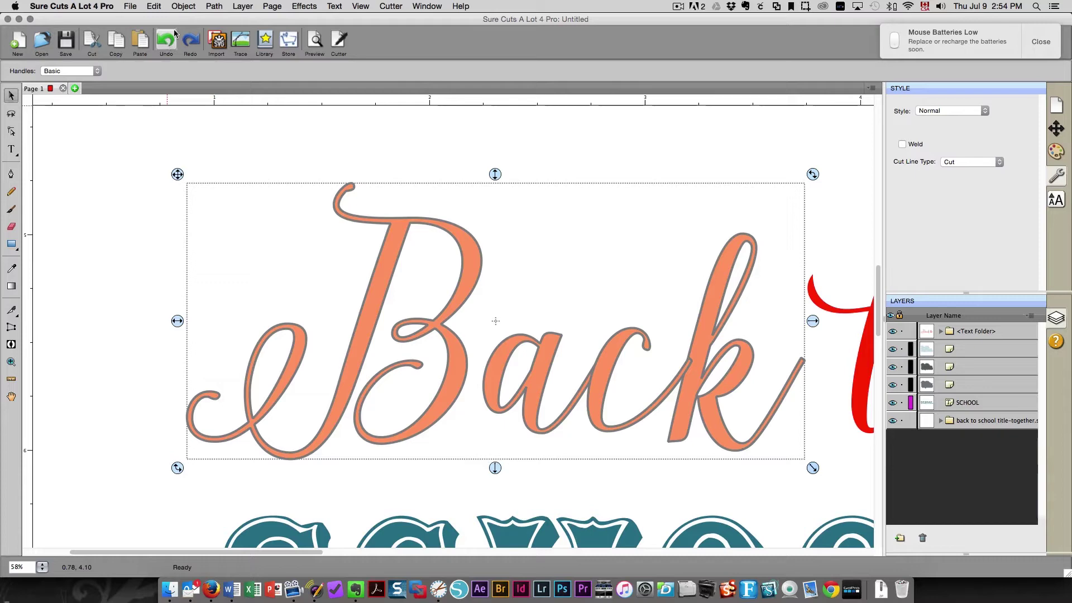
Step: Combine the selected letters of "Back" into a single shape with the Union path operation
{"action": "left_click", "coordinate": [214, 6]}
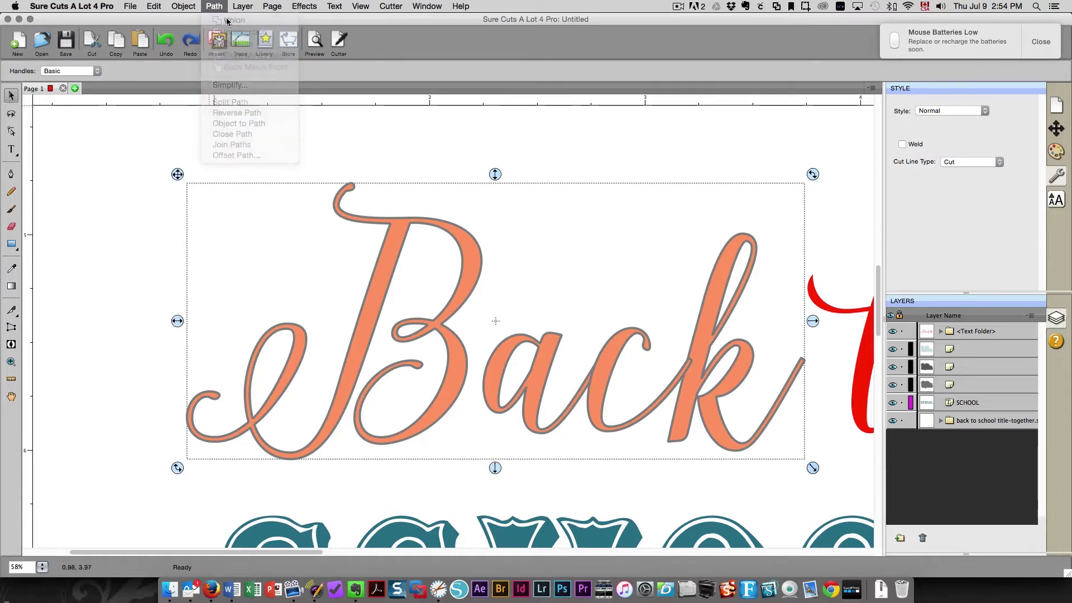
{"action": "left_click", "coordinate": [227, 20]}
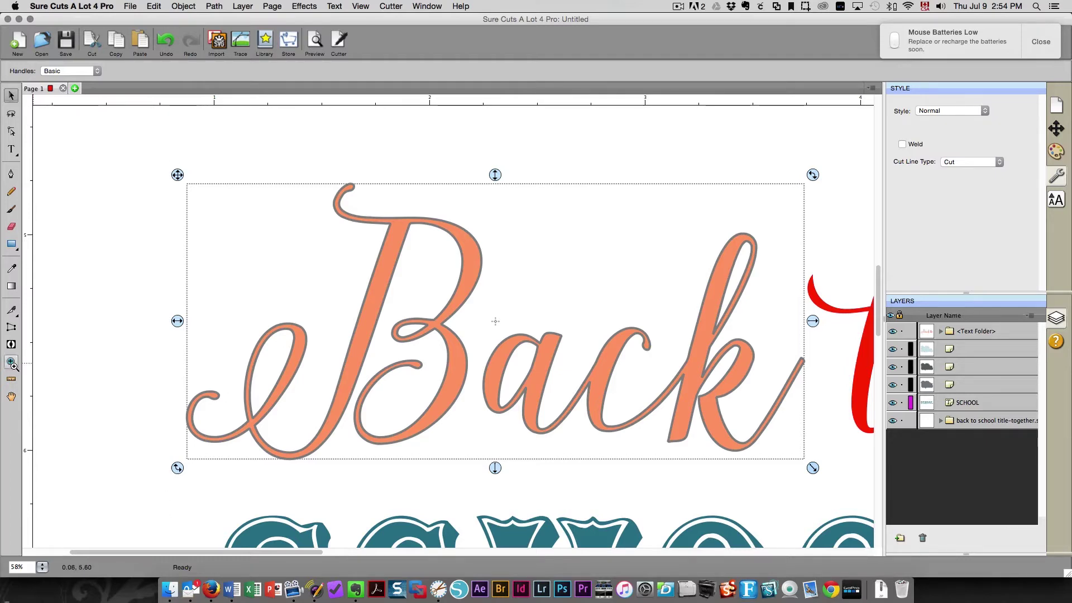
Step: Export the whole project as a Design Space compatible SVG, replacing "Back to school title.svg" in the School folder
{"action": "left_click", "coordinate": [11, 361]}
{"action": "left_click", "coordinate": [80, 71]}
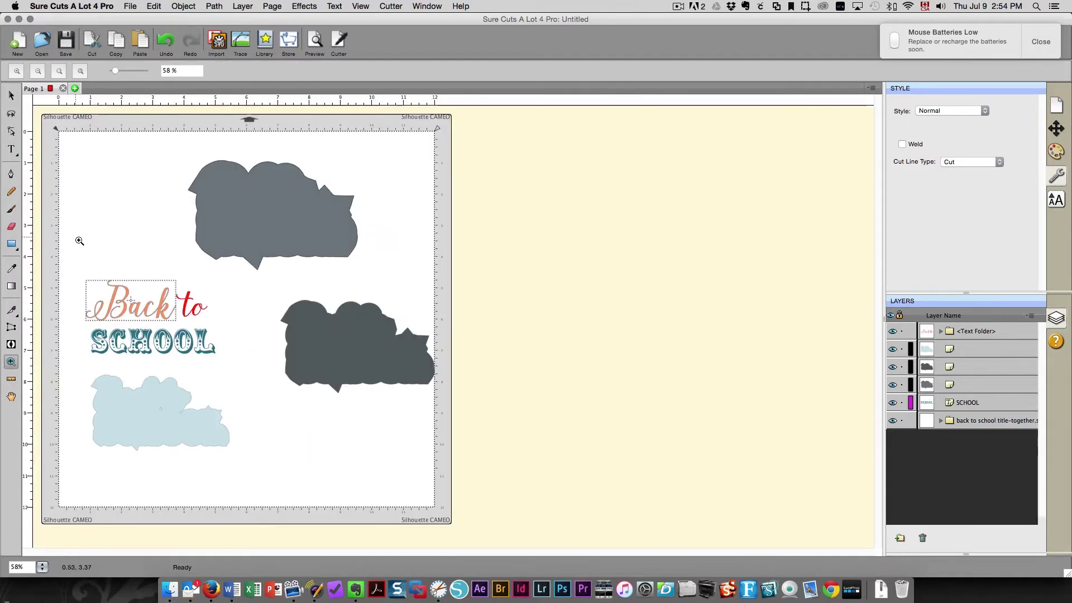
{"action": "left_click", "coordinate": [127, 7]}
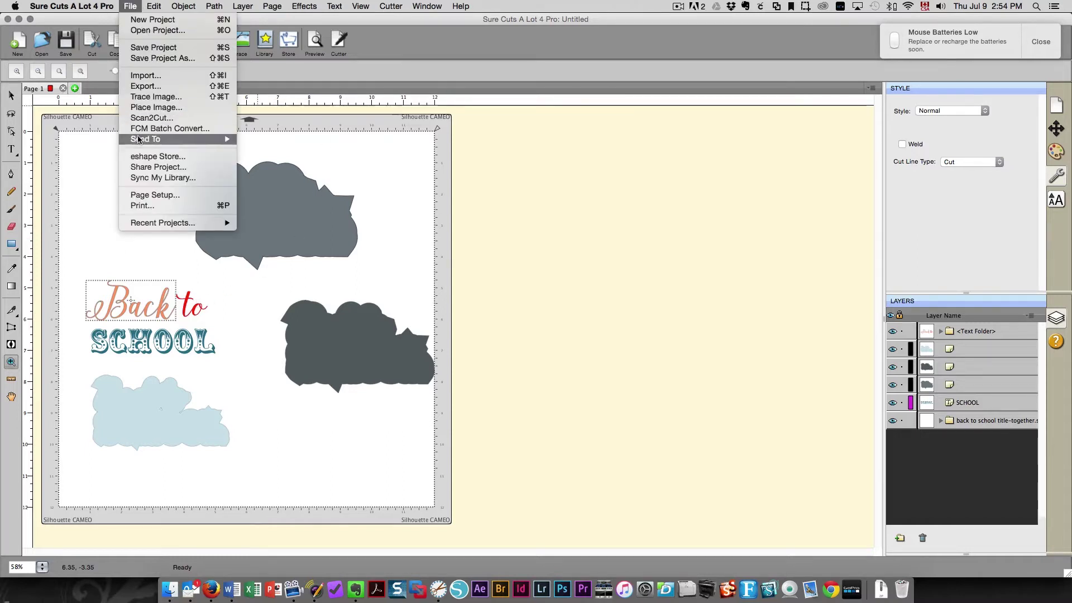
{"action": "left_click", "coordinate": [141, 89]}
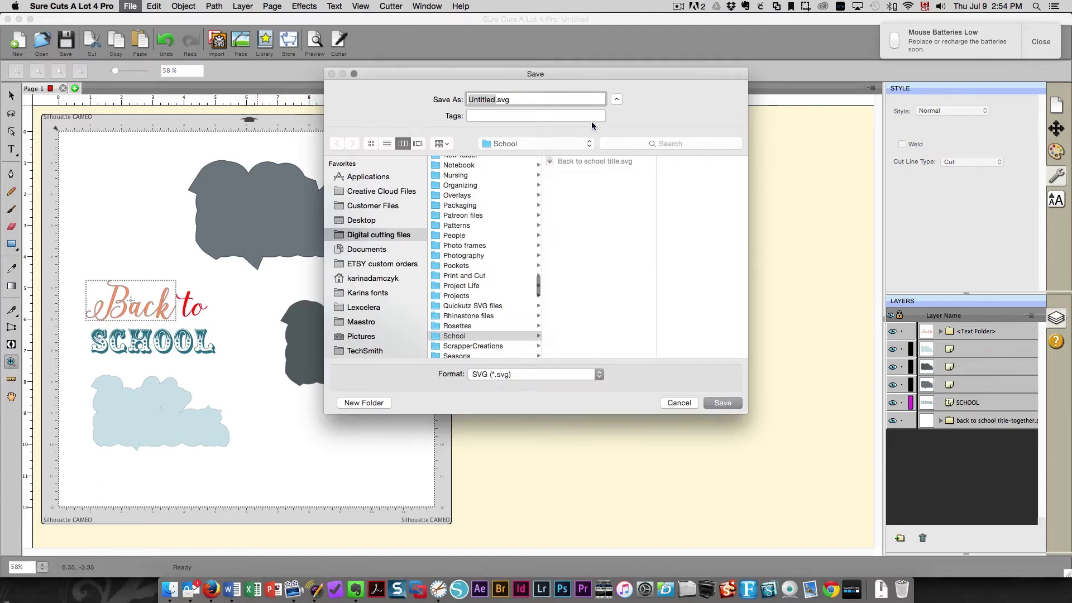
{"action": "left_click", "coordinate": [584, 161]}
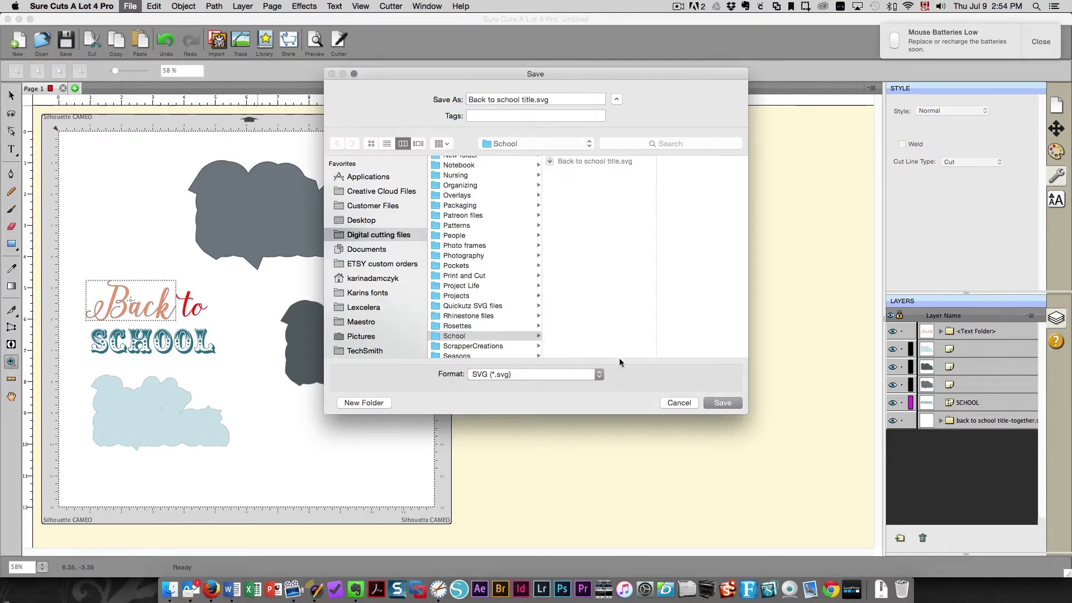
{"action": "left_click", "coordinate": [723, 402]}
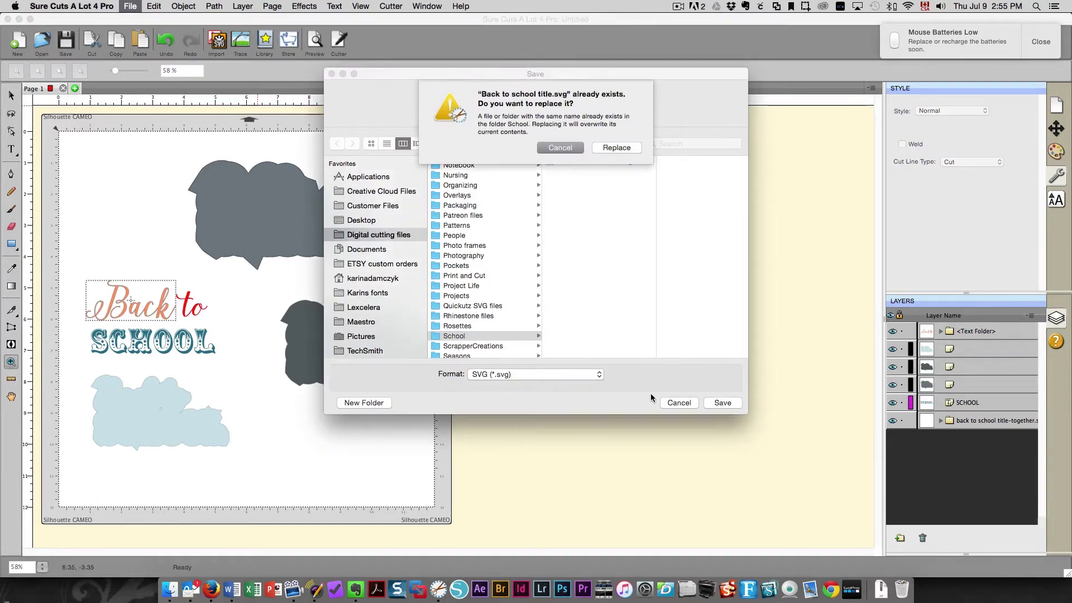
{"action": "left_click", "coordinate": [614, 148]}
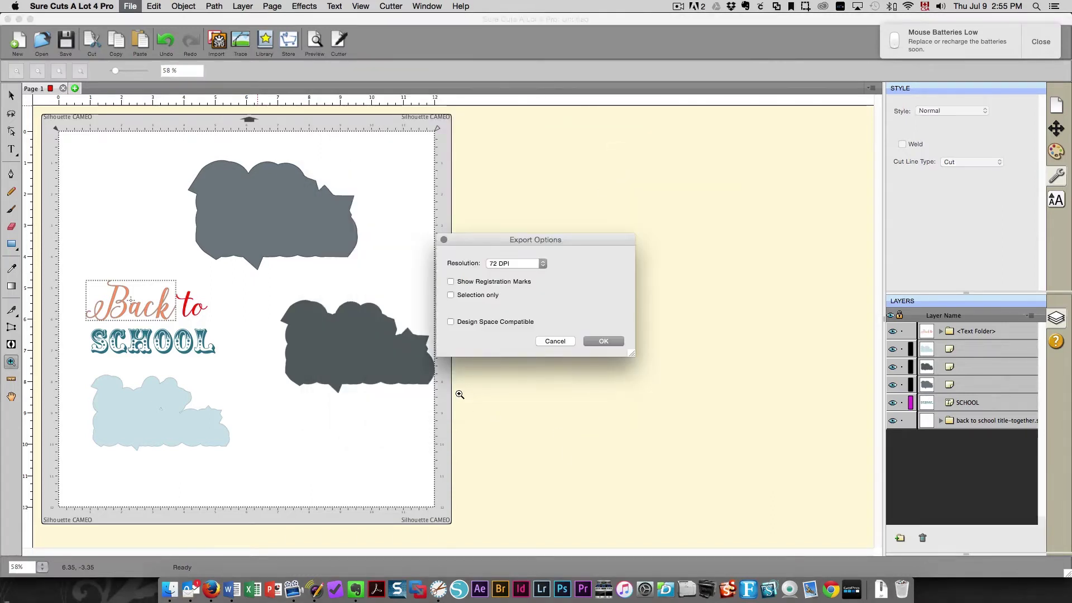
{"action": "left_click", "coordinate": [451, 321]}
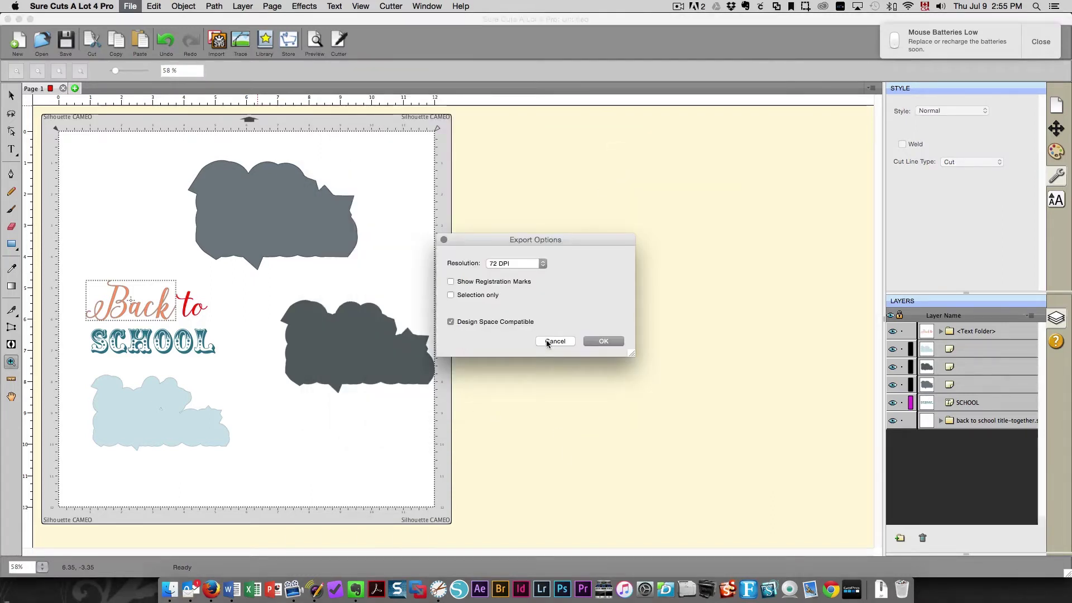
{"action": "left_click", "coordinate": [599, 342]}
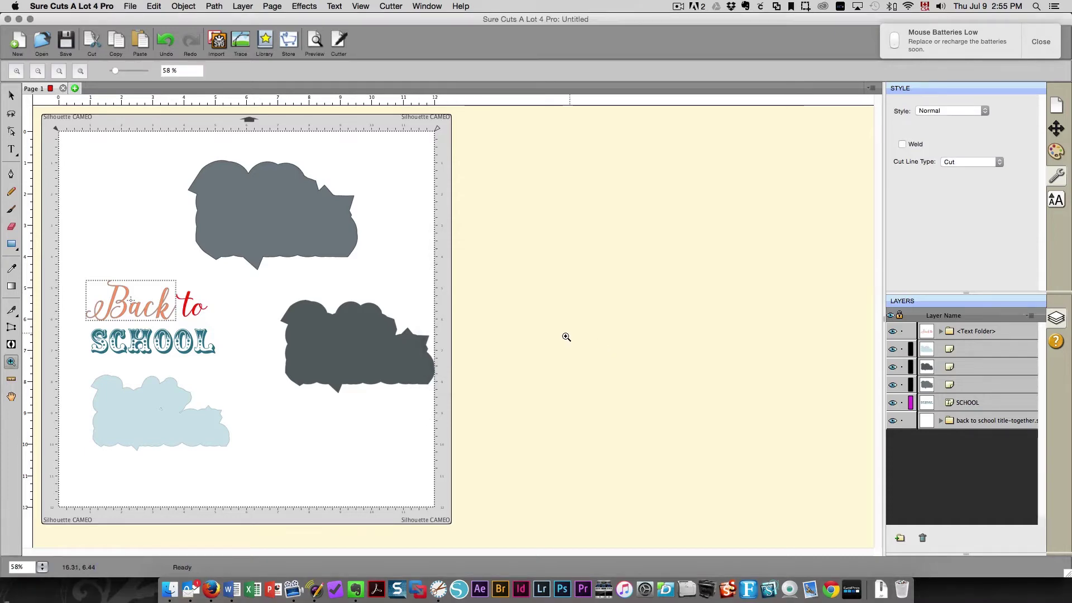
Step: Switch to Cricut Design Space in Firefox and start a new project without saving the current one
{"action": "left_click", "coordinate": [211, 589]}
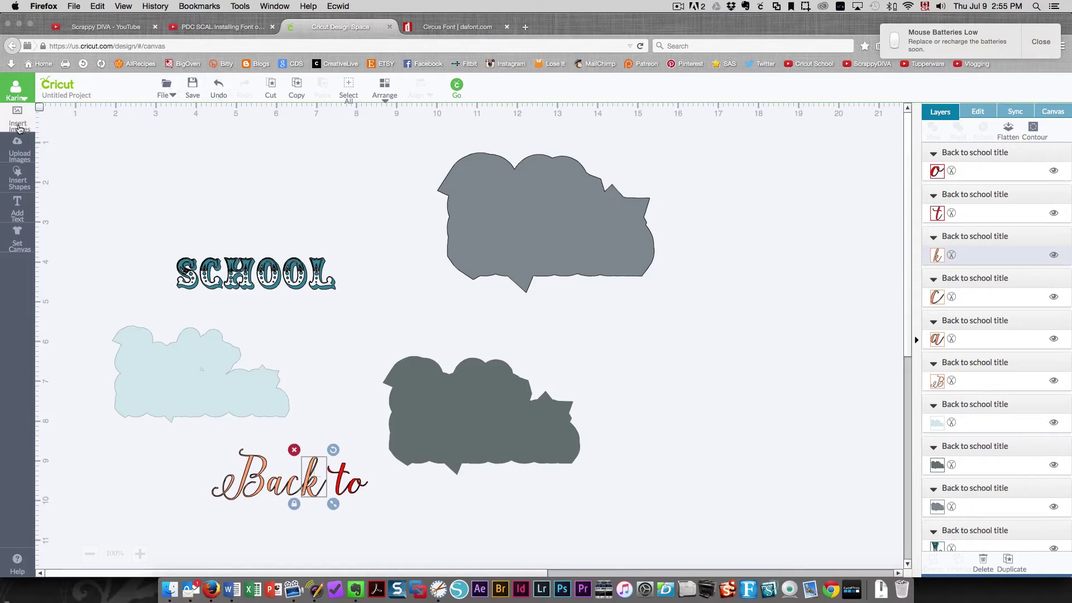
{"action": "left_click", "coordinate": [66, 90]}
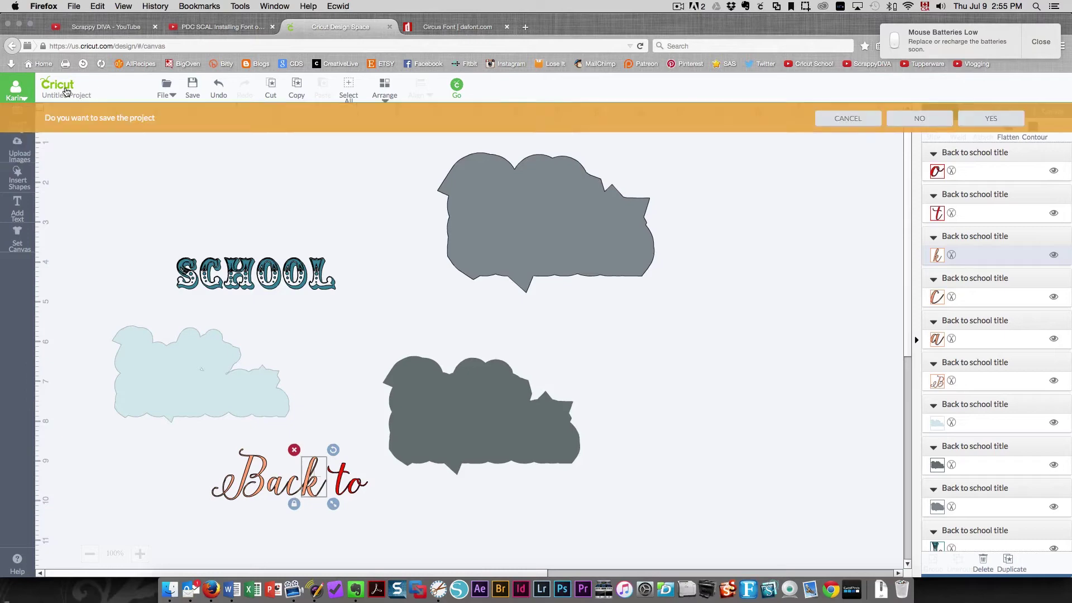
{"action": "left_click", "coordinate": [929, 122]}
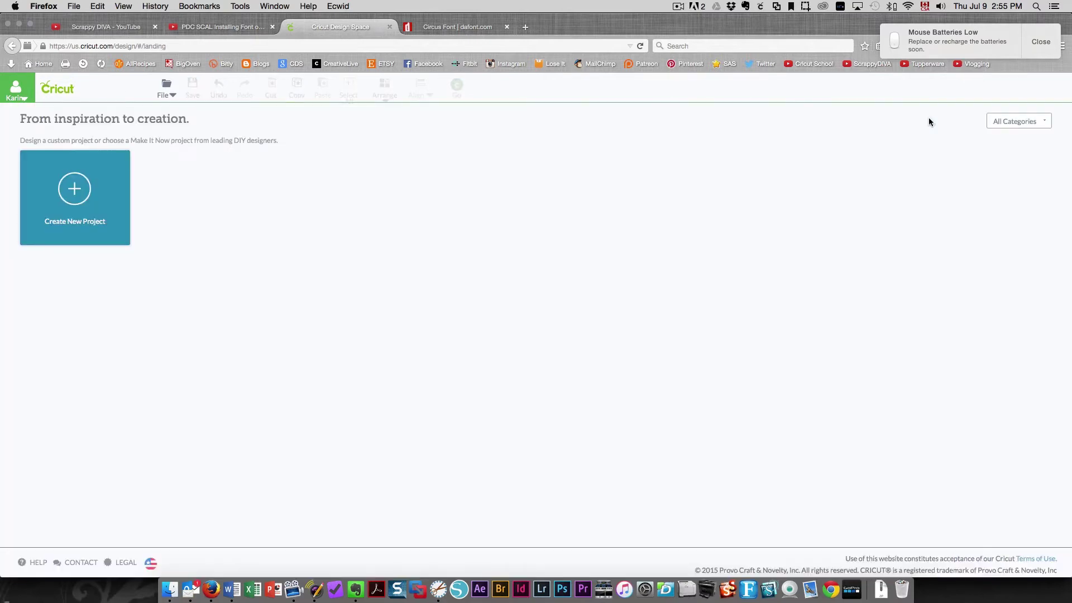
{"action": "left_click", "coordinate": [61, 191]}
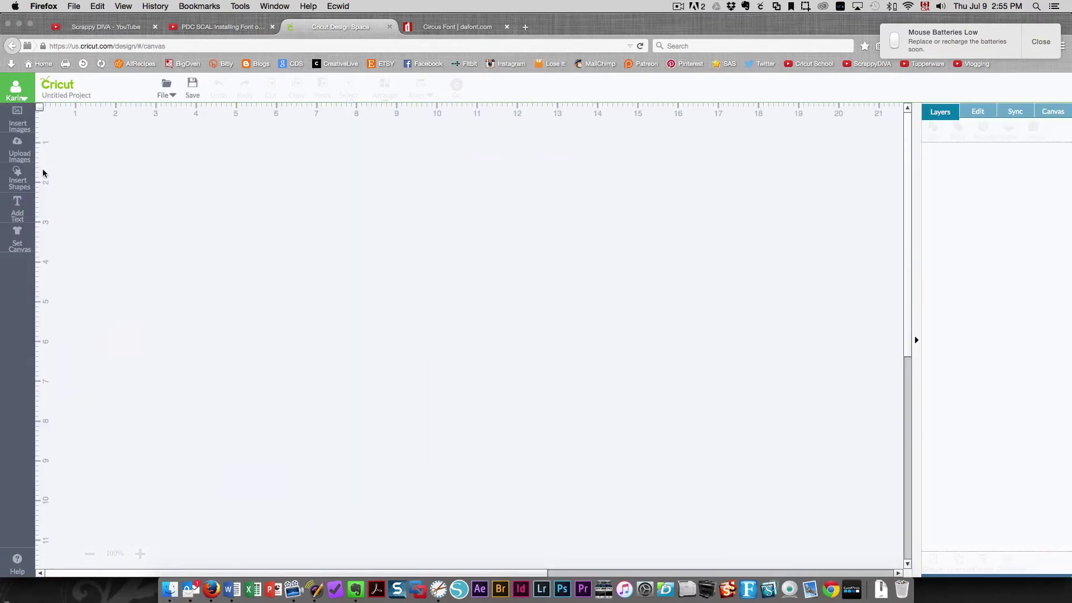
Step: Upload "Back to school title.svg" from the School folder as a vector image and save it to the uploaded images library
{"action": "left_click", "coordinate": [17, 158]}
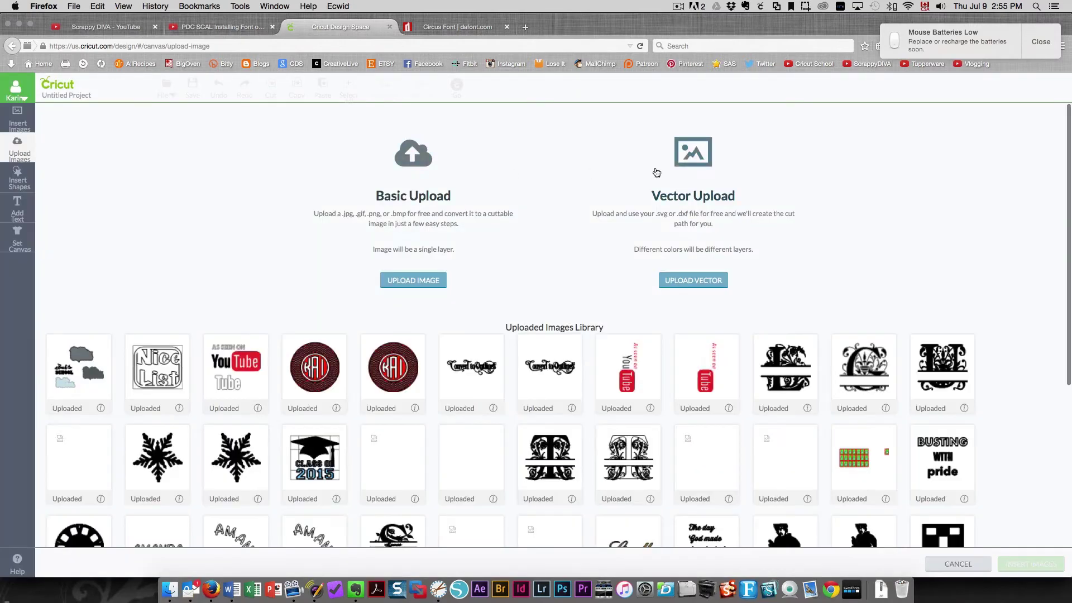
{"action": "left_click", "coordinate": [689, 163]}
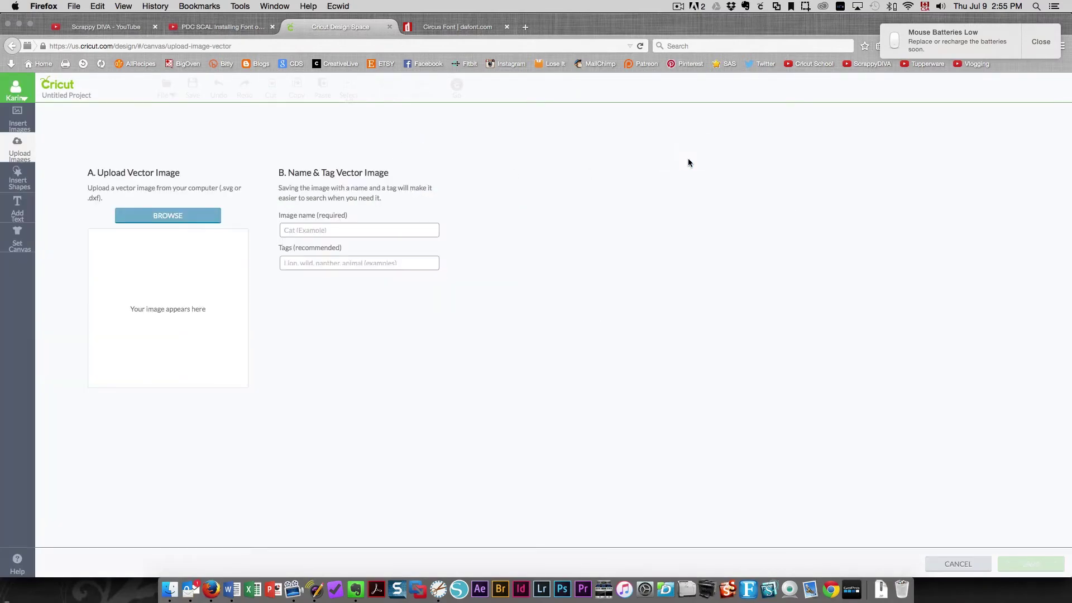
{"action": "left_click", "coordinate": [137, 215]}
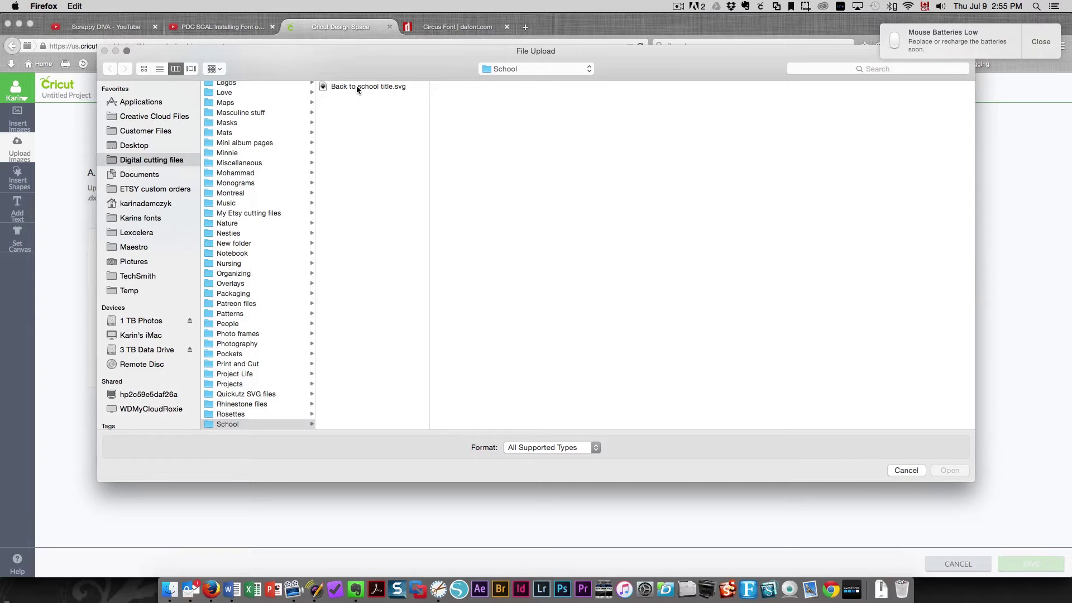
{"action": "left_click", "coordinate": [354, 87]}
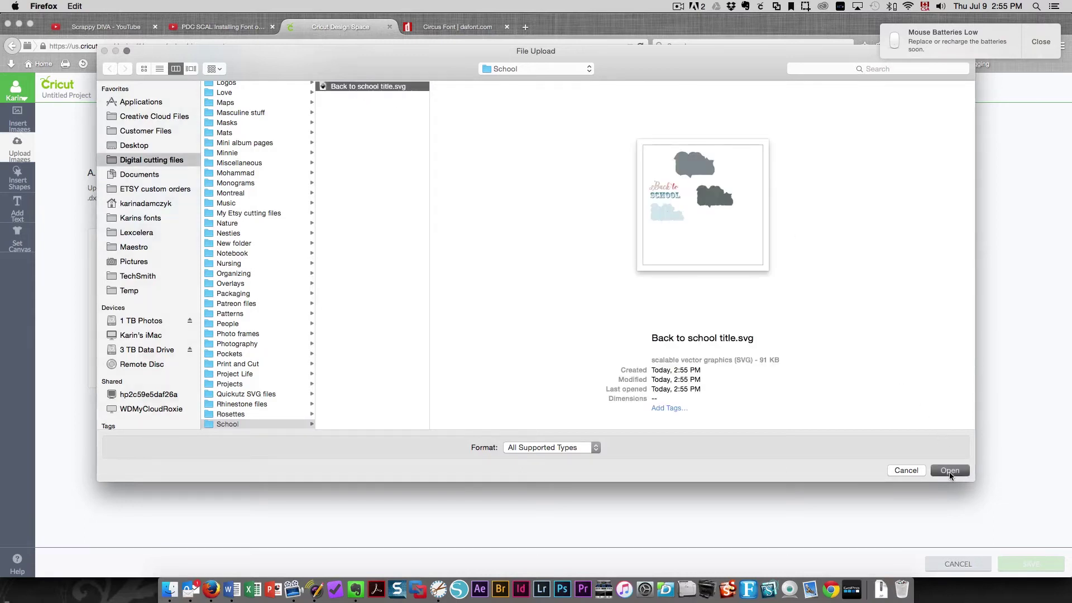
{"action": "left_click", "coordinate": [949, 470]}
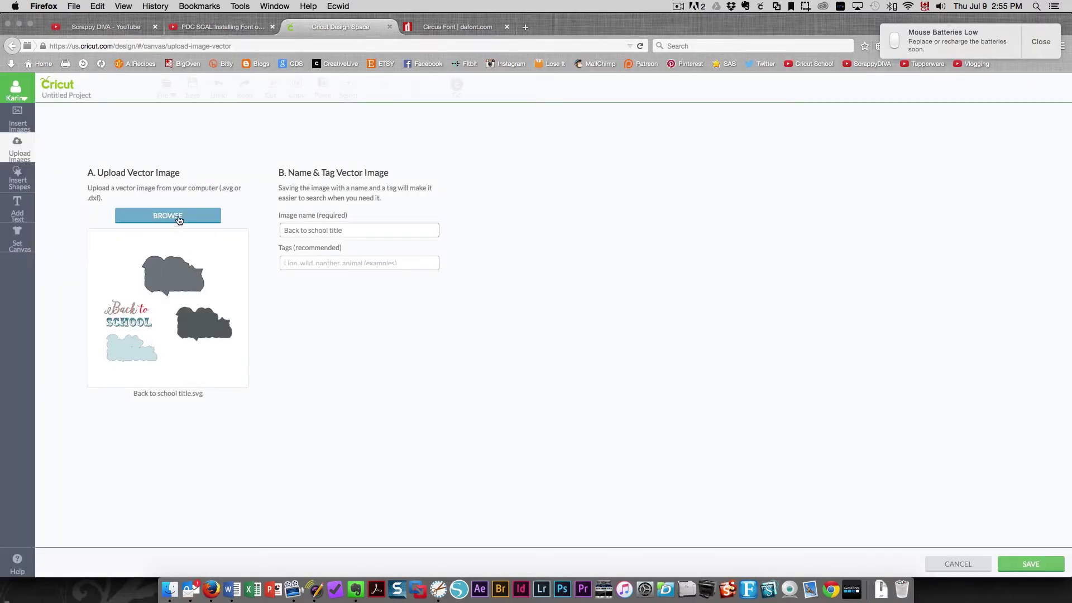
{"action": "left_click", "coordinate": [1045, 565]}
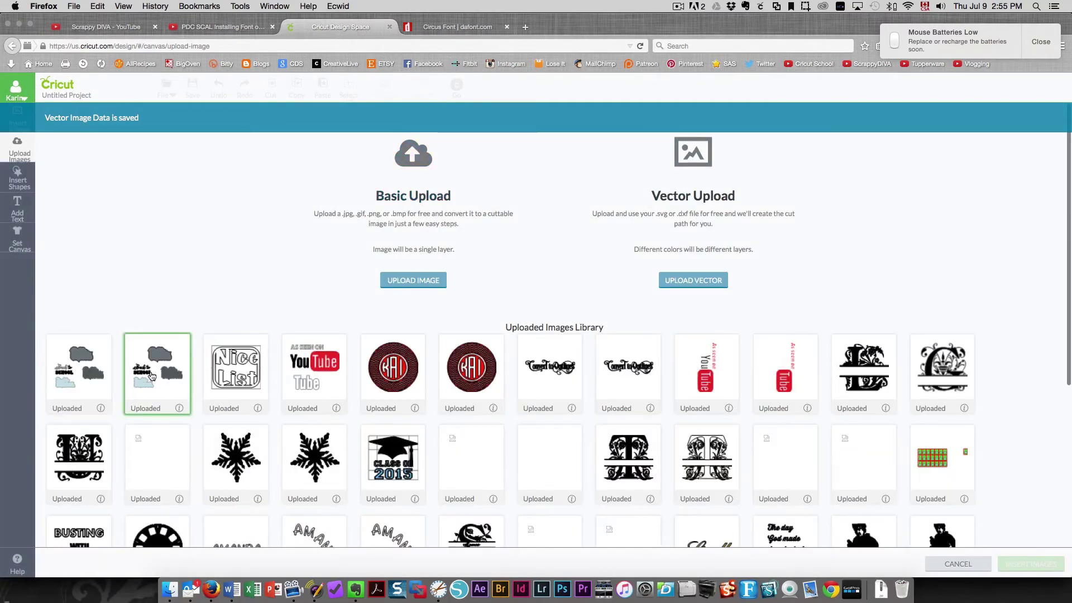
Step: Insert the newly uploaded Back to school title image on the canvas and ungroup it
{"action": "left_click", "coordinate": [70, 371]}
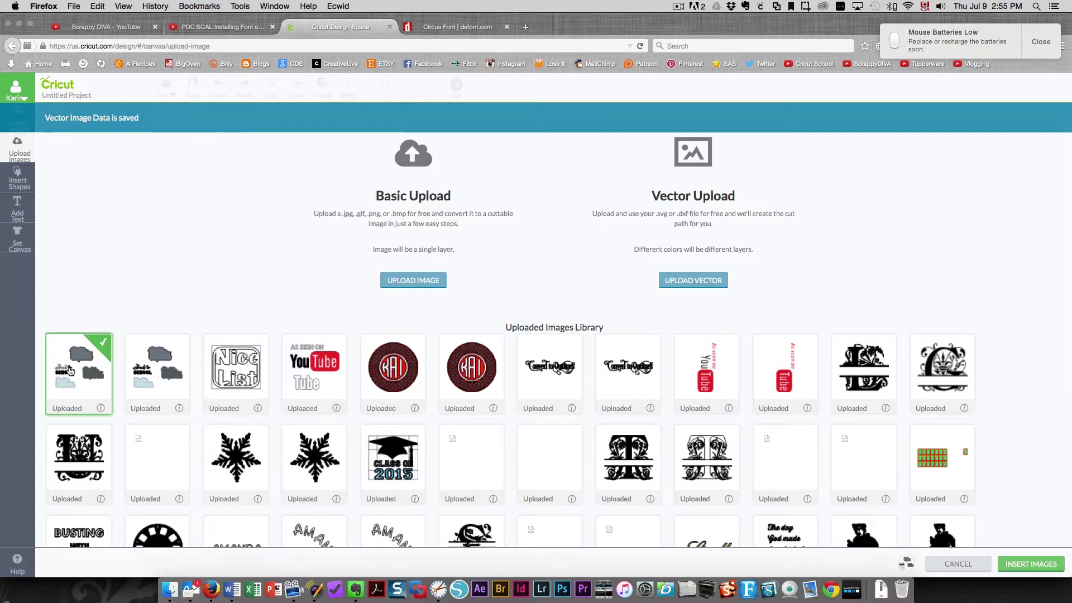
{"action": "left_click", "coordinate": [1021, 567]}
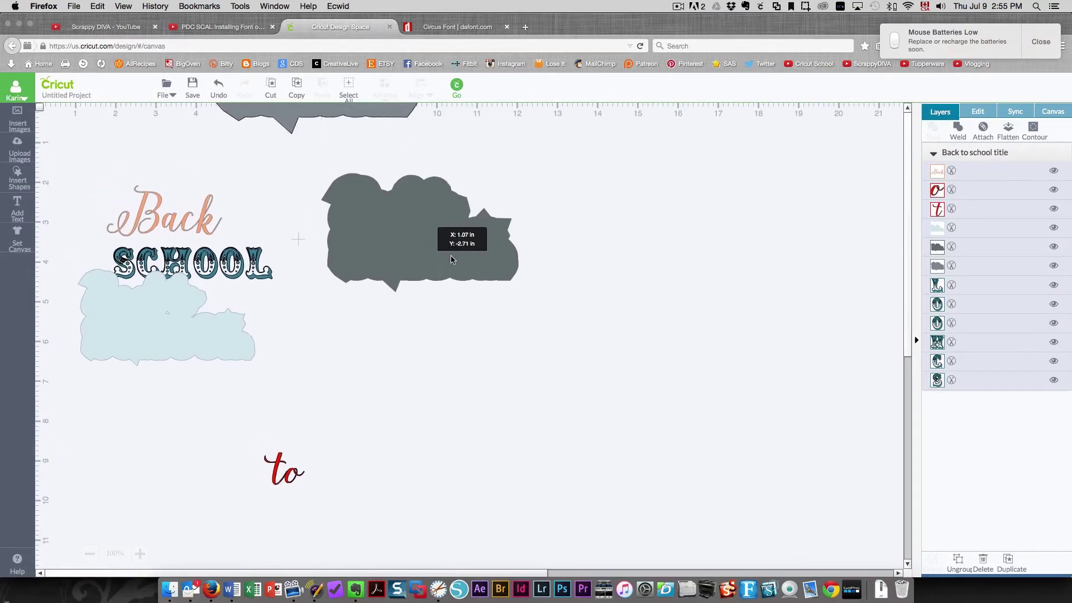
{"action": "right_click", "coordinate": [433, 276]}
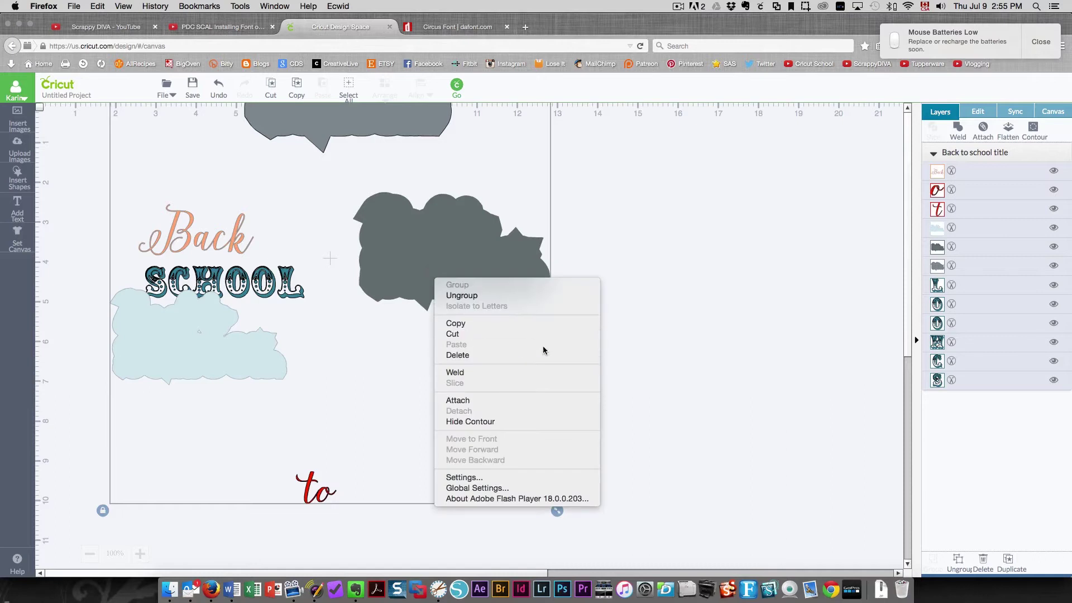
{"action": "left_click", "coordinate": [491, 296]}
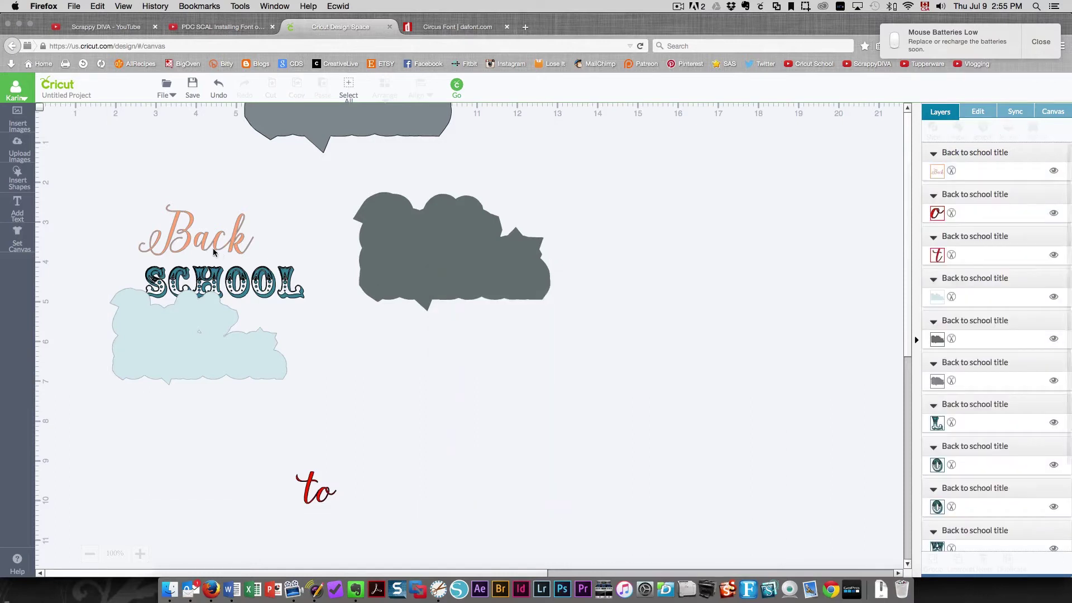
Step: Move the word "Back" away from "SCHOOL", and weld the red letters "t" and "o" into one image
{"action": "mouse_move", "coordinate": [219, 244]}
{"action": "left_mouse_down"}
{"action": "mouse_move", "coordinate": [277, 245]}
{"action": "mouse_move", "coordinate": [239, 208]}
{"action": "mouse_move", "coordinate": [202, 204]}
{"action": "mouse_move", "coordinate": [223, 226]}
{"action": "left_mouse_up"}
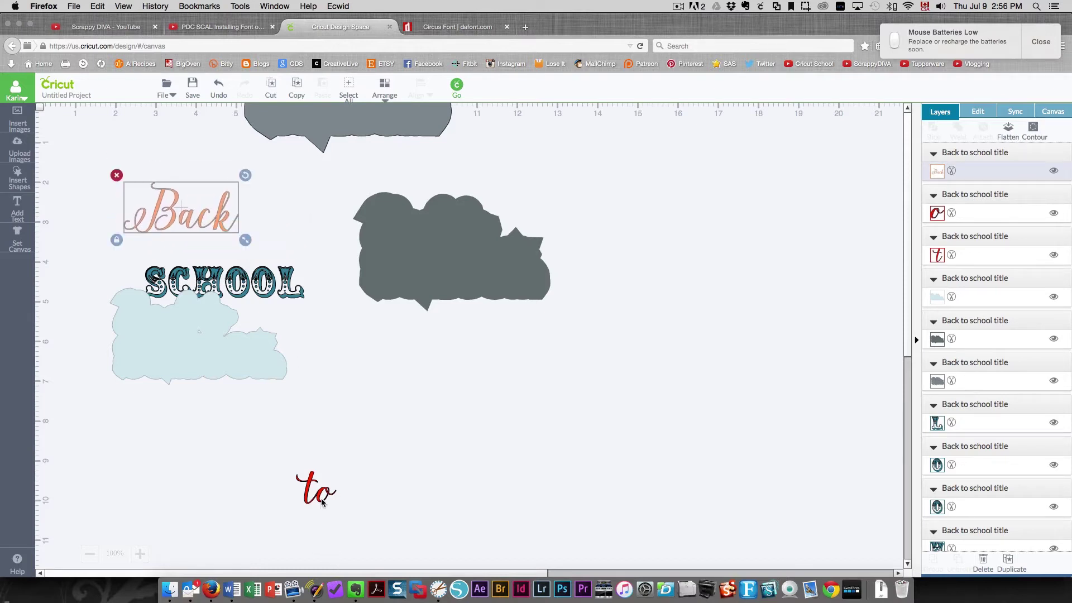
{"action": "mouse_move", "coordinate": [323, 502]}
{"action": "left_mouse_down"}
{"action": "mouse_move", "coordinate": [391, 496]}
{"action": "mouse_move", "coordinate": [324, 495]}
{"action": "left_mouse_up"}
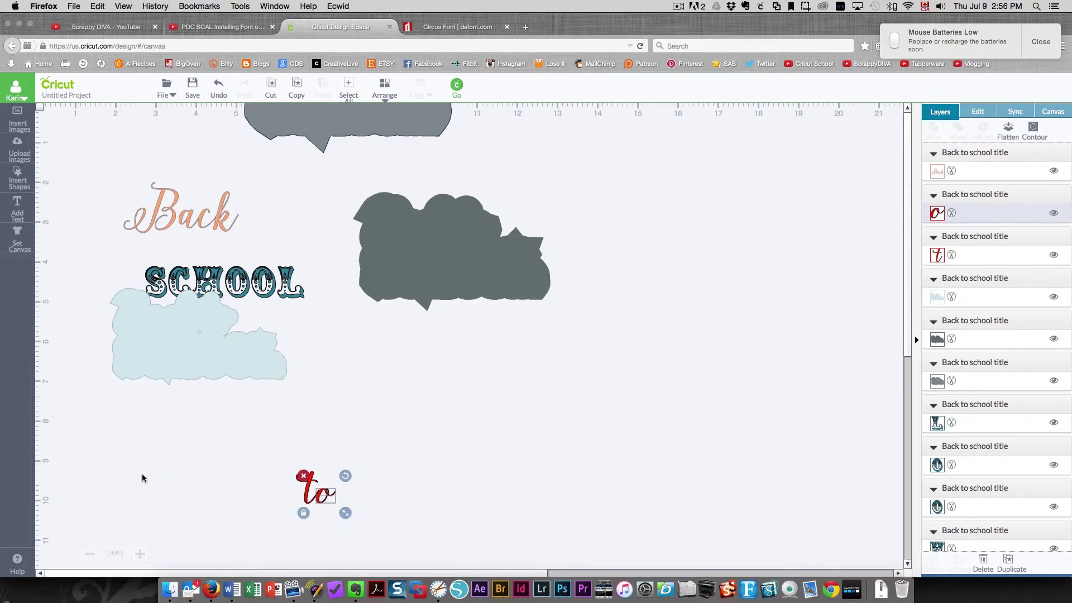
{"action": "left_click_drag", "start_coordinate": [273, 441], "coordinate": [375, 525]}
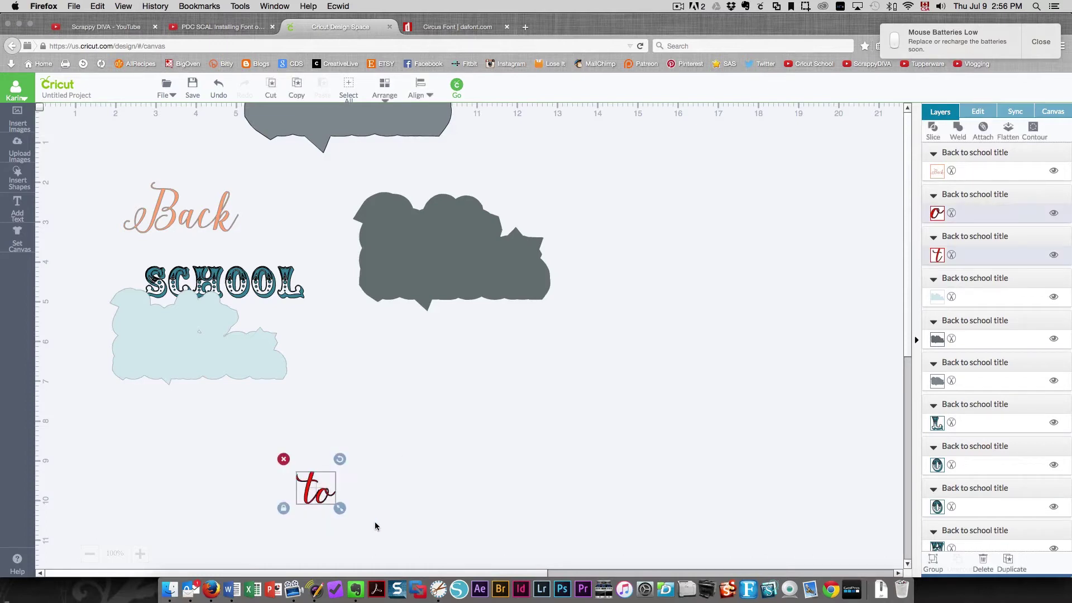
{"action": "left_click", "coordinate": [958, 129]}
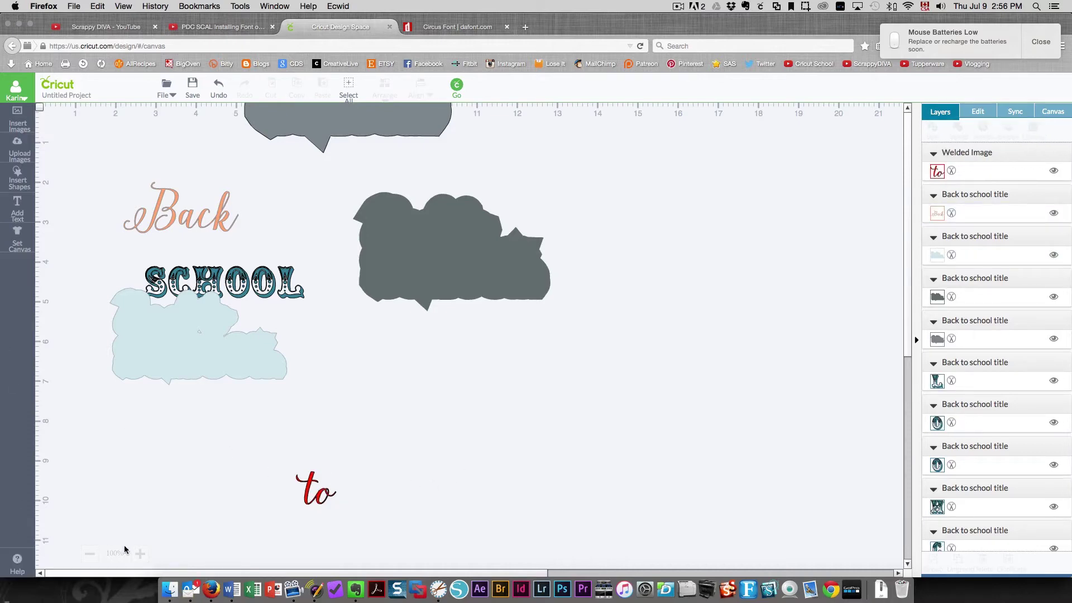
Step: Undo the last move and the weld of the red "to", and restore the previous position of the "o"
{"action": "left_click", "coordinate": [139, 554]}
{"action": "left_click", "coordinate": [140, 553]}
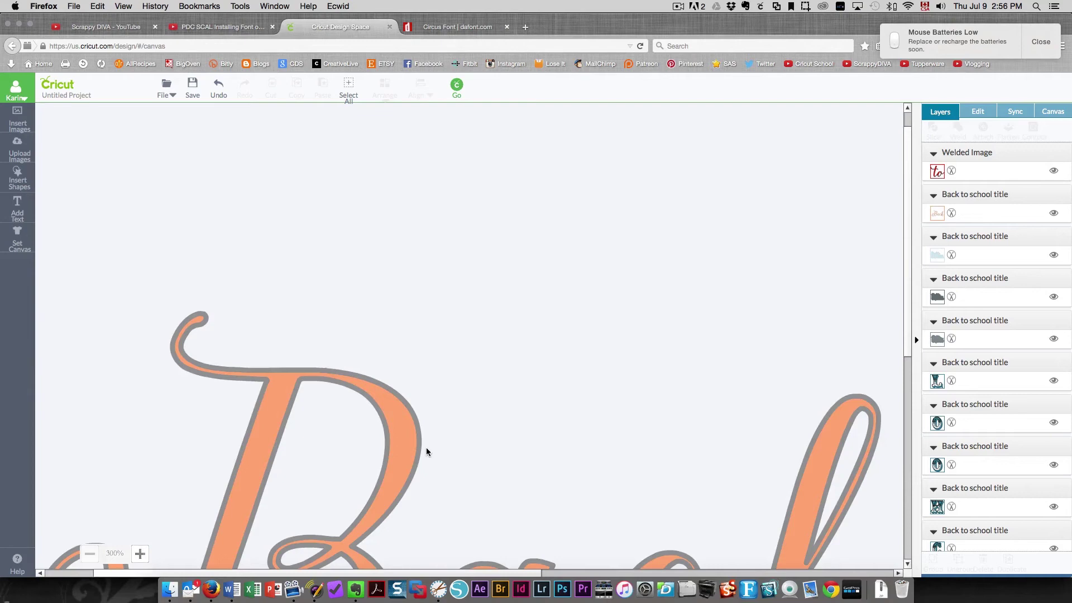
{"action": "left_click", "coordinate": [140, 553]}
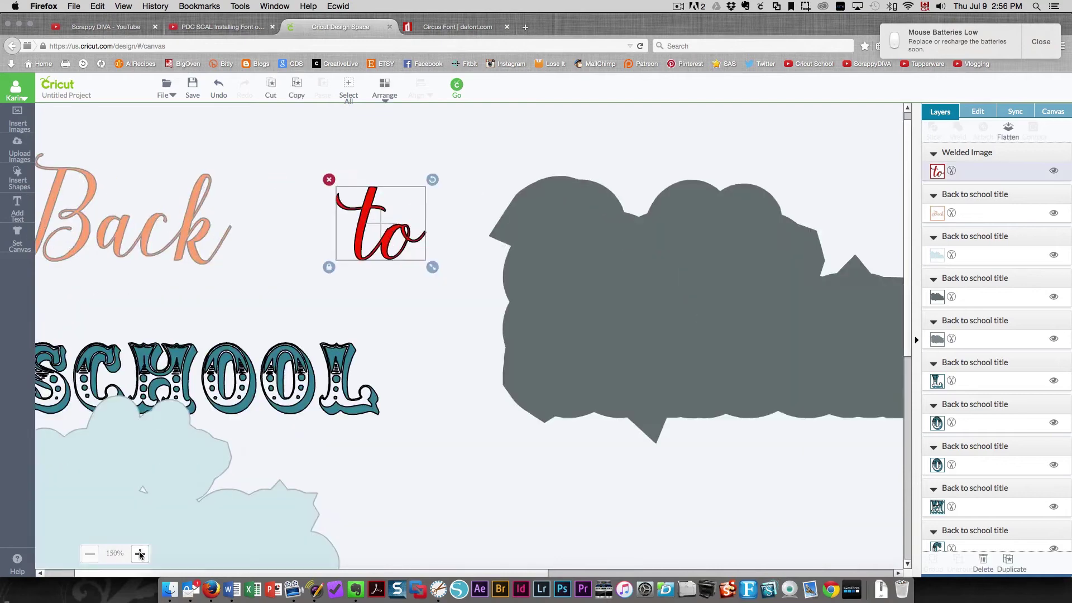
{"action": "left_click", "coordinate": [140, 554]}
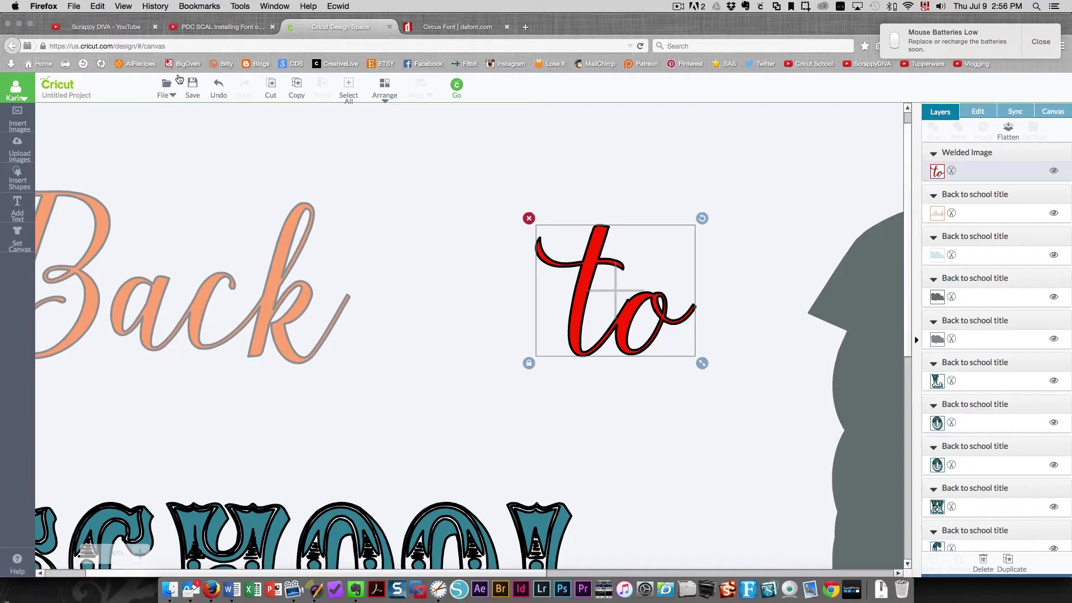
{"action": "left_click", "coordinate": [218, 85]}
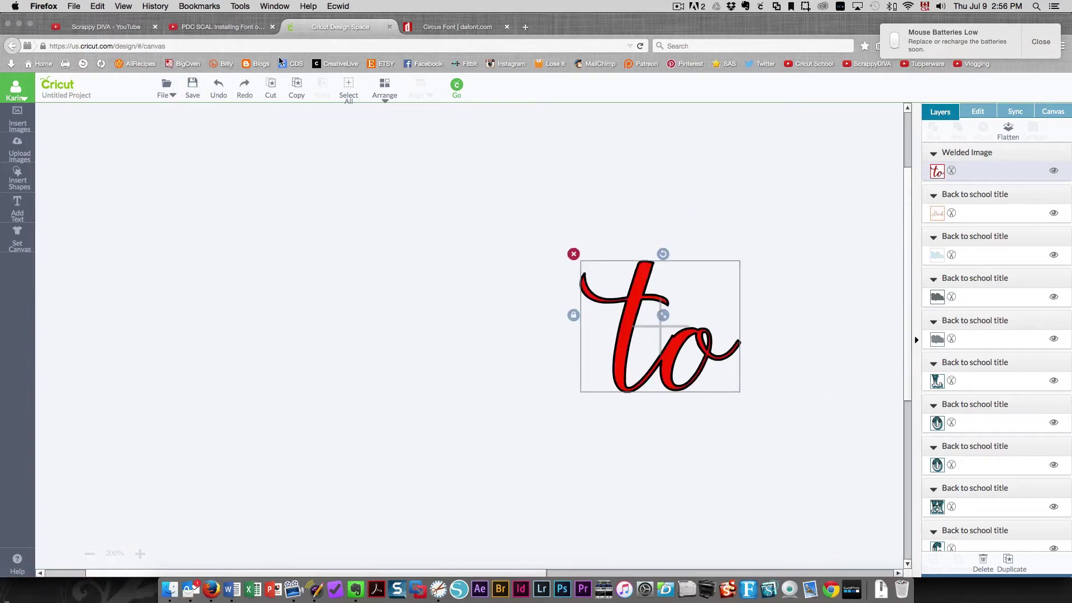
{"action": "left_click", "coordinate": [218, 87]}
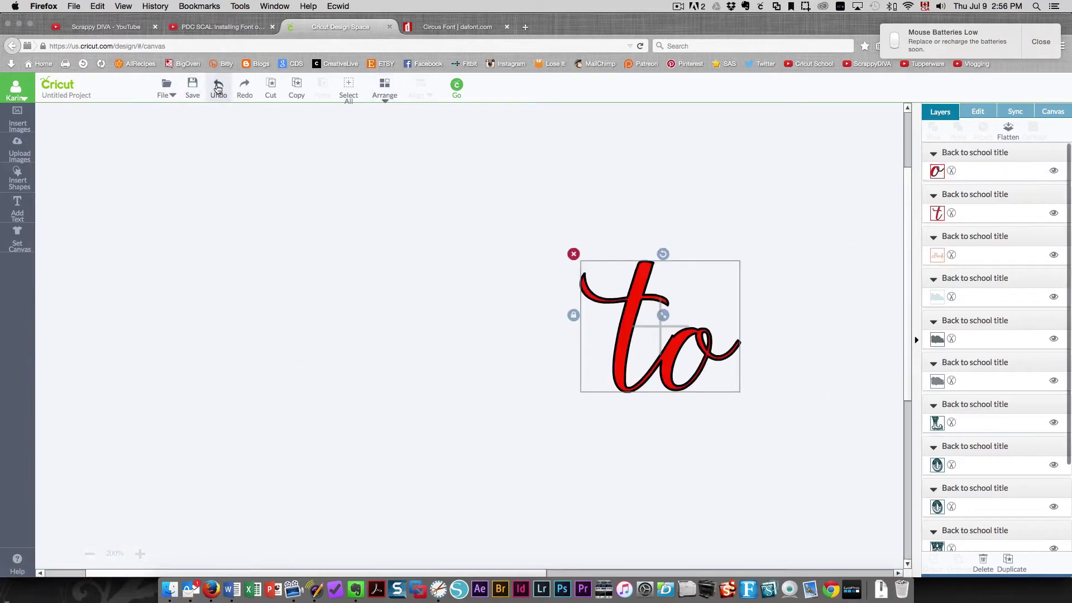
{"action": "left_click", "coordinate": [218, 87]}
Step: Move the red "o" slightly closer to the "t" so the strokes overlap properly, and weld the two letters
{"action": "left_click", "coordinate": [681, 391]}
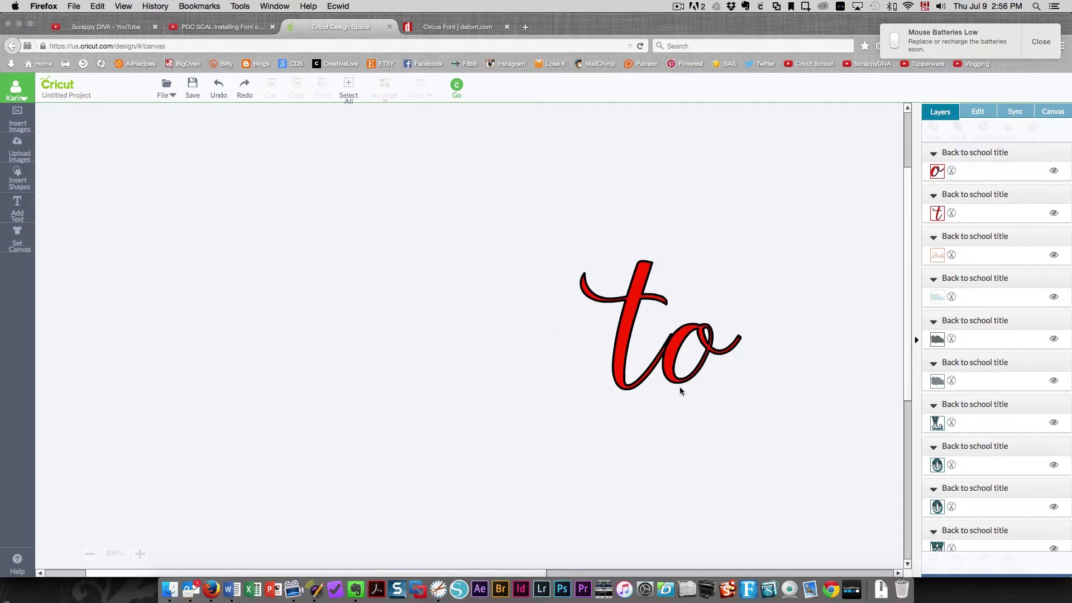
{"action": "left_click_drag", "start_coordinate": [675, 382], "coordinate": [665, 386]}
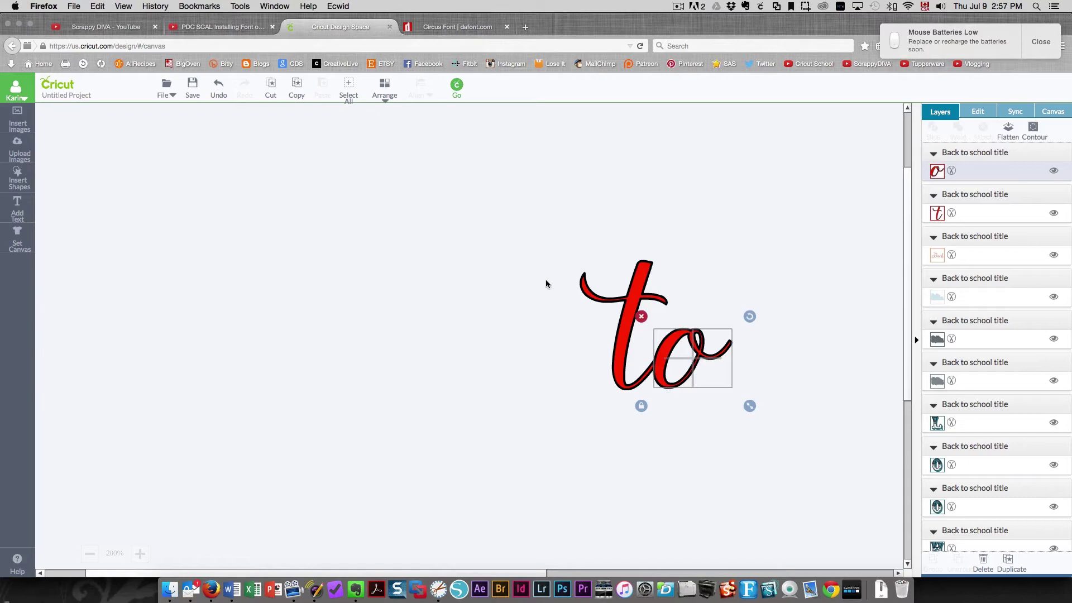
{"action": "left_click_drag", "start_coordinate": [527, 213], "coordinate": [779, 444]}
{"action": "left_click", "coordinate": [958, 132]}
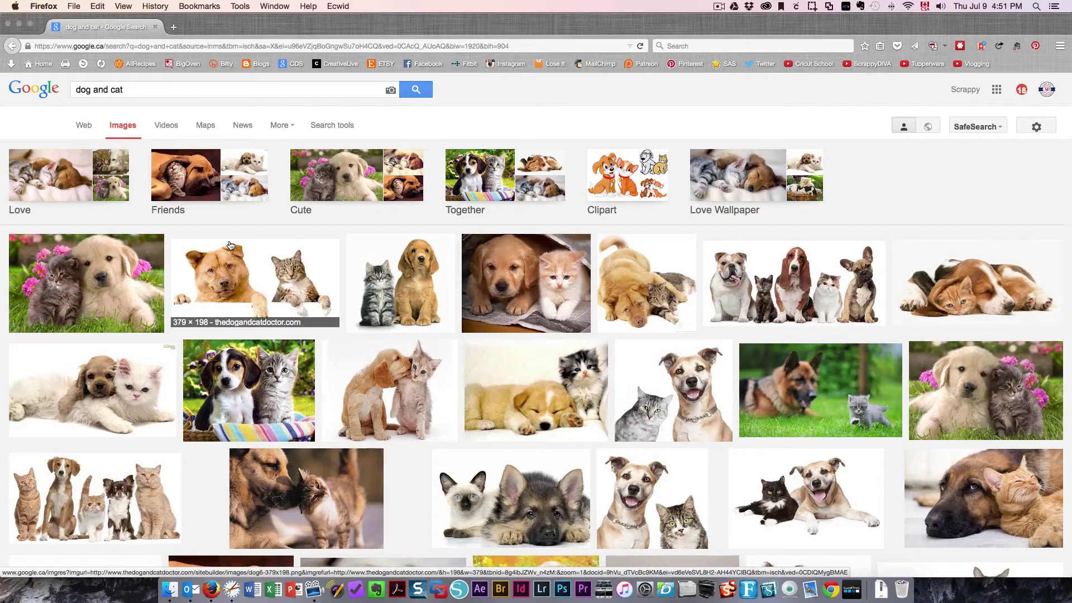
Step: Search Google for "cat and dog illustration" and show the image results
{"action": "scroll", "coordinate": [659, 394], "scroll_direction": "down", "scroll_amount": 7}
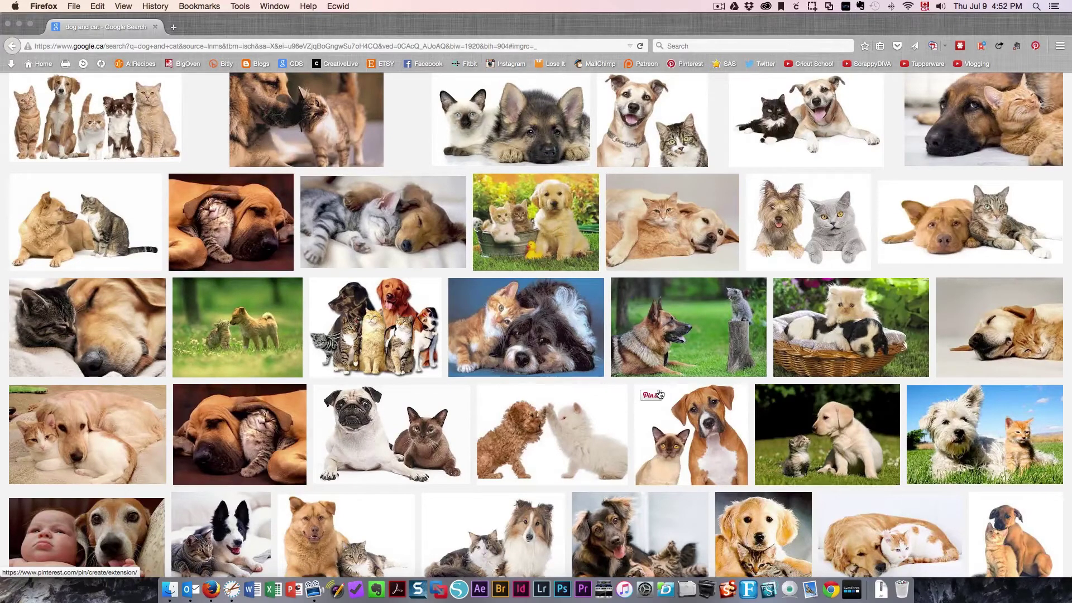
{"action": "left_click", "coordinate": [291, 45]}
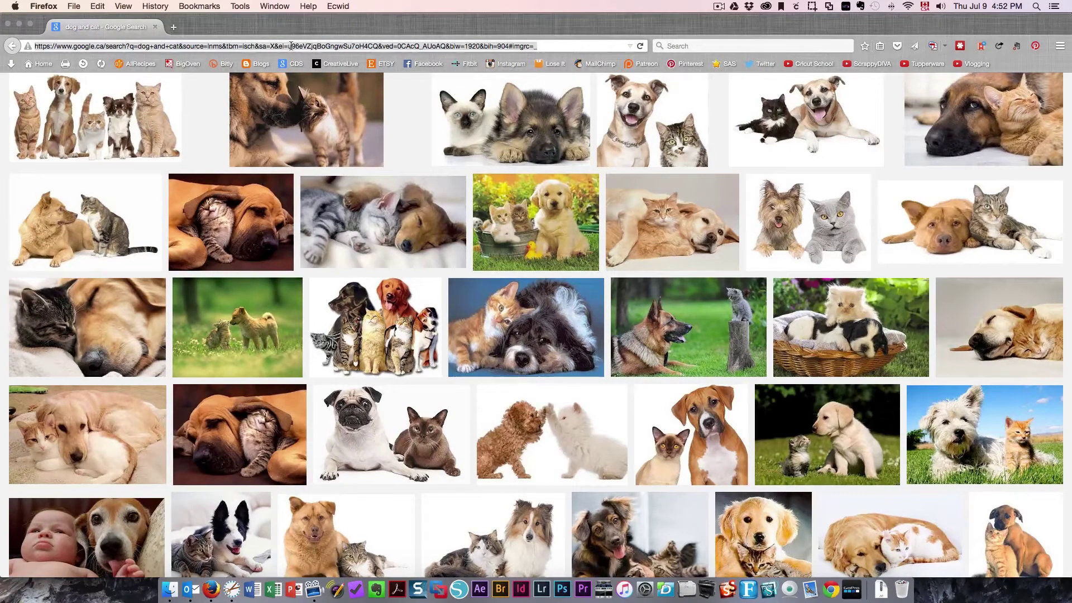
{"action": "type", "text": "cat"}
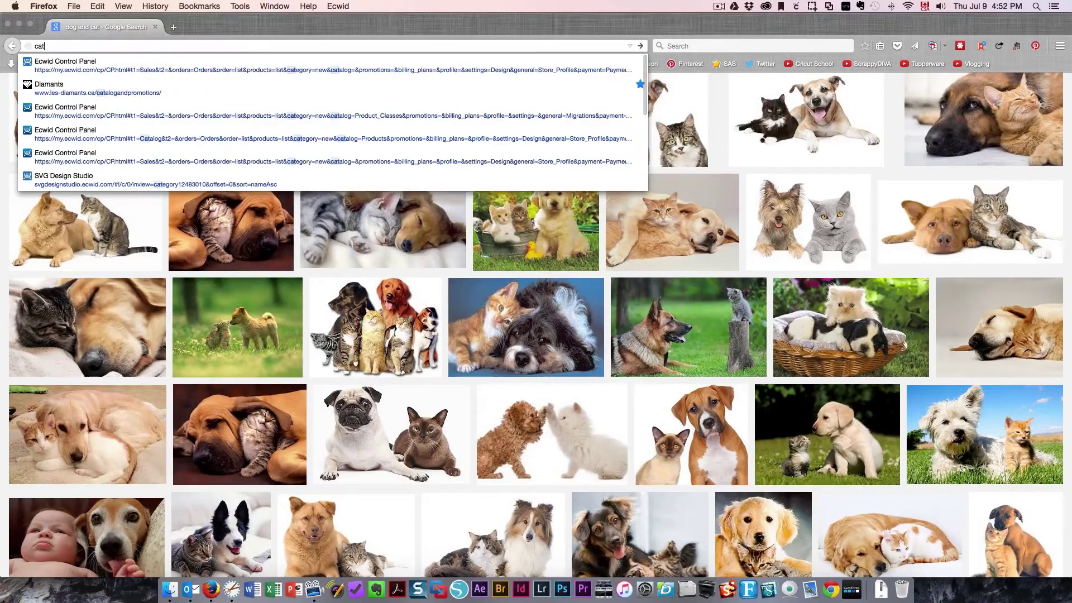
{"action": "type", "text": " and dog"}
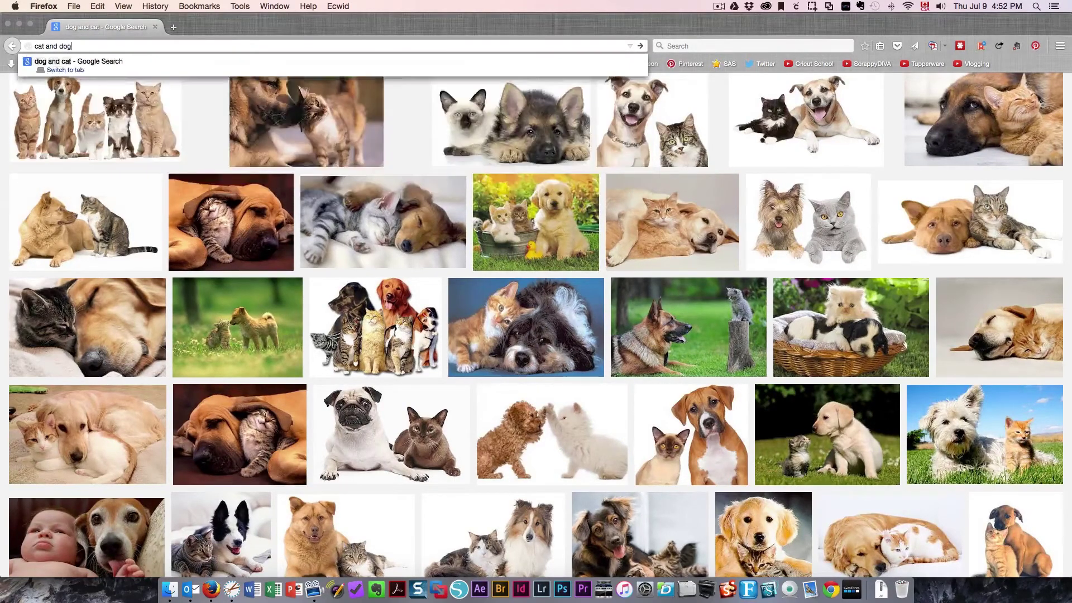
{"action": "type", "text": " illustra"}
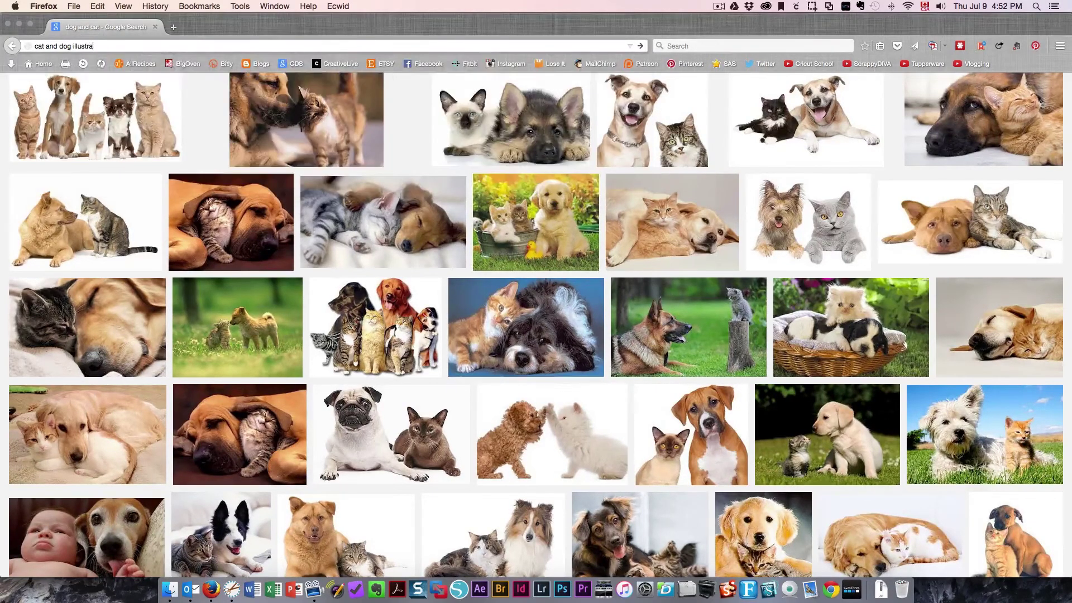
{"action": "type", "text": "tion"}
{"action": "key", "text": "Return"}
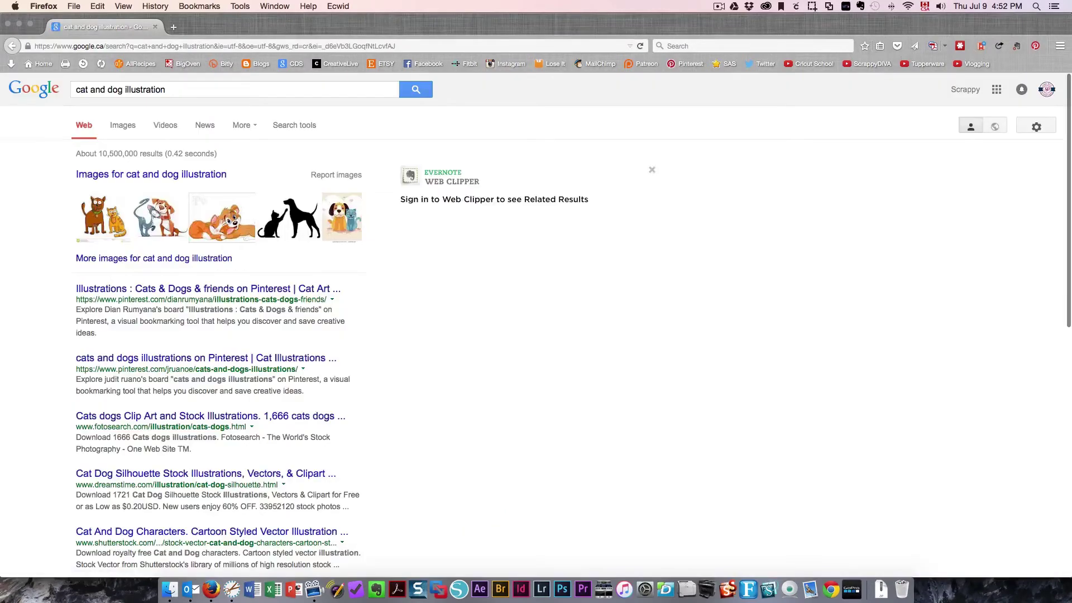
{"action": "left_click", "coordinate": [122, 125]}
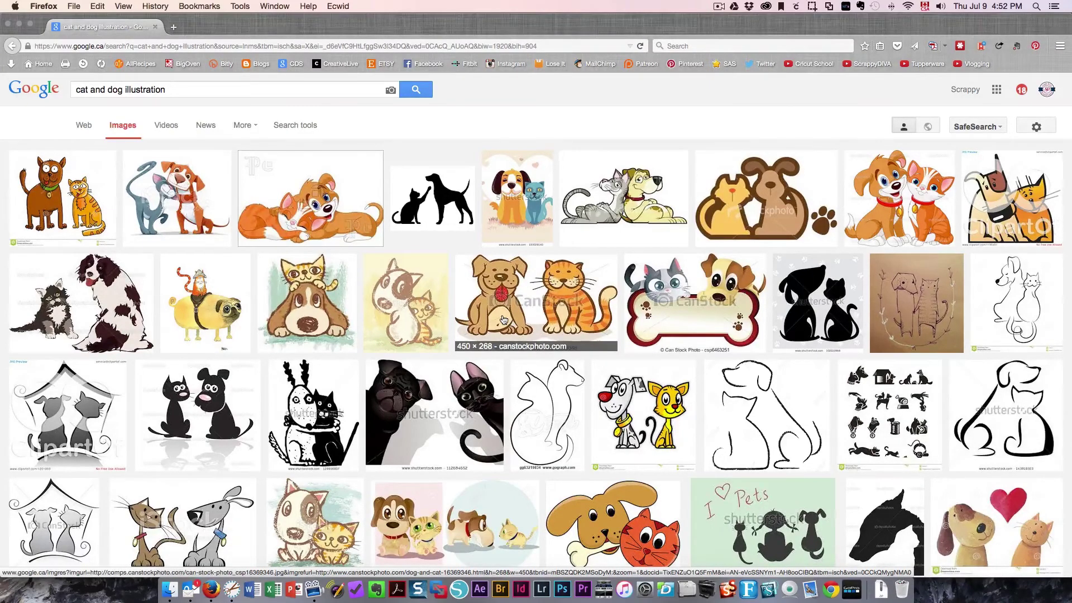
Step: Find the black silhouette of a big dog and little cat among the image results and save it to the Temp folder
{"action": "left_click", "coordinate": [503, 319]}
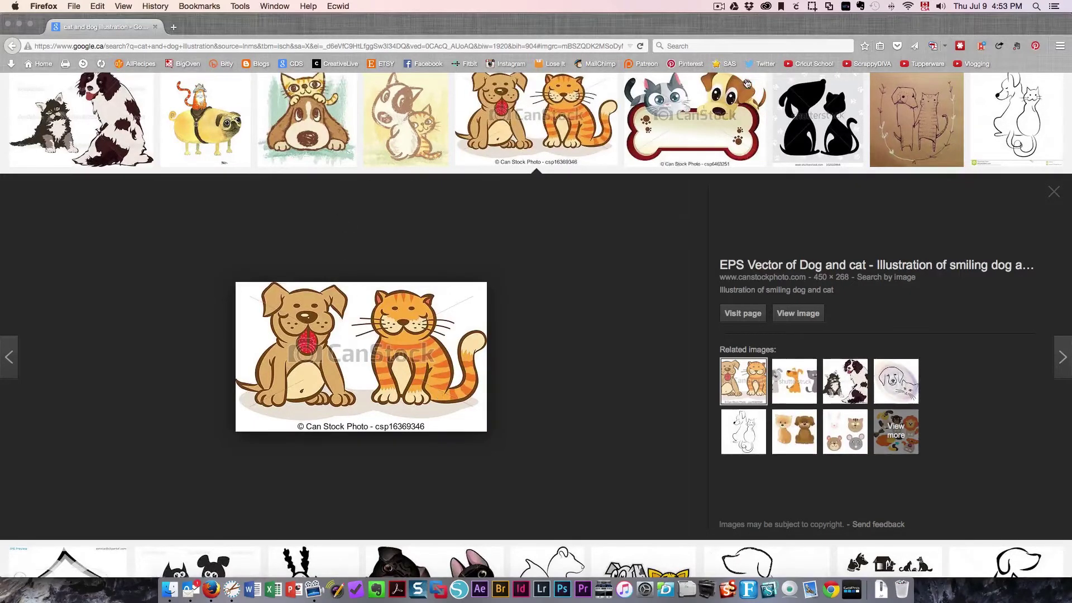
{"action": "left_click", "coordinate": [342, 248]}
{"action": "scroll", "coordinate": [513, 337], "scroll_direction": "down", "scroll_amount": 5}
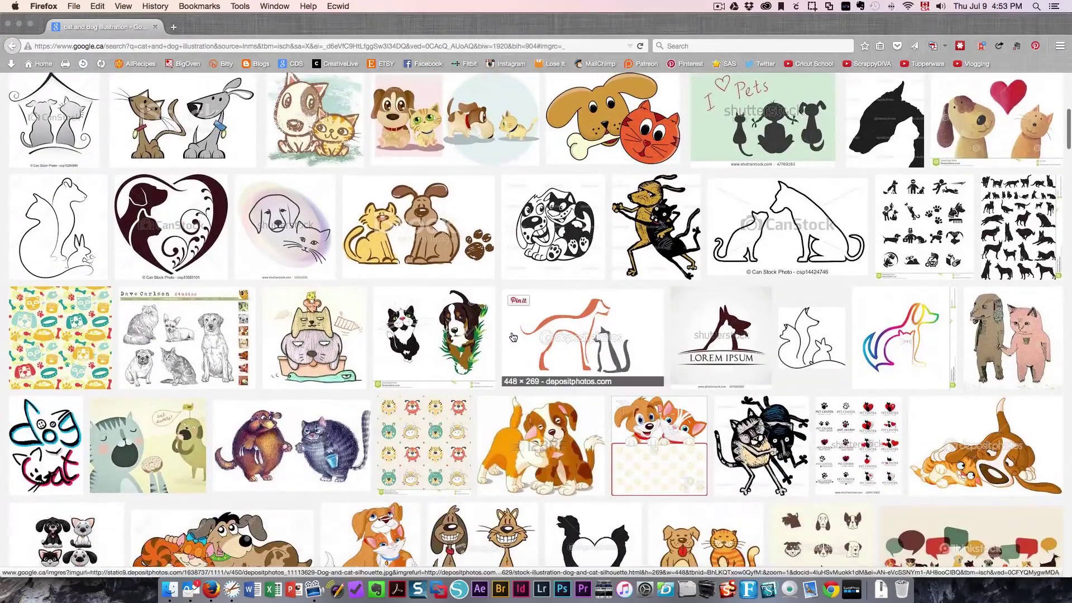
{"action": "scroll", "coordinate": [513, 337], "scroll_direction": "down", "scroll_amount": 4}
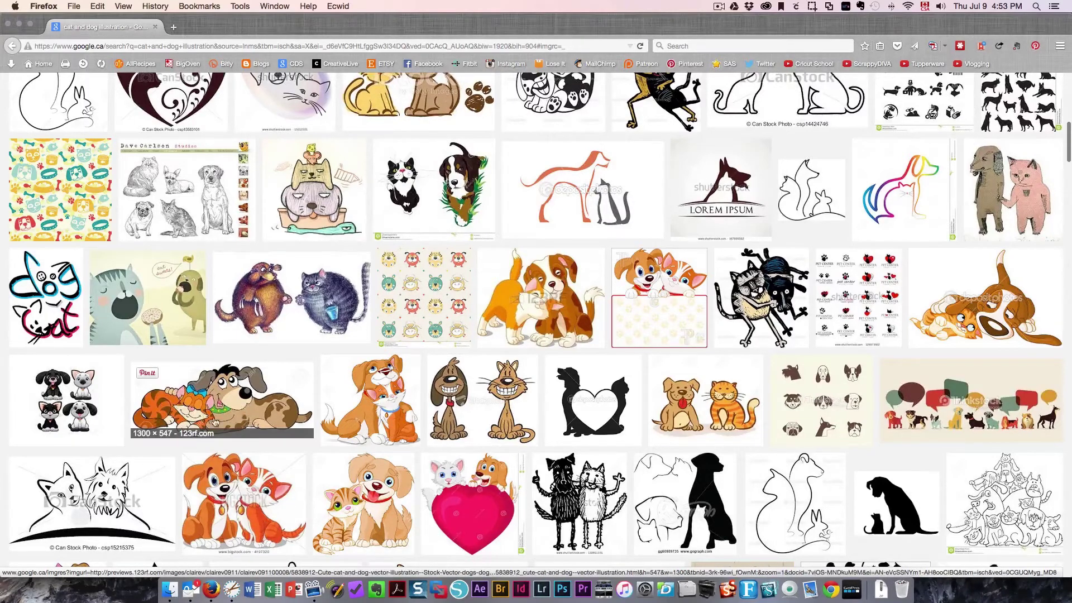
{"action": "scroll", "coordinate": [230, 480], "scroll_direction": "up", "scroll_amount": 1}
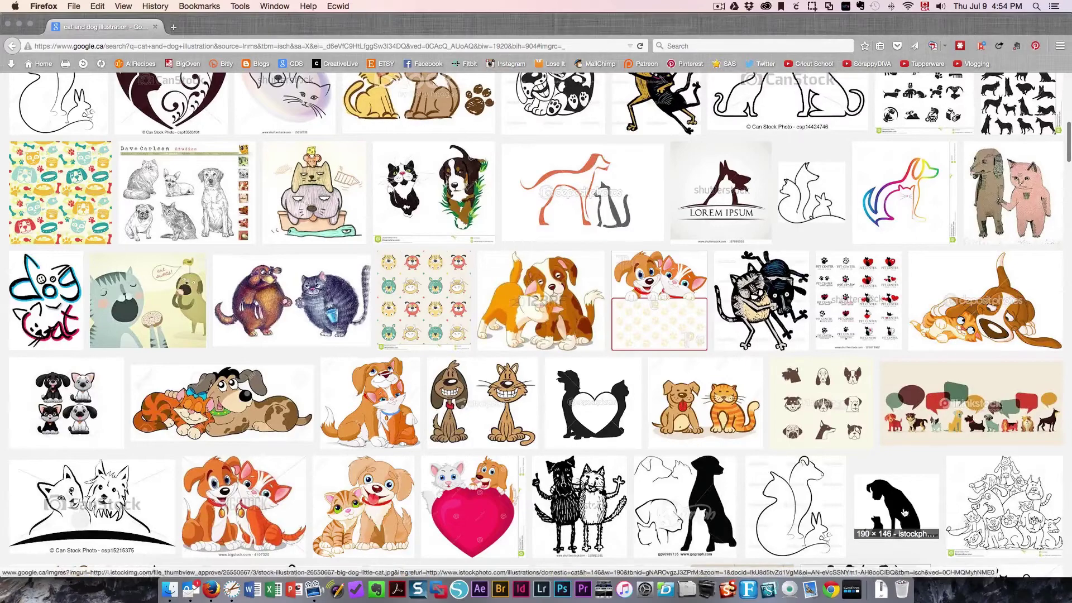
{"action": "left_click", "coordinate": [904, 512]}
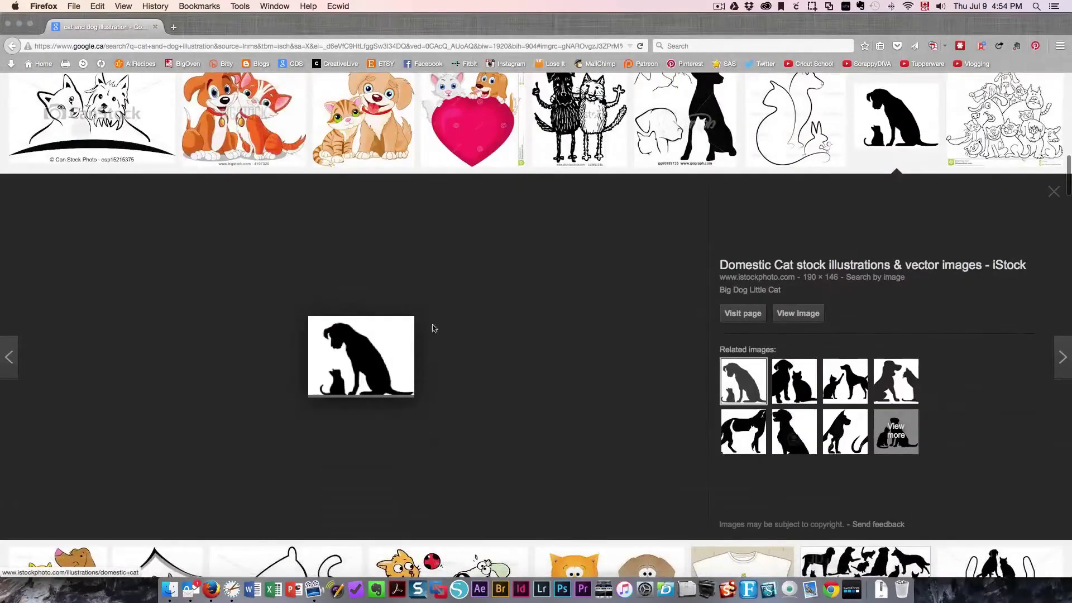
{"action": "right_click", "coordinate": [376, 366]}
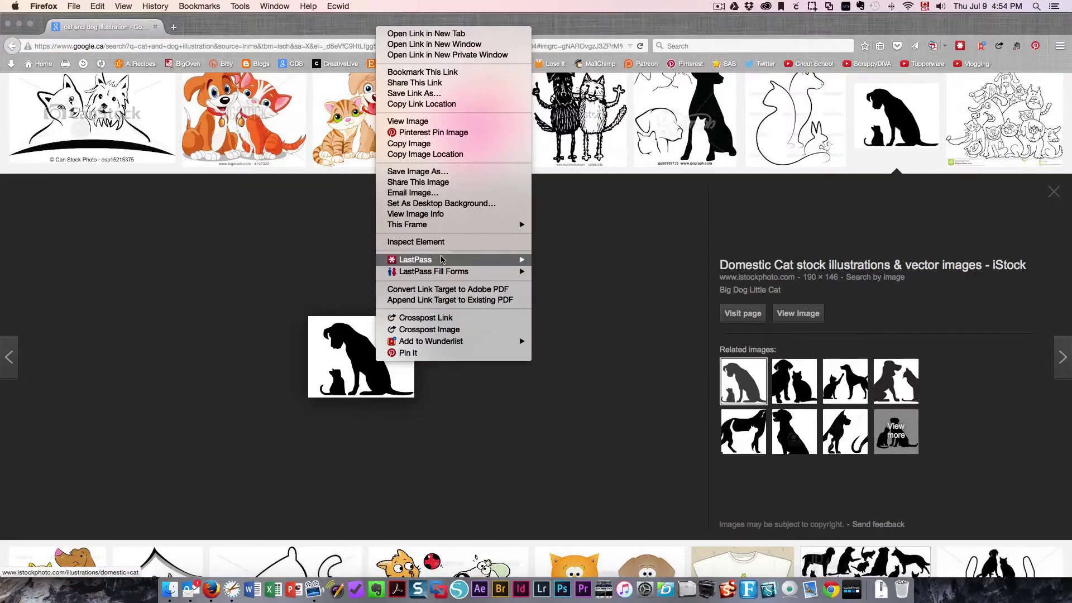
{"action": "left_click", "coordinate": [441, 174]}
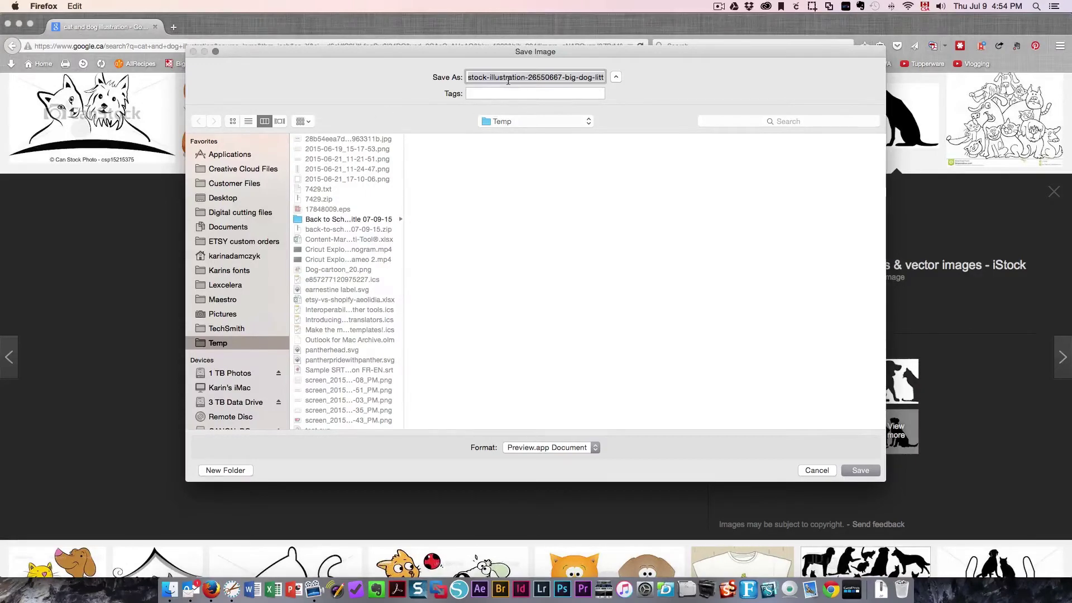
{"action": "left_click", "coordinate": [860, 470]}
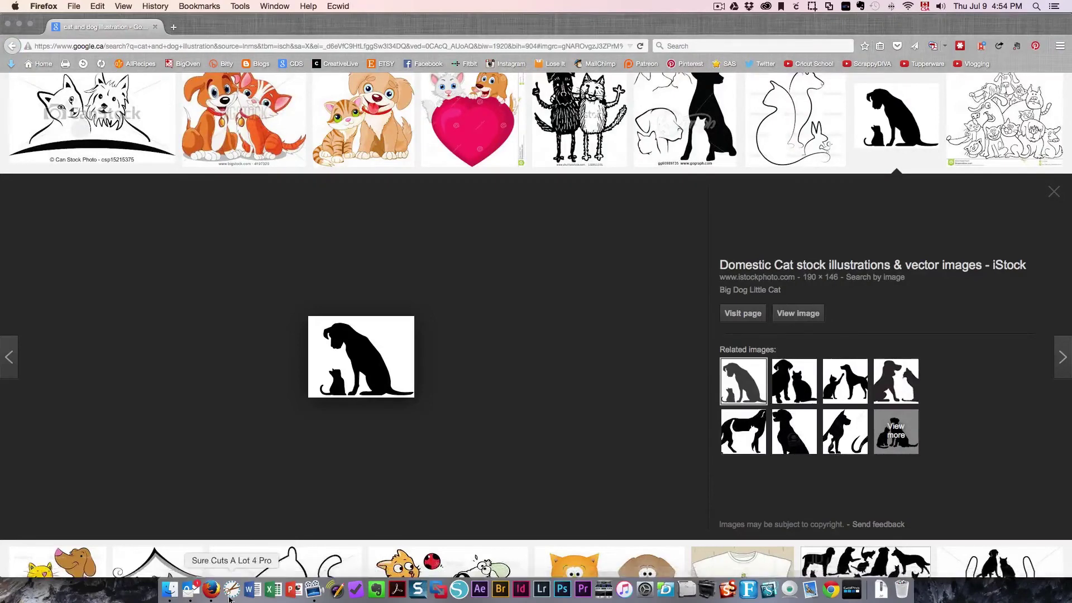
Step: Switch to Sure Cuts A Lot 4 Pro and load the big-dog-little-cat JPG from the Temp folder for image tracing
{"action": "left_click", "coordinate": [229, 597]}
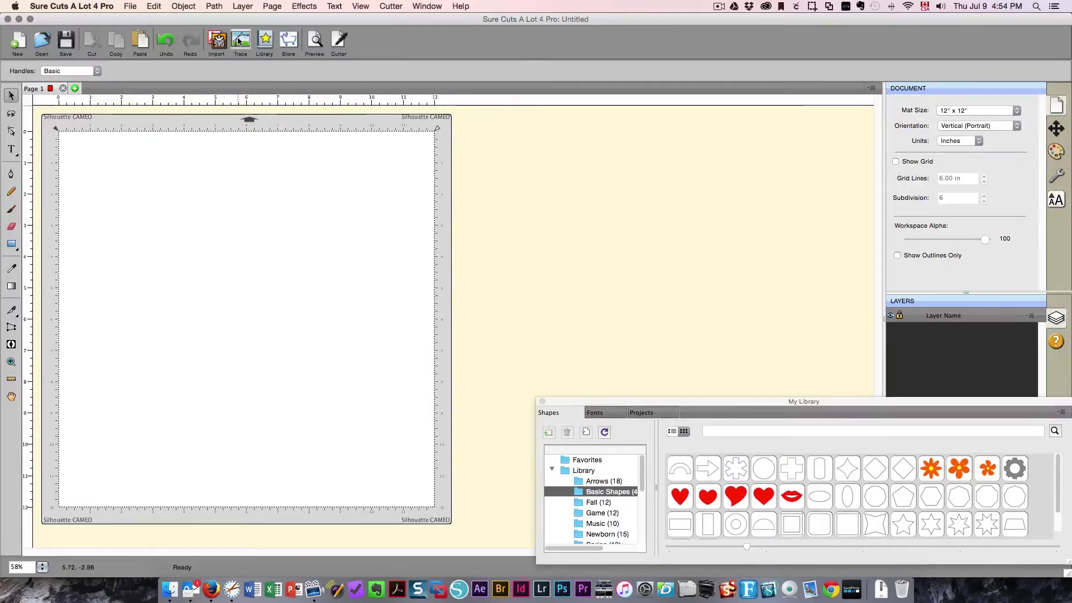
{"action": "left_click", "coordinate": [130, 7]}
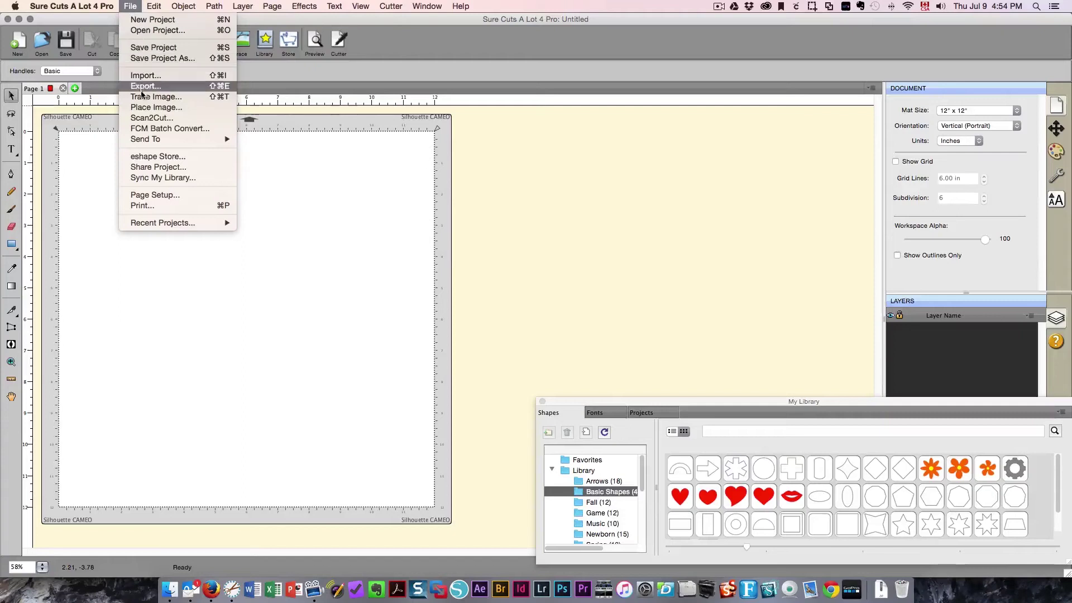
{"action": "left_click", "coordinate": [141, 97]}
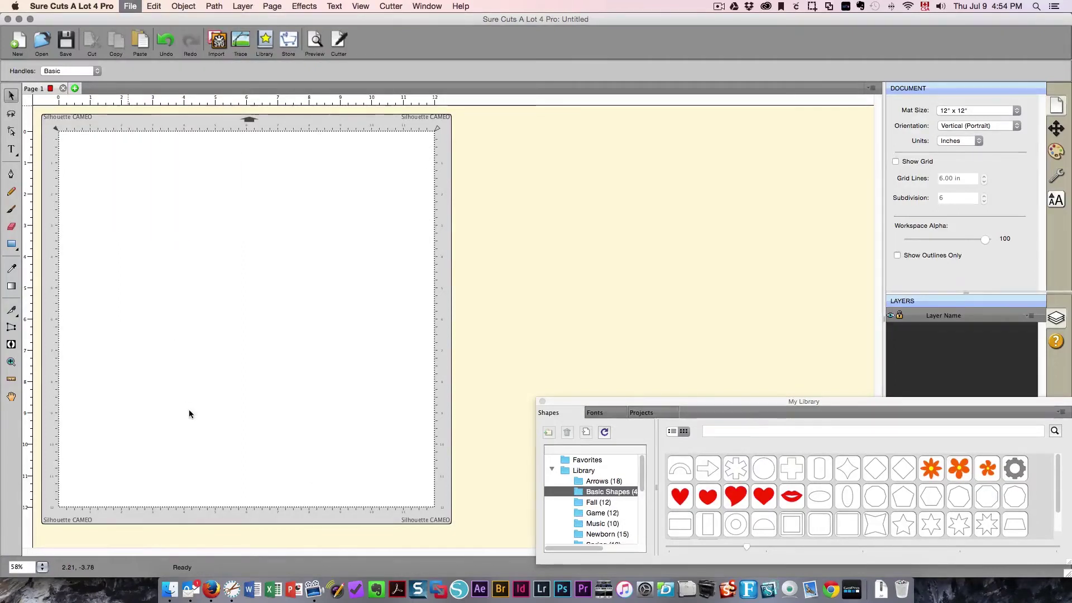
{"action": "left_click", "coordinate": [427, 168]}
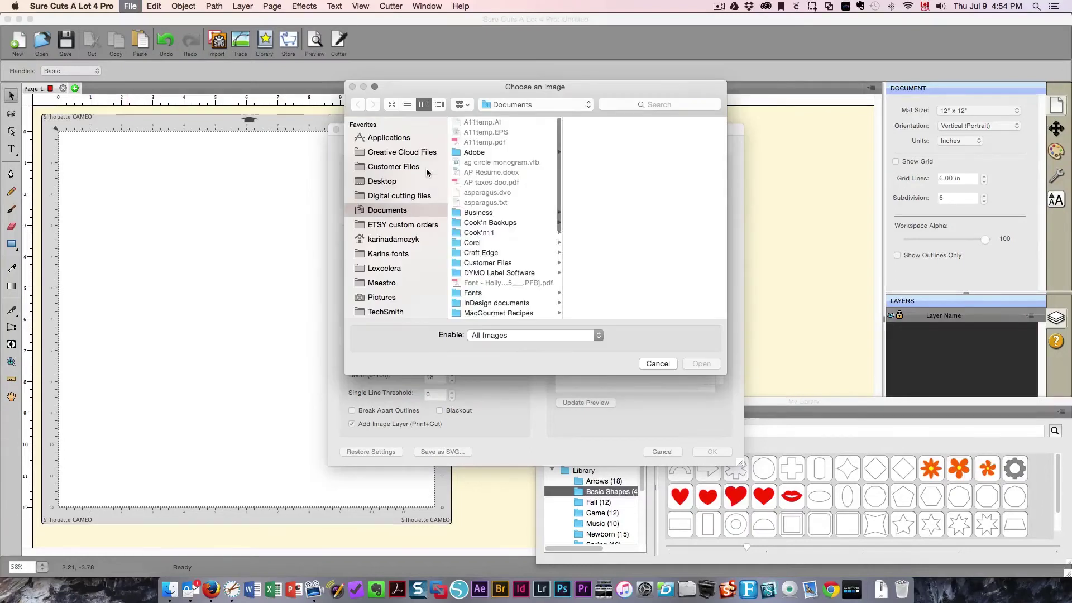
{"action": "scroll", "coordinate": [385, 307], "scroll_direction": "down", "scroll_amount": 2}
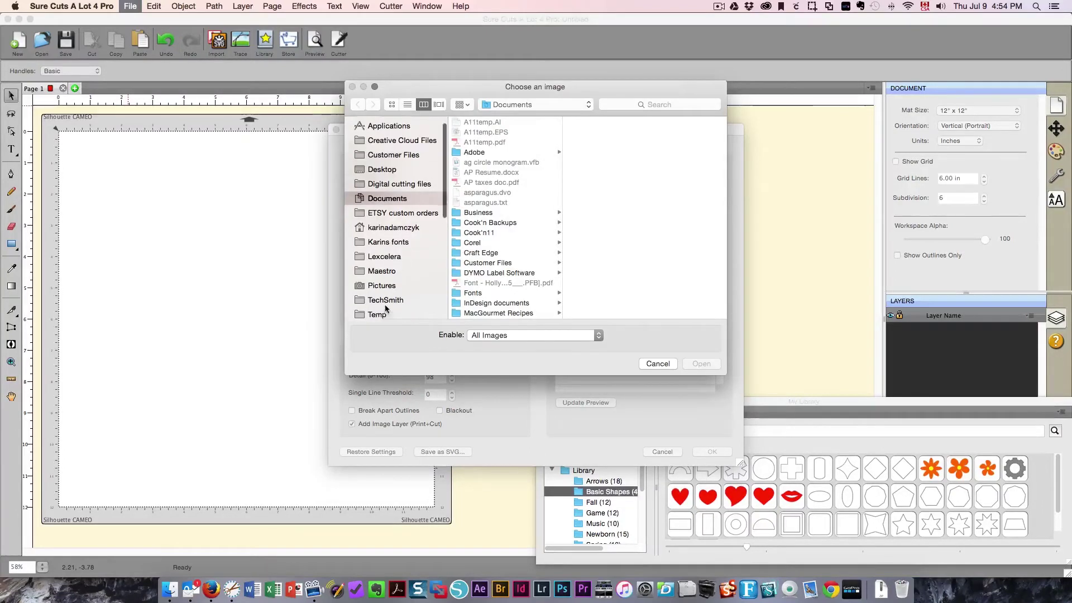
{"action": "left_click", "coordinate": [384, 300]}
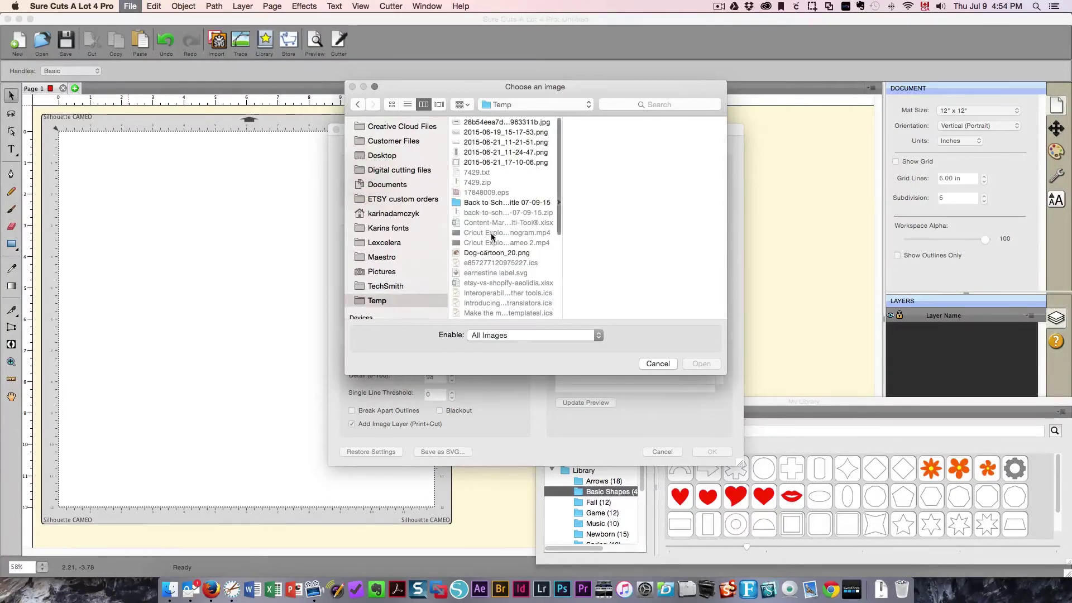
{"action": "scroll", "coordinate": [512, 202], "scroll_direction": "down", "scroll_amount": 5}
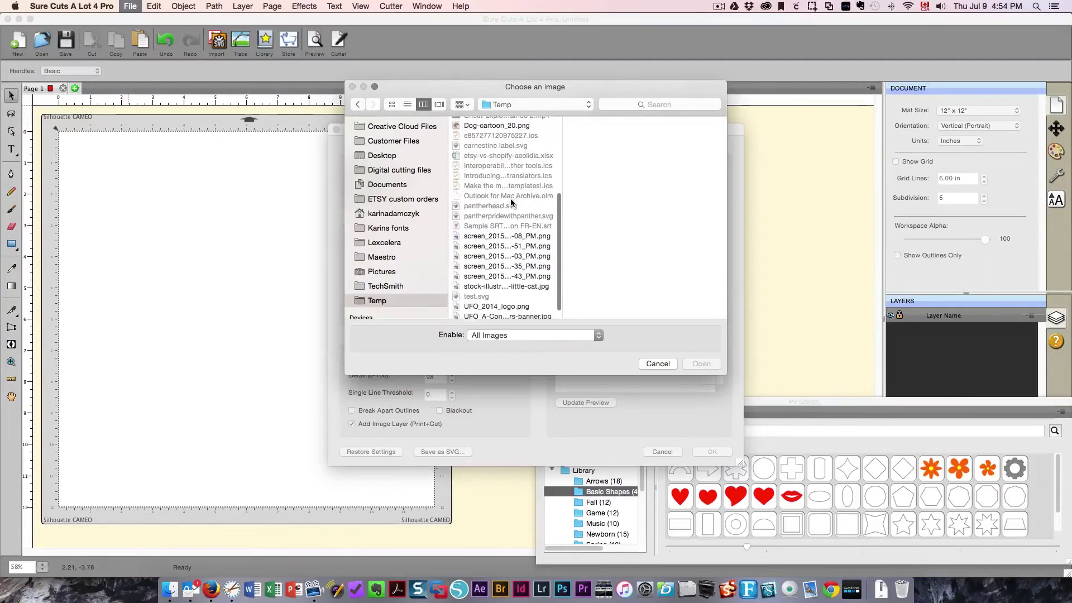
{"action": "scroll", "coordinate": [512, 202], "scroll_direction": "down", "scroll_amount": 1}
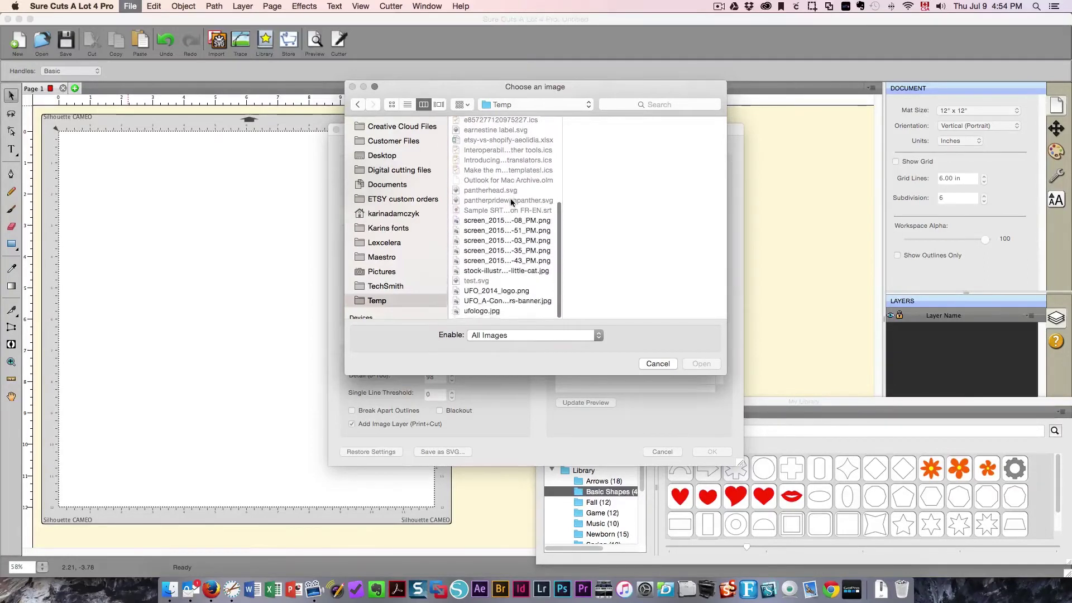
{"action": "left_click", "coordinate": [494, 275]}
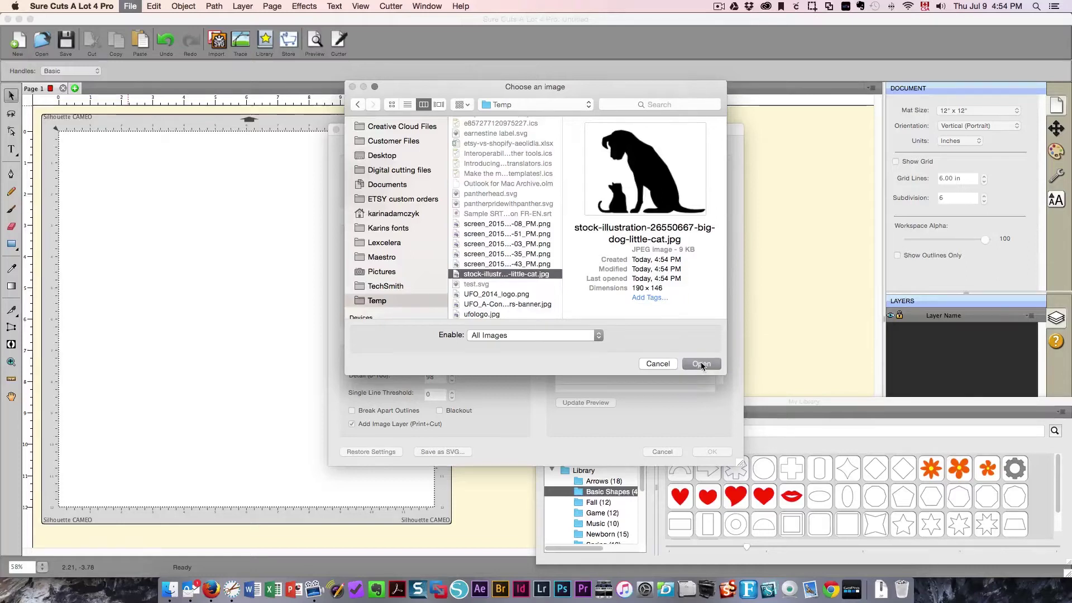
{"action": "left_click", "coordinate": [702, 364]}
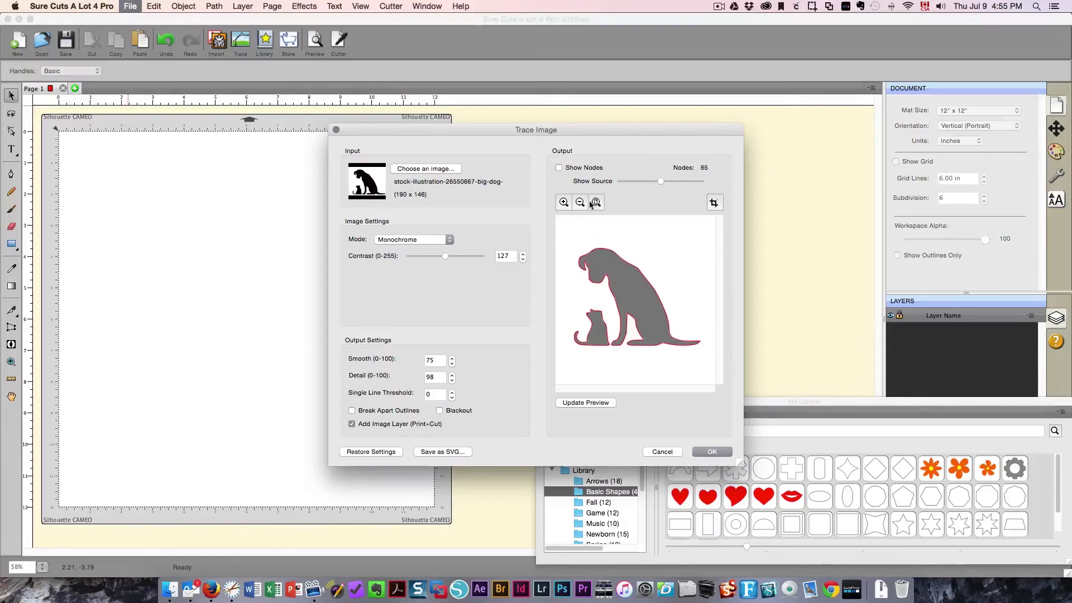
Step: Fade the source image in the trace preview to a light grey so the red trace outline stands out
{"action": "left_click", "coordinate": [564, 202]}
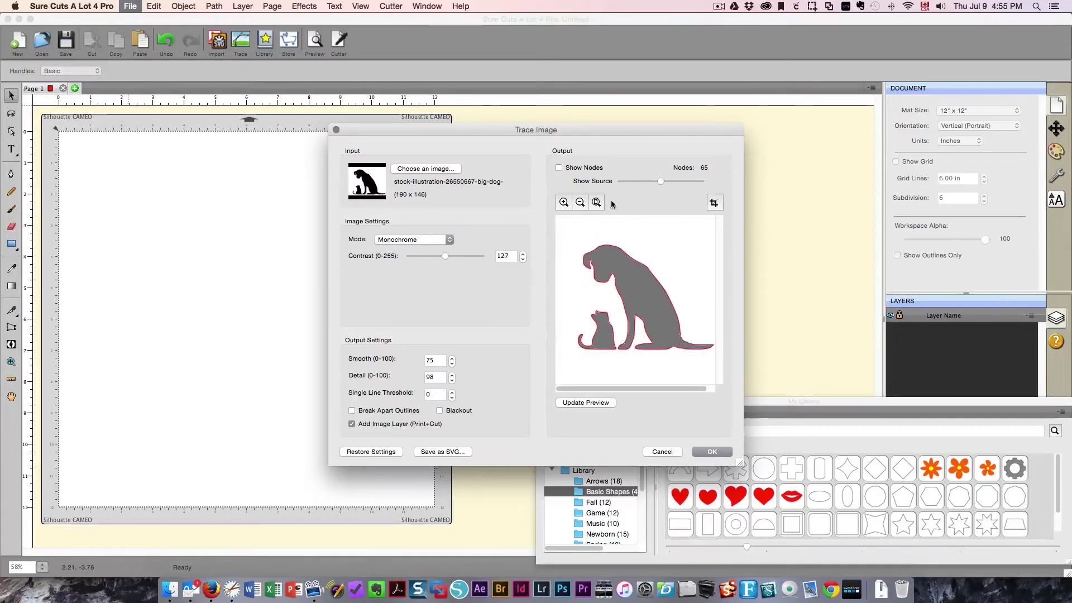
{"action": "left_click_drag", "start_coordinate": [660, 181], "coordinate": [694, 181]}
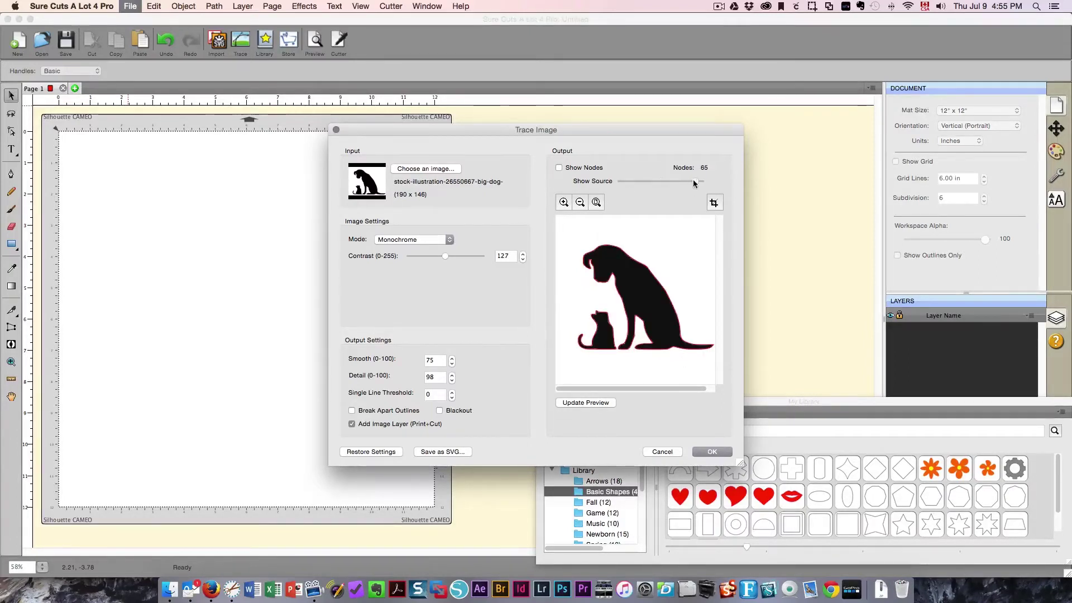
{"action": "left_click", "coordinate": [648, 180]}
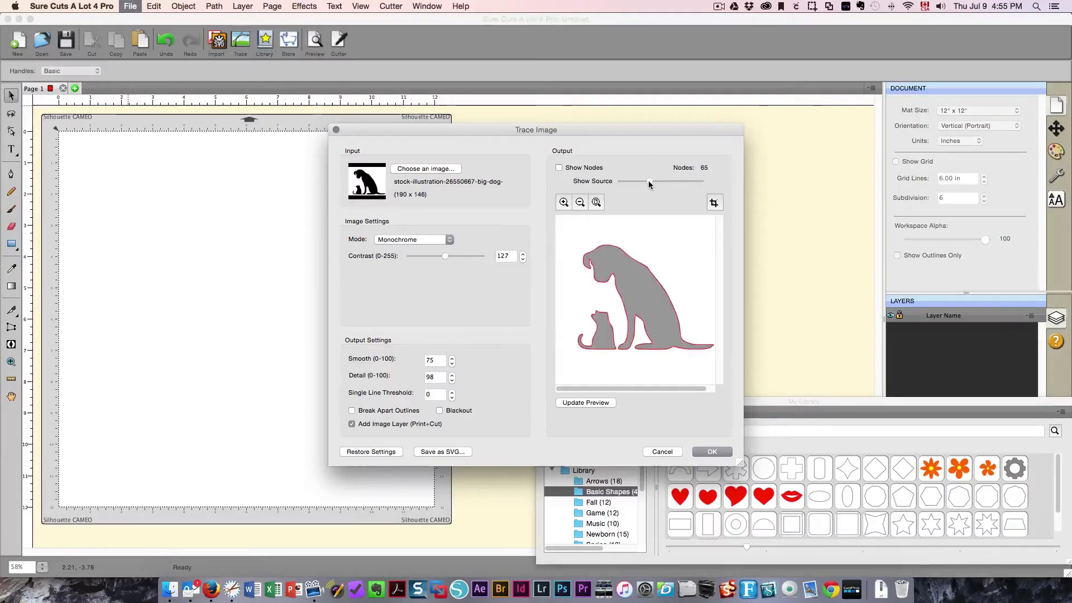
{"action": "left_click_drag", "start_coordinate": [646, 181], "coordinate": [636, 181]}
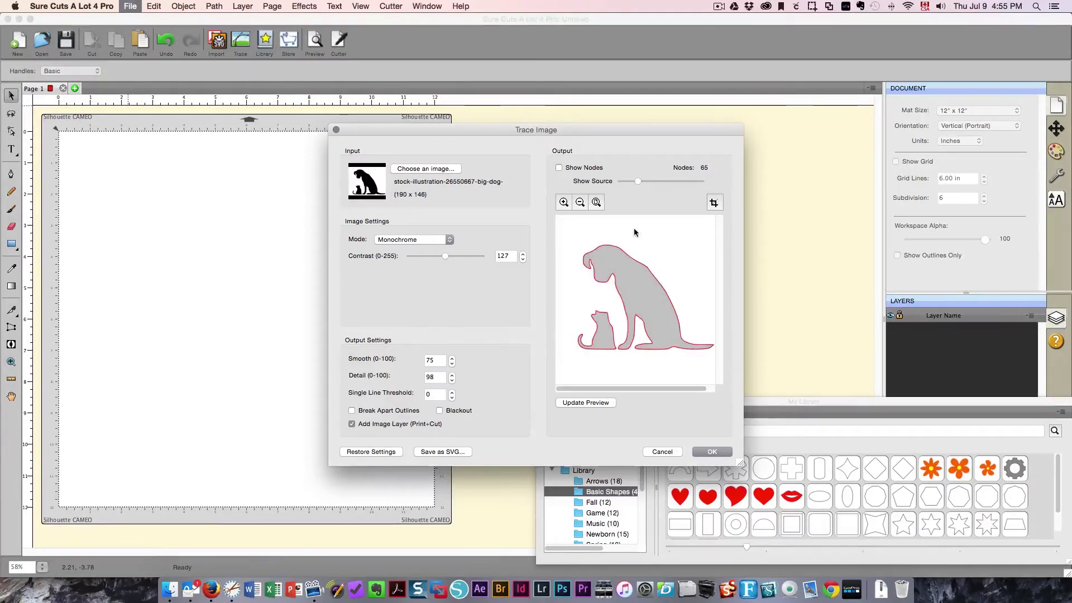
Step: Examine the trace outline closely around the dog's back, hind legs and tail in the preview
{"action": "left_click", "coordinate": [564, 203]}
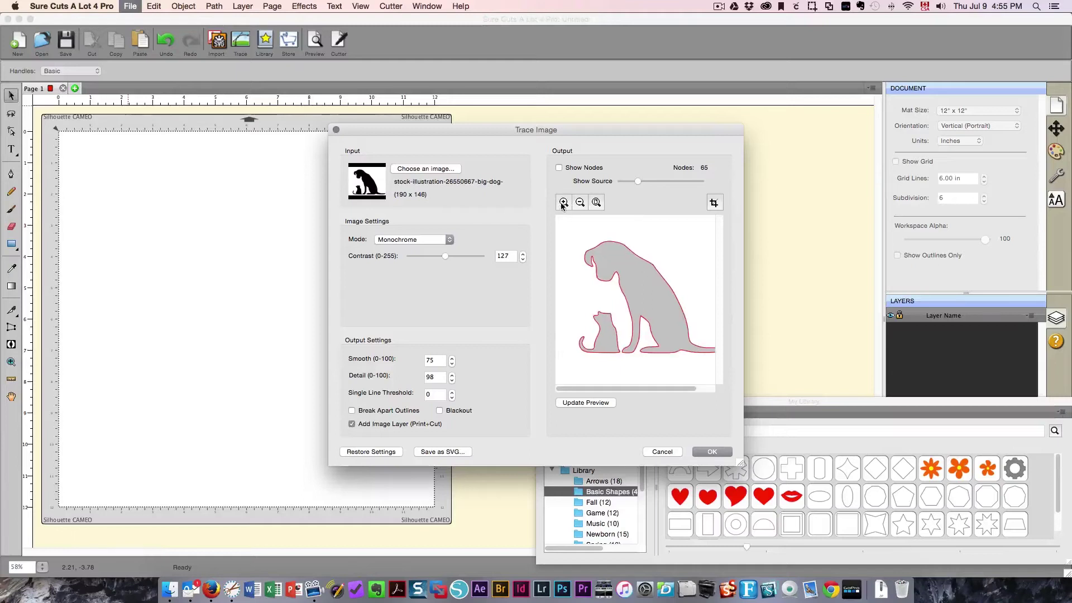
{"action": "left_click", "coordinate": [563, 202]}
{"action": "left_click", "coordinate": [563, 202]}
{"action": "left_click", "coordinate": [563, 202]}
{"action": "left_click", "coordinate": [563, 203]}
{"action": "left_click", "coordinate": [563, 203]}
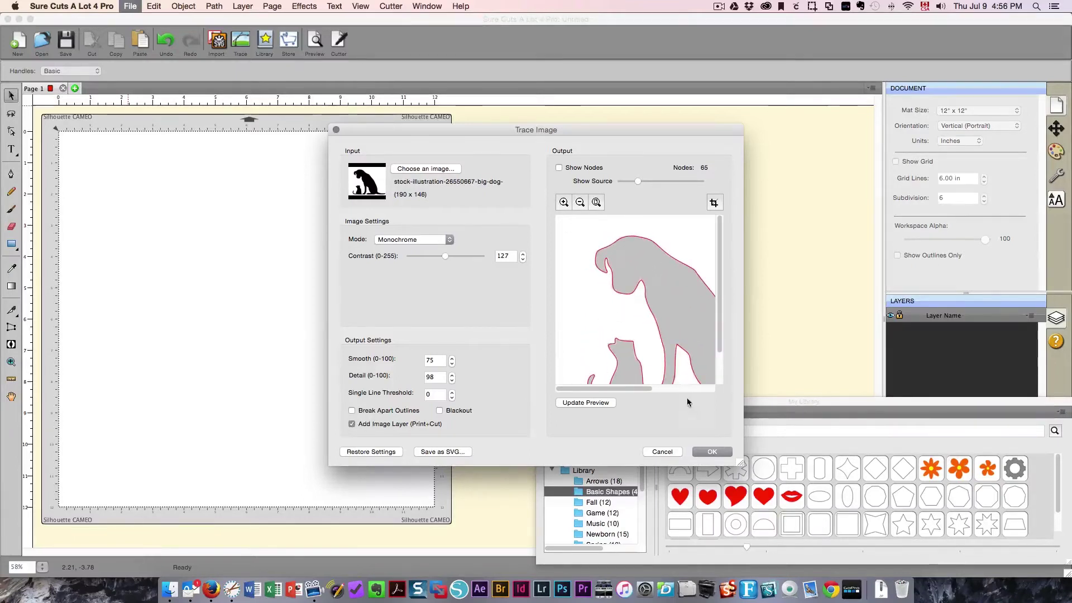
{"action": "left_click", "coordinate": [704, 388]}
{"action": "left_click", "coordinate": [717, 375]}
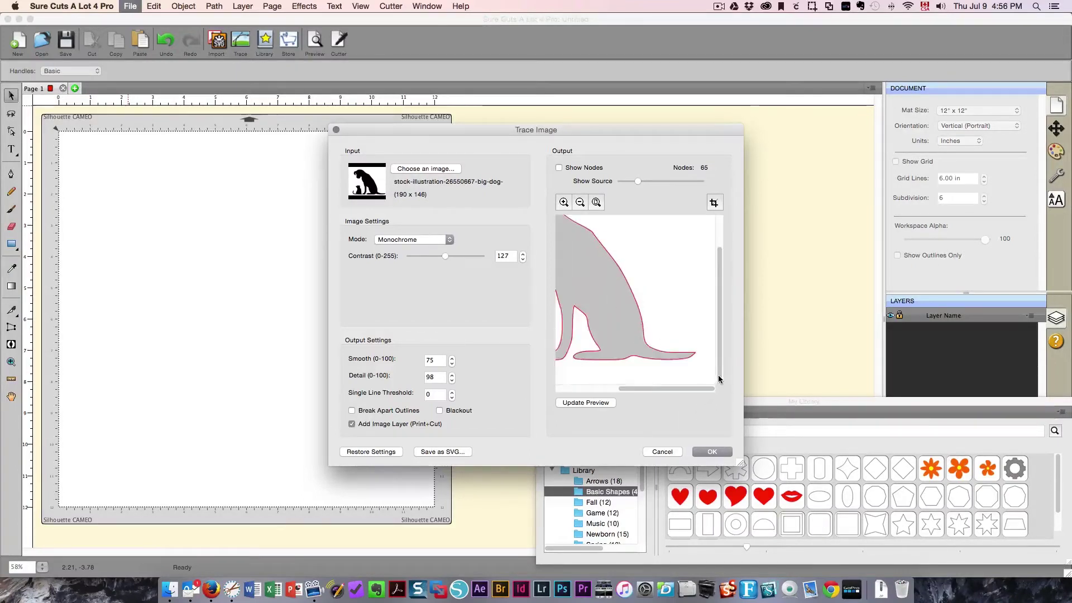
{"action": "left_click", "coordinate": [564, 202]}
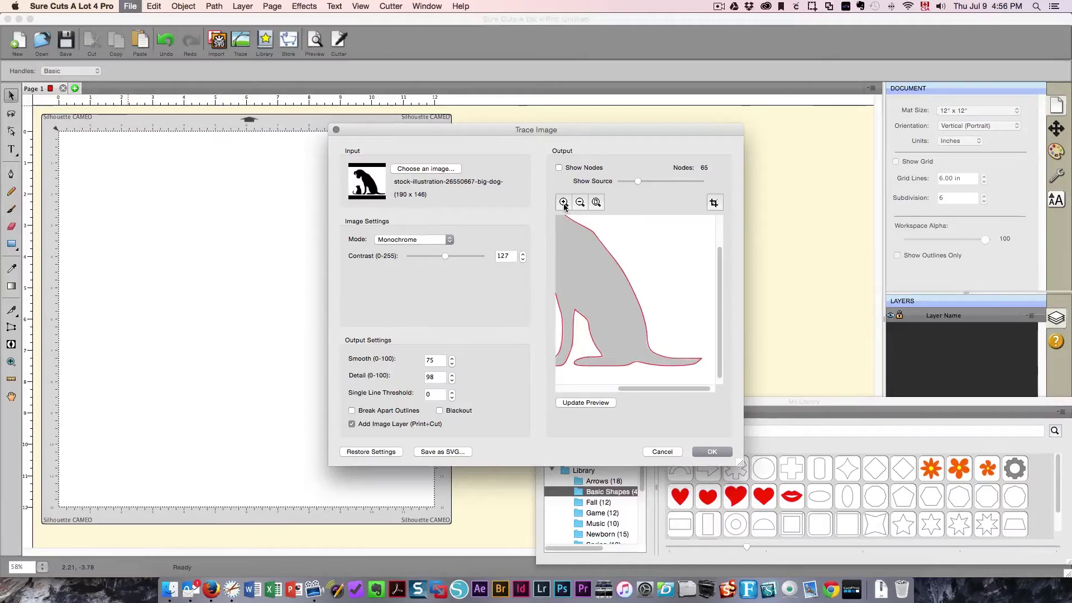
{"action": "left_click", "coordinate": [564, 203]}
{"action": "left_click", "coordinate": [564, 203]}
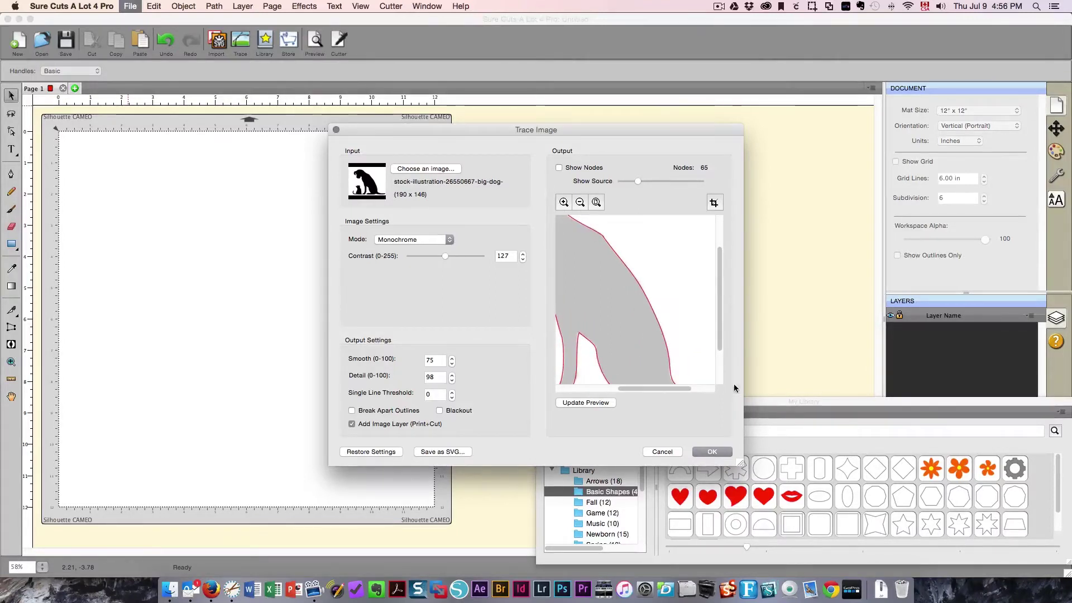
{"action": "scroll", "coordinate": [698, 358], "scroll_direction": "down", "scroll_amount": 3}
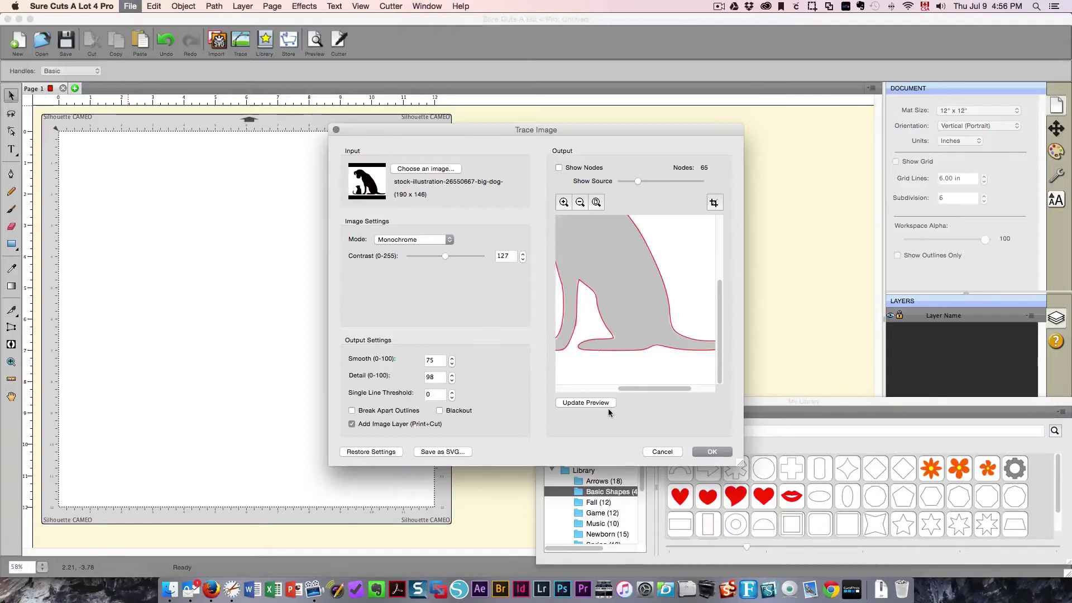
{"action": "left_click", "coordinate": [591, 402]}
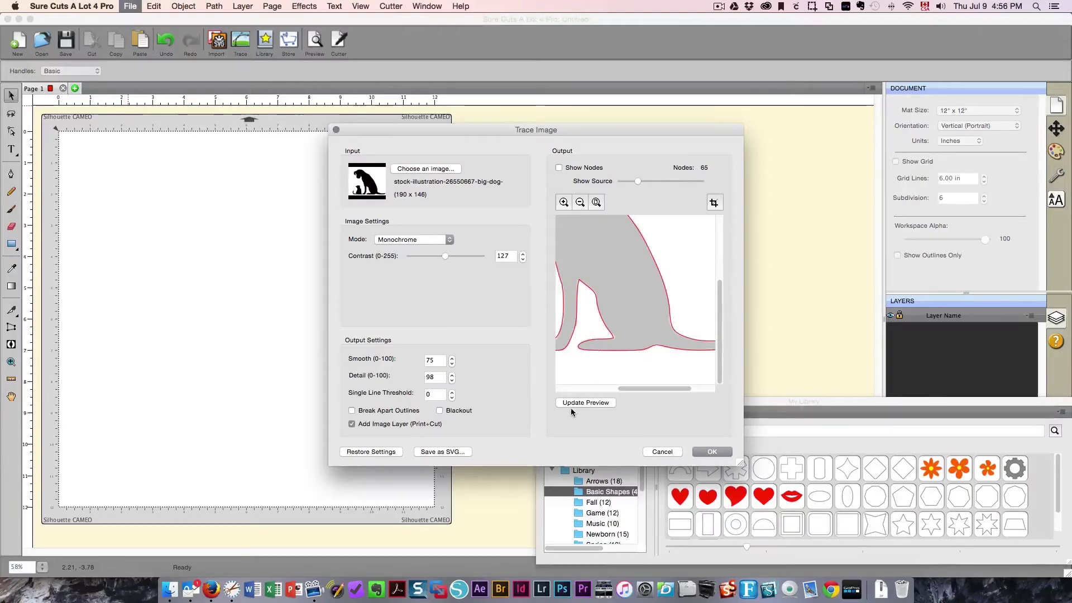
Step: Raise the trace's Smooth setting to 90 and update the preview
{"action": "left_click", "coordinate": [452, 360]}
{"action": "left_click", "coordinate": [452, 360]}
{"action": "left_click", "coordinate": [453, 360]}
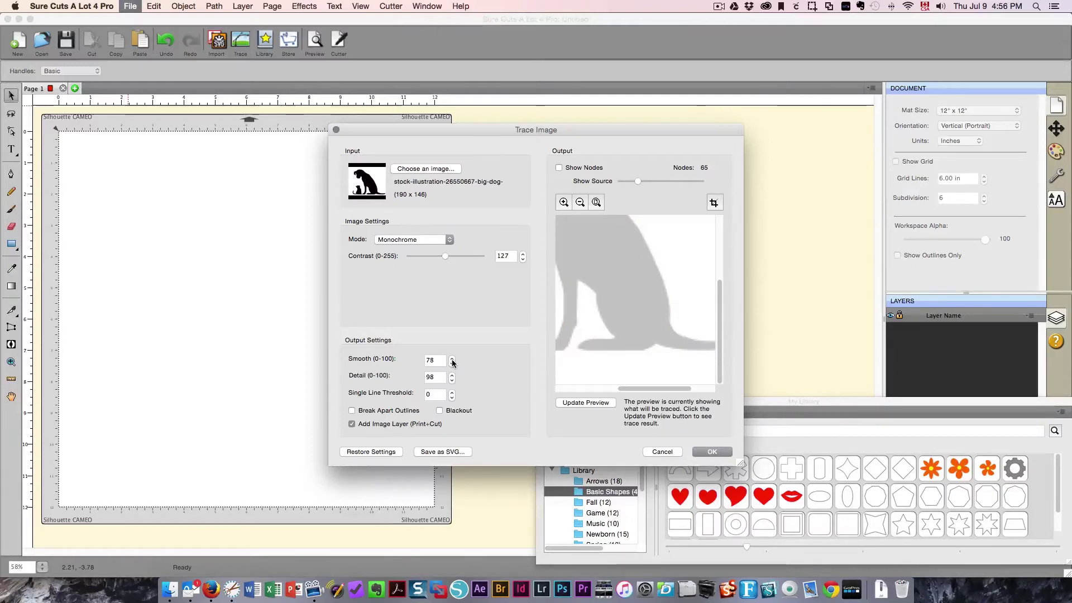
{"action": "left_click", "coordinate": [453, 359]}
{"action": "left_click", "coordinate": [452, 359]}
{"action": "left_click", "coordinate": [452, 359]}
{"action": "left_click", "coordinate": [452, 359]}
{"action": "left_click", "coordinate": [452, 359]}
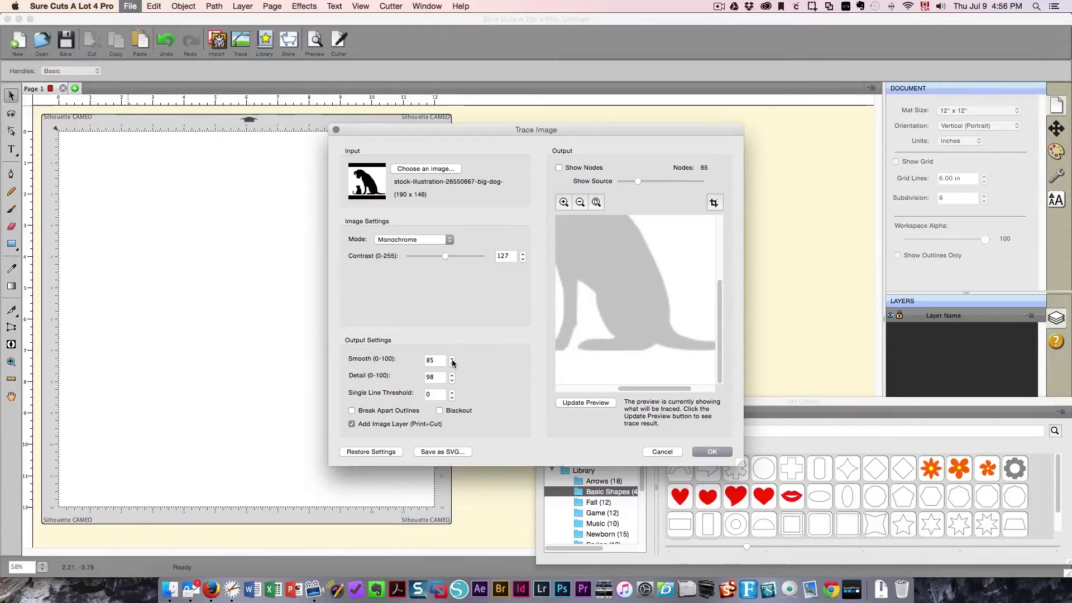
{"action": "left_click", "coordinate": [452, 359]}
{"action": "left_click", "coordinate": [452, 359]}
{"action": "left_click", "coordinate": [452, 359]}
{"action": "left_click", "coordinate": [452, 359]}
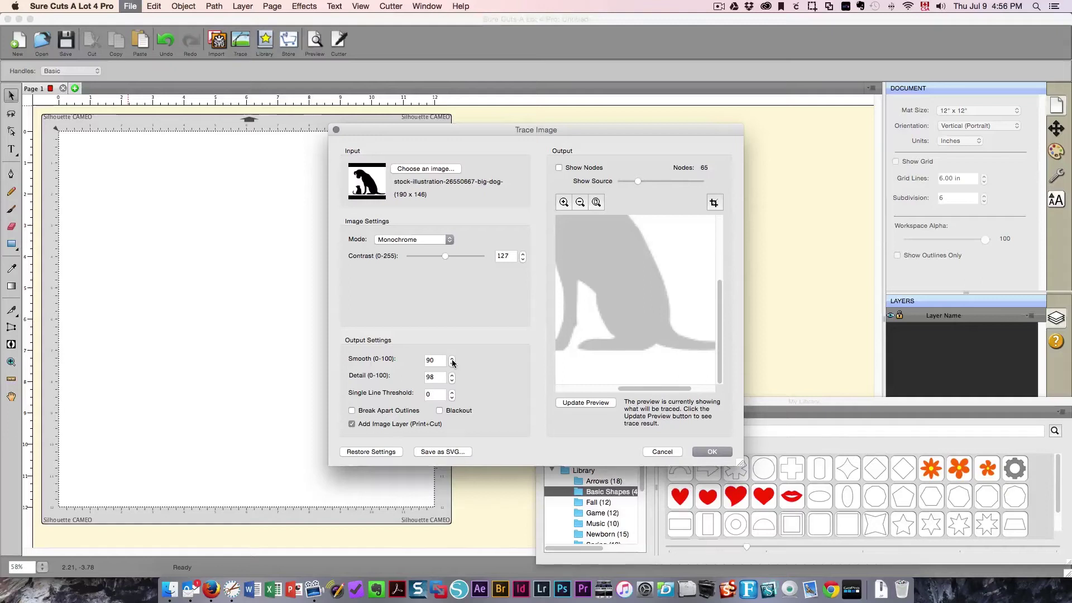
{"action": "left_click", "coordinate": [581, 403]}
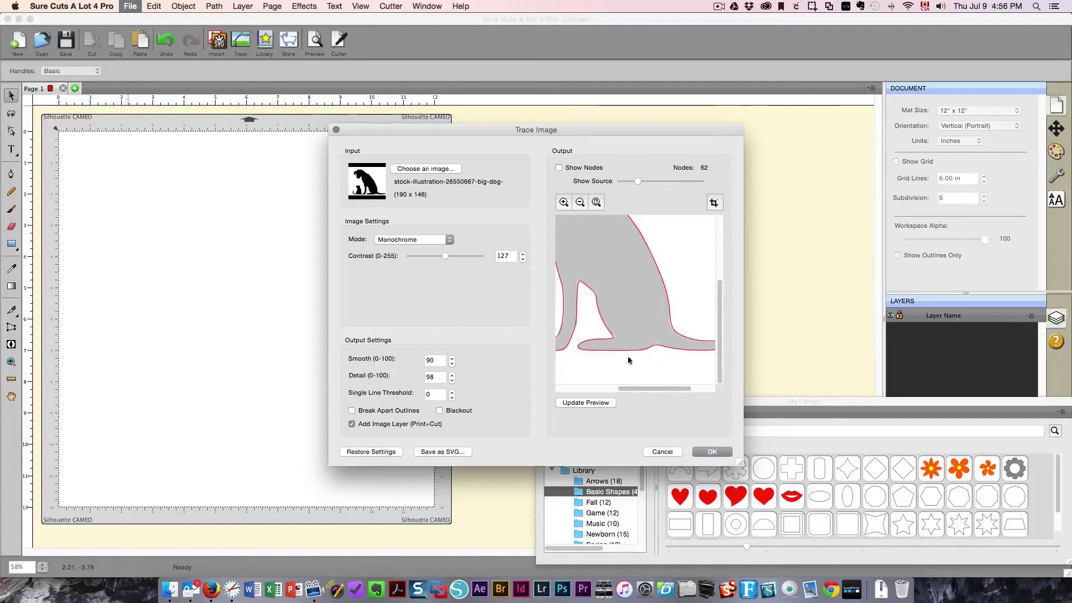
Step: Set the trace's Smooth value to 50 and update the preview
{"action": "left_click", "coordinate": [452, 365]}
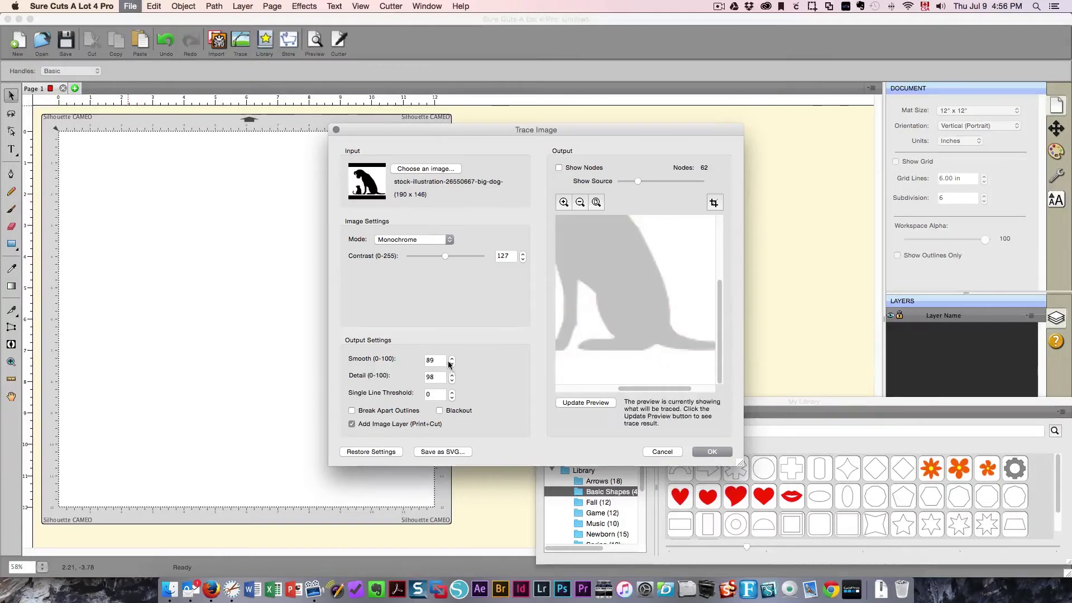
{"action": "type", "text": "50"}
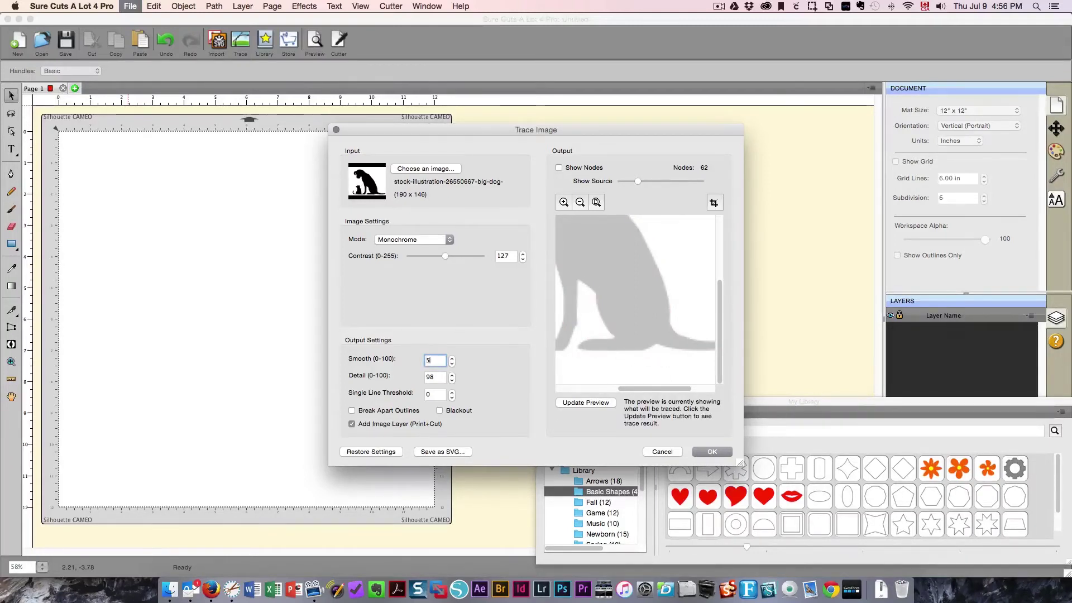
{"action": "left_click", "coordinate": [594, 406]}
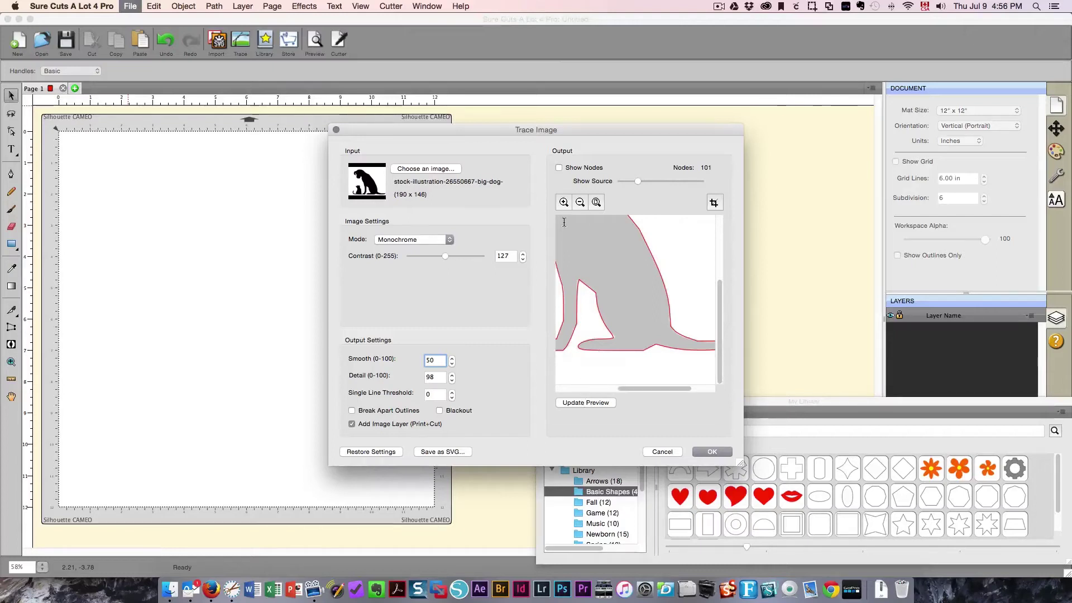
{"action": "left_click", "coordinate": [584, 402]}
Step: Inspect the less smoothed outline up close at the dog's tail and along both animals' feet
{"action": "left_click", "coordinate": [563, 203]}
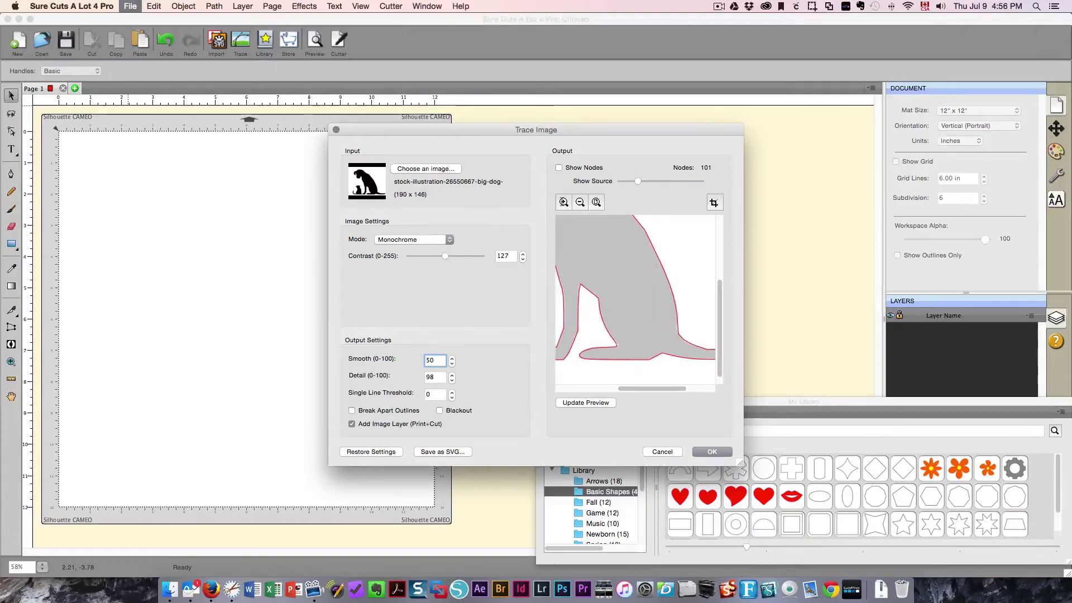
{"action": "left_click", "coordinate": [564, 202]}
{"action": "left_click", "coordinate": [564, 203]}
{"action": "left_click", "coordinate": [563, 202]}
{"action": "left_click", "coordinate": [564, 203]}
{"action": "left_click", "coordinate": [563, 203]}
{"action": "left_click", "coordinate": [563, 202]}
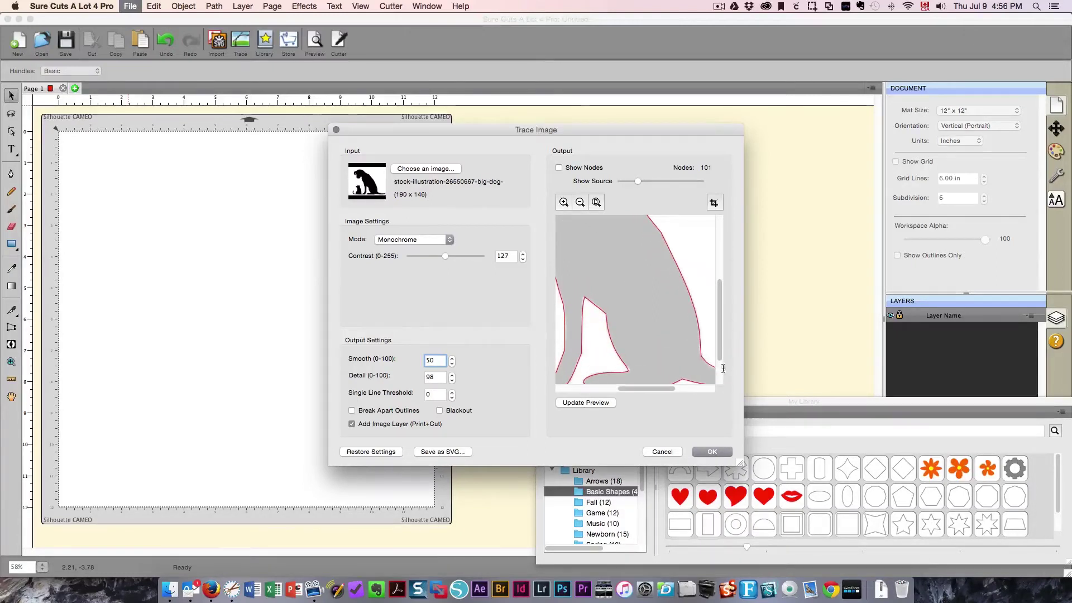
{"action": "scroll", "coordinate": [697, 329], "scroll_direction": "right", "scroll_amount": 3}
{"action": "scroll", "coordinate": [689, 372], "scroll_direction": "down", "scroll_amount": 3}
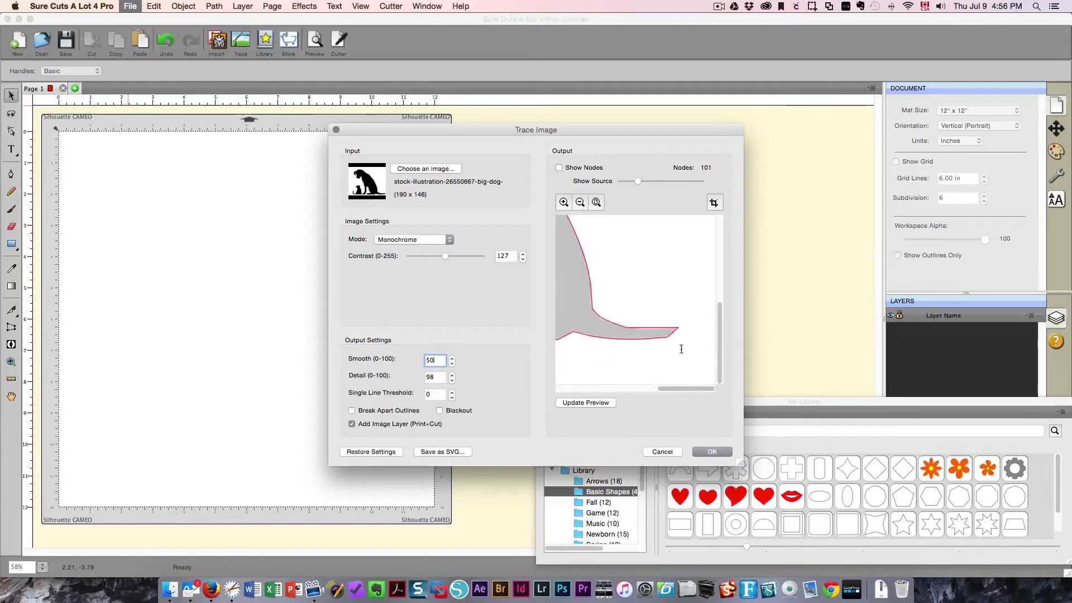
{"action": "left_click", "coordinate": [617, 388]}
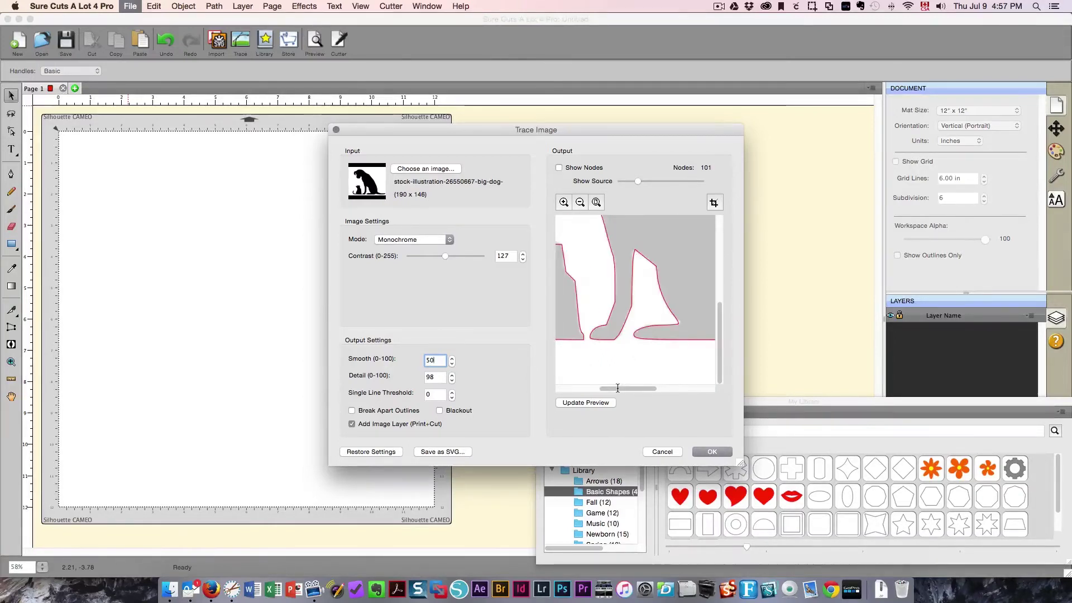
Step: Set Smooth to 80, update the trace preview, and fit the whole silhouette in view
{"action": "left_click_drag", "start_coordinate": [648, 388], "coordinate": [680, 388]}
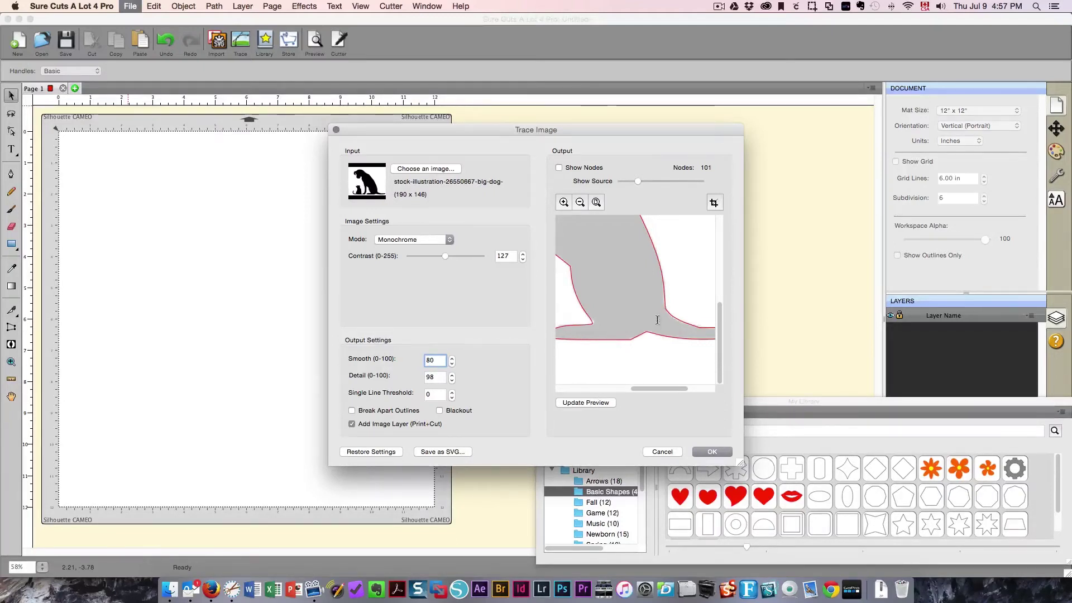
{"action": "left_click", "coordinate": [601, 405]}
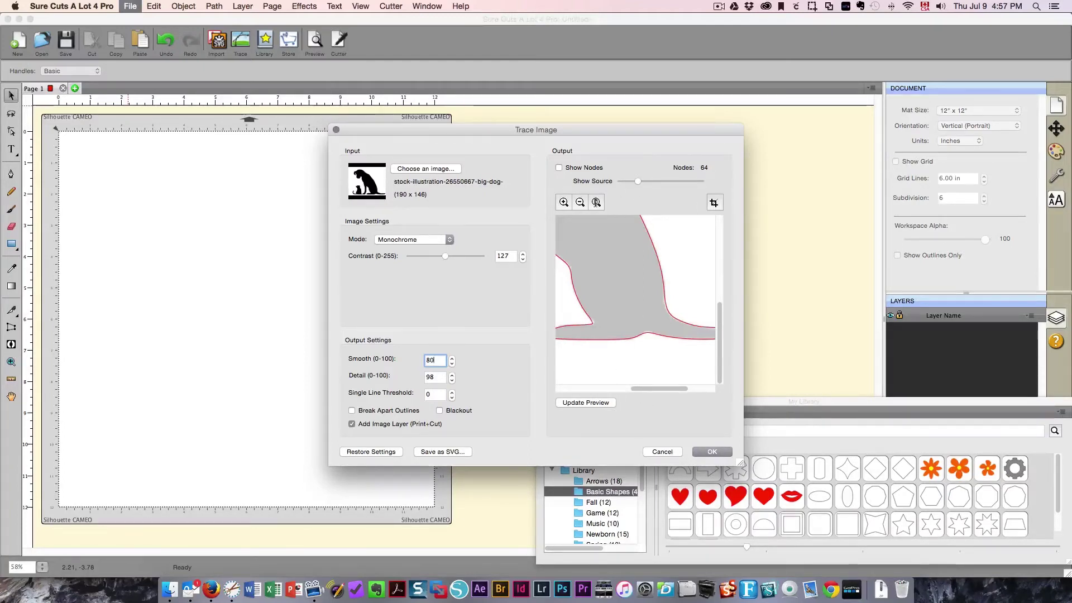
{"action": "left_click", "coordinate": [596, 202]}
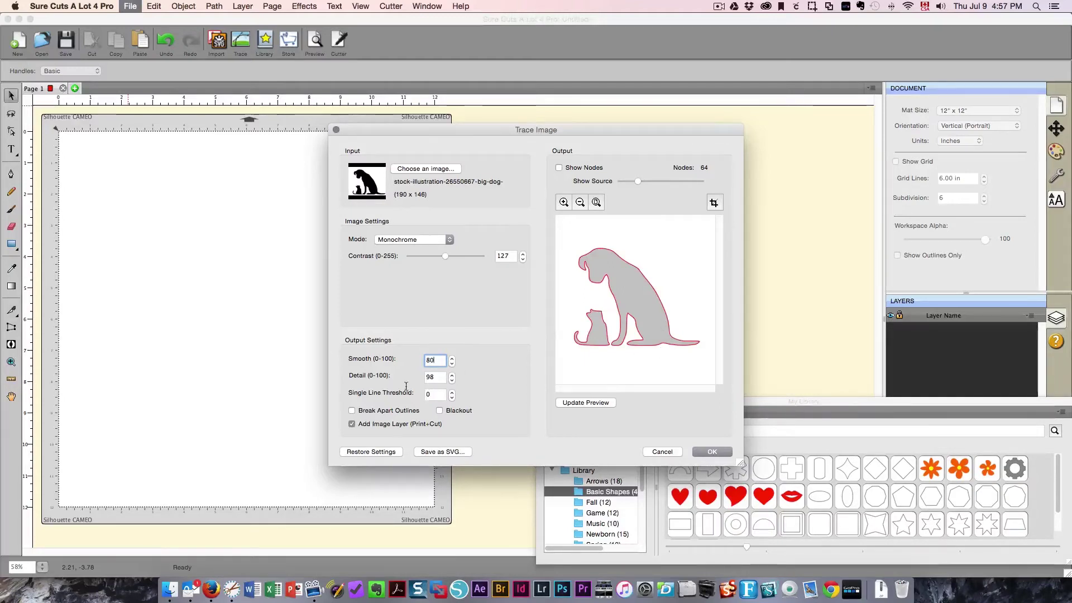
Step: Set the trace's Detail value to 50
{"action": "double_click", "coordinate": [440, 383]}
{"action": "type", "text": "5"}
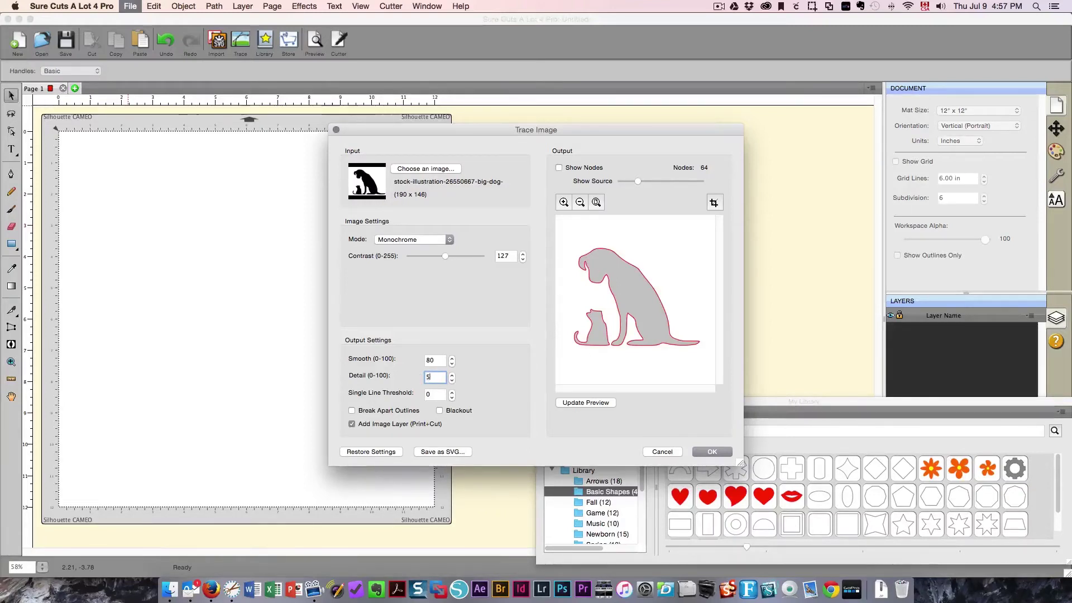
{"action": "type", "text": "0"}
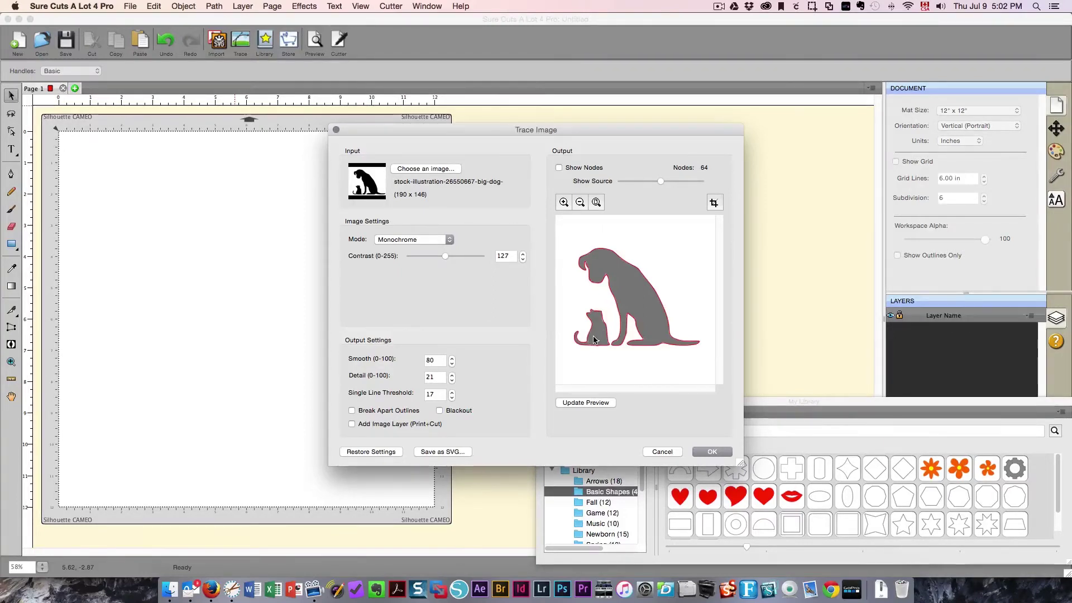
Step: Enable Add Image Layer (Print+Cut) and refresh the preview with the trace nodes shown over a darker source image
{"action": "left_click", "coordinate": [352, 425]}
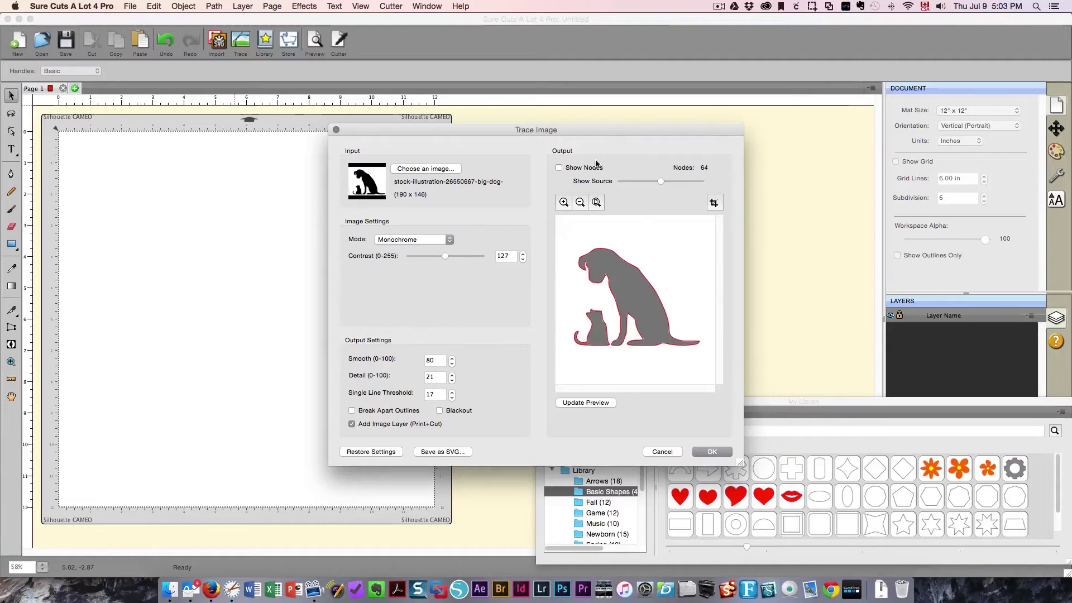
{"action": "left_click", "coordinate": [559, 168]}
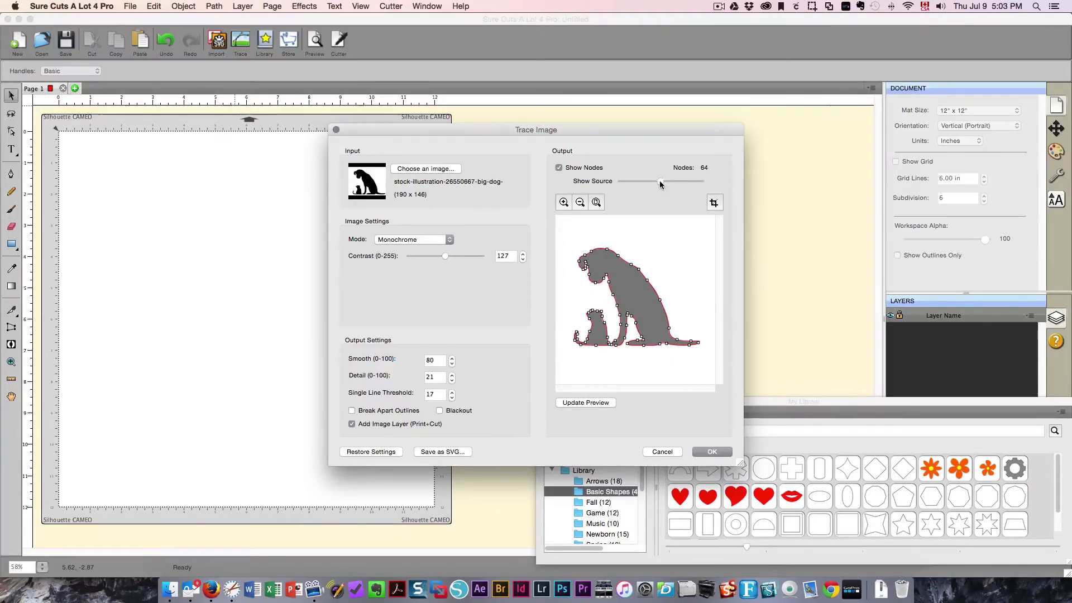
{"action": "left_click_drag", "start_coordinate": [659, 183], "coordinate": [683, 182]}
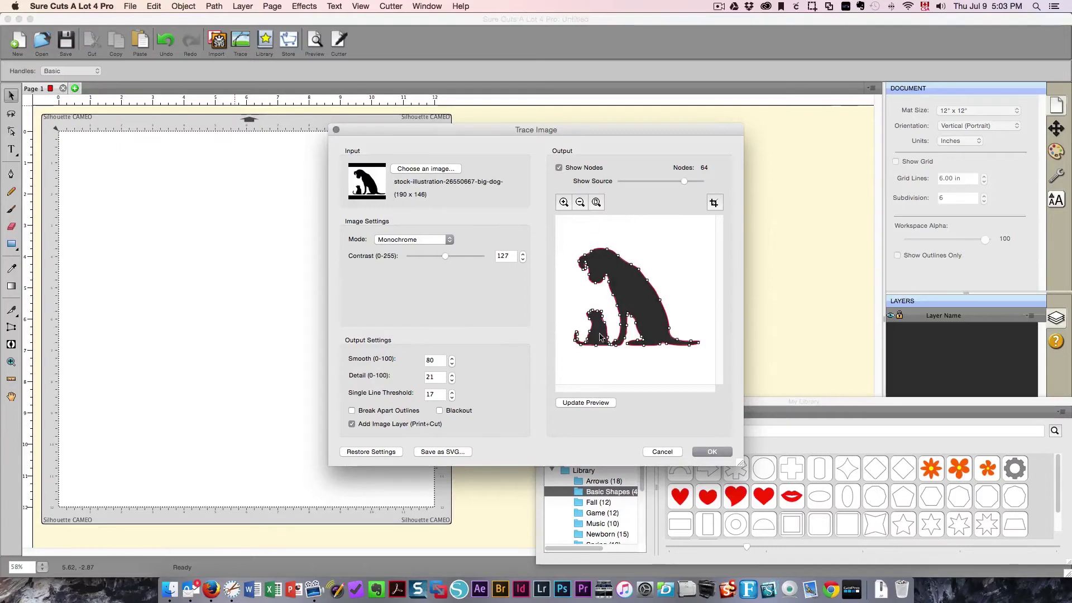
{"action": "left_click", "coordinate": [593, 403]}
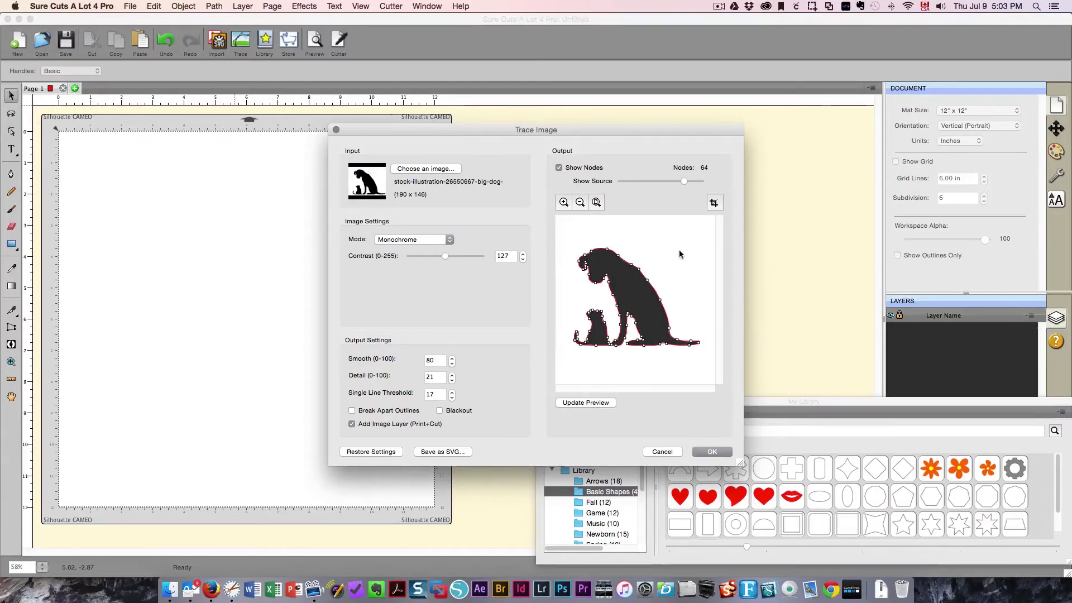
Step: Crop the trace area closely around the dog and cat silhouette, check the crop edges, and accept the trace
{"action": "left_click", "coordinate": [714, 203]}
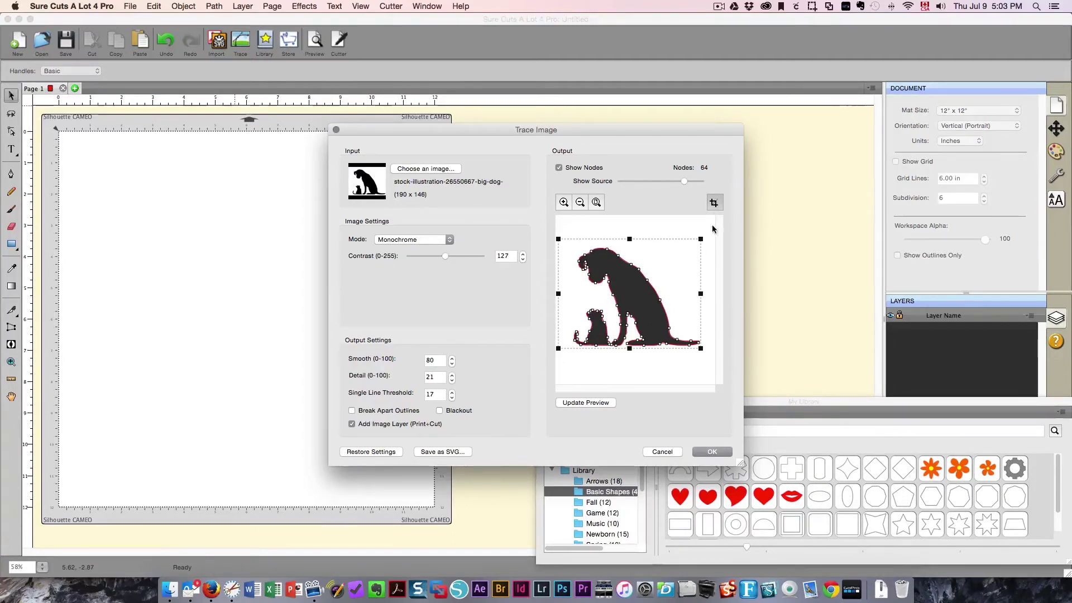
{"action": "mouse_move", "coordinate": [696, 240]}
{"action": "left_mouse_down"}
{"action": "mouse_move", "coordinate": [680, 246]}
{"action": "mouse_move", "coordinate": [697, 246]}
{"action": "left_mouse_up"}
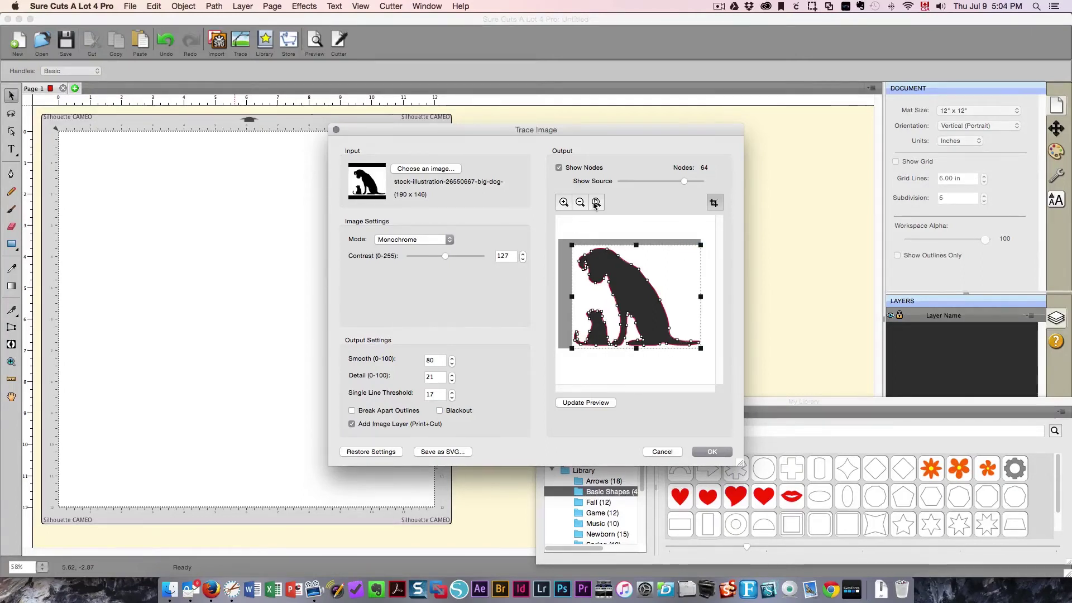
{"action": "left_click", "coordinate": [563, 202]}
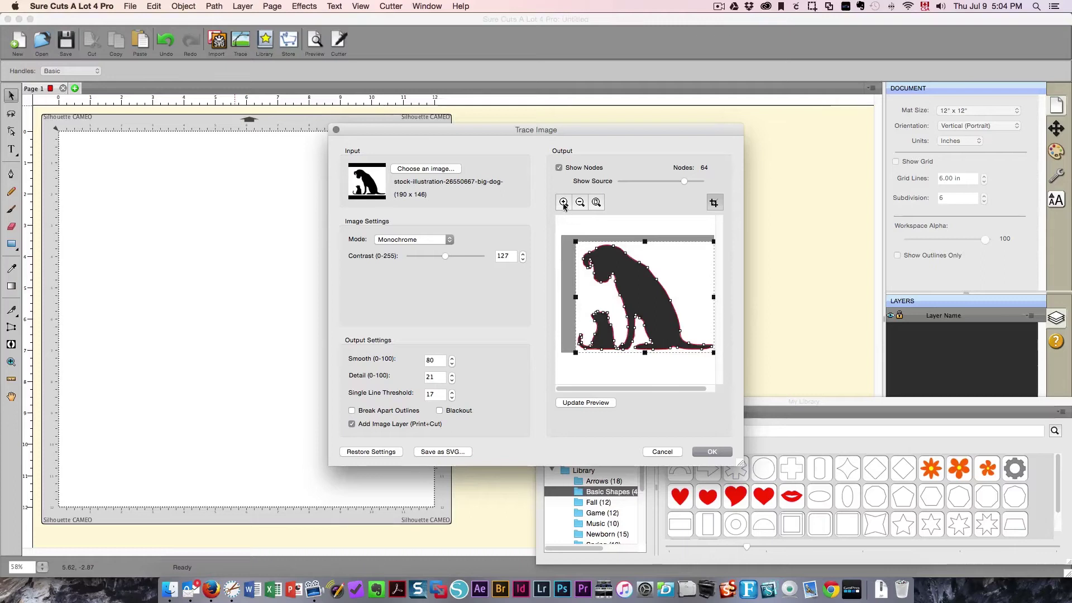
{"action": "left_click", "coordinate": [564, 202]}
{"action": "left_click", "coordinate": [564, 202]}
{"action": "left_click", "coordinate": [564, 202]}
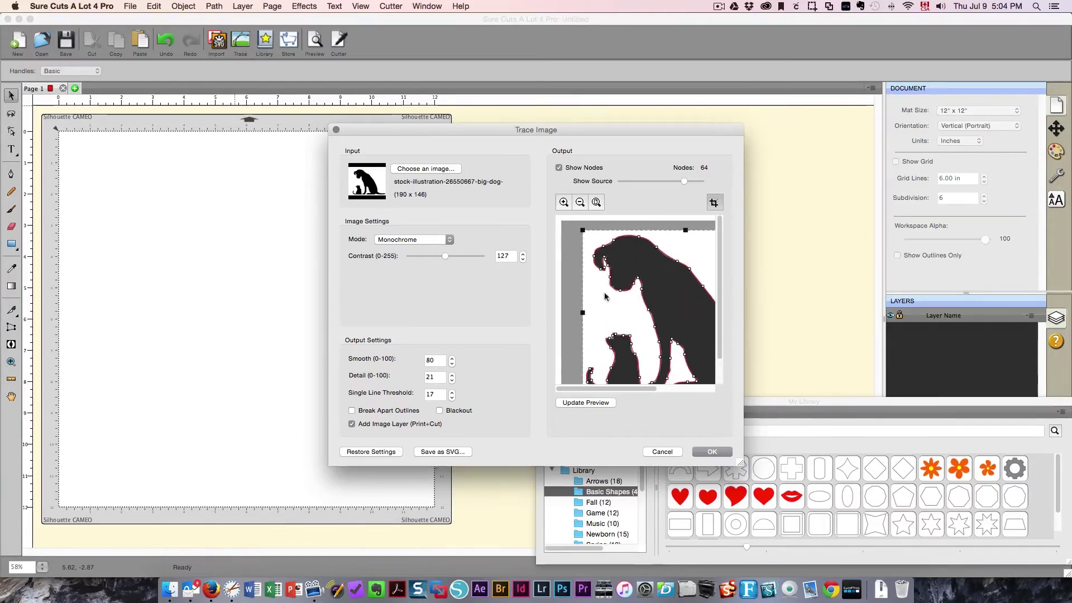
{"action": "left_click", "coordinate": [578, 202]}
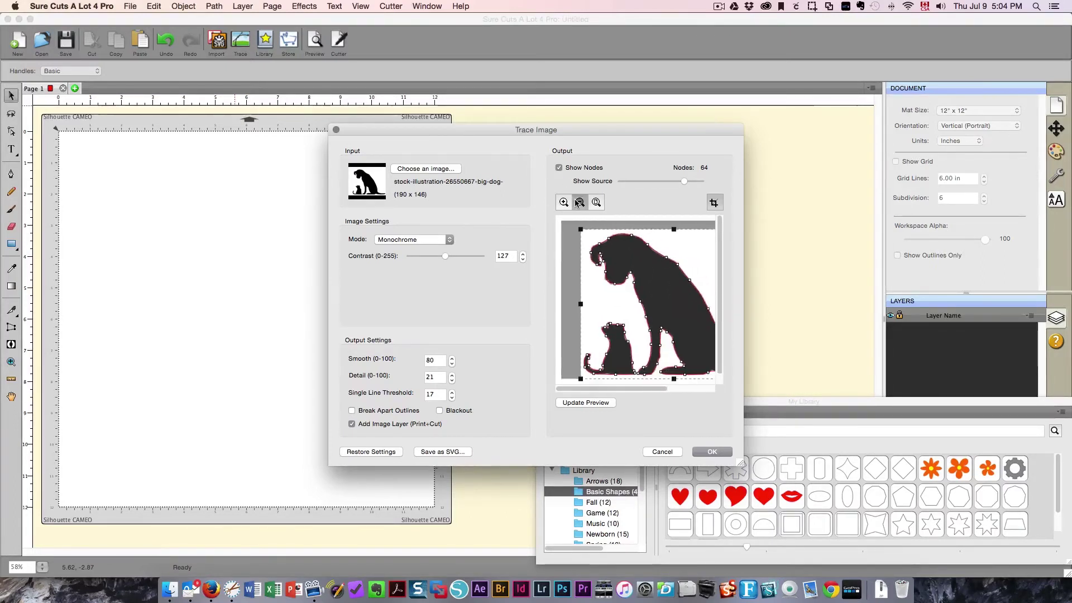
{"action": "left_click", "coordinate": [579, 202]}
{"action": "left_click", "coordinate": [597, 204]}
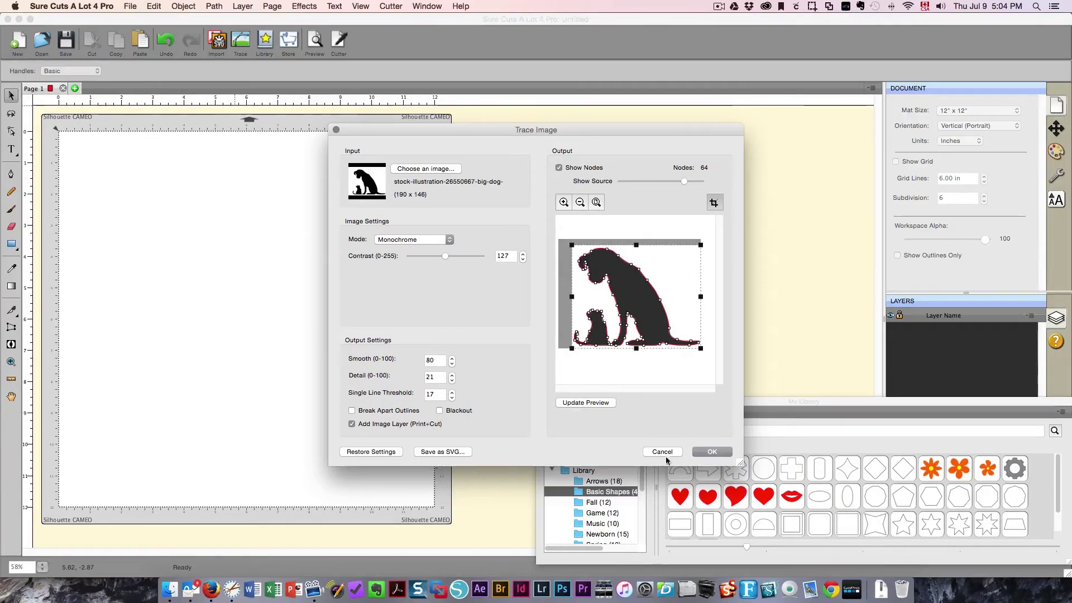
{"action": "left_click", "coordinate": [701, 451]}
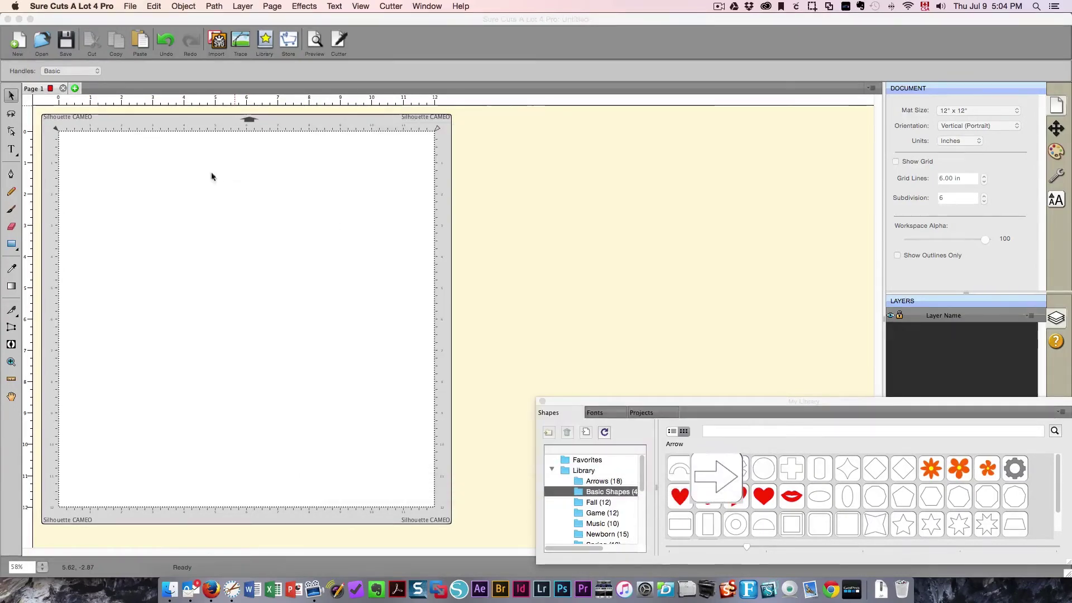
Step: Place the traced silhouette near the mat's upper-left corner and enlarge it proportionally to about 8.56 by 7.57 inches
{"action": "left_click_drag", "start_coordinate": [190, 255], "coordinate": [150, 199]}
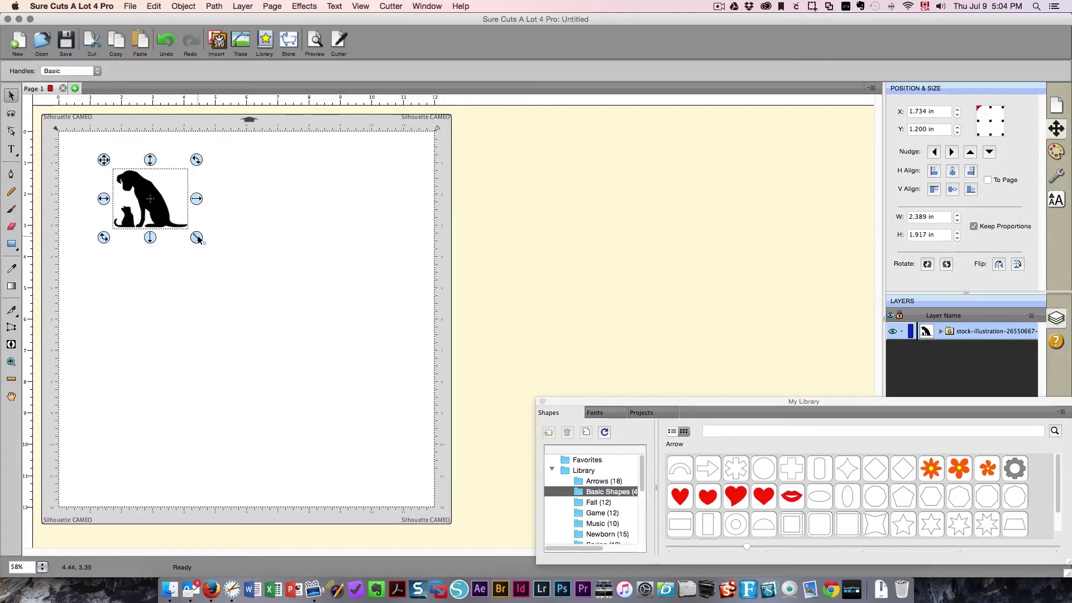
{"action": "left_click_drag", "start_coordinate": [198, 239], "coordinate": [250, 289]}
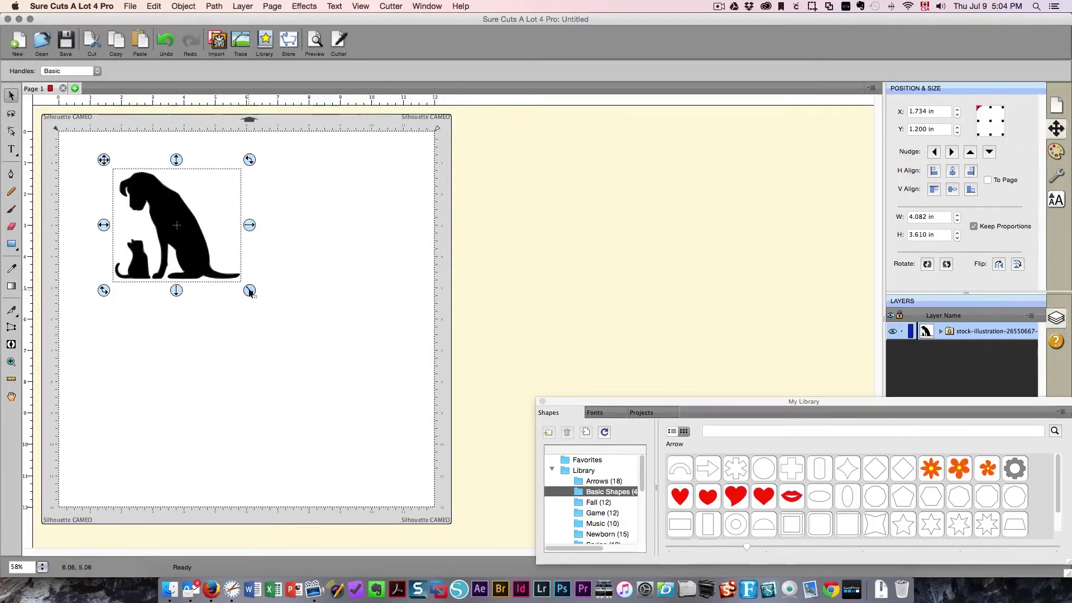
{"action": "left_click_drag", "start_coordinate": [250, 291], "coordinate": [390, 419]}
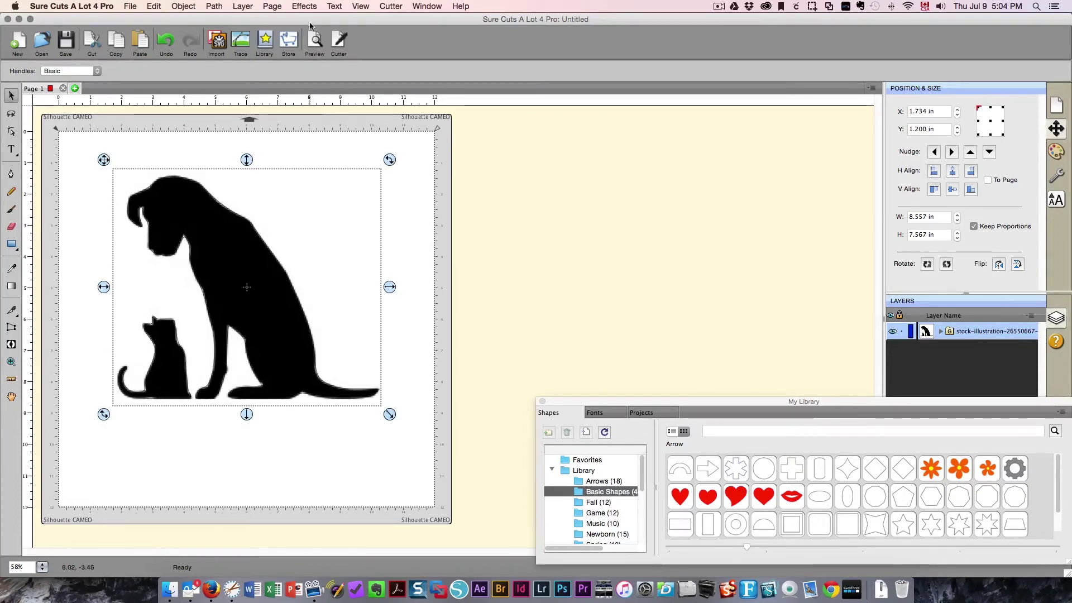
Step: Preview the silhouette's cut lines with the printable image hidden, show the printable image again, and close the preview
{"action": "left_click", "coordinate": [314, 39]}
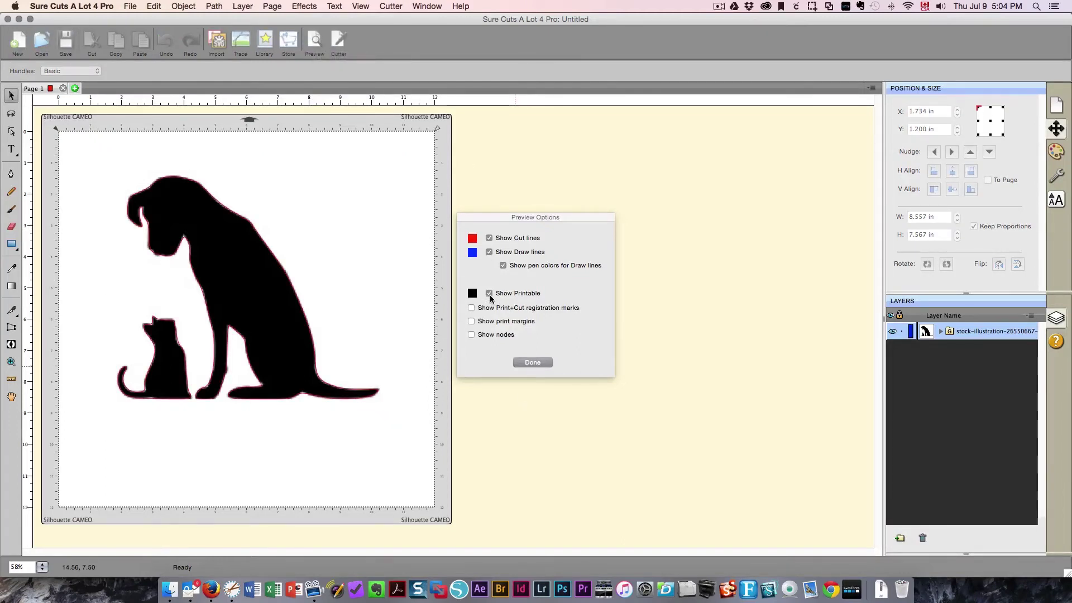
{"action": "left_click", "coordinate": [489, 293]}
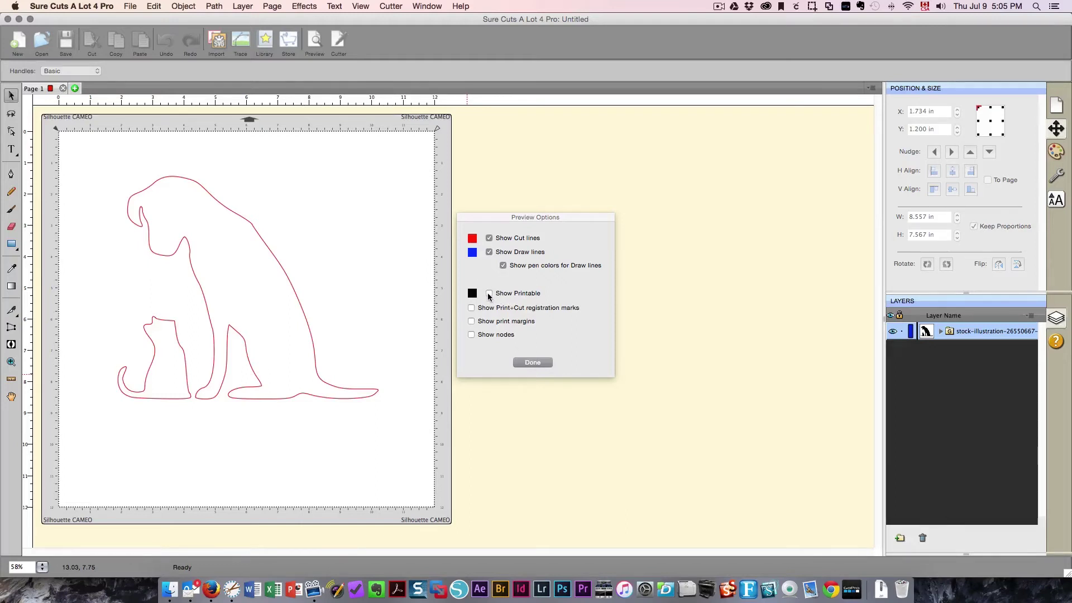
{"action": "left_click", "coordinate": [488, 293]}
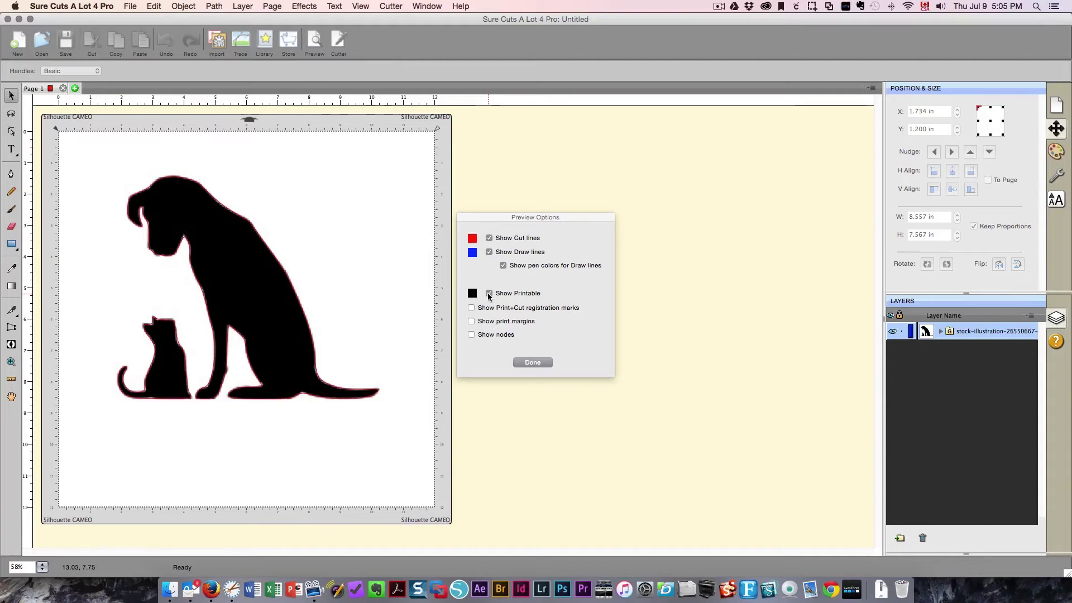
{"action": "left_click", "coordinate": [532, 362]}
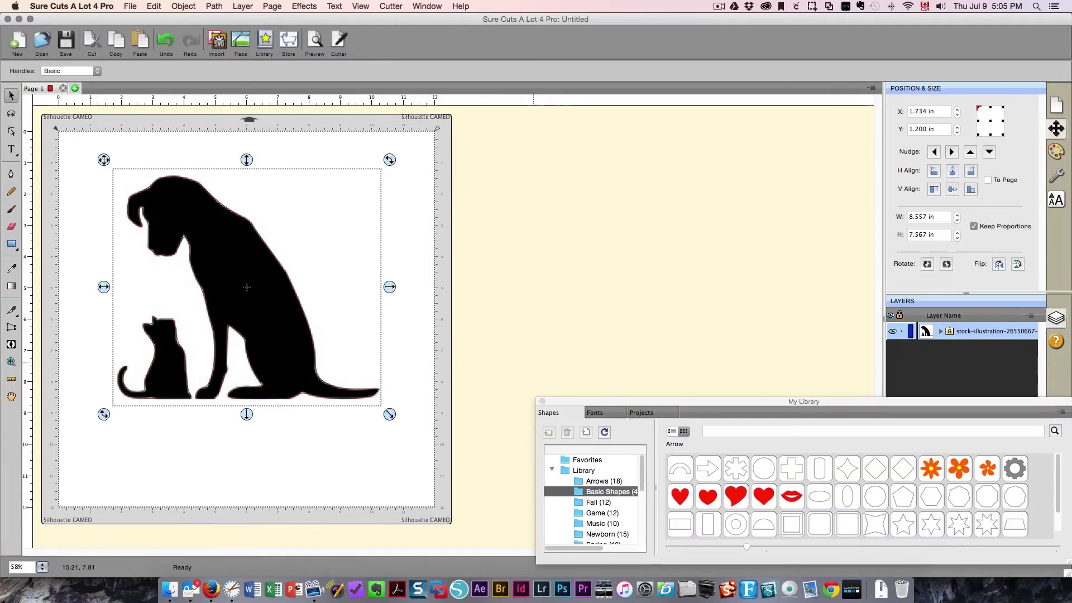
Step: Delete the traced dog and cat silhouette from the mat
{"action": "left_click", "coordinate": [169, 201]}
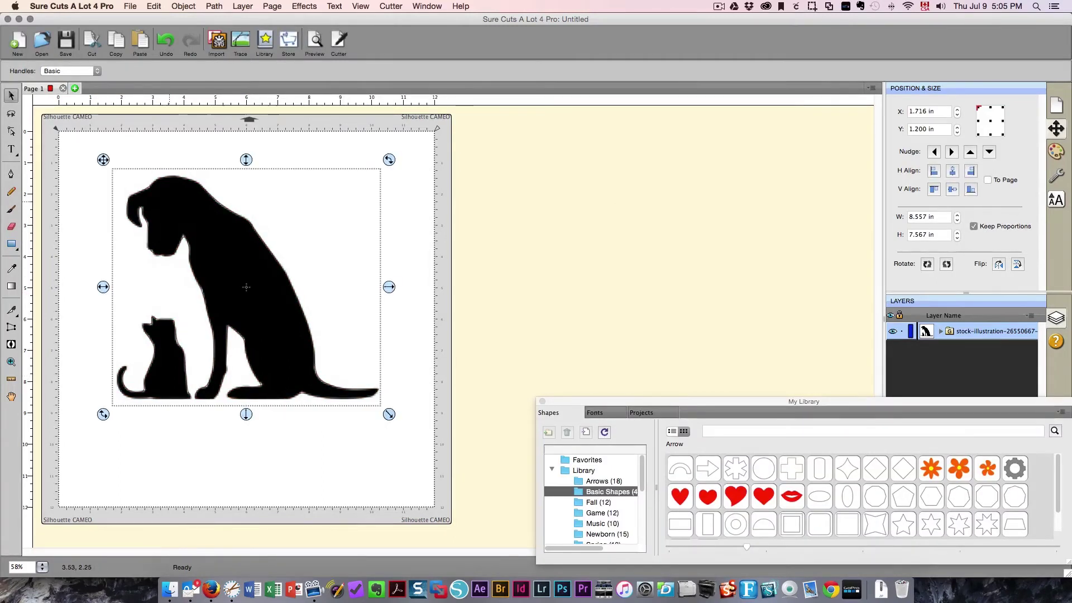
{"action": "key", "text": "Delete"}
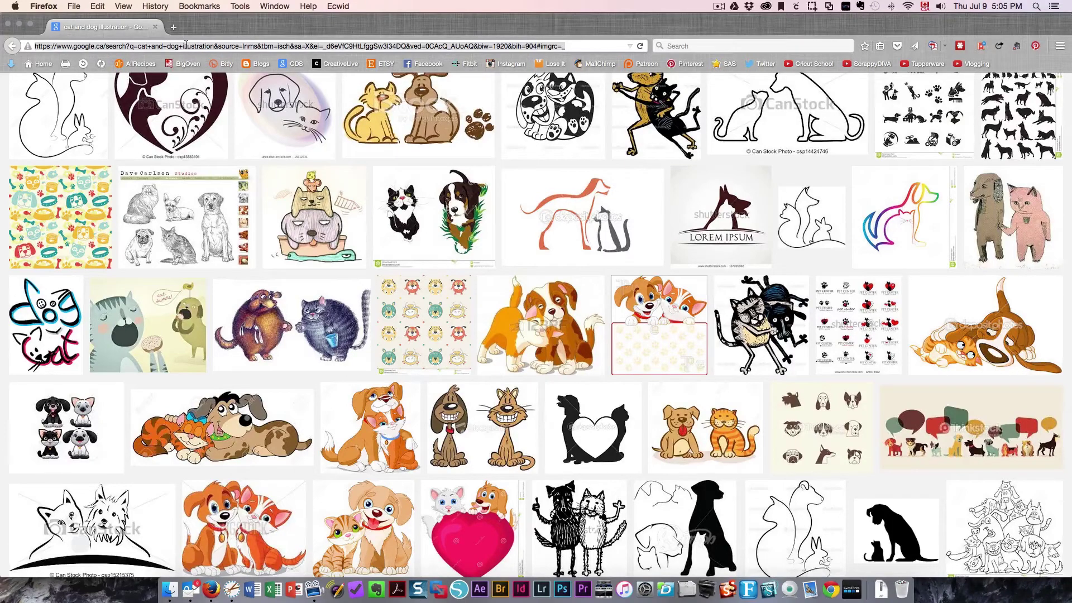
Step: Switch to Firefox, search Google Images for "rabbit silhouette", and browse the results for simple traceable shapes
{"action": "left_click", "coordinate": [186, 45]}
{"action": "type", "text": "rab"}
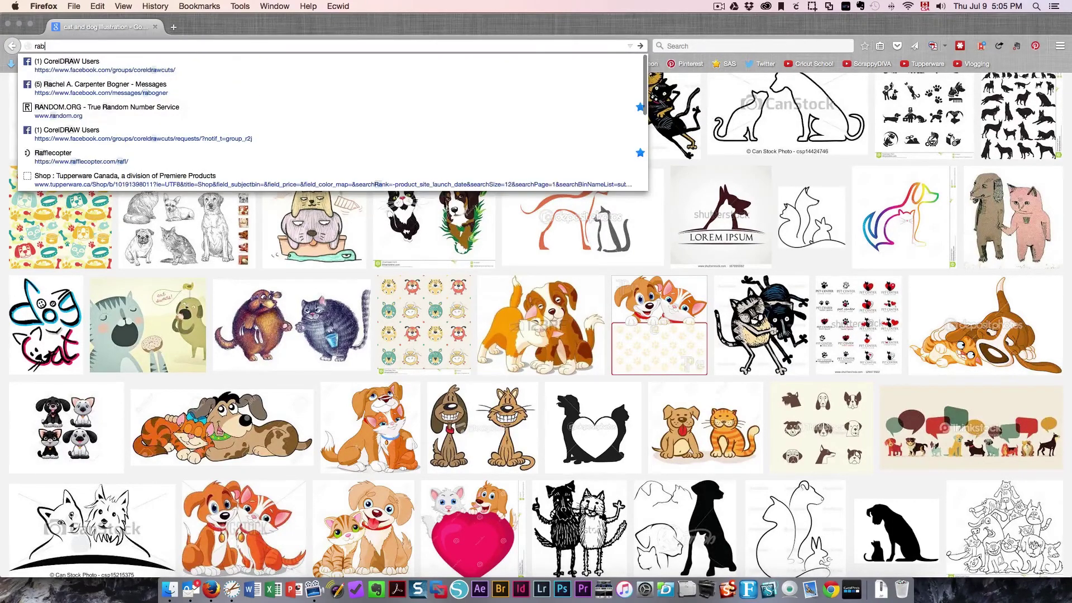
{"action": "type", "text": "bit si"}
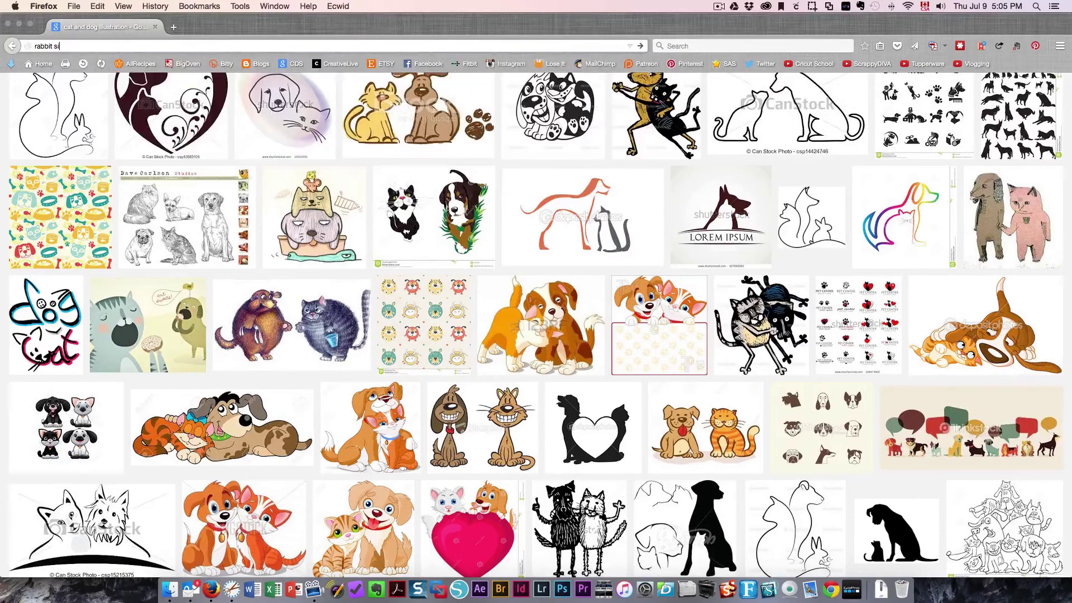
{"action": "type", "text": "lhouette"}
{"action": "key", "text": "Return"}
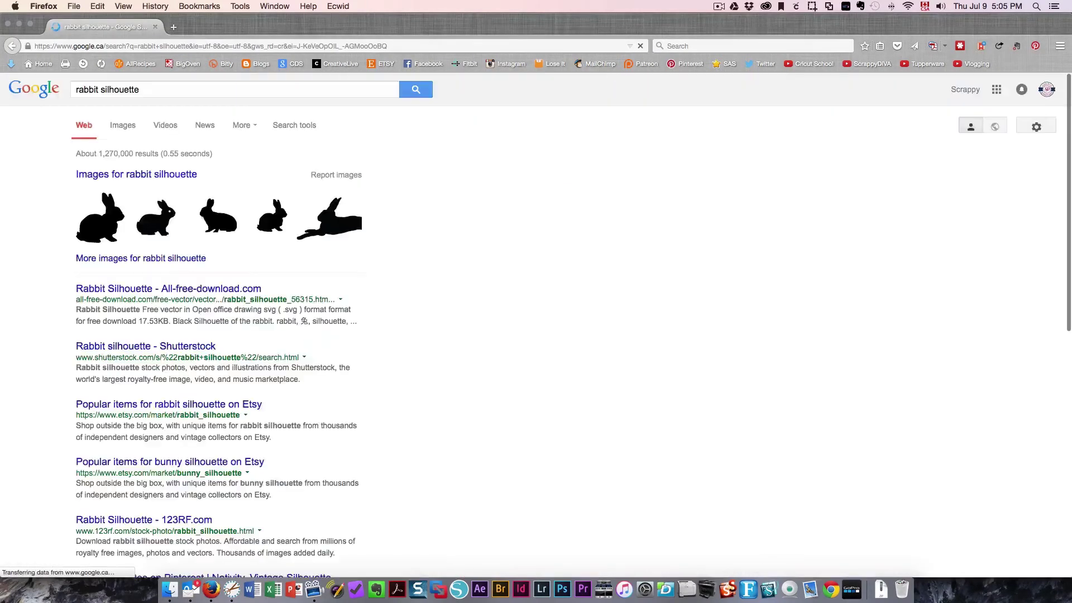
{"action": "left_click", "coordinate": [128, 125]}
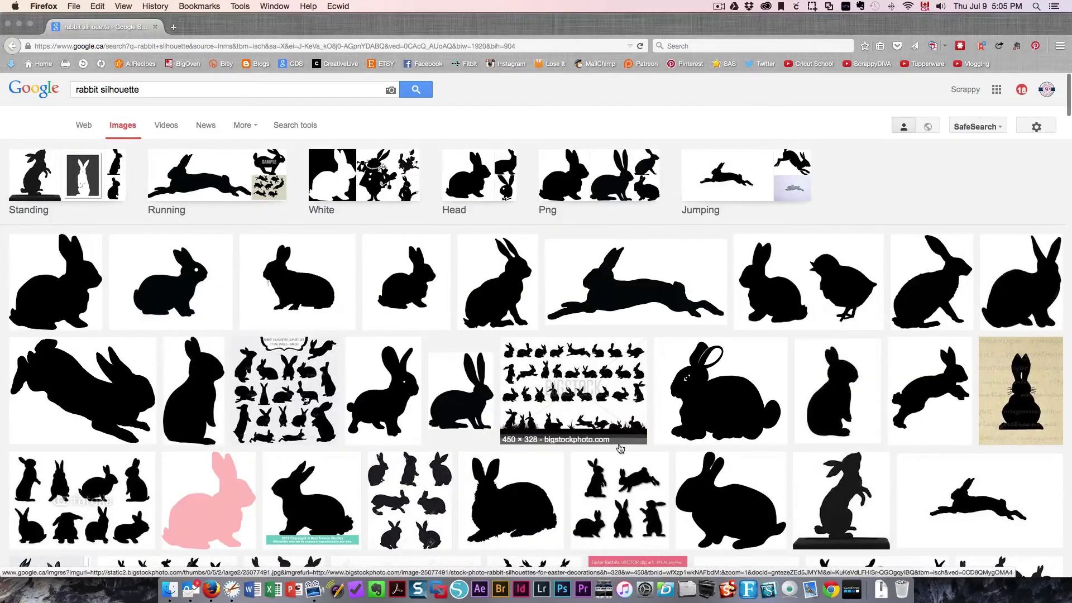
{"action": "scroll", "coordinate": [447, 503], "scroll_direction": "down", "scroll_amount": 2}
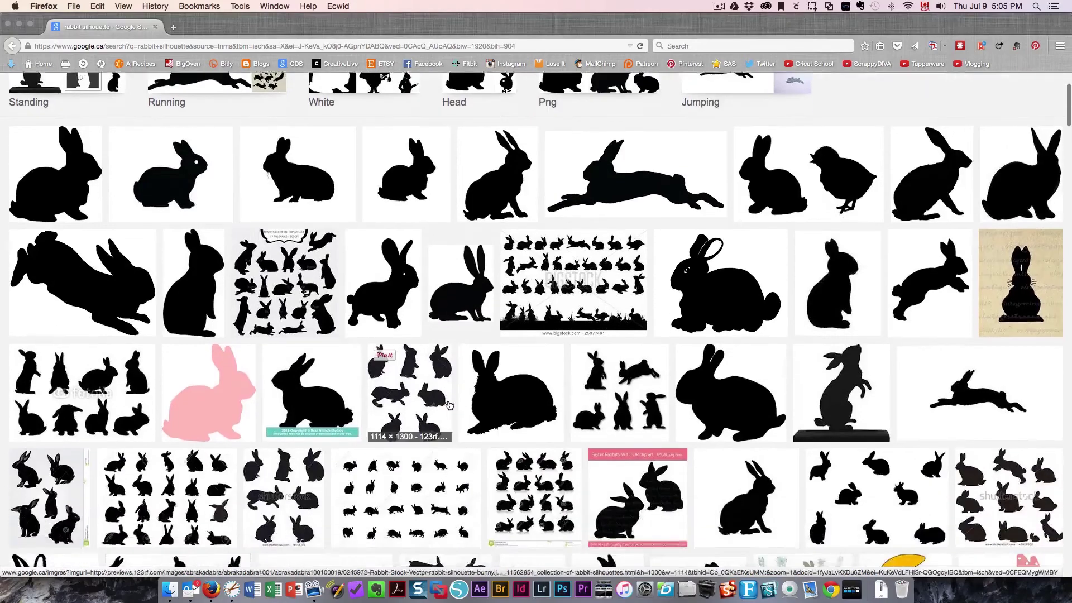
{"action": "scroll", "coordinate": [449, 405], "scroll_direction": "down", "scroll_amount": 1}
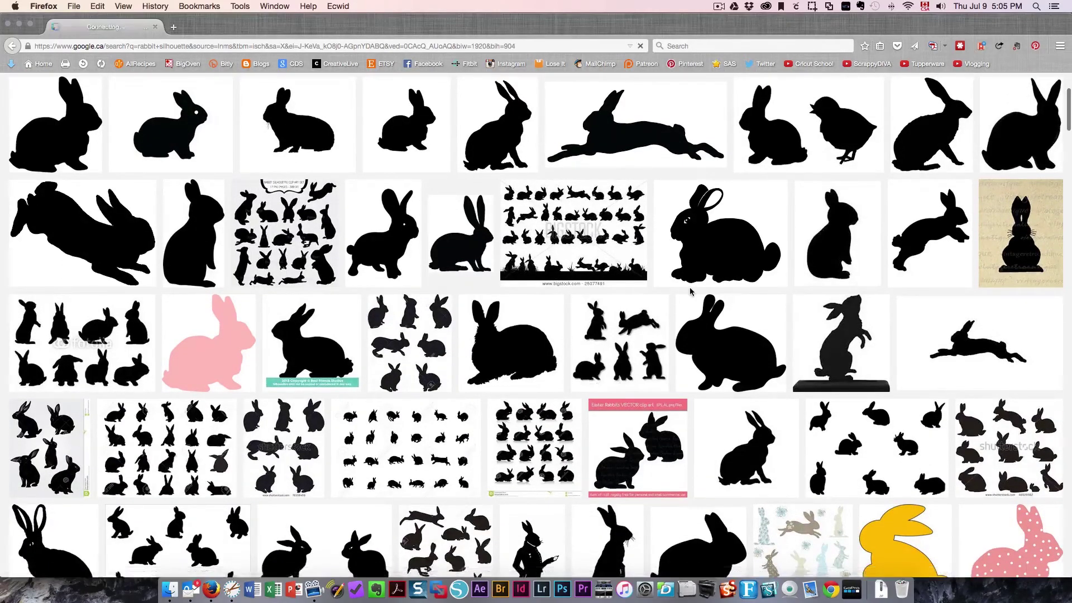
{"action": "scroll", "coordinate": [690, 291], "scroll_direction": "down", "scroll_amount": 5}
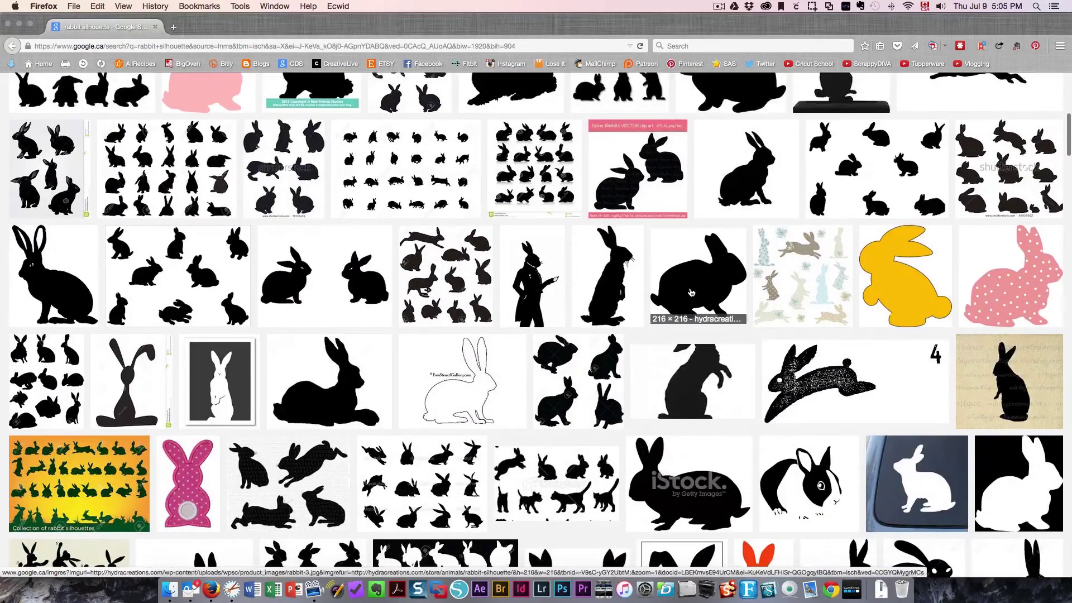
{"action": "scroll", "coordinate": [691, 290], "scroll_direction": "down", "scroll_amount": 3}
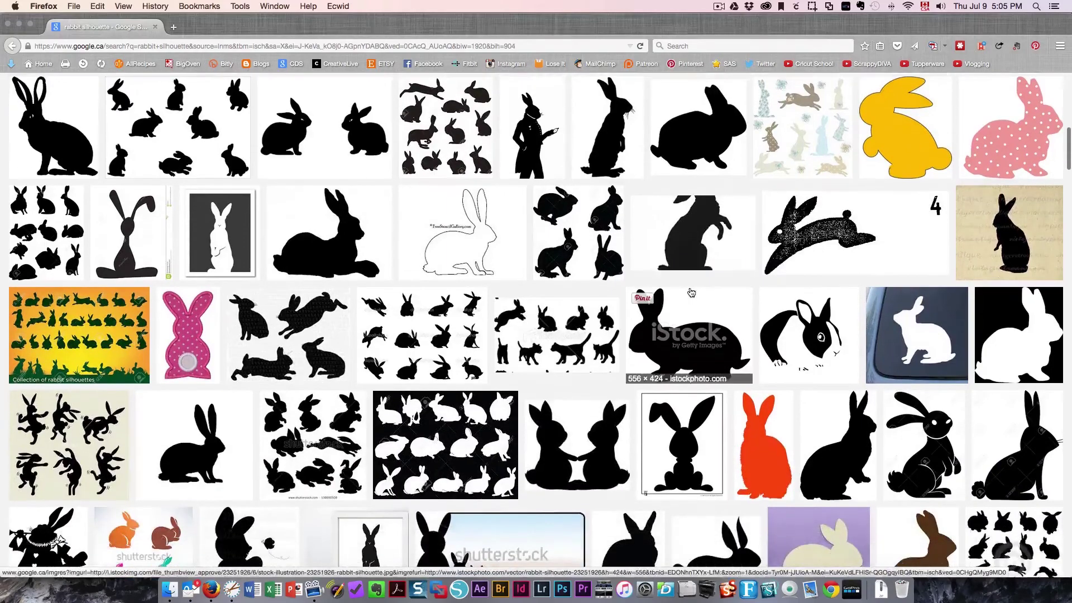
{"action": "scroll", "coordinate": [717, 319], "scroll_direction": "down", "scroll_amount": 2}
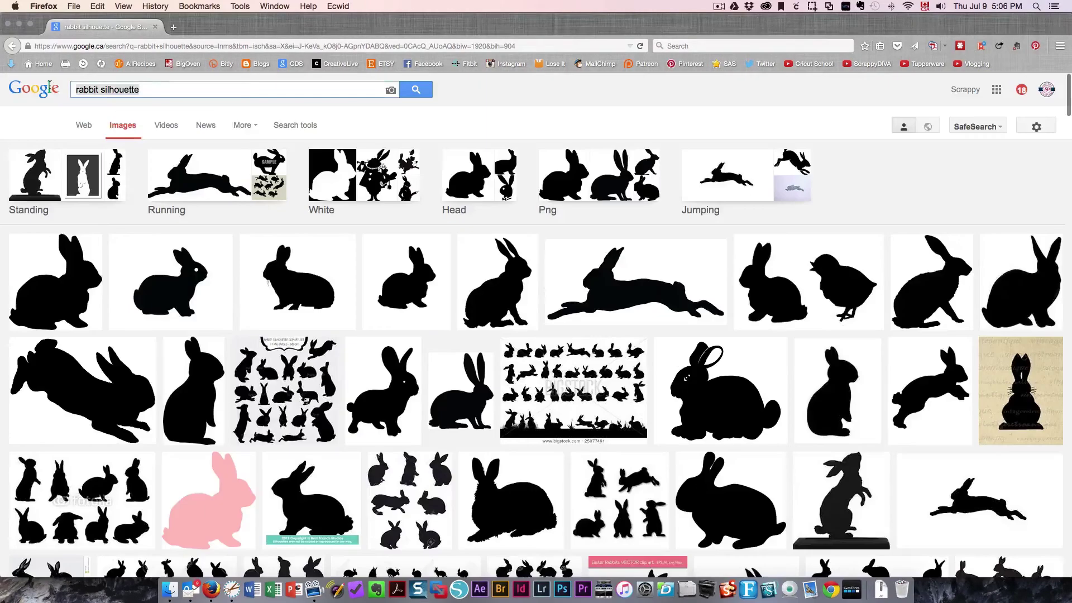
Step: Search Google Images for "cat cartoon" and save the orange cat face as dc9XgdAei.png in the Temp folder
{"action": "type", "text": "cat cartoon"}
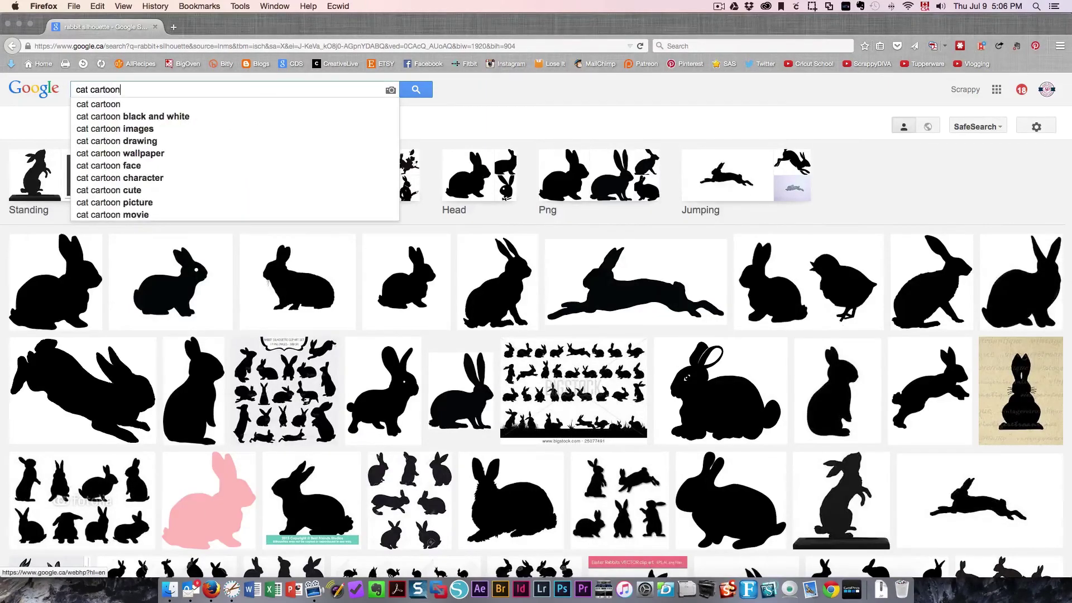
{"action": "key", "text": "Return"}
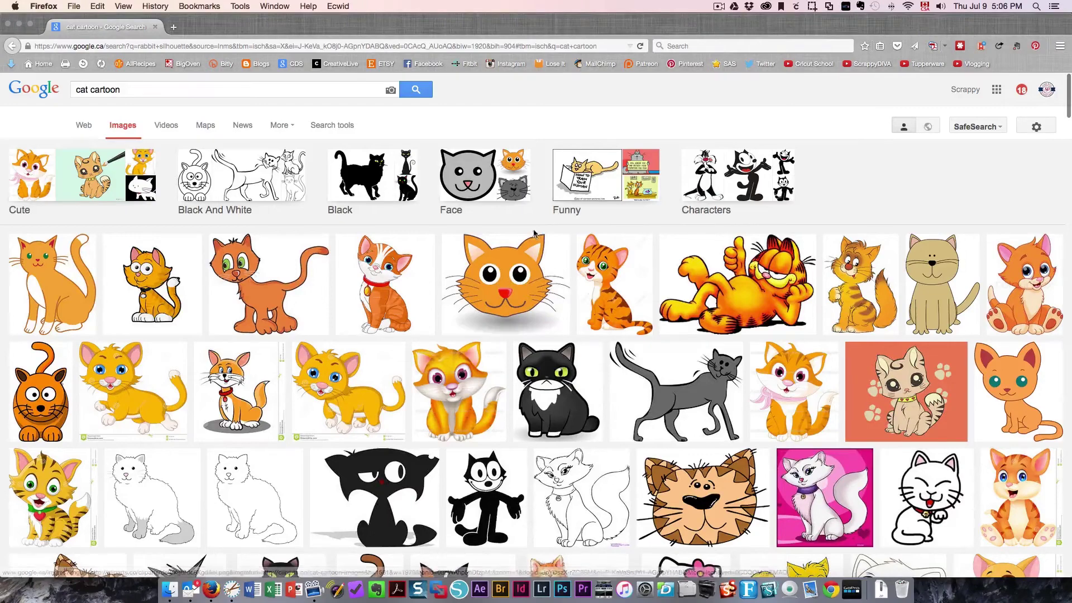
{"action": "left_click", "coordinate": [518, 300]}
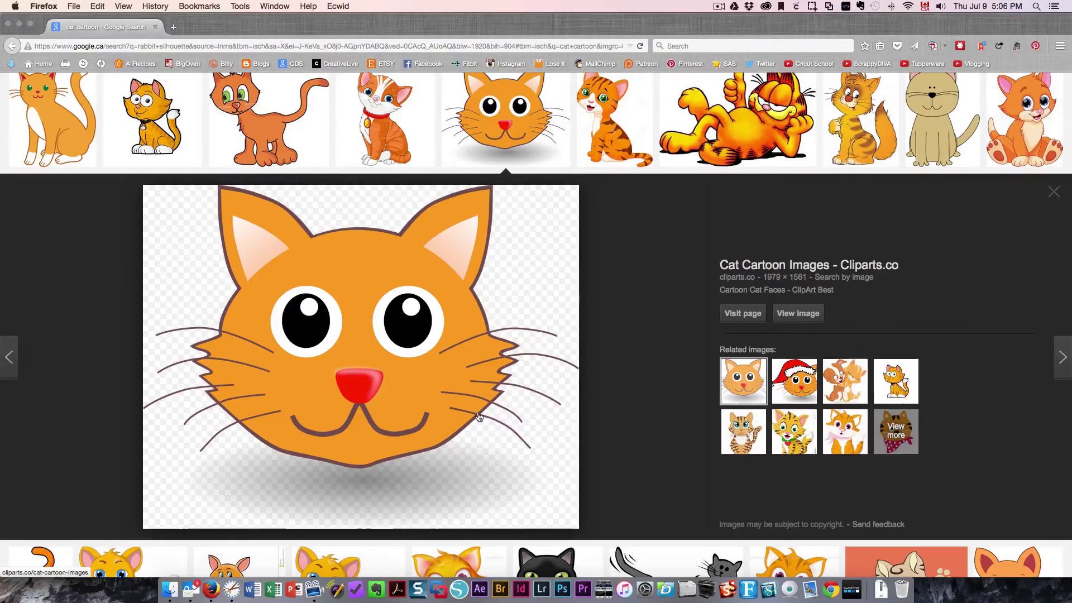
{"action": "right_click", "coordinate": [499, 411]}
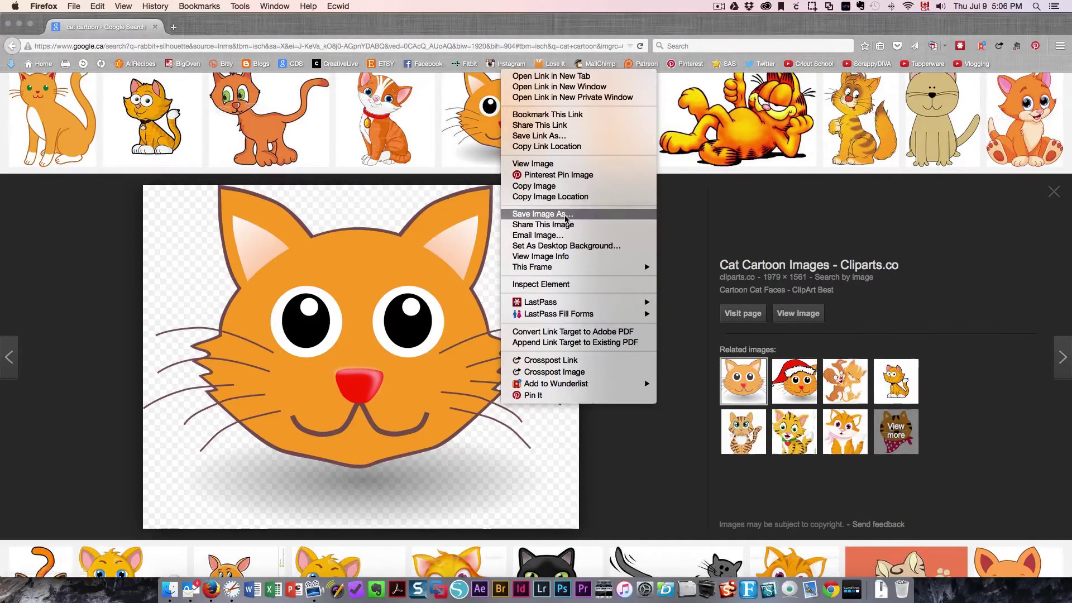
{"action": "left_click", "coordinate": [565, 216]}
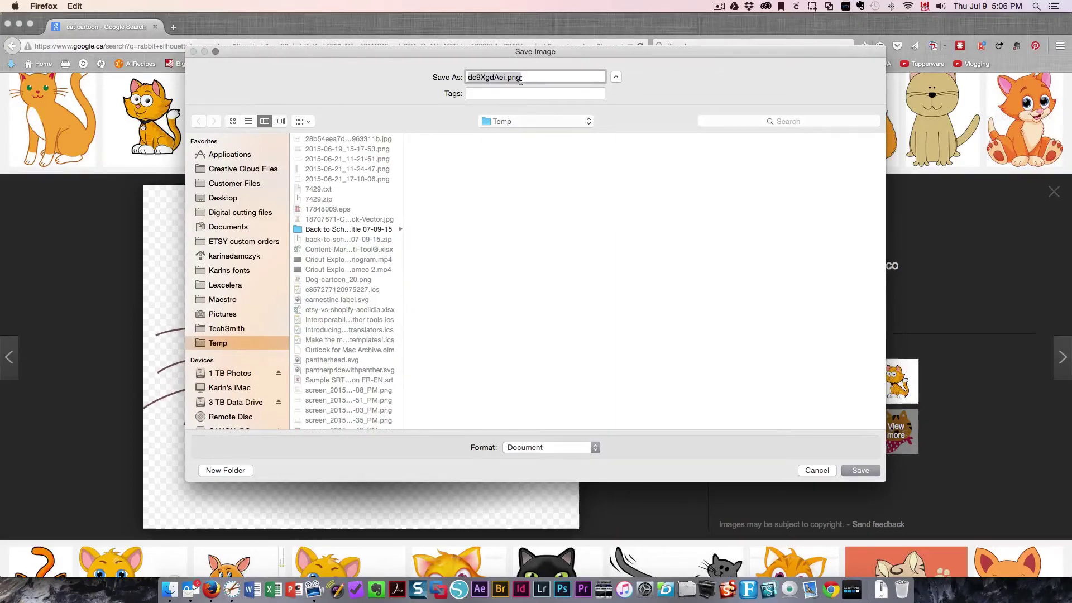
{"action": "left_click", "coordinate": [859, 472]}
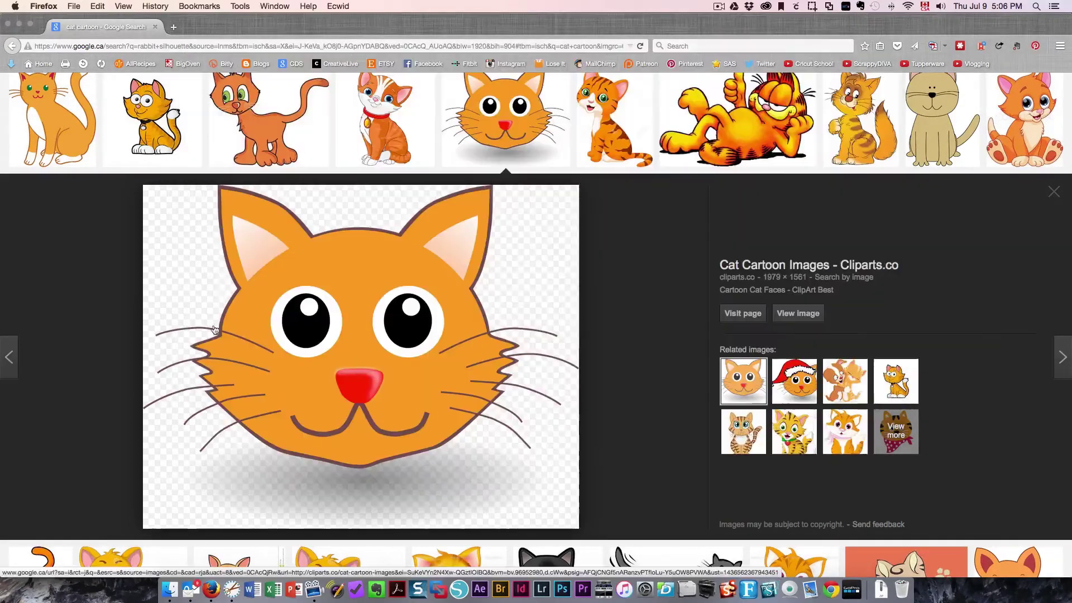
Step: Switch to Sure Cuts A Lot and load dc9XgdAei.png from the Temp folder into Trace Image
{"action": "left_click", "coordinate": [232, 594]}
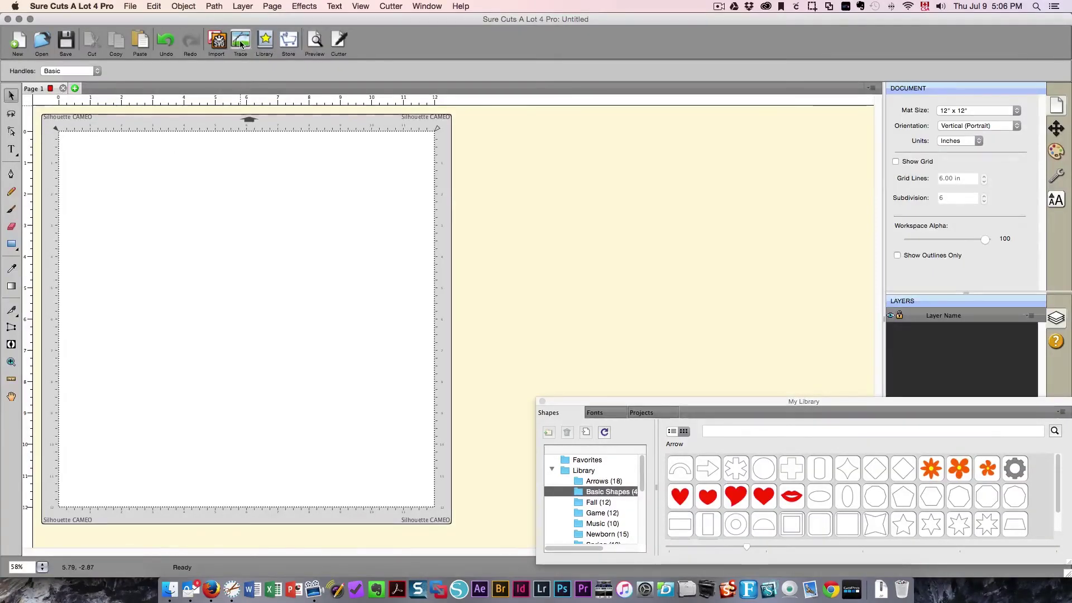
{"action": "left_click", "coordinate": [240, 45]}
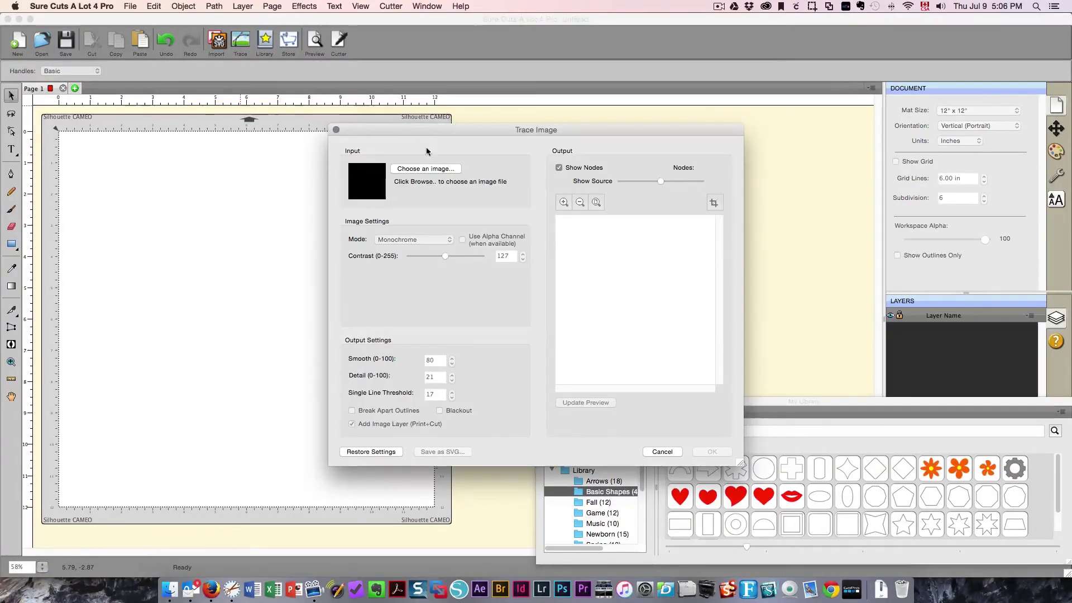
{"action": "left_click", "coordinate": [425, 169]}
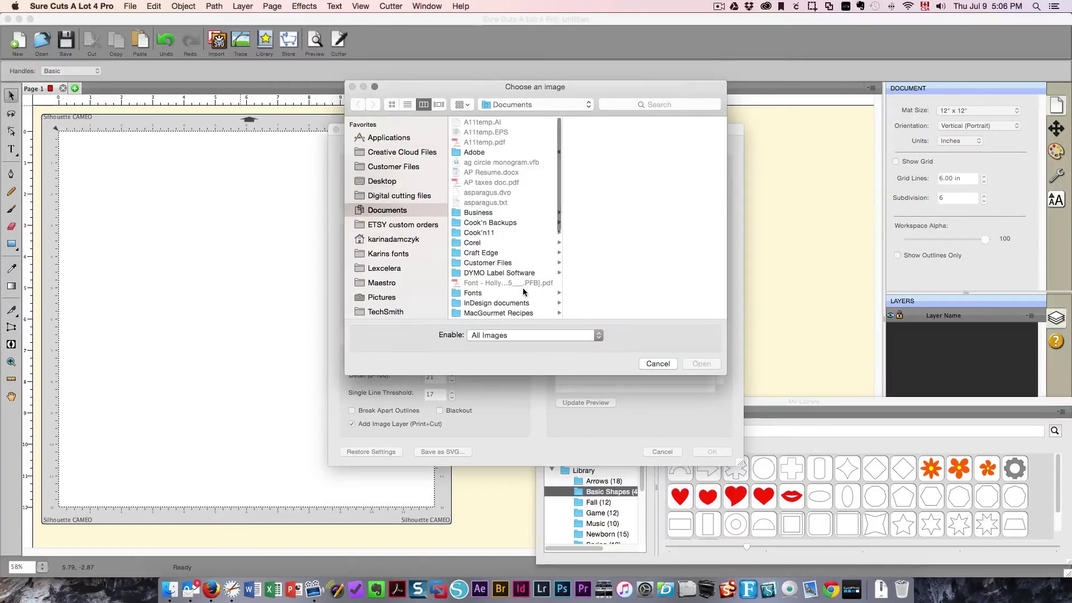
{"action": "scroll", "coordinate": [383, 218], "scroll_direction": "down", "scroll_amount": 2}
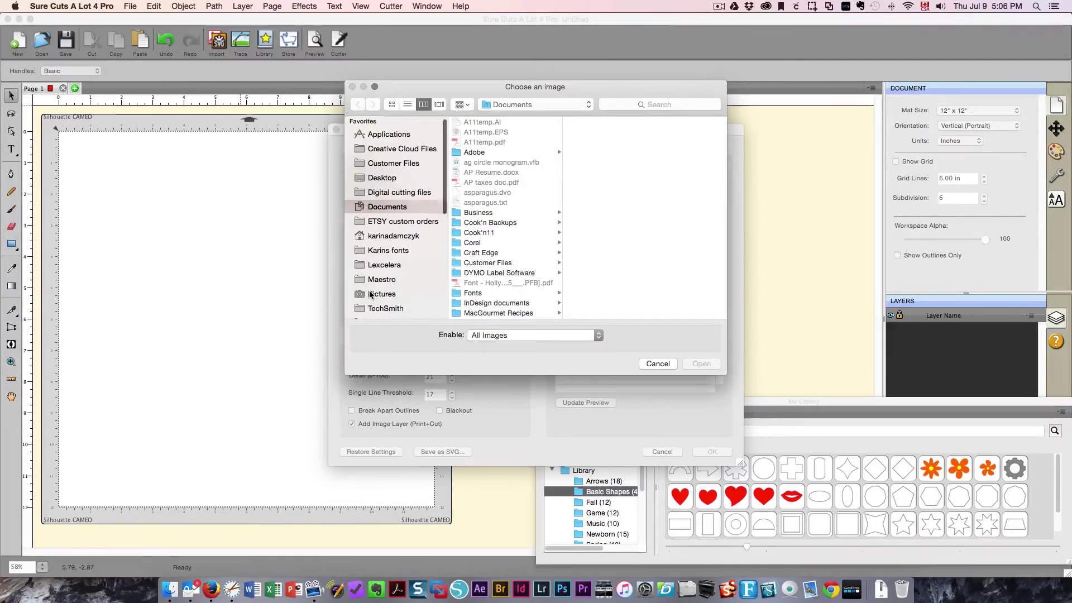
{"action": "left_click", "coordinate": [377, 302]}
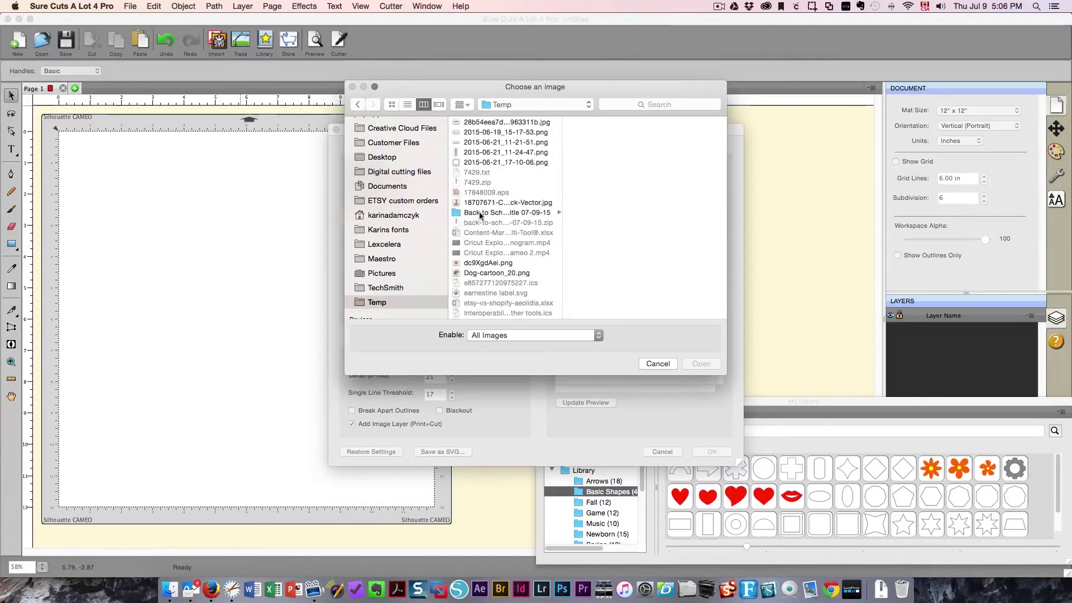
{"action": "left_click", "coordinate": [485, 263]}
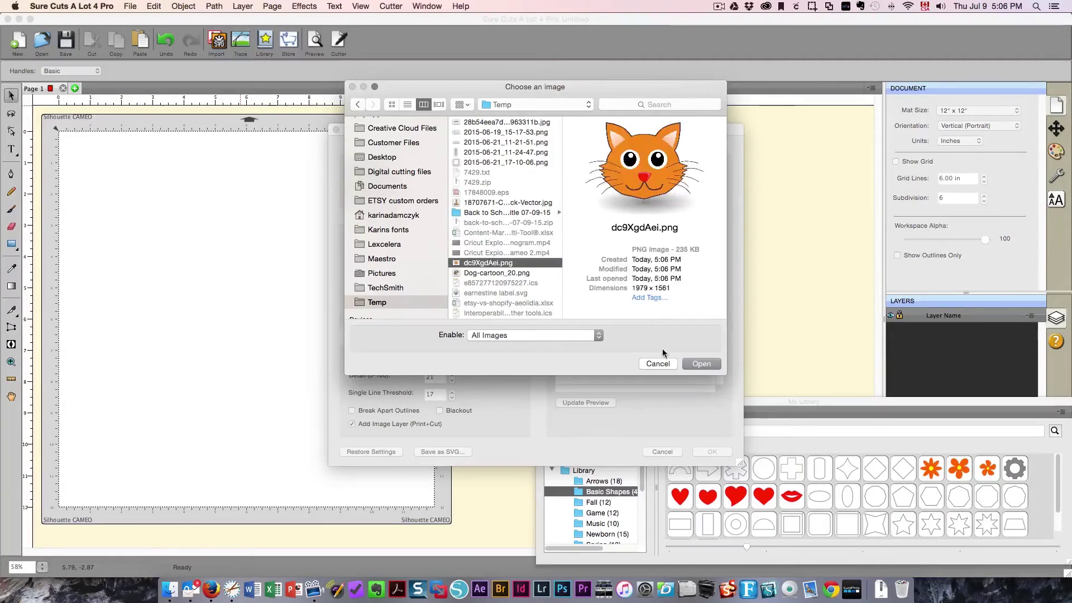
{"action": "left_click", "coordinate": [693, 363]}
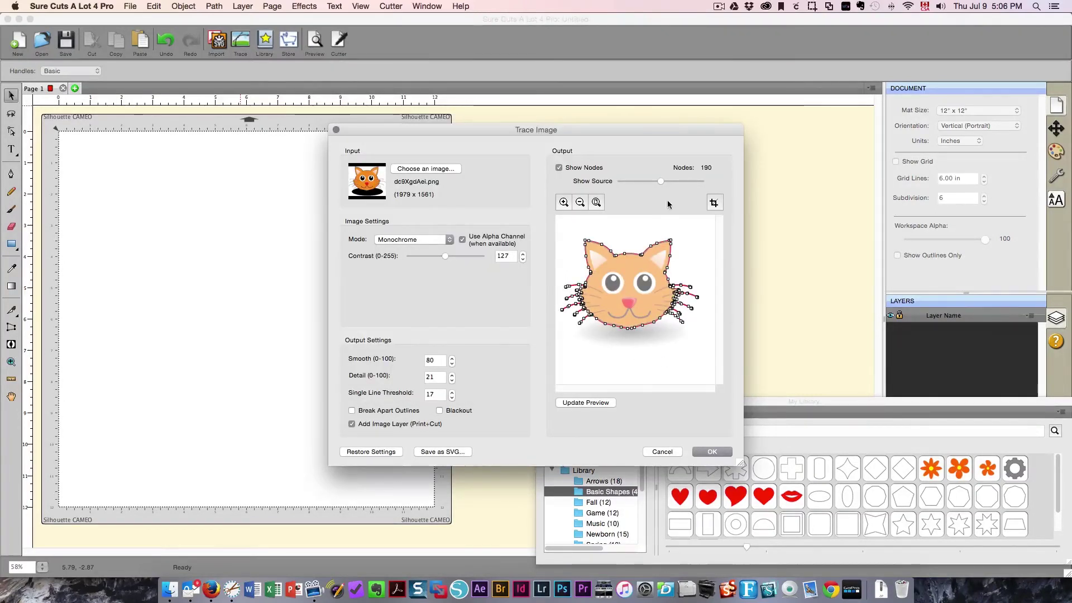
Step: Hide the trace nodes, set Single Line Threshold to 2, and preview the cat trace with and without Use Alpha Channel
{"action": "left_click", "coordinate": [573, 167]}
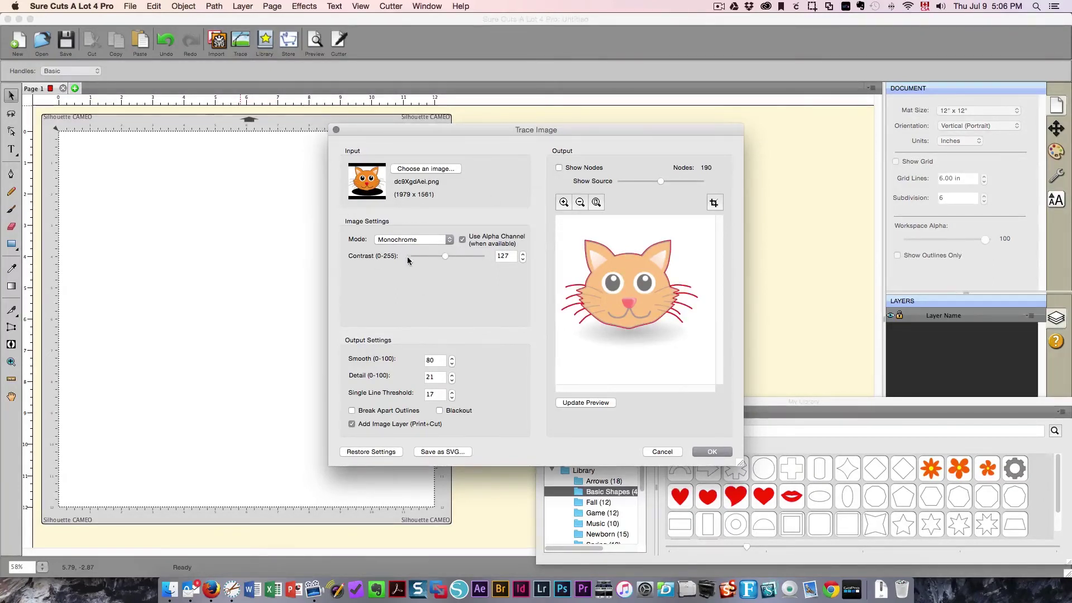
{"action": "left_click", "coordinate": [462, 241]}
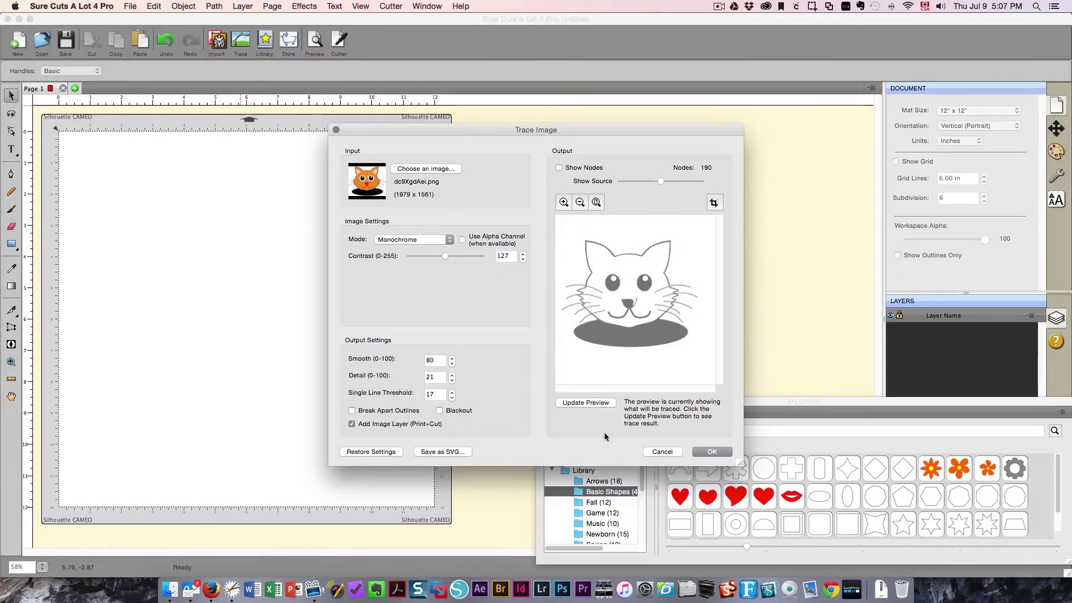
{"action": "left_click", "coordinate": [586, 402]}
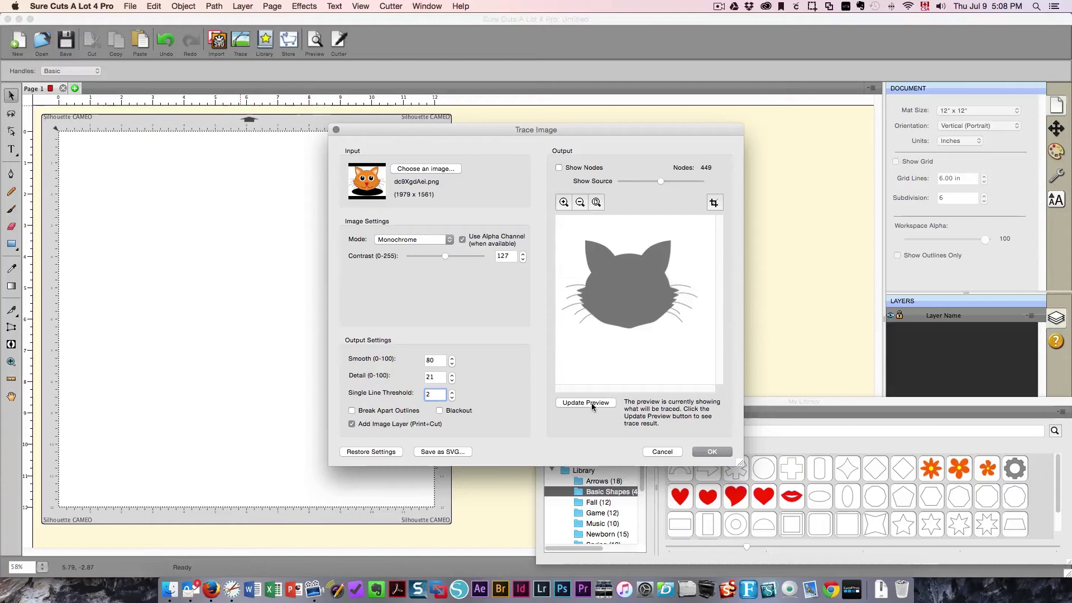
{"action": "left_click", "coordinate": [586, 403]}
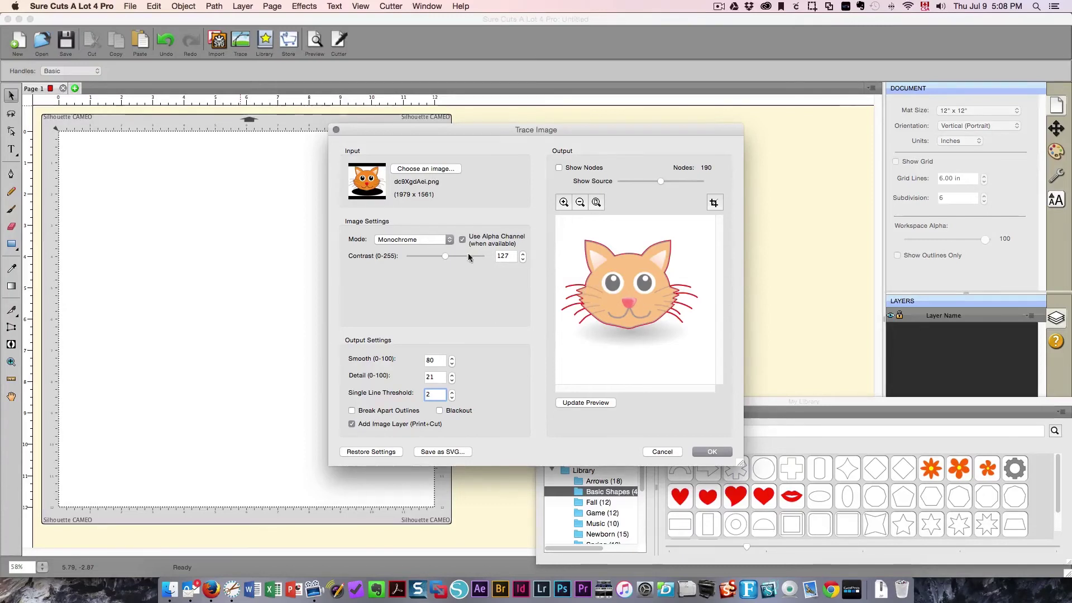
{"action": "left_click", "coordinate": [462, 239]}
{"action": "left_click", "coordinate": [581, 402]}
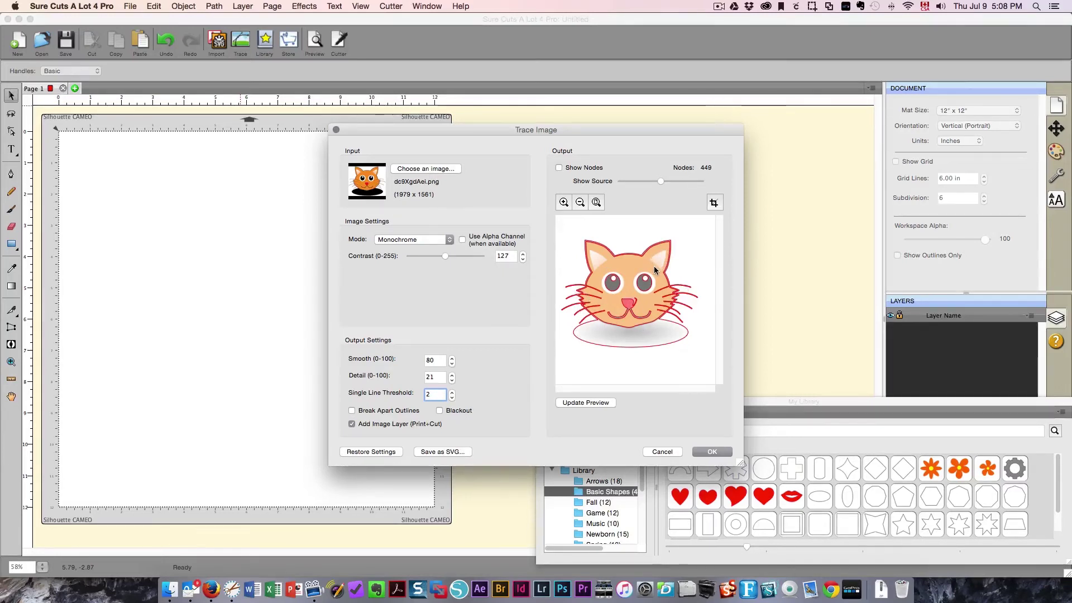
Step: Set the trace mode to Color Layers and update the cat preview with a maximum of 5 colors
{"action": "left_click", "coordinate": [398, 240]}
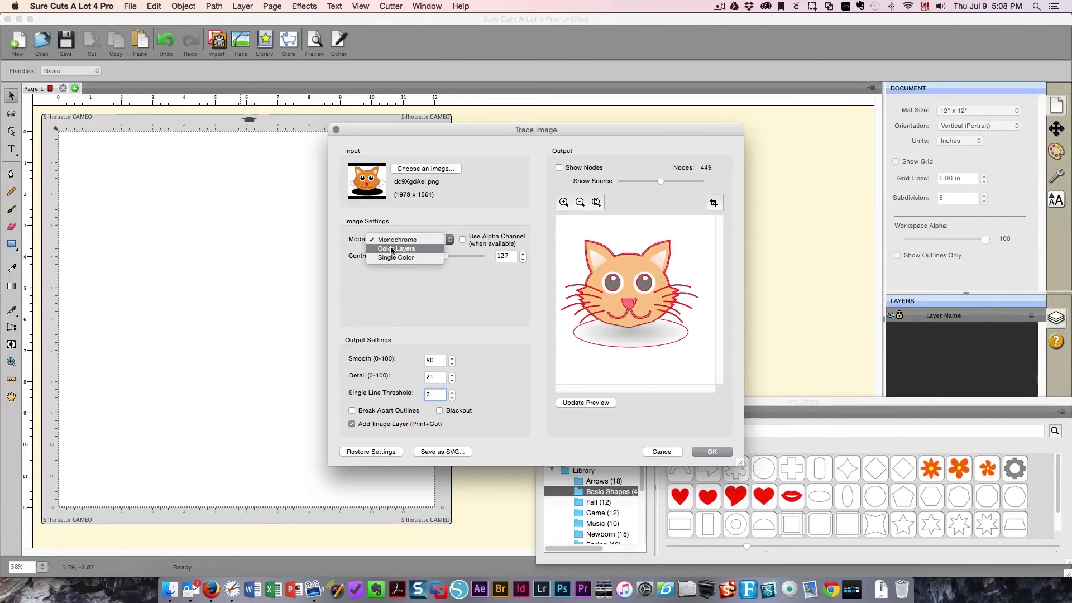
{"action": "left_click", "coordinate": [392, 249]}
{"action": "left_click", "coordinate": [595, 403]}
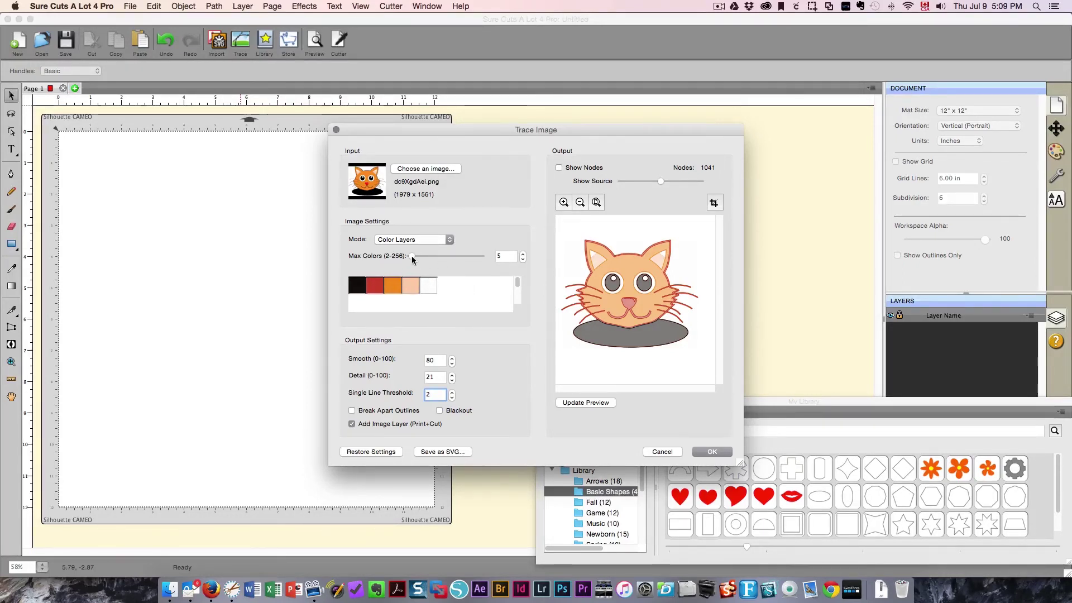
Step: Try 4 maximum colors with orange excluded, then return to 5 colors and preview only the red layer
{"action": "left_click", "coordinate": [523, 260]}
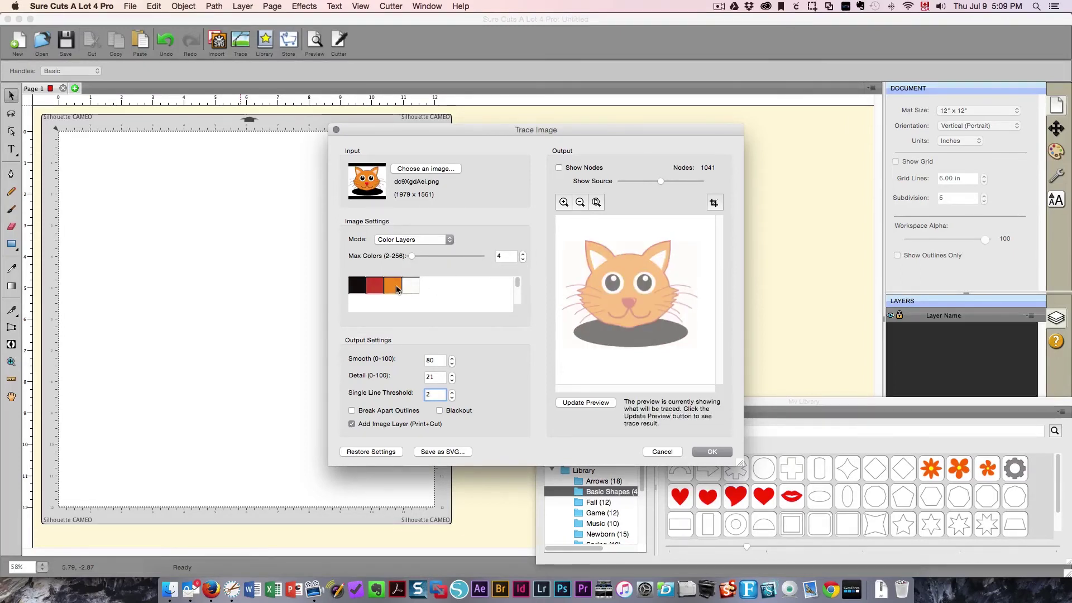
{"action": "left_click", "coordinate": [397, 289]}
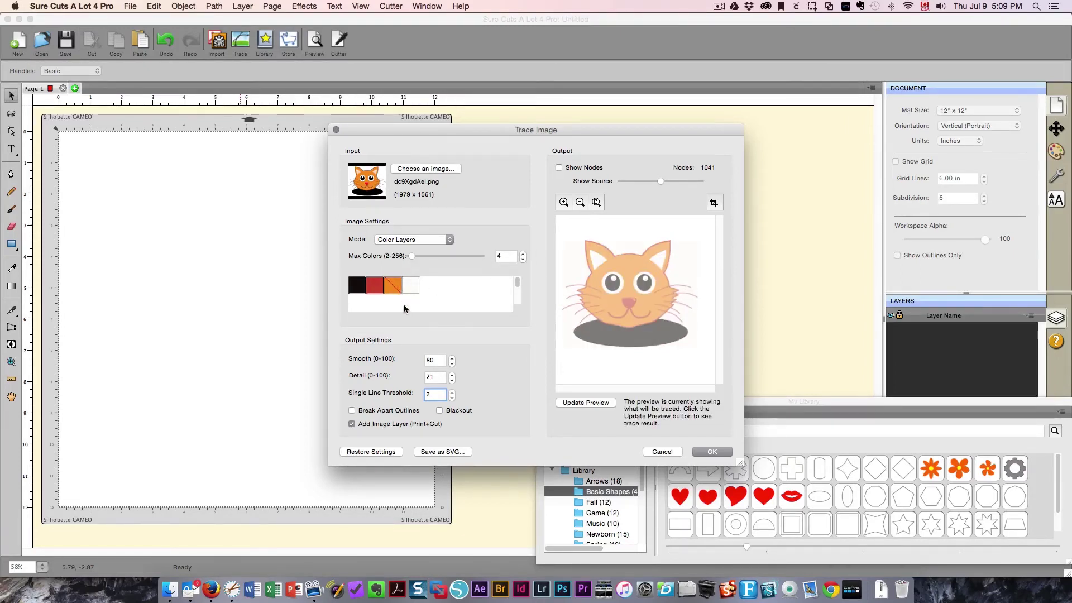
{"action": "left_click", "coordinate": [524, 257]}
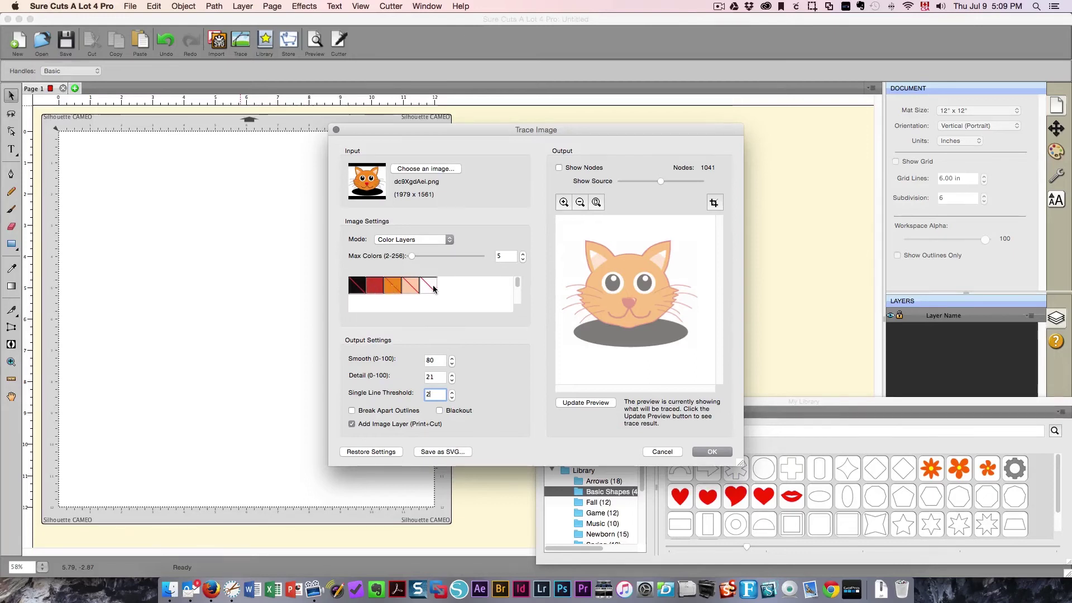
{"action": "left_click", "coordinate": [589, 402]}
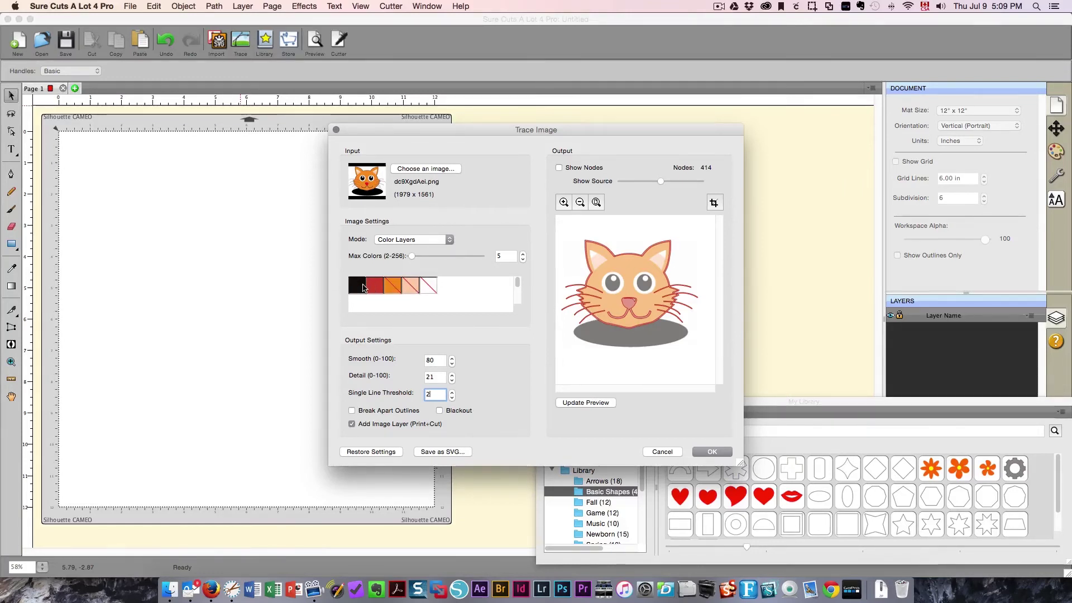
Step: Preview only the black layer and examine its trace lines up close around the cat's ear and eyes
{"action": "left_click", "coordinate": [578, 403]}
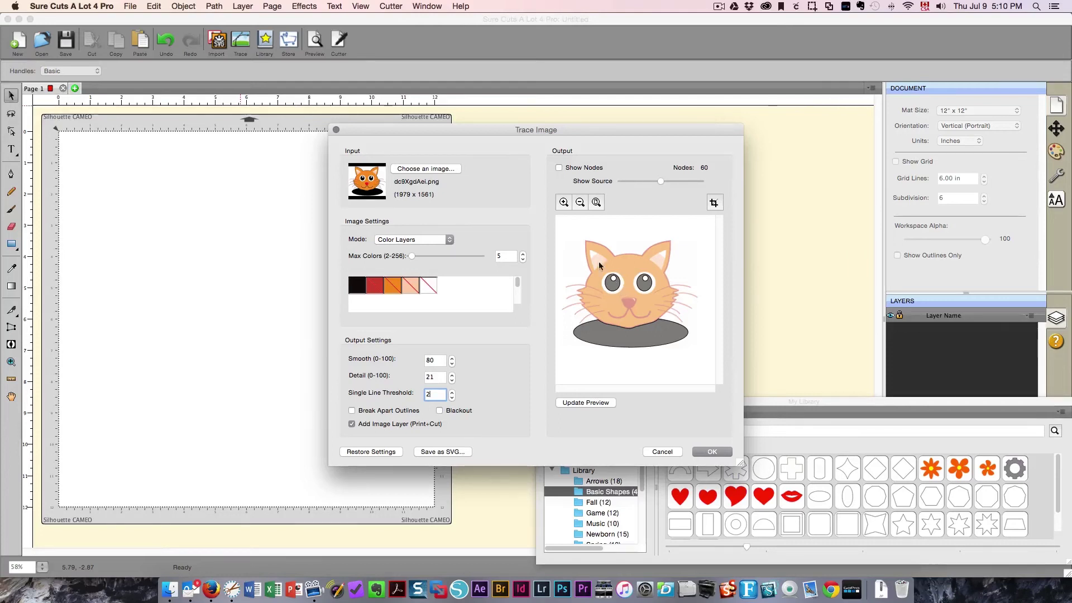
{"action": "left_click", "coordinate": [564, 203]}
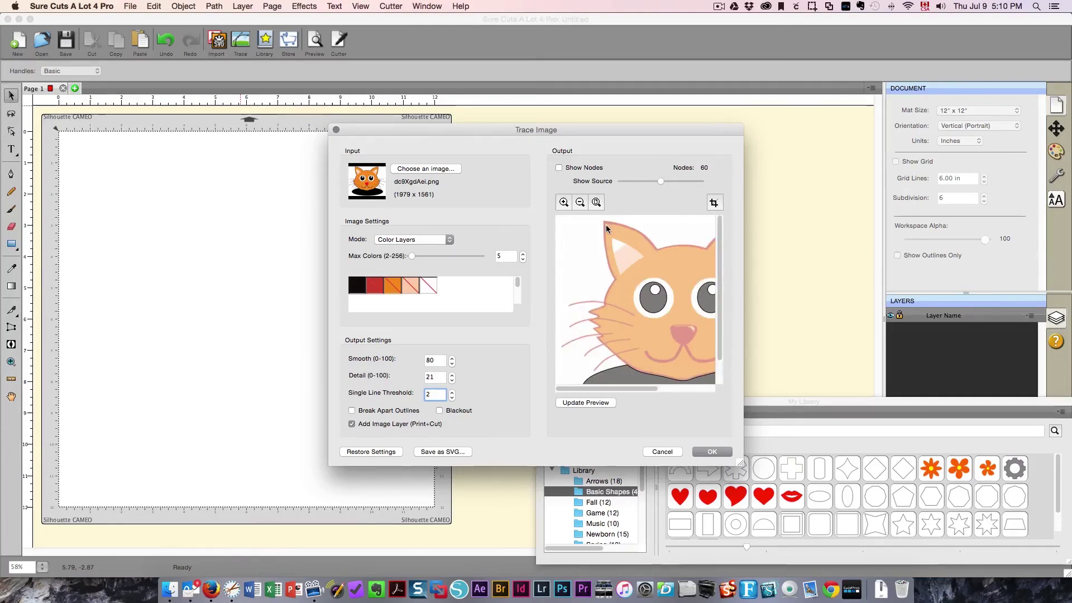
{"action": "left_click", "coordinate": [564, 202]}
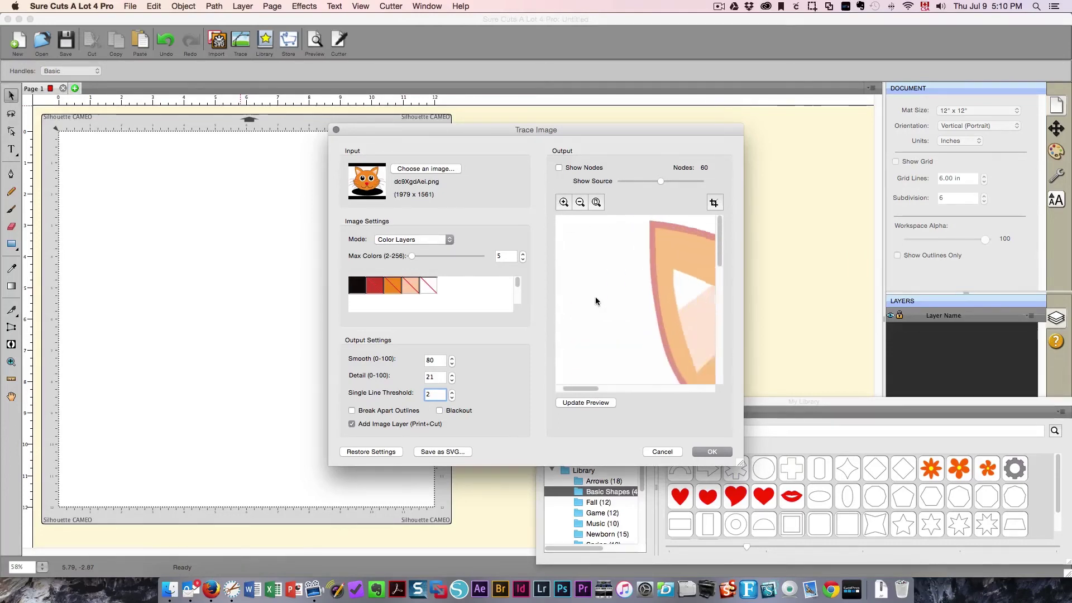
{"action": "scroll", "coordinate": [595, 296], "scroll_direction": "right", "scroll_amount": 5}
{"action": "scroll", "coordinate": [595, 296], "scroll_direction": "down", "scroll_amount": 5}
{"action": "scroll", "coordinate": [595, 296], "scroll_direction": "left", "scroll_amount": 3}
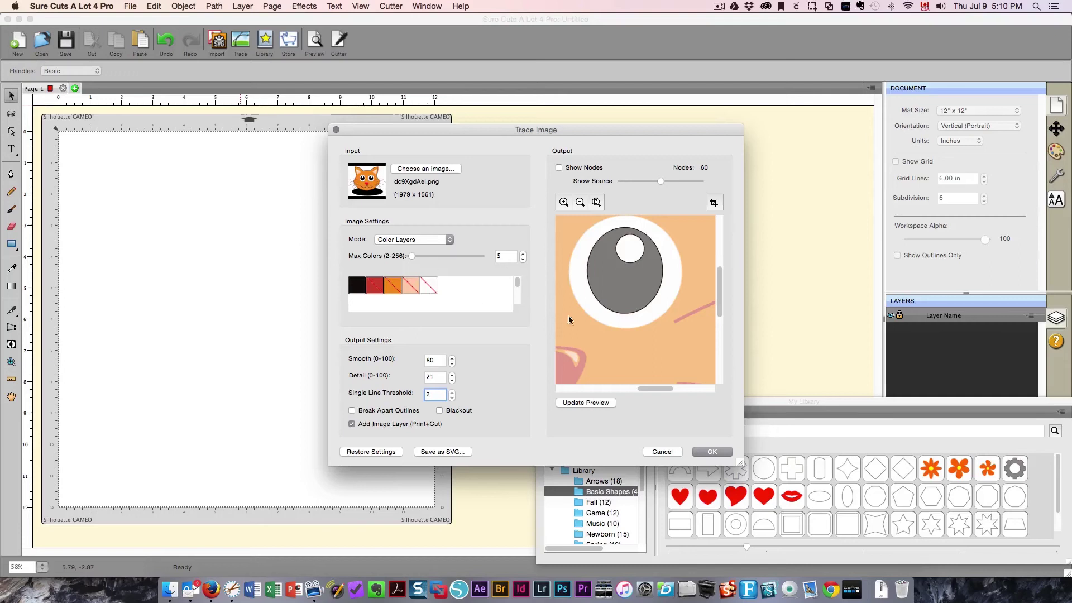
Step: Trace the black layer with Add Image Layer turned off and move the result to about X 4.54 in, Y 4.29 in on the mat
{"action": "left_click", "coordinate": [707, 452]}
{"action": "left_click", "coordinate": [352, 424]}
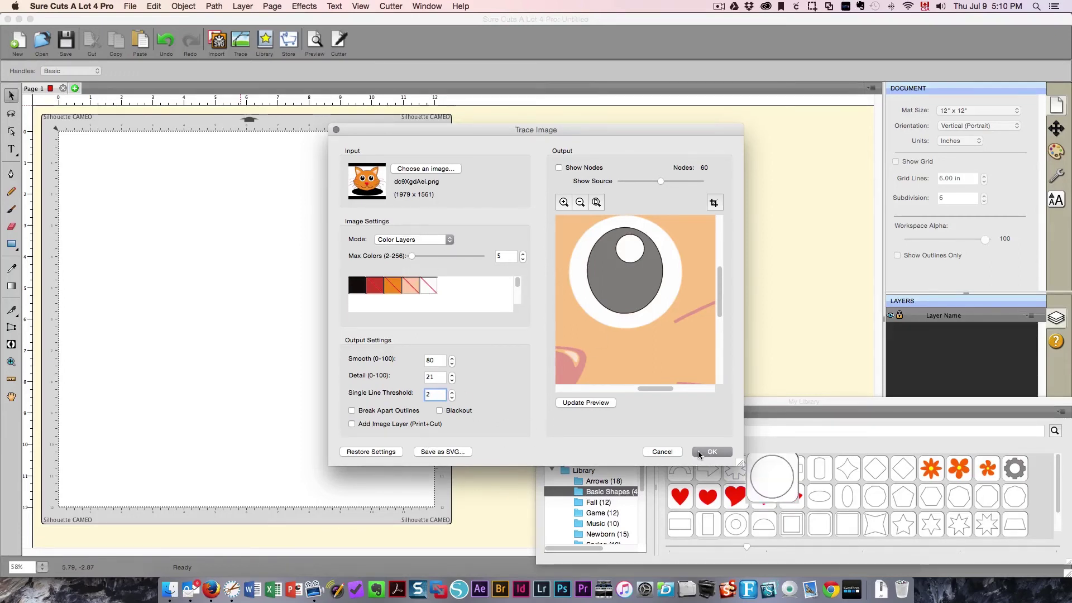
{"action": "left_click", "coordinate": [698, 450]}
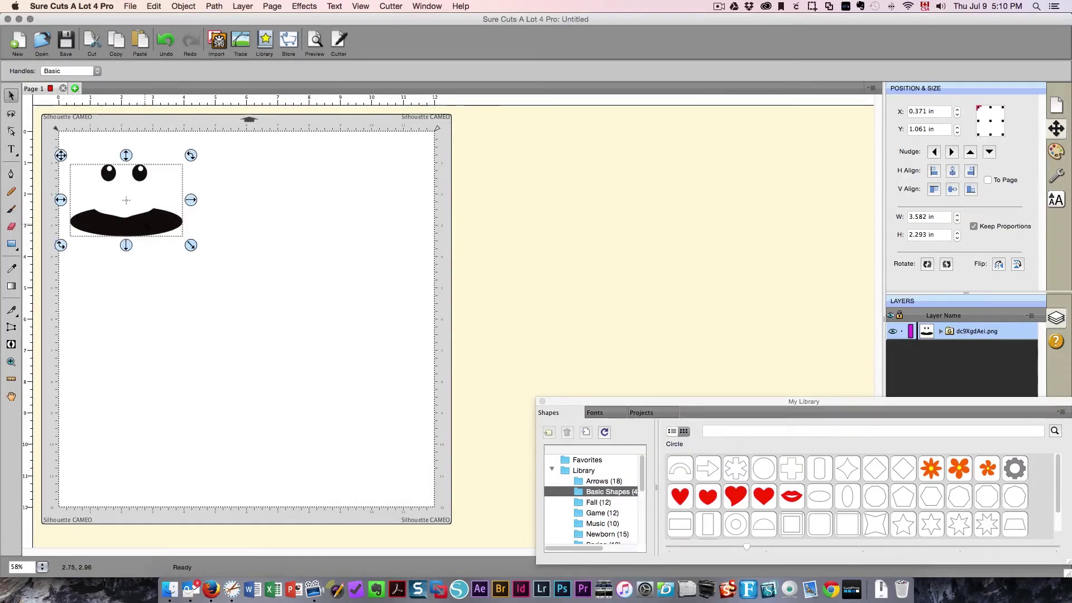
{"action": "left_click_drag", "start_coordinate": [147, 228], "coordinate": [279, 328]}
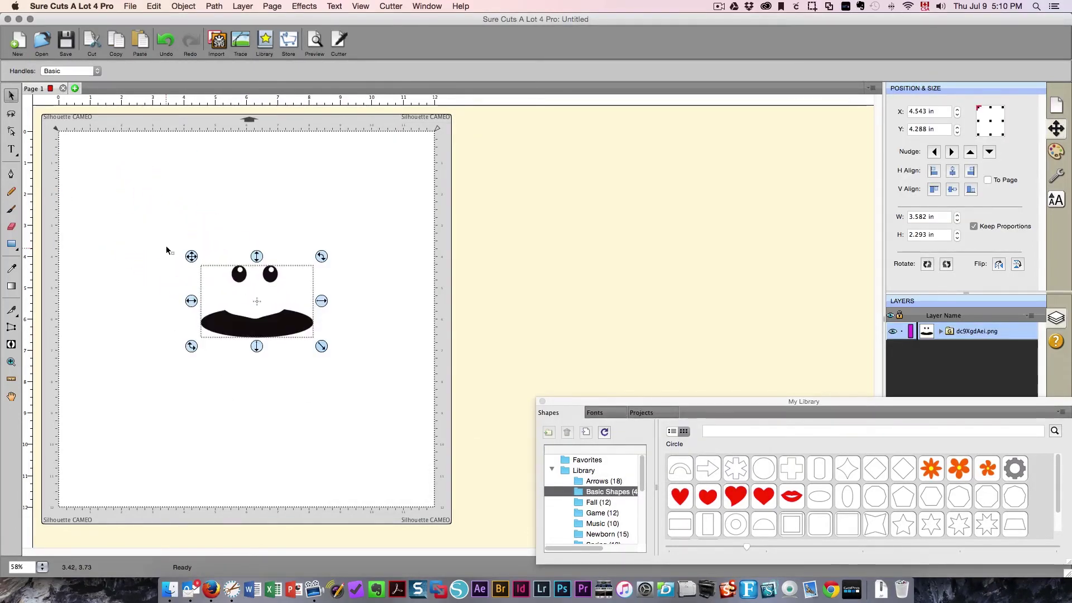
Step: Delete the black trace from the mat and load dc9XgdAei.png from the Temp folder into Trace Image again
{"action": "key", "text": "Delete"}
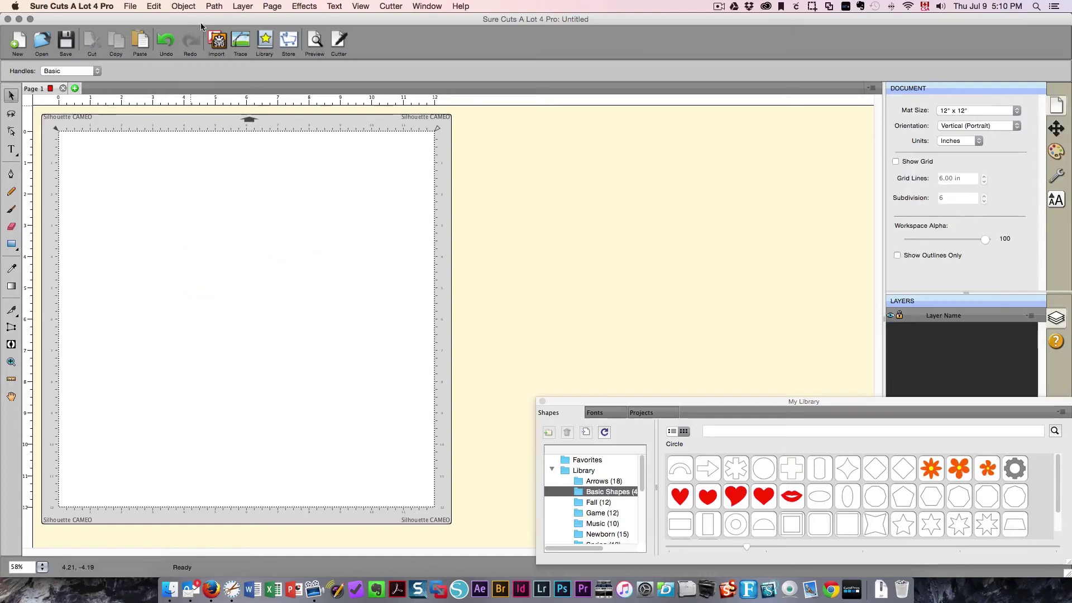
{"action": "left_click", "coordinate": [244, 40]}
{"action": "left_click", "coordinate": [425, 169]}
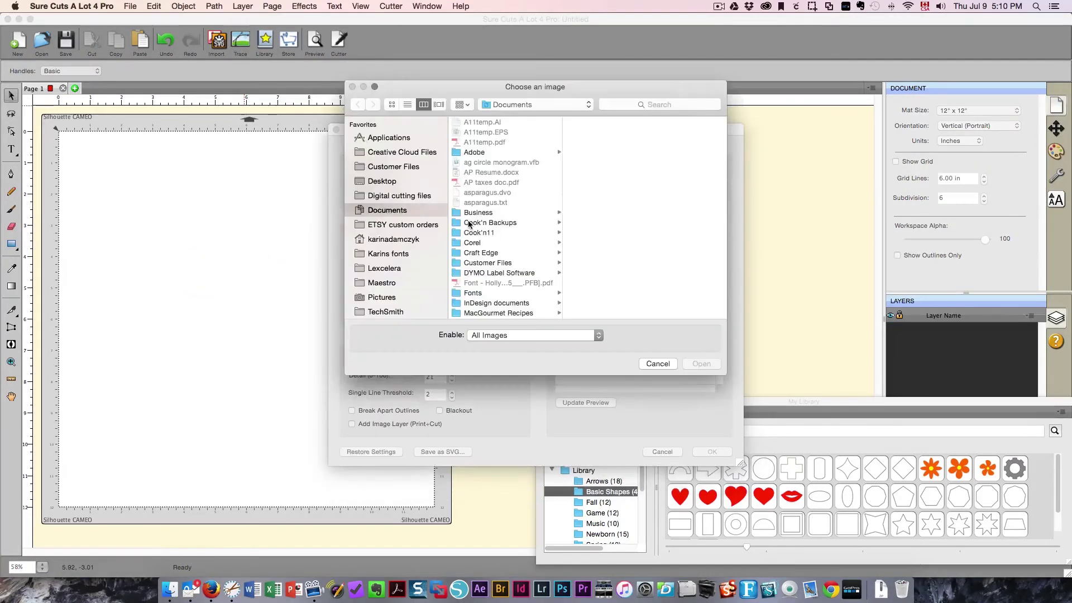
{"action": "scroll", "coordinate": [402, 310], "scroll_direction": "down", "scroll_amount": 1}
{"action": "left_click", "coordinate": [403, 312]}
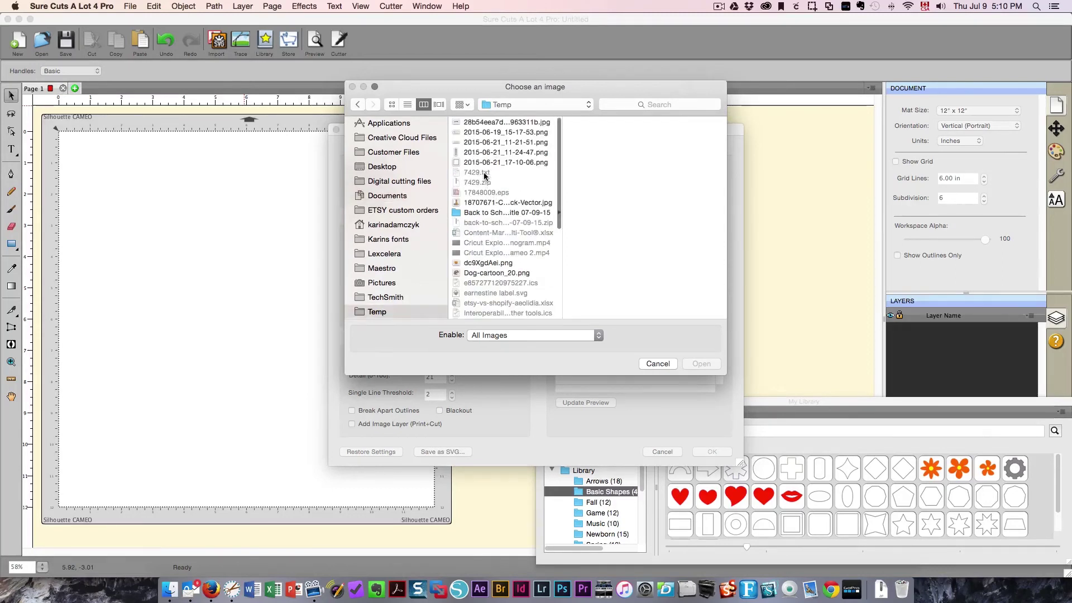
{"action": "left_click", "coordinate": [480, 262]}
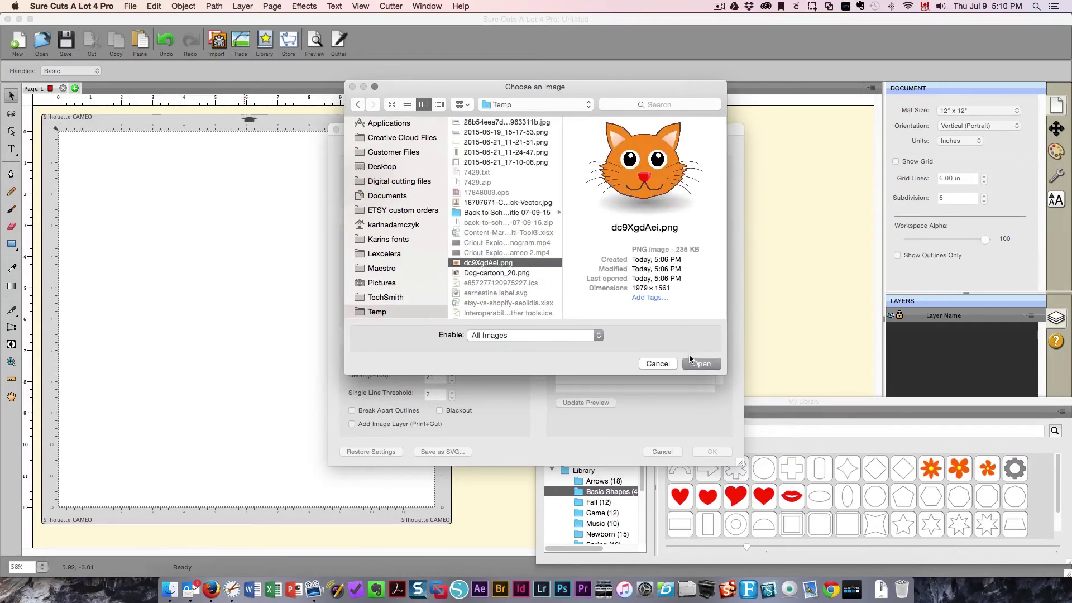
{"action": "key", "text": "Return"}
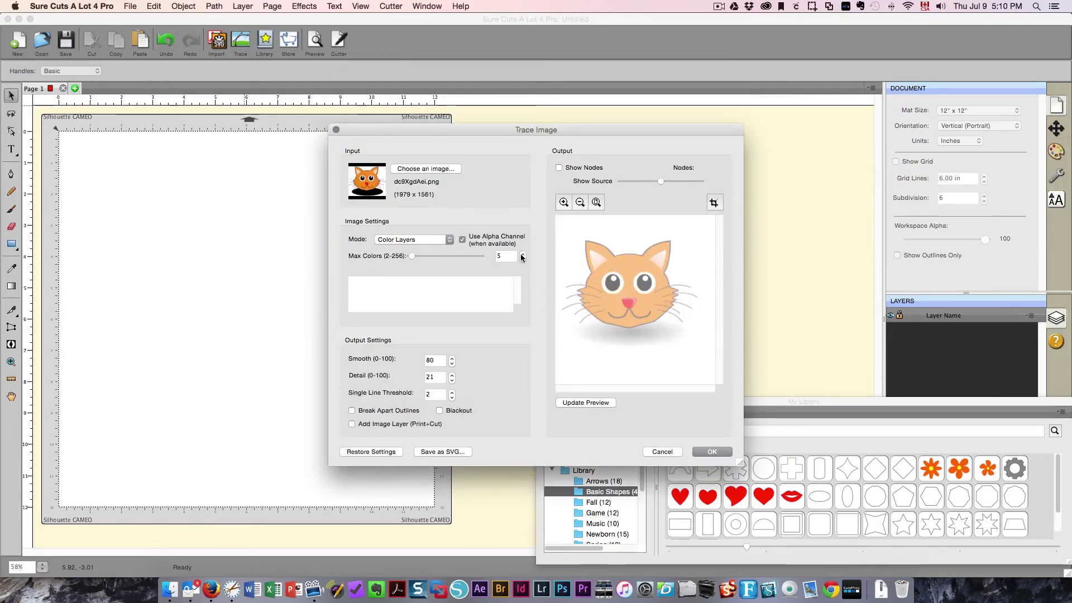
Step: Trace the cat with all five color layers and move it to about X 2.69 in, Y 2.10 in on the mat
{"action": "left_click", "coordinate": [578, 400]}
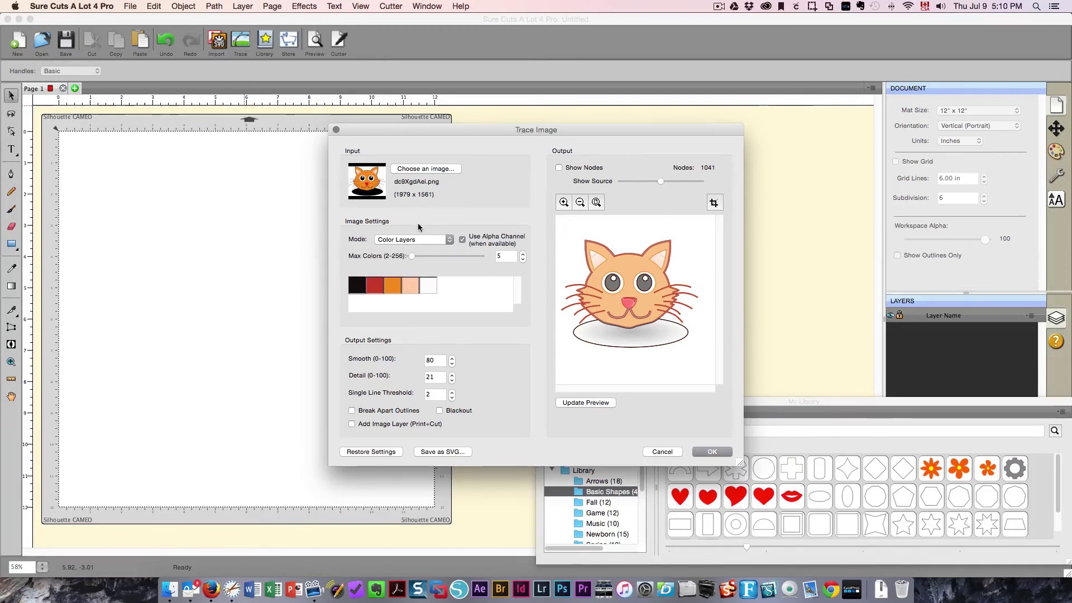
{"action": "left_click", "coordinate": [711, 451]}
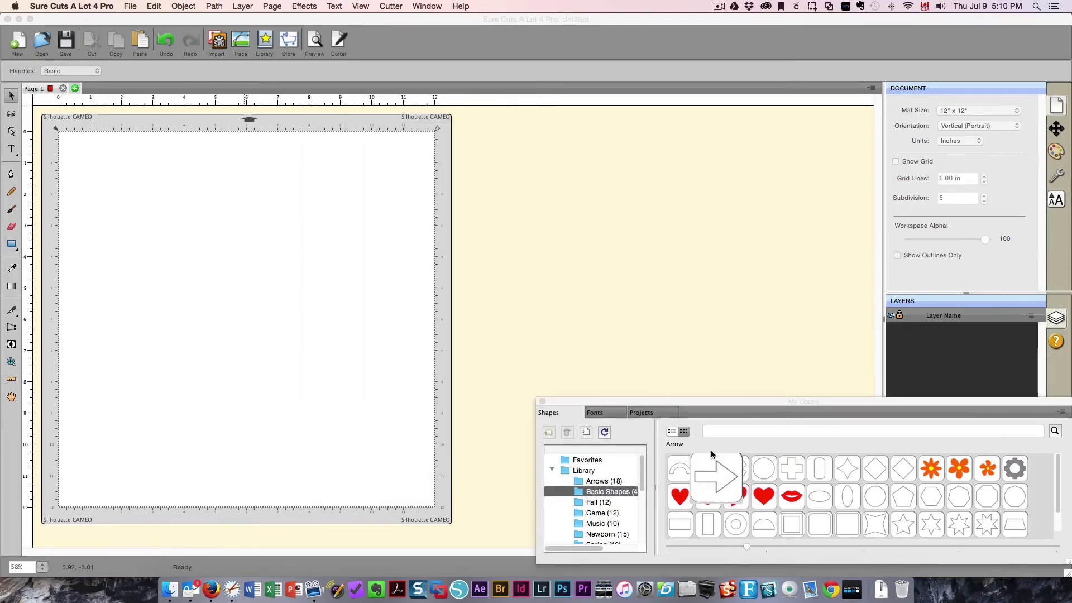
{"action": "left_click_drag", "start_coordinate": [161, 208], "coordinate": [246, 273]}
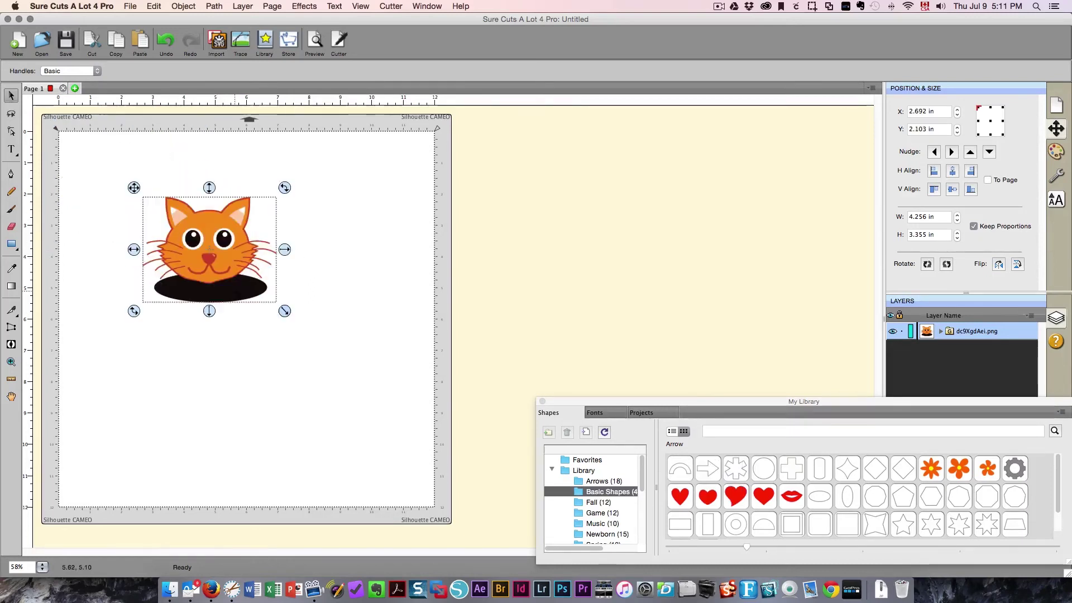
Step: Ungroup the traced cat, then move the orange layer beside the face and the peach layer below it
{"action": "right_click", "coordinate": [218, 257]}
{"action": "left_click", "coordinate": [257, 382]}
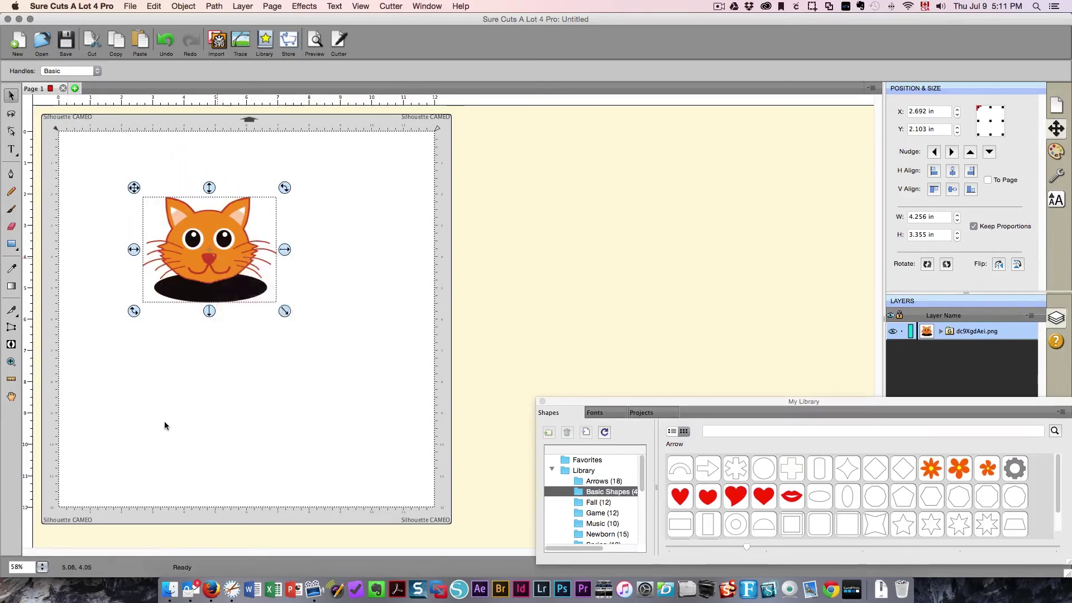
{"action": "left_click_drag", "start_coordinate": [223, 260], "coordinate": [246, 432]}
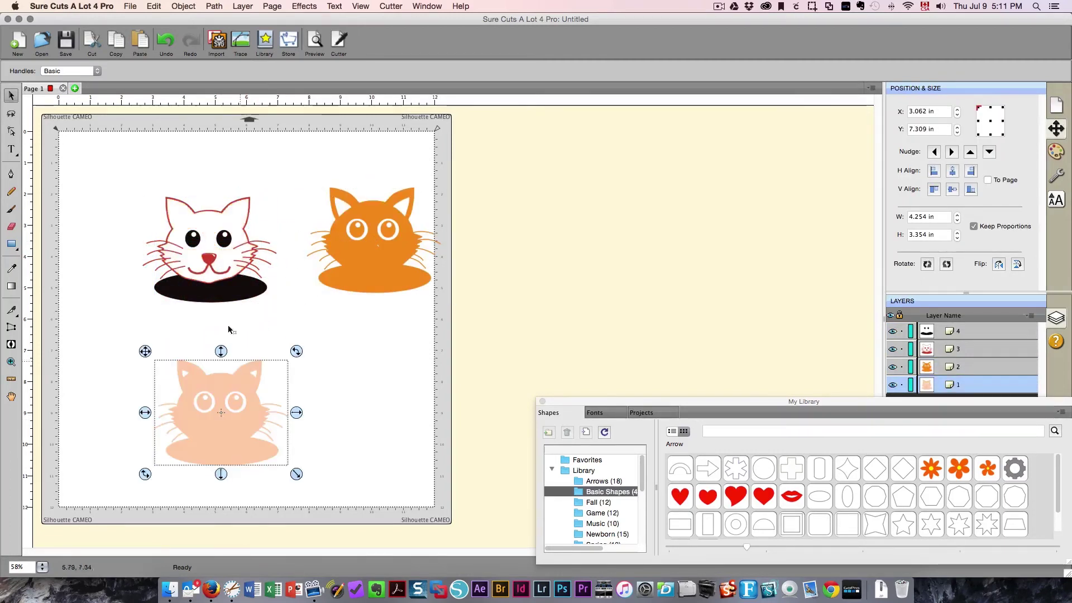
Step: Move the red layer off the black one and place it beside the black layer at about X 5.08 in, Y 5.00 in
{"action": "left_click_drag", "start_coordinate": [221, 257], "coordinate": [418, 386]}
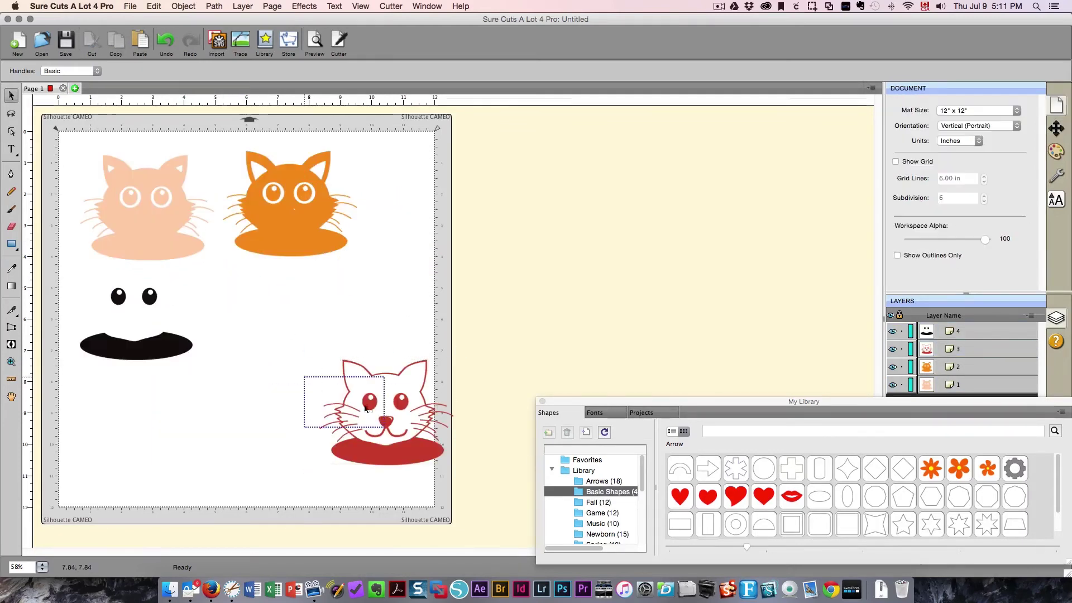
{"action": "left_click_drag", "start_coordinate": [366, 398], "coordinate": [263, 326]}
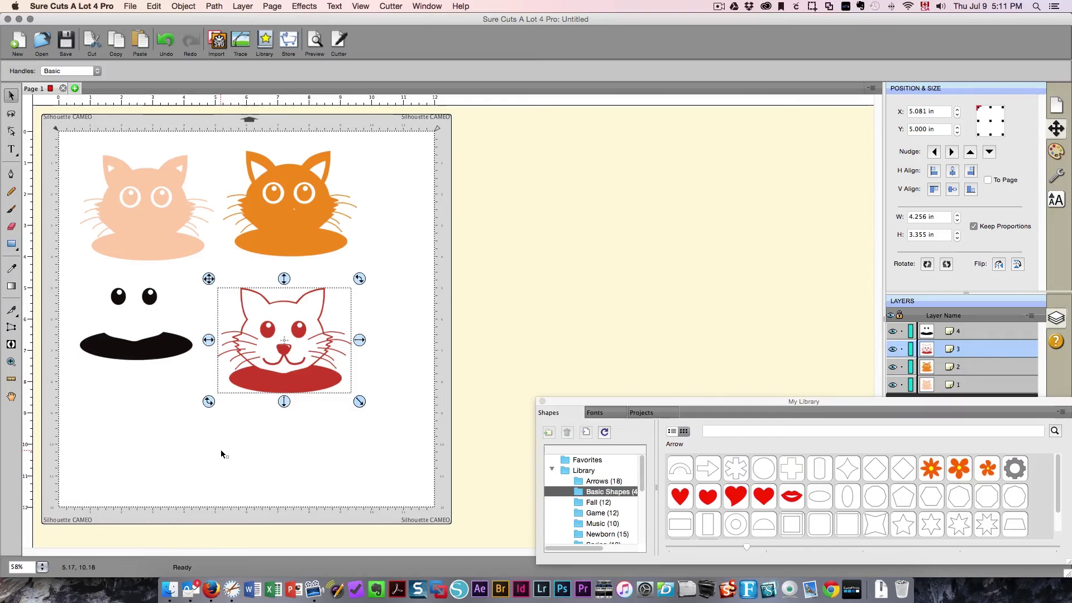
Step: Delete all four traced layers from the mat and load dc9XgdAei.png from the Temp folder into Trace Image
{"action": "left_click_drag", "start_coordinate": [58, 127], "coordinate": [447, 472]}
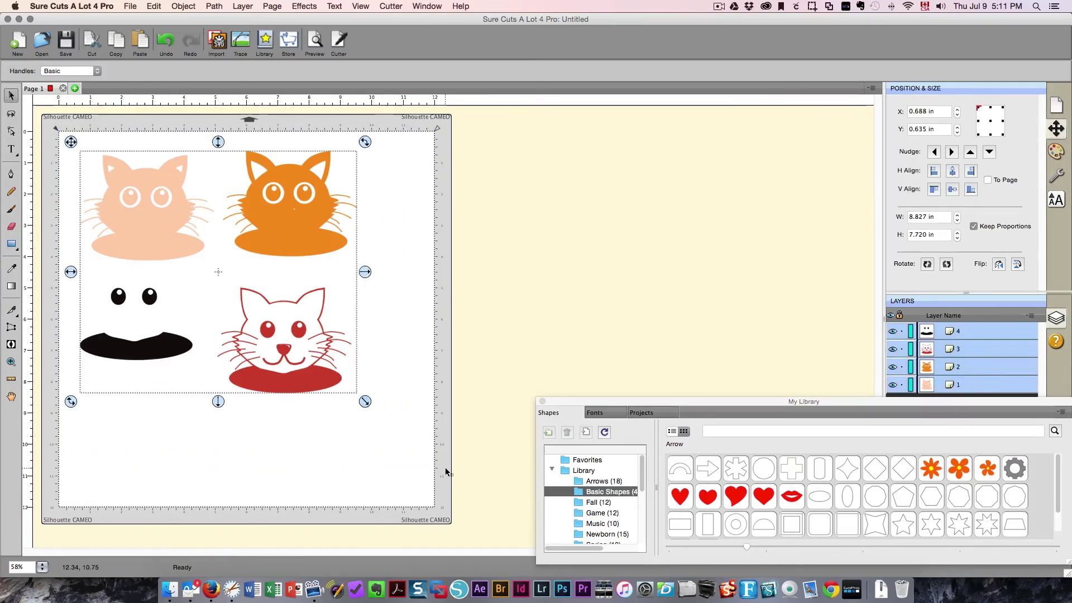
{"action": "key", "text": "Delete"}
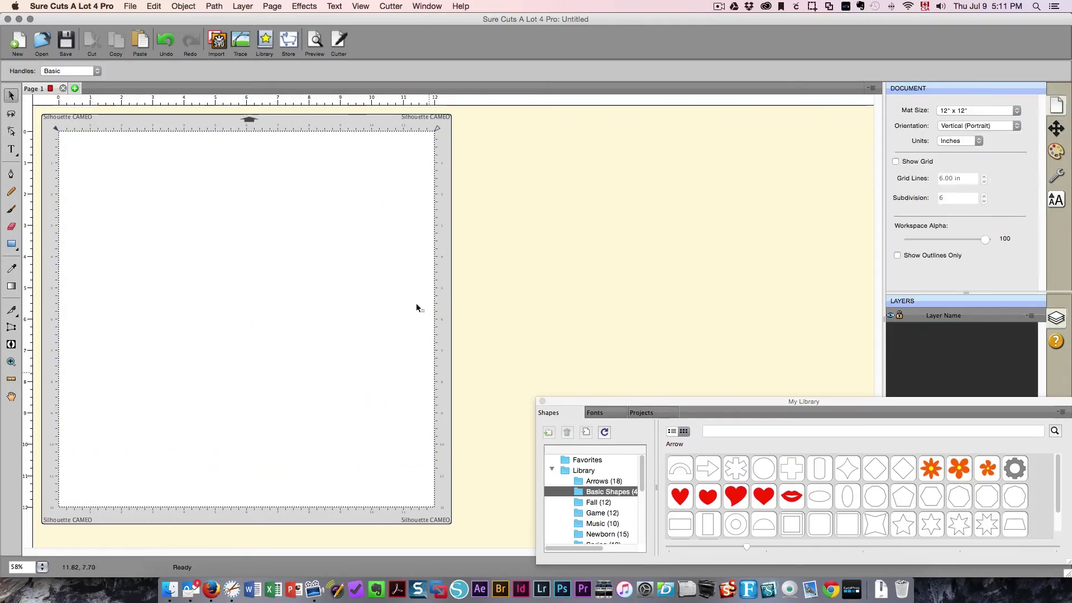
{"action": "left_click", "coordinate": [240, 42]}
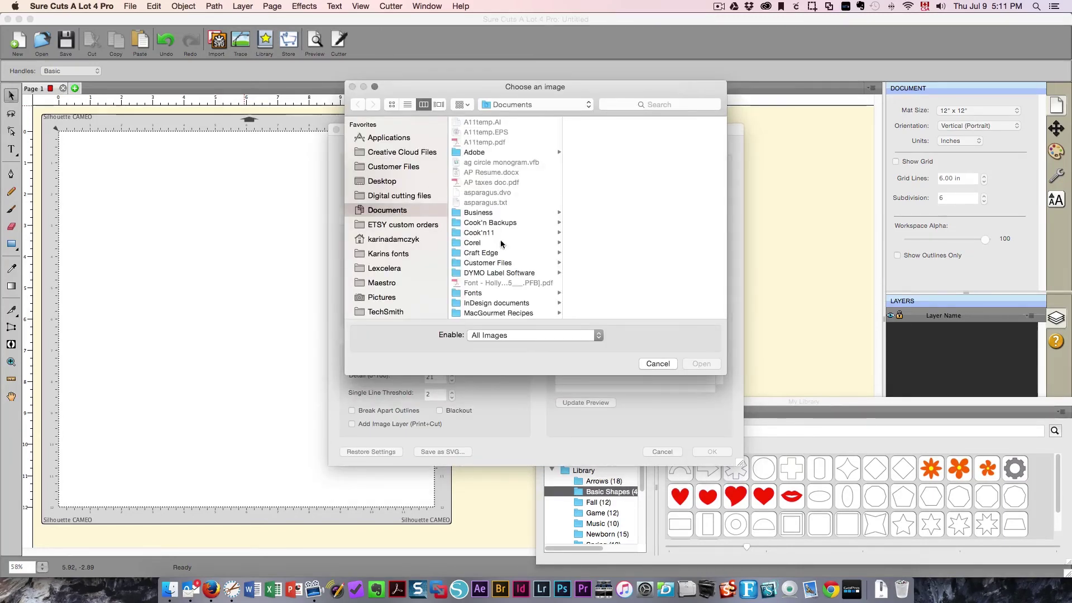
{"action": "scroll", "coordinate": [406, 303], "scroll_direction": "down", "scroll_amount": 3}
{"action": "left_click", "coordinate": [384, 291]}
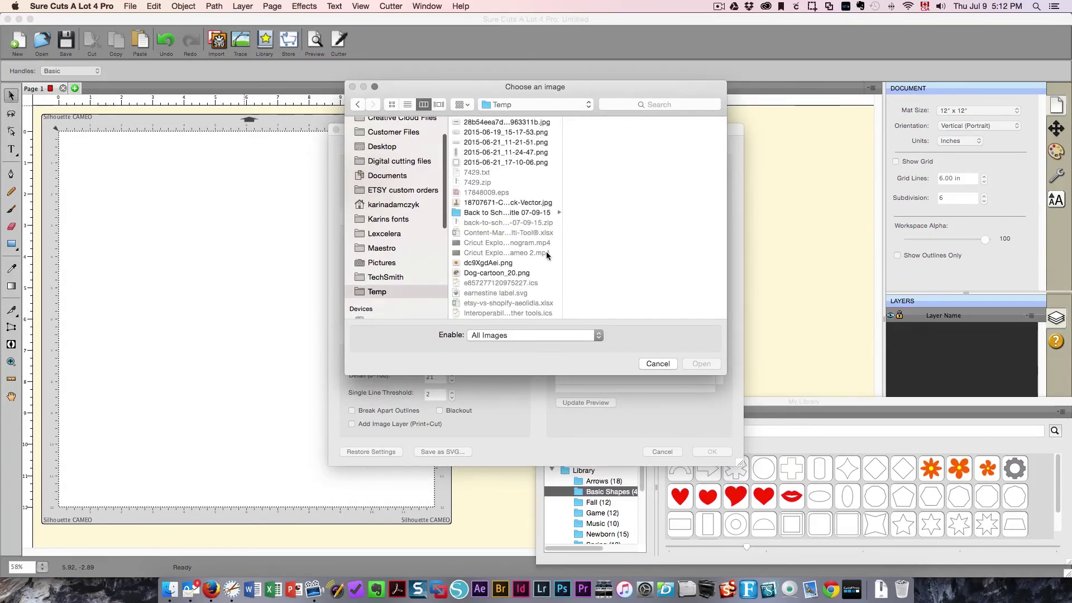
{"action": "left_click", "coordinate": [497, 262]}
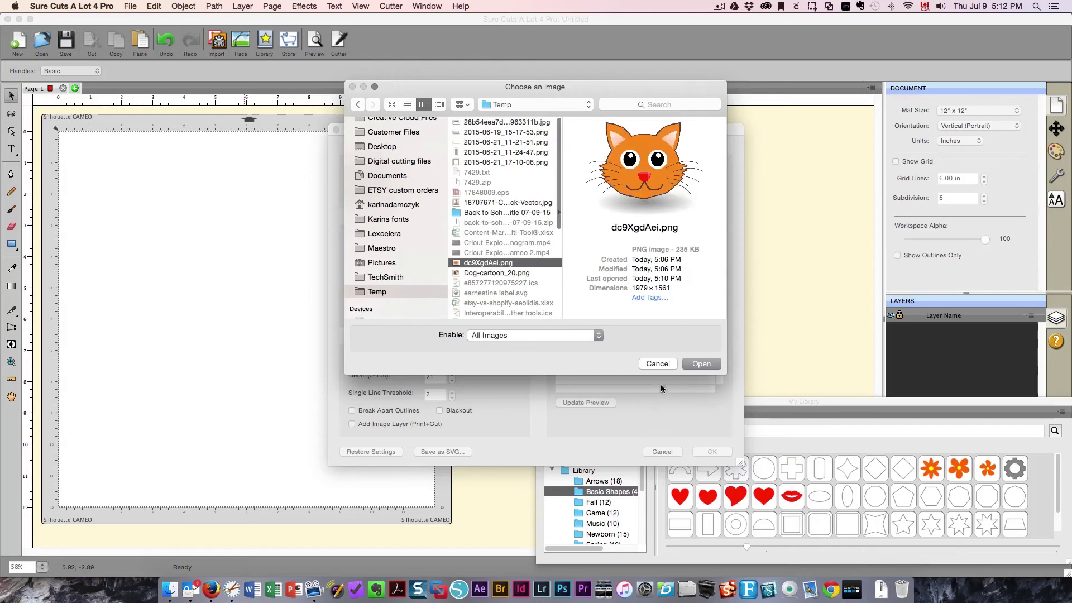
{"action": "left_click", "coordinate": [689, 364]}
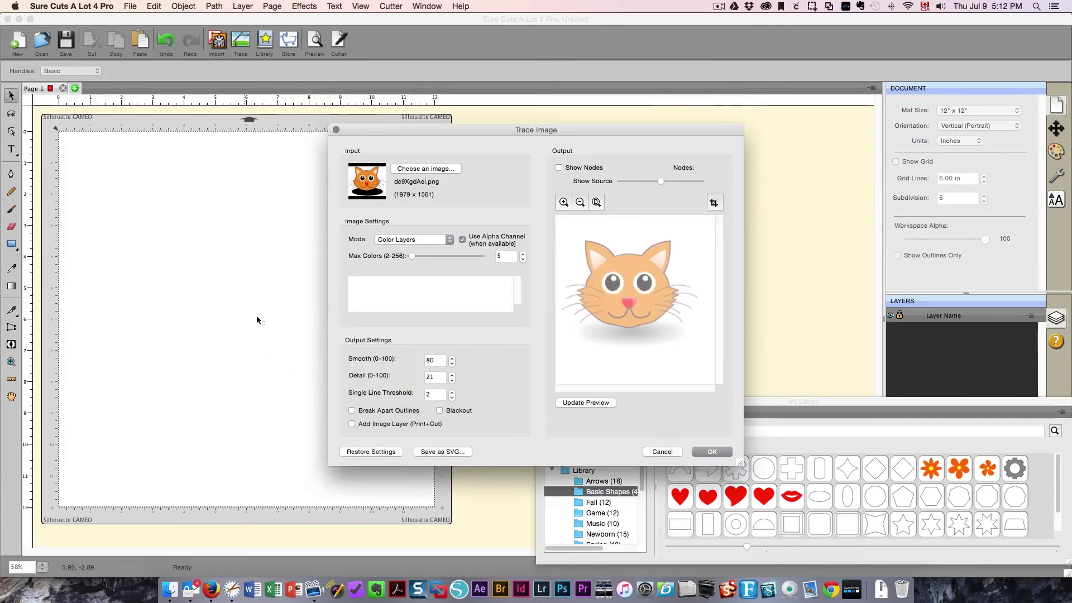
Step: Trace the cat in Monochrome mode and place the resulting silhouette on the mat
{"action": "left_click", "coordinate": [424, 238]}
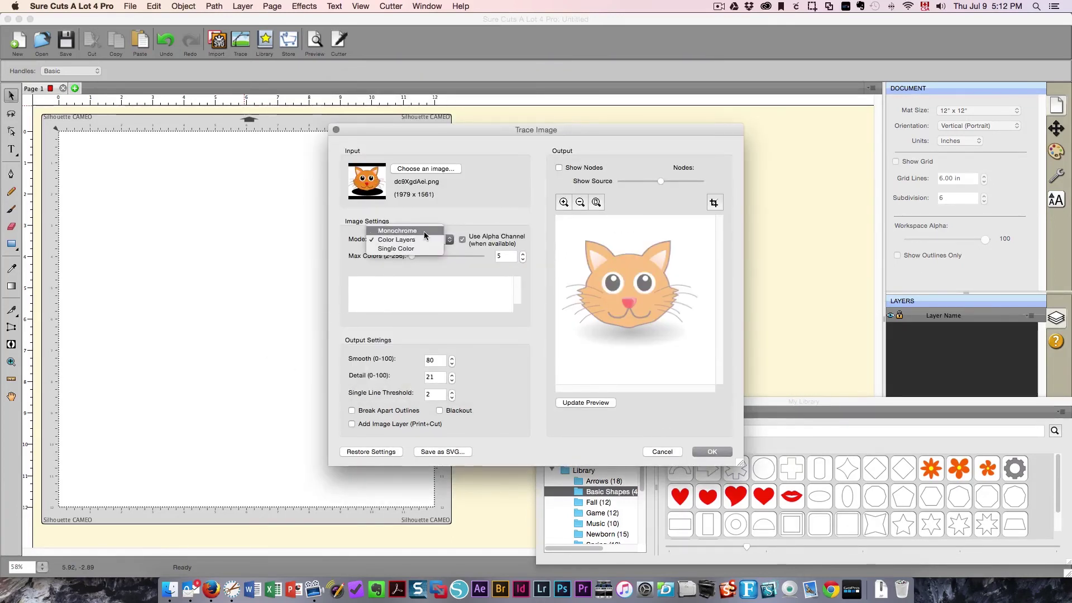
{"action": "left_click", "coordinate": [424, 231]}
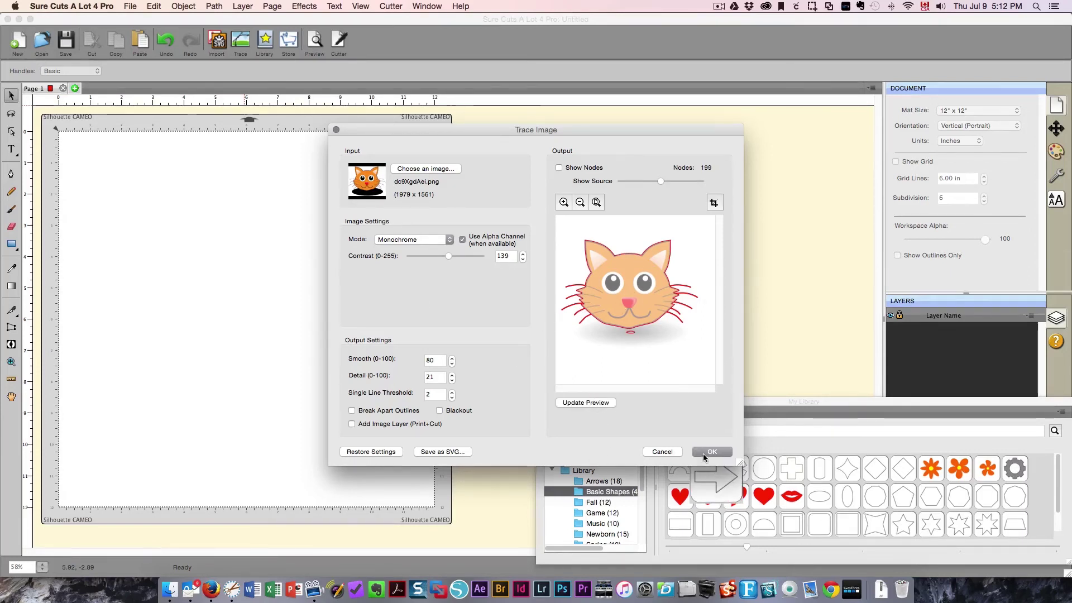
{"action": "left_click", "coordinate": [710, 451]}
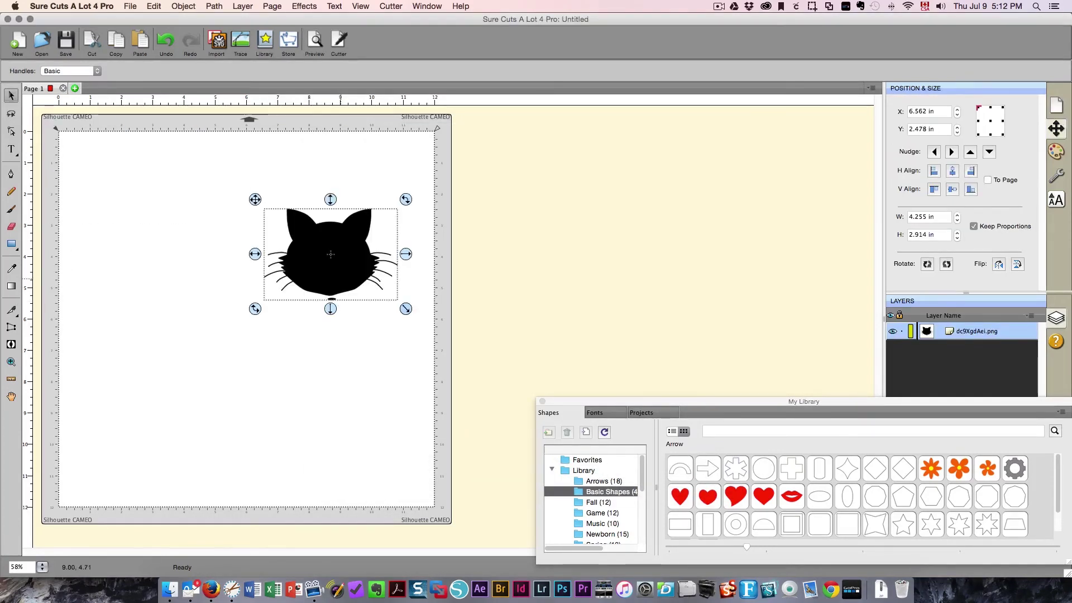
Step: Delete the monochrome silhouette from the mat and load dc9XgdAei.png from the Temp folder into Trace Image again
{"action": "key", "text": "Delete"}
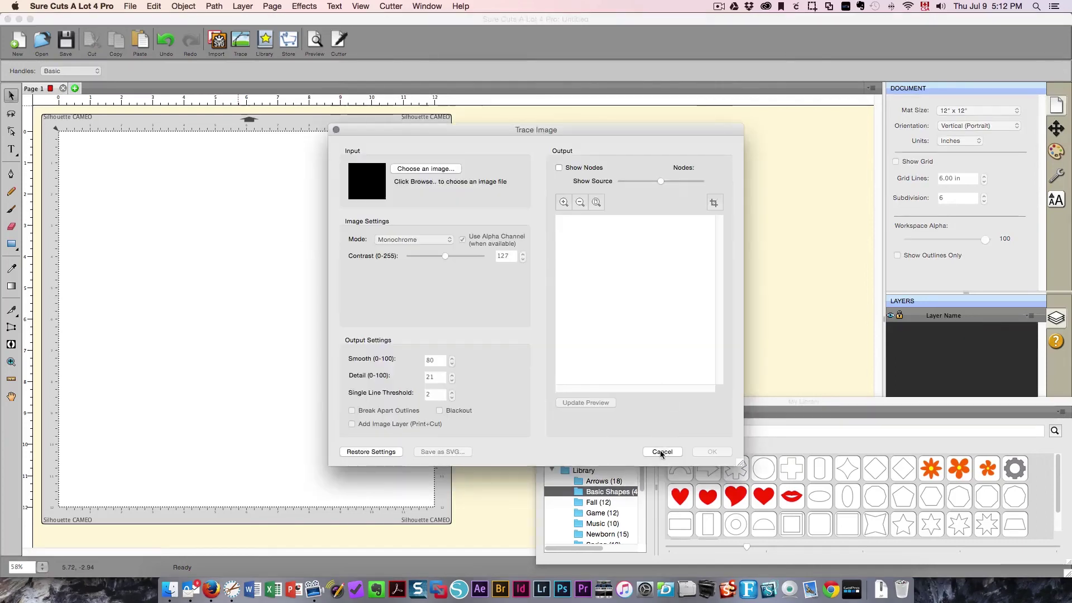
{"action": "left_click", "coordinate": [403, 168]}
{"action": "left_click", "coordinate": [391, 209]}
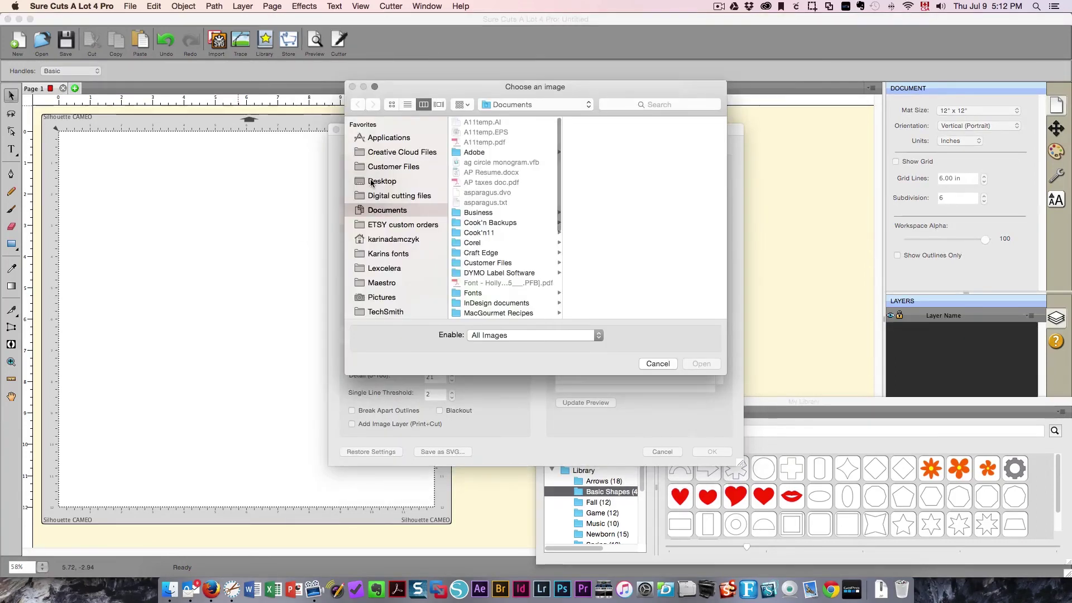
{"action": "scroll", "coordinate": [411, 280], "scroll_direction": "down", "scroll_amount": 2}
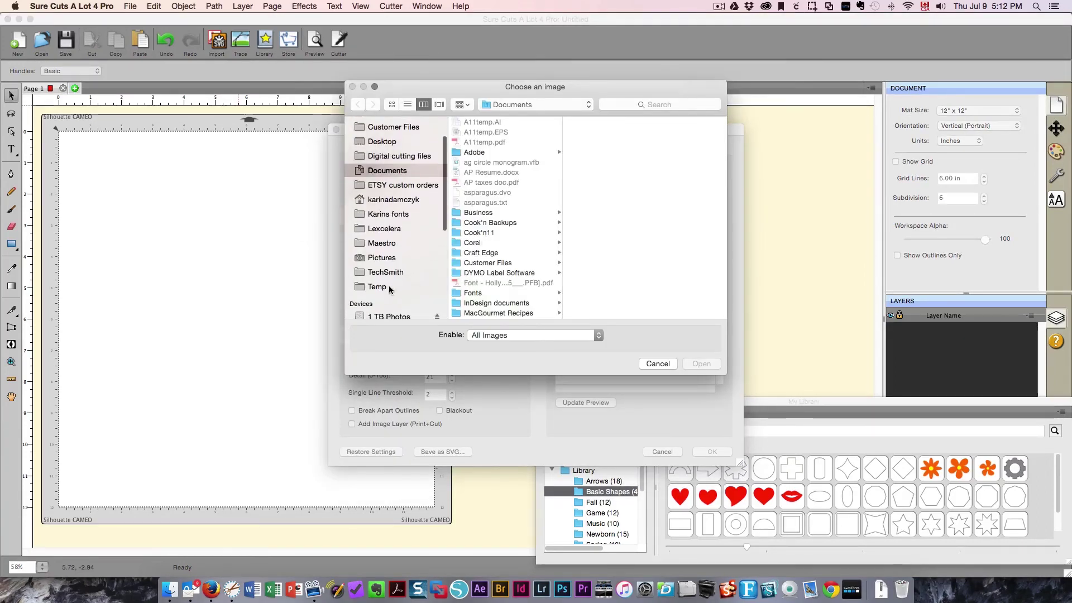
{"action": "left_click", "coordinate": [412, 285]}
{"action": "left_click", "coordinate": [487, 263]}
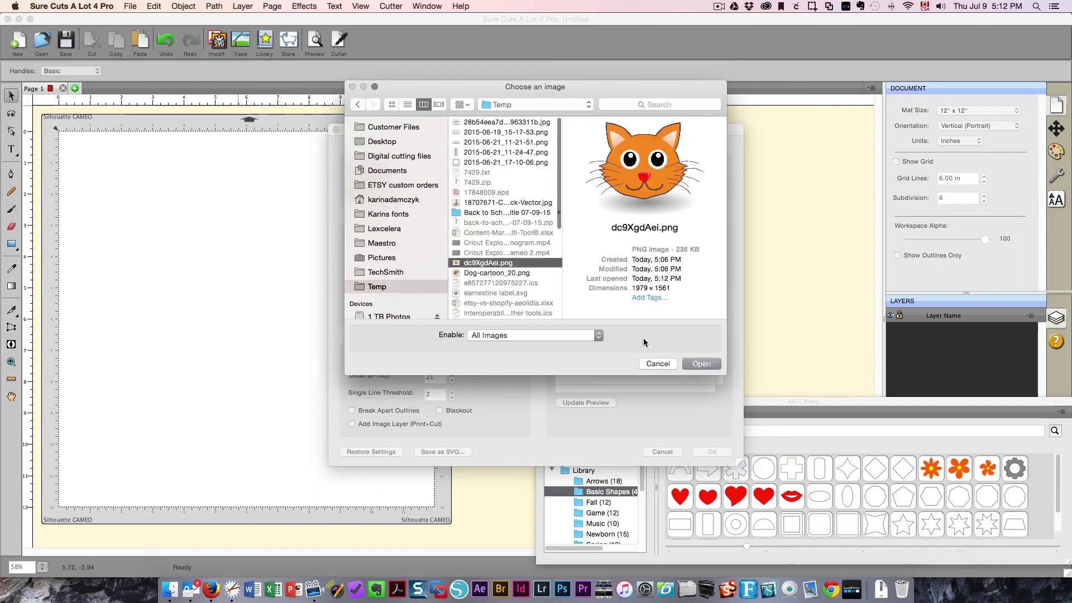
{"action": "left_click", "coordinate": [698, 364]}
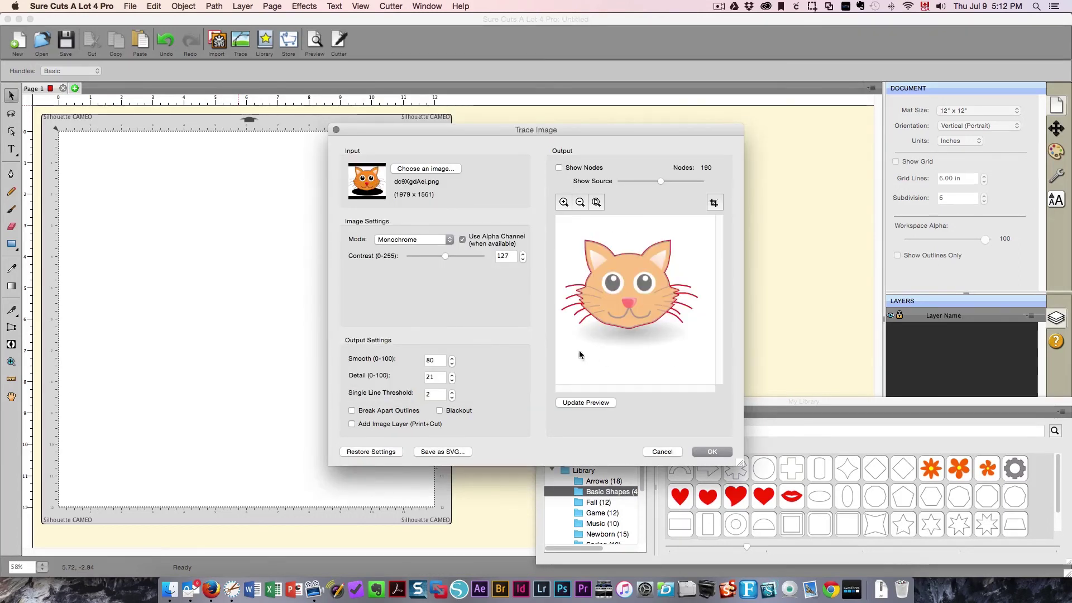
Step: Switch the trace mode to Single Color and sample first the peach inner ear, then the red nose as the trace color
{"action": "left_click", "coordinate": [412, 240]}
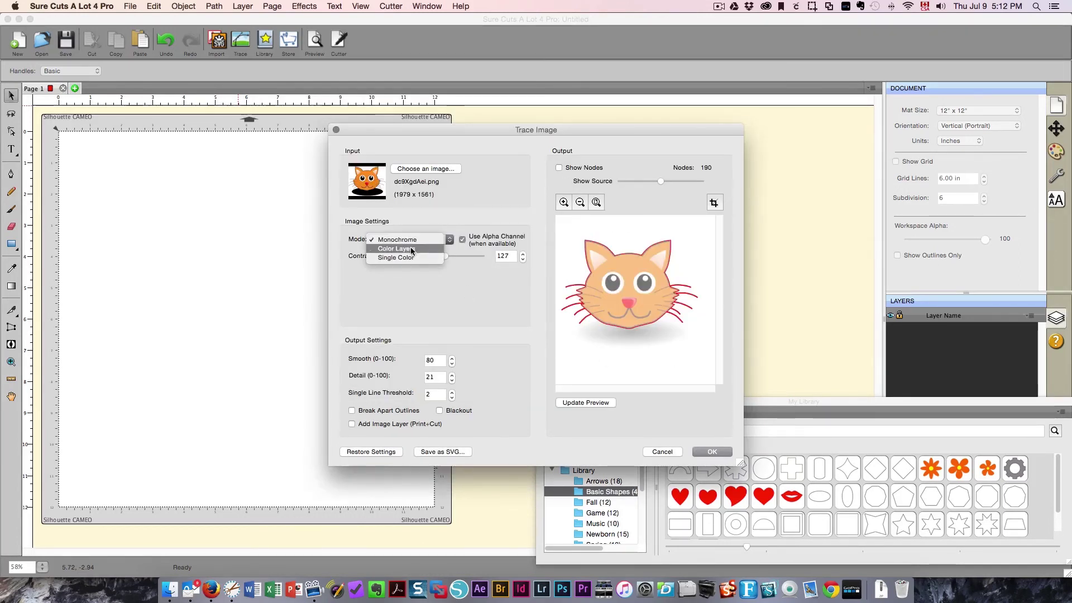
{"action": "left_click", "coordinate": [420, 257]}
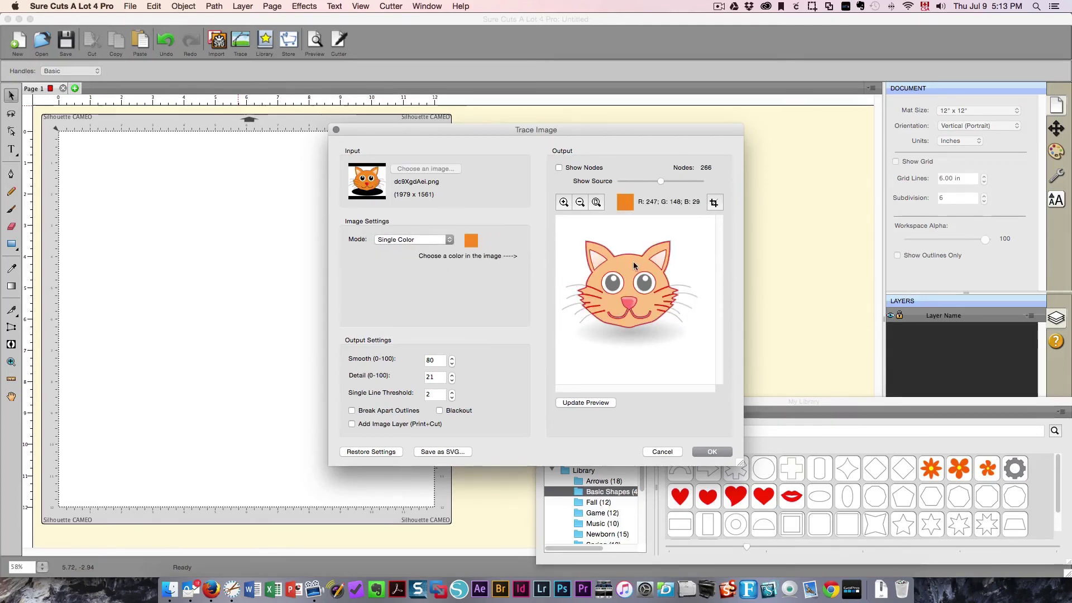
{"action": "left_click", "coordinate": [661, 261]}
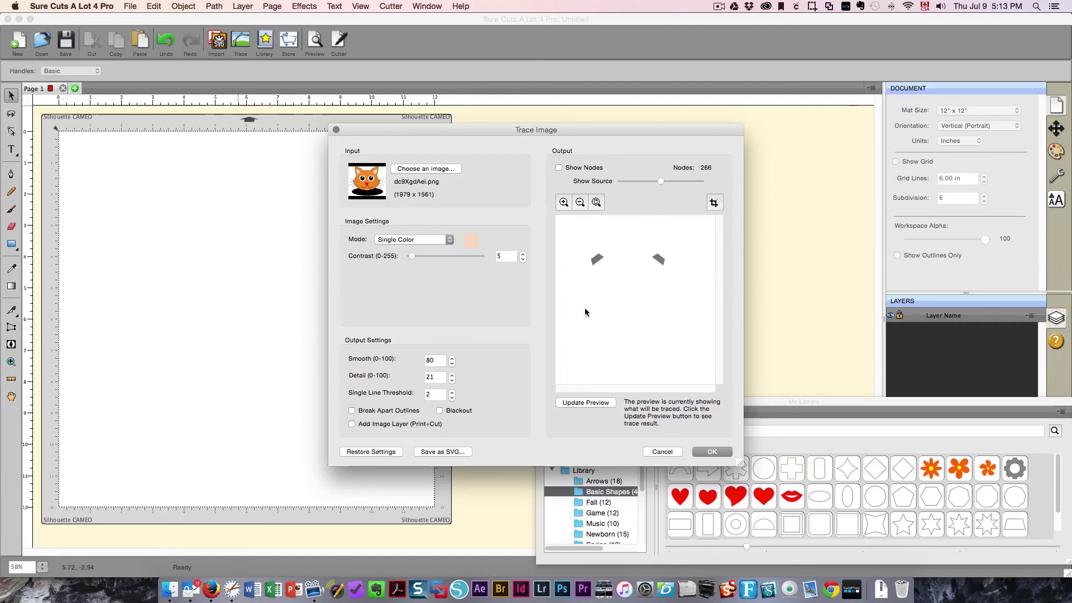
{"action": "left_click", "coordinate": [465, 239]}
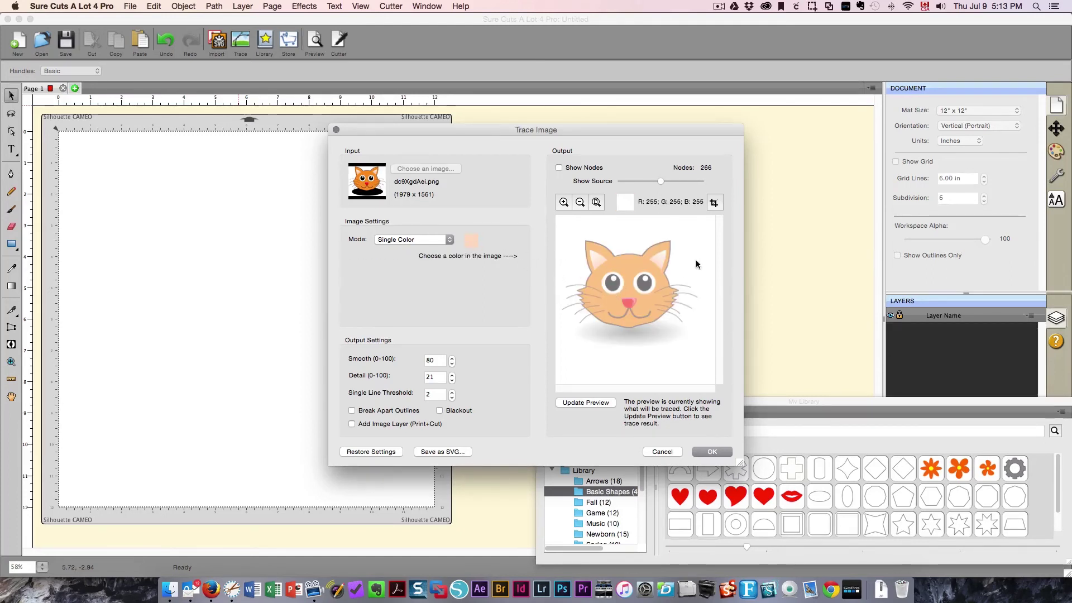
{"action": "left_click", "coordinate": [629, 307]}
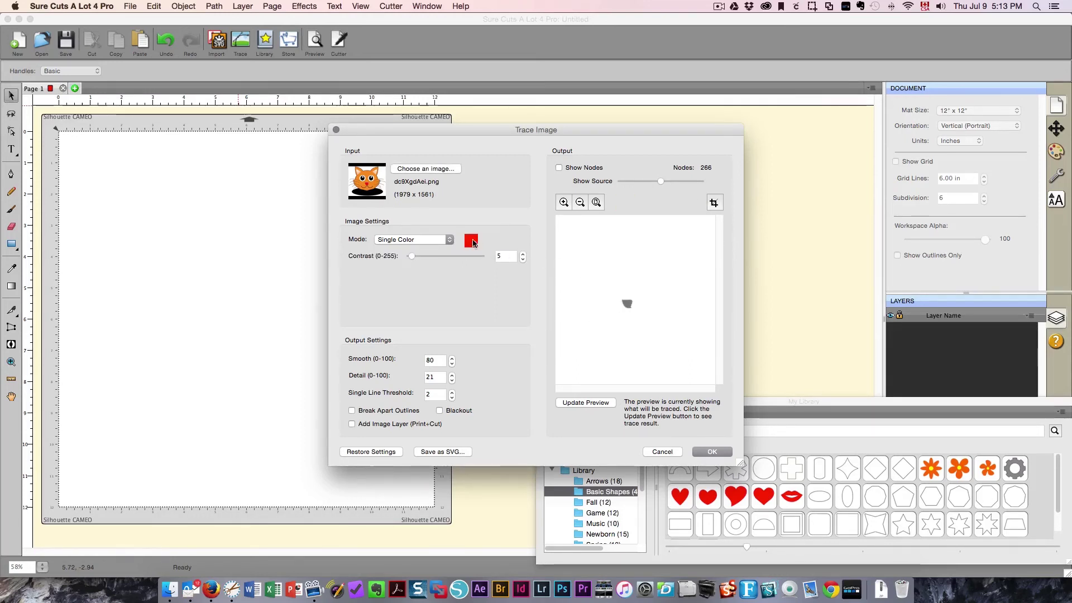
Step: Sample the orange face, the black pupil and the white of the eye in turn as the single trace color
{"action": "left_click", "coordinate": [471, 241]}
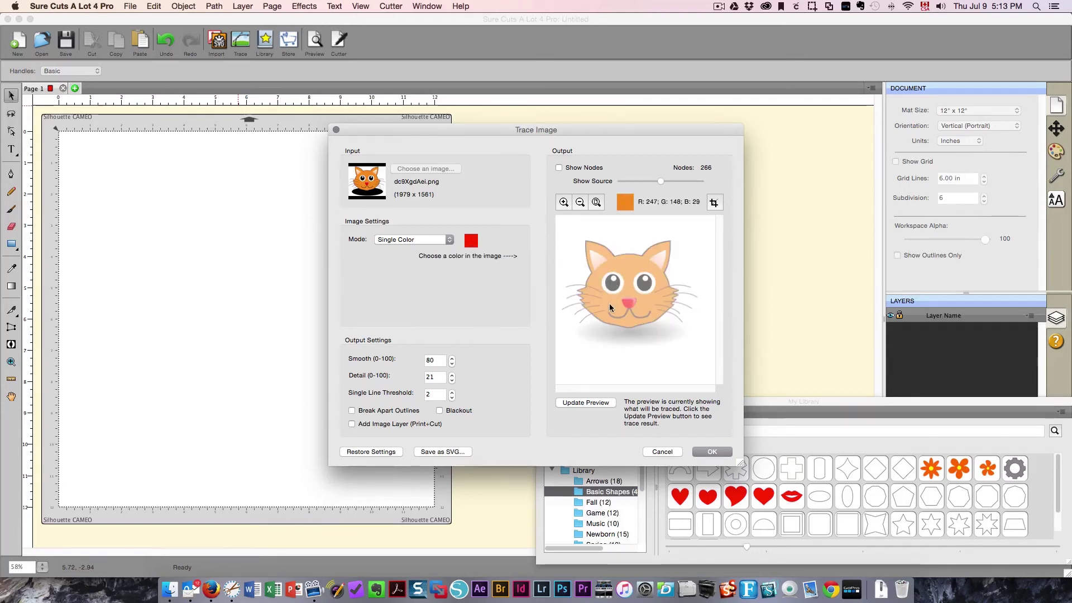
{"action": "left_click", "coordinate": [613, 301]}
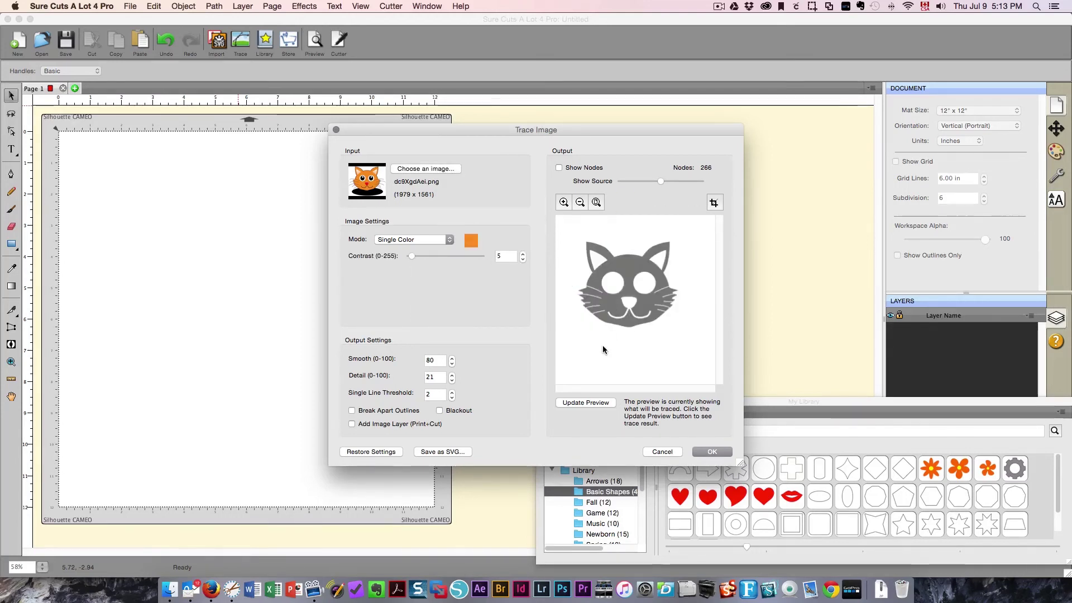
{"action": "left_click", "coordinate": [471, 241]}
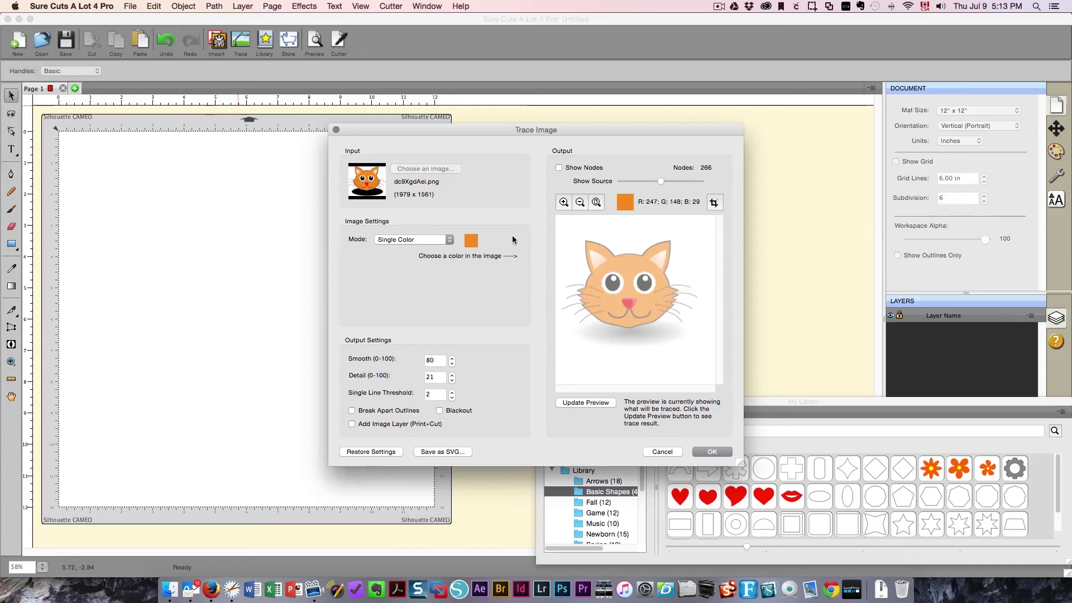
{"action": "left_click", "coordinate": [644, 287]}
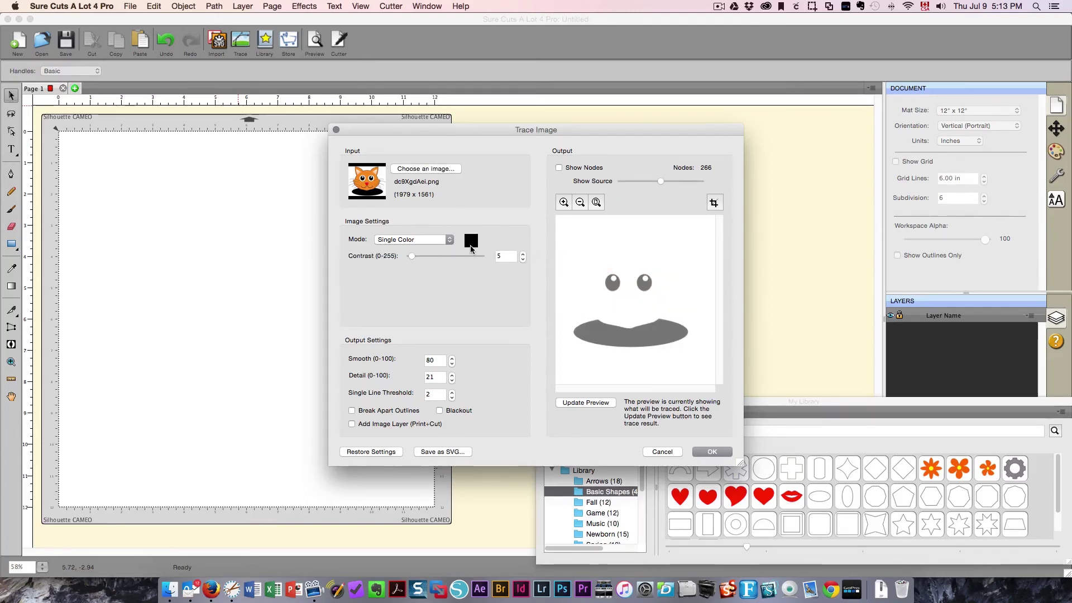
{"action": "left_click", "coordinate": [471, 244]}
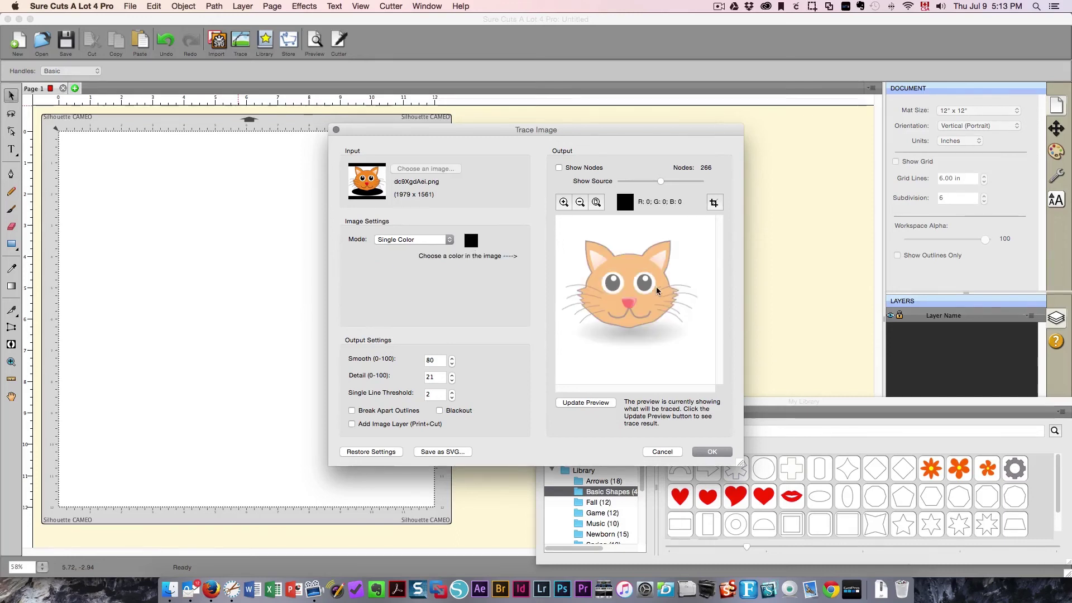
{"action": "left_click", "coordinate": [621, 282]}
{"action": "left_click", "coordinate": [471, 240]}
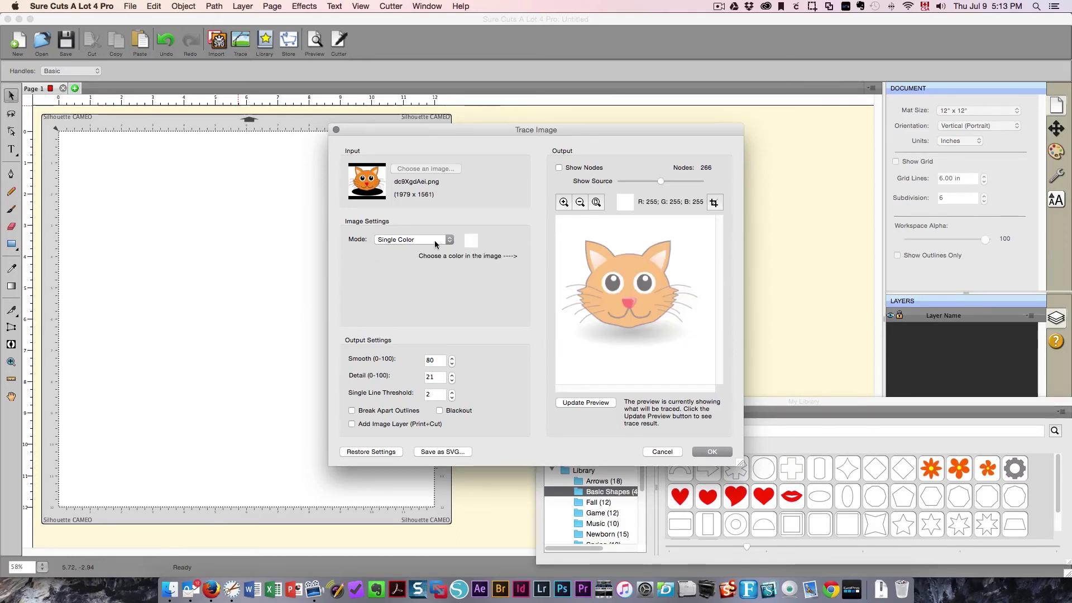
Step: Set the trace mode to Monochrome and turn on Add Image Layer (Print+Cut)
{"action": "left_click", "coordinate": [414, 240]}
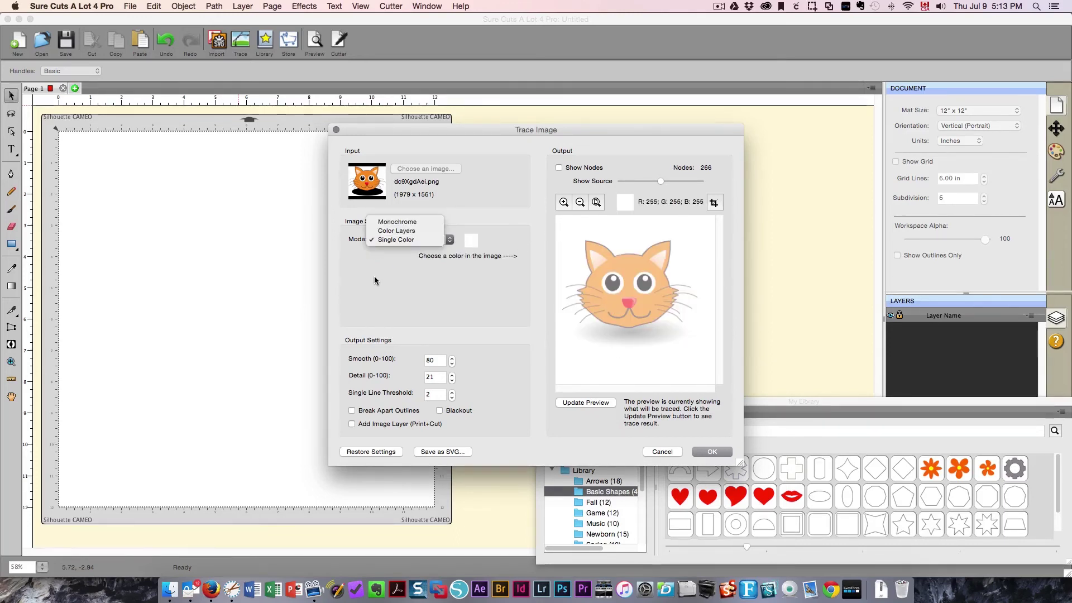
{"action": "left_click", "coordinate": [395, 230]}
{"action": "left_click", "coordinate": [399, 239]}
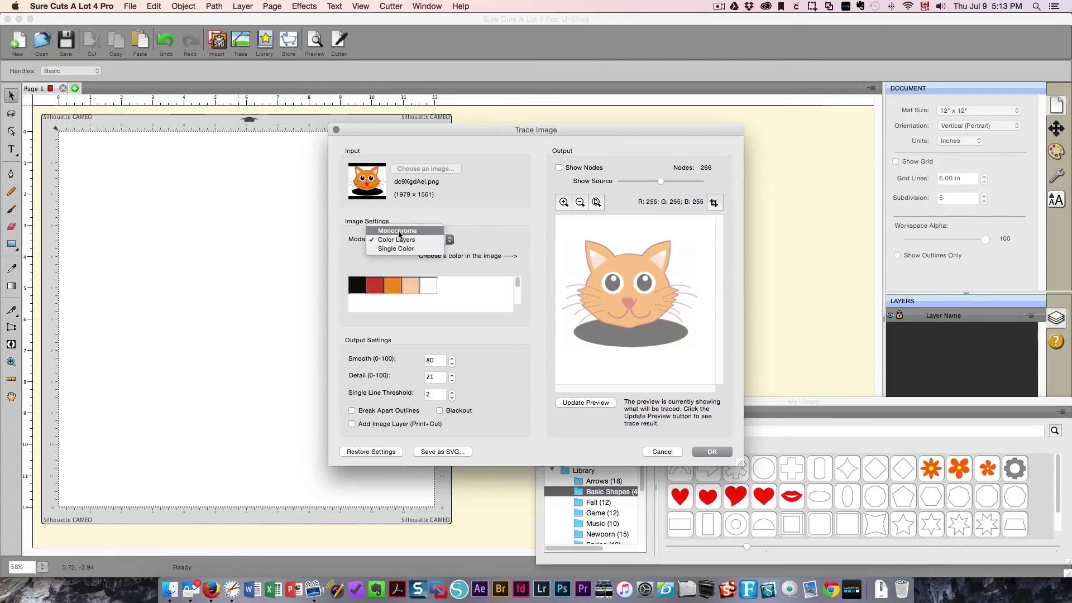
{"action": "left_click", "coordinate": [398, 230]}
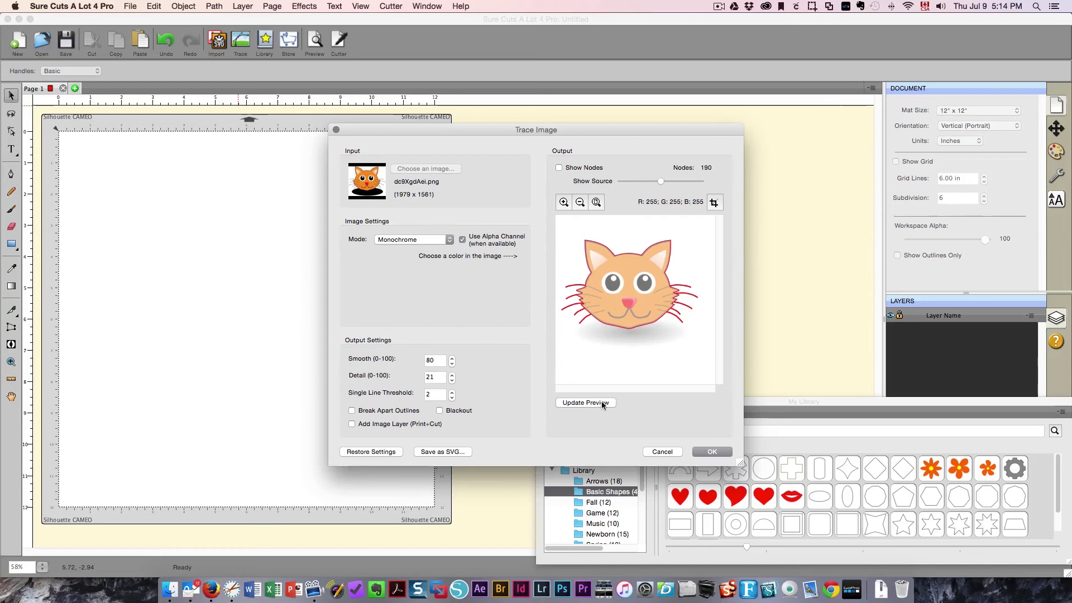
{"action": "left_click", "coordinate": [352, 424]}
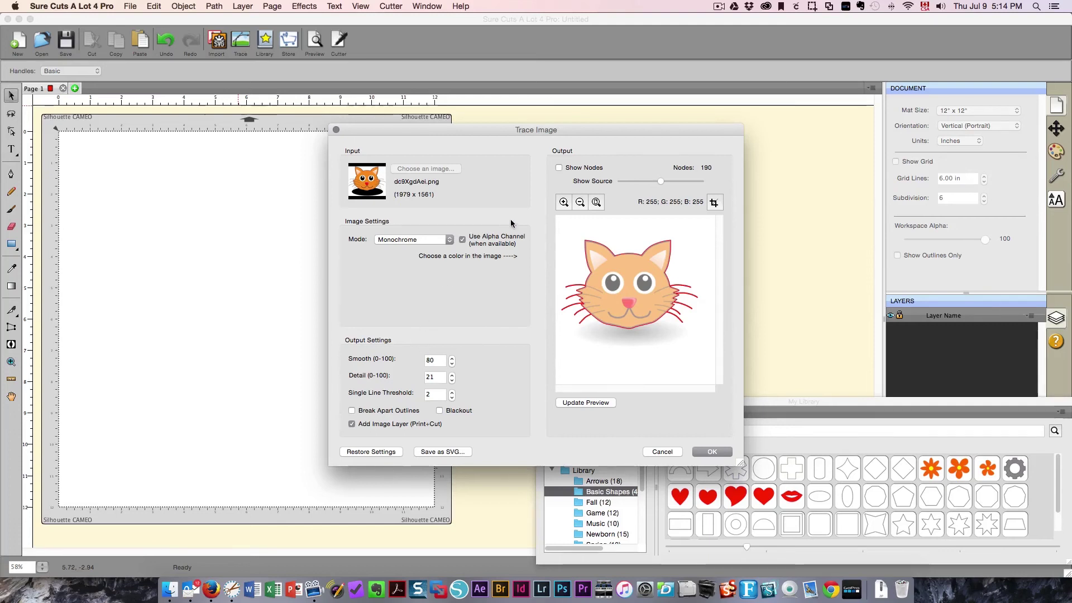
Step: Preview the monochrome trace with Use Alpha Channel turned off, then turn it back on and update the preview
{"action": "left_click", "coordinate": [463, 240]}
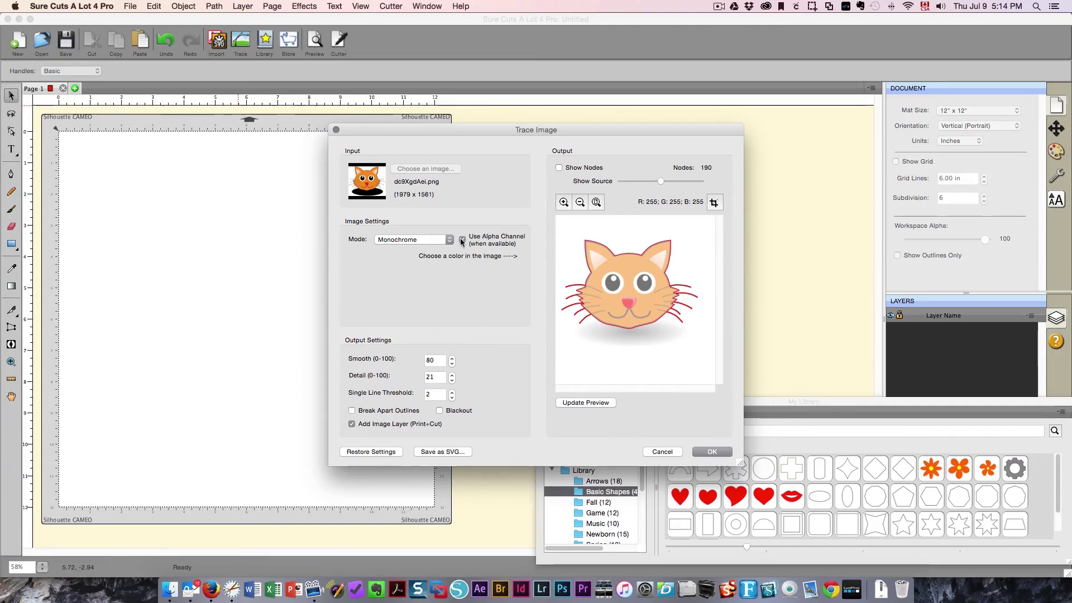
{"action": "left_click", "coordinate": [581, 403]}
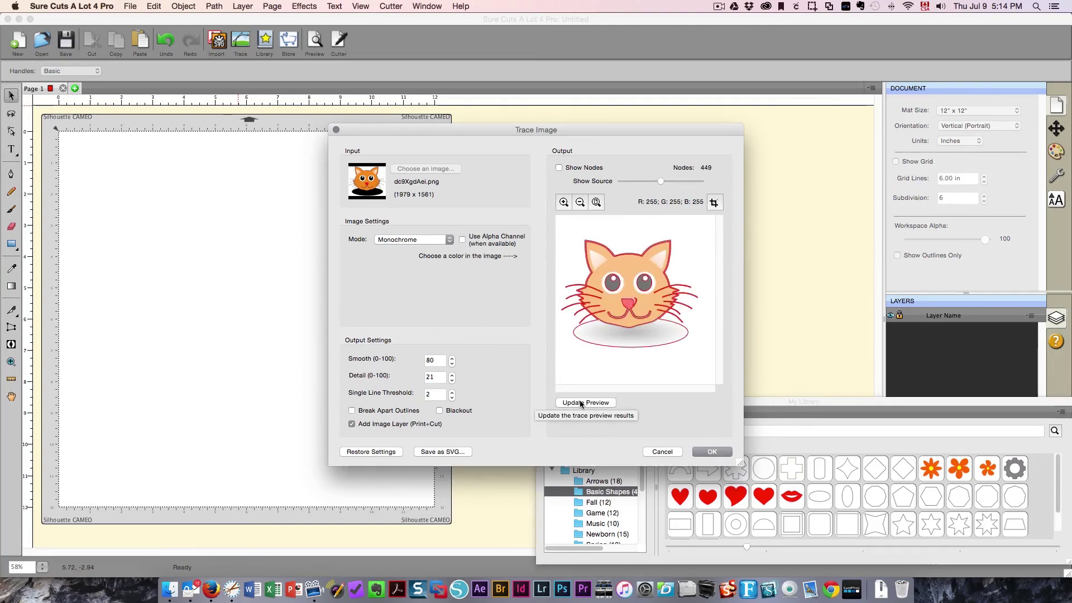
{"action": "left_click", "coordinate": [462, 239]}
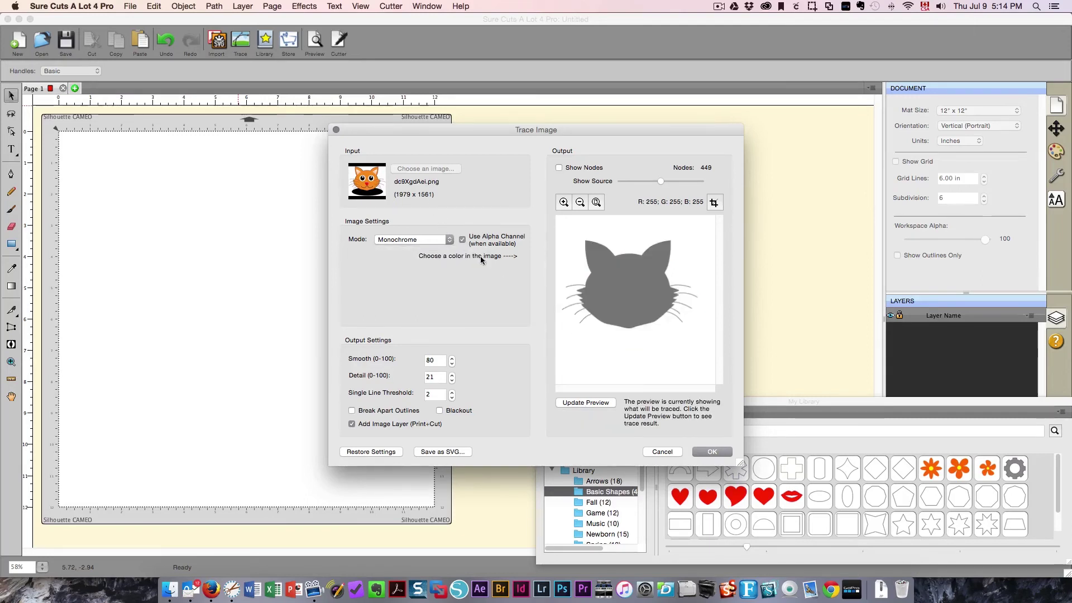
{"action": "left_click", "coordinate": [578, 401]}
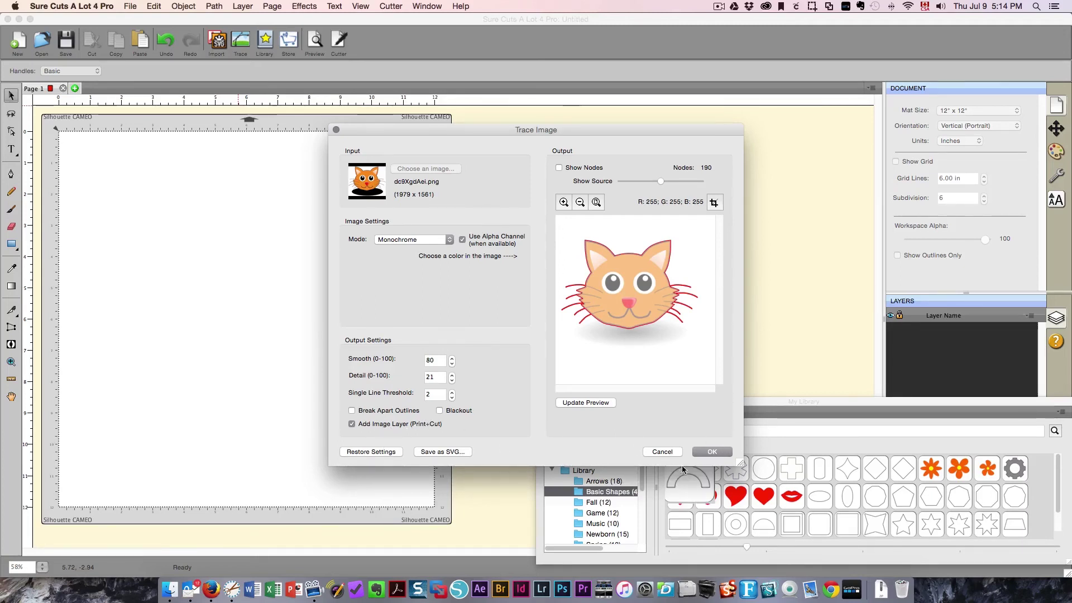
Step: Accept the monochrome print-and-cut trace and move the cat on the mat to about X 2.7 in, Y 2.6 in
{"action": "left_click", "coordinate": [708, 455]}
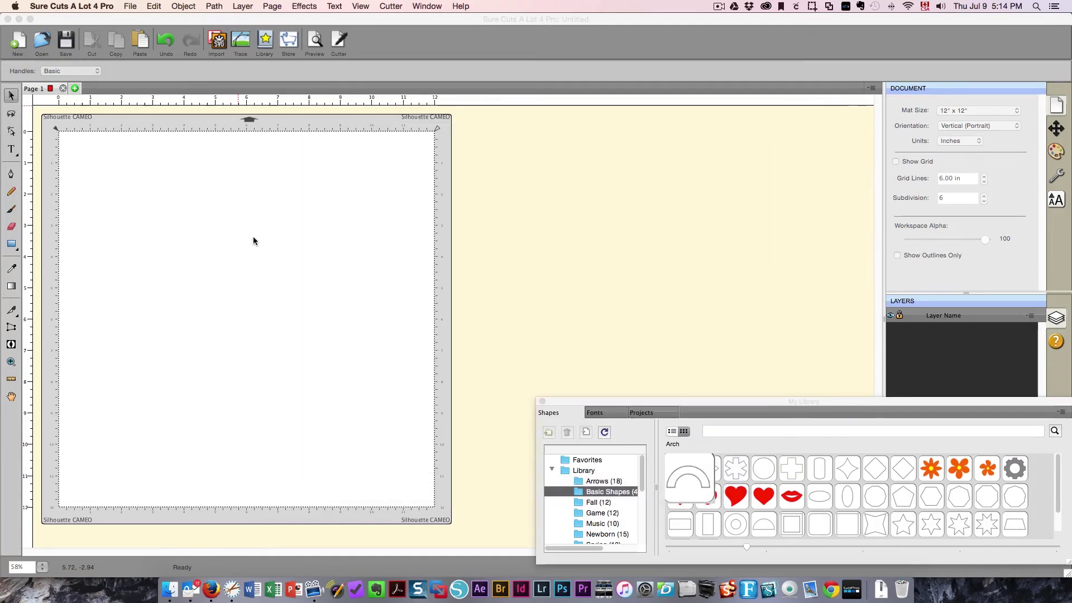
{"action": "mouse_move", "coordinate": [219, 269]}
{"action": "left_mouse_down"}
{"action": "mouse_move", "coordinate": [282, 228]}
{"action": "mouse_move", "coordinate": [325, 220]}
{"action": "left_mouse_up"}
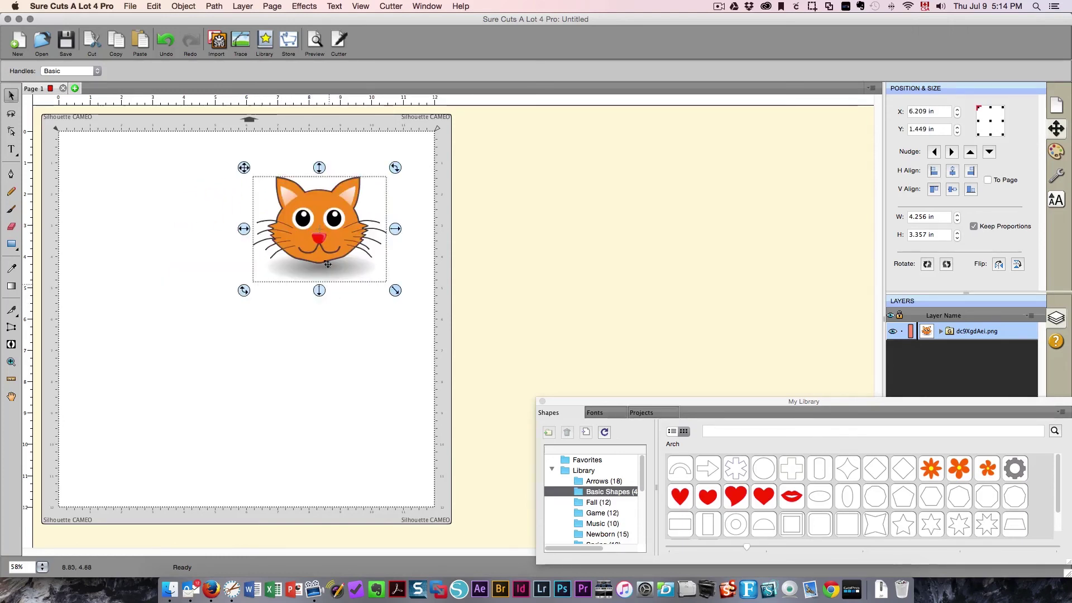
{"action": "left_click_drag", "start_coordinate": [328, 264], "coordinate": [218, 298]}
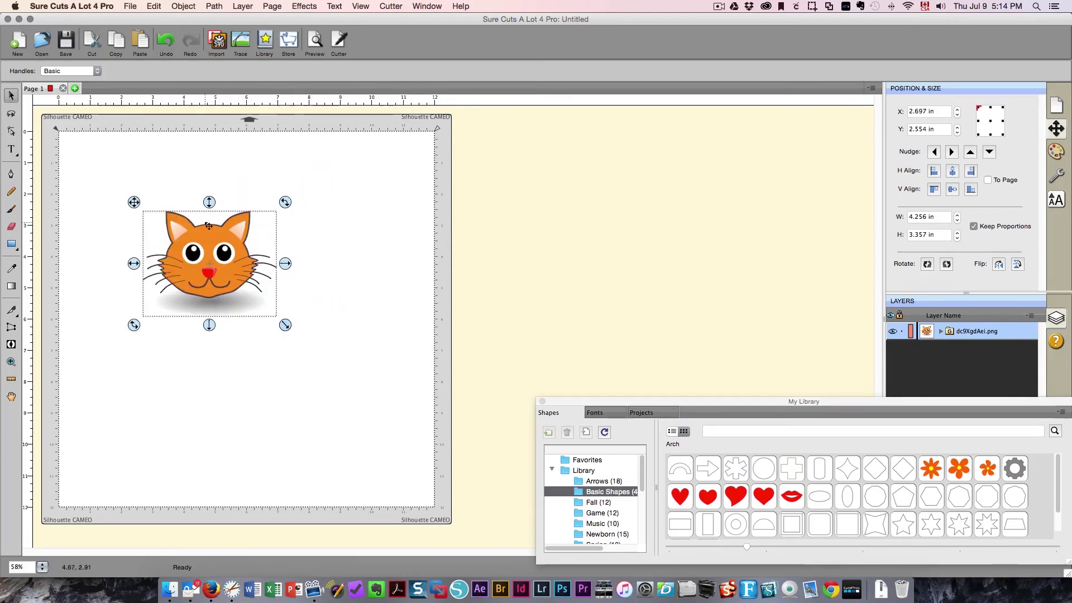
Step: Preview the cat's cut lines with Print+Cut registration marks and print margins shown, switching the printable image off and back on
{"action": "left_click", "coordinate": [316, 40]}
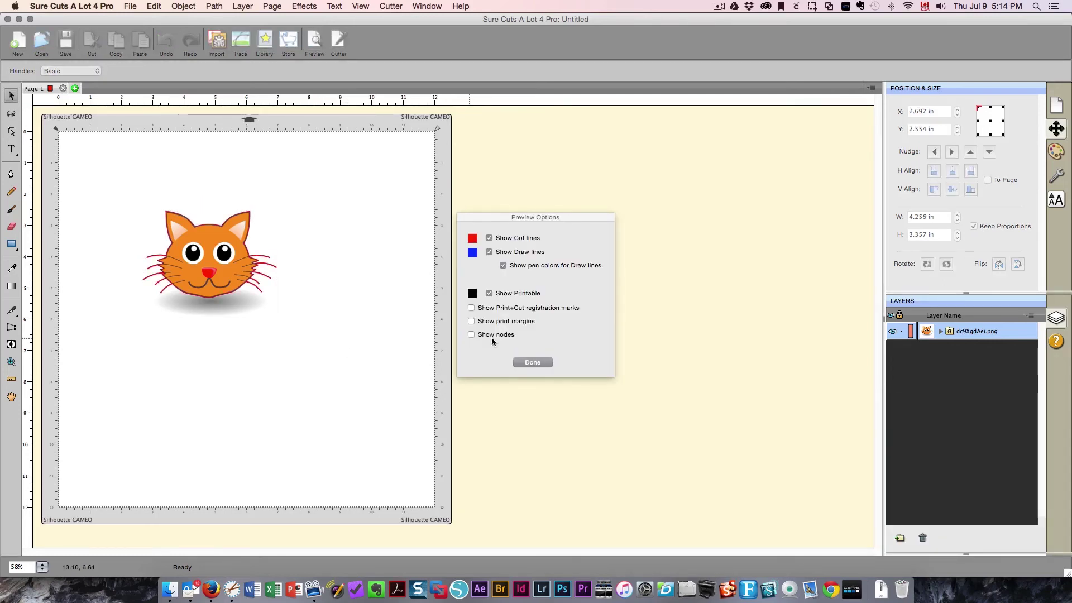
{"action": "left_click", "coordinate": [471, 308]}
{"action": "left_click", "coordinate": [472, 322]}
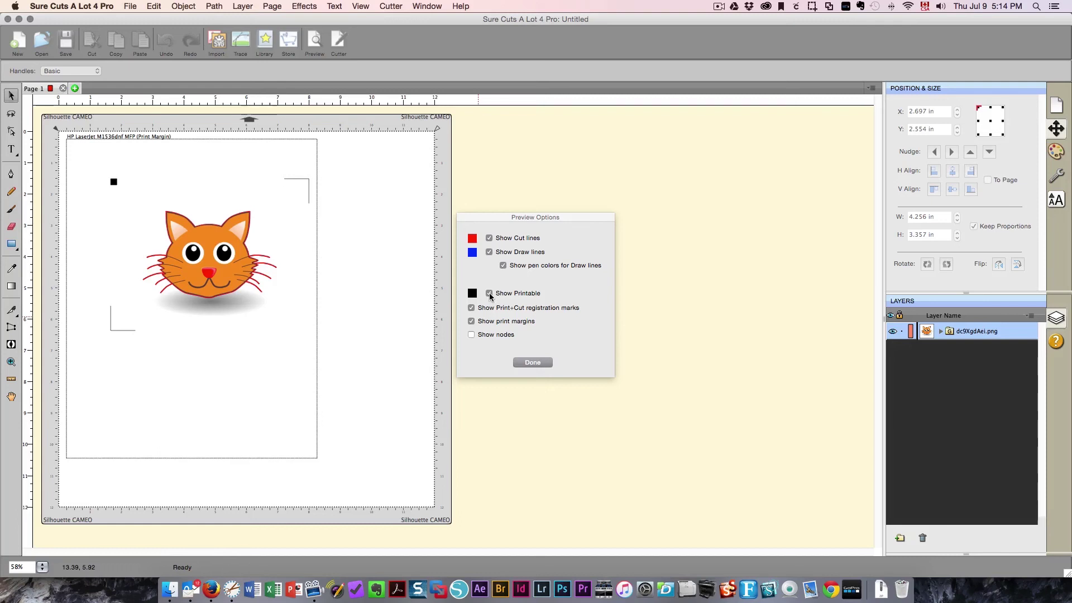
{"action": "left_click", "coordinate": [489, 293]}
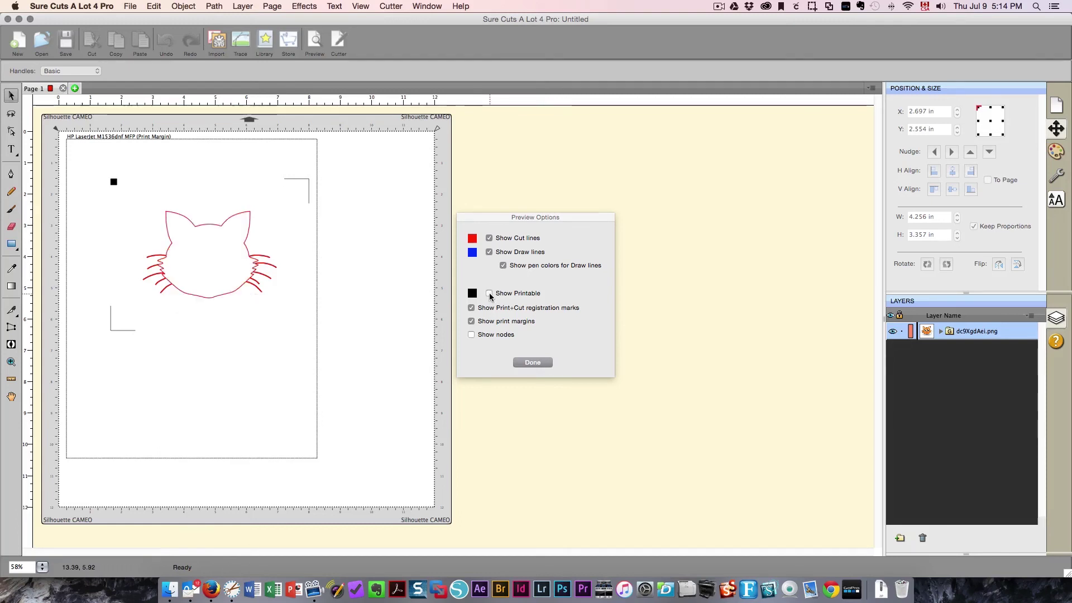
{"action": "left_click", "coordinate": [489, 293]}
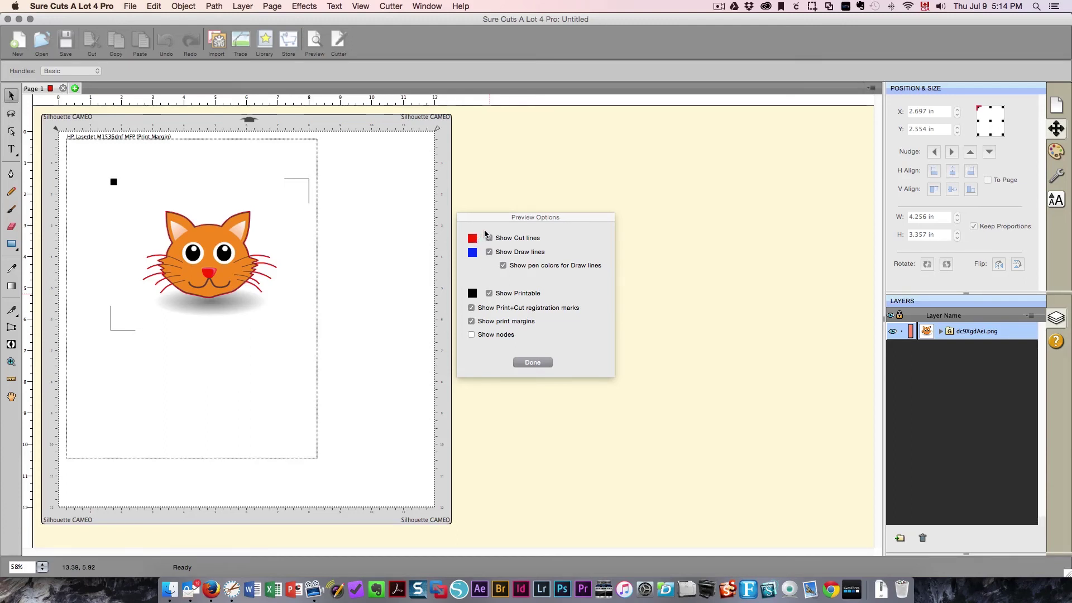
{"action": "left_click", "coordinate": [533, 363]}
Step: Delete the traced cat and load dc9XgdAei.png from the Temp folder for a new trace
{"action": "key", "text": "Delete"}
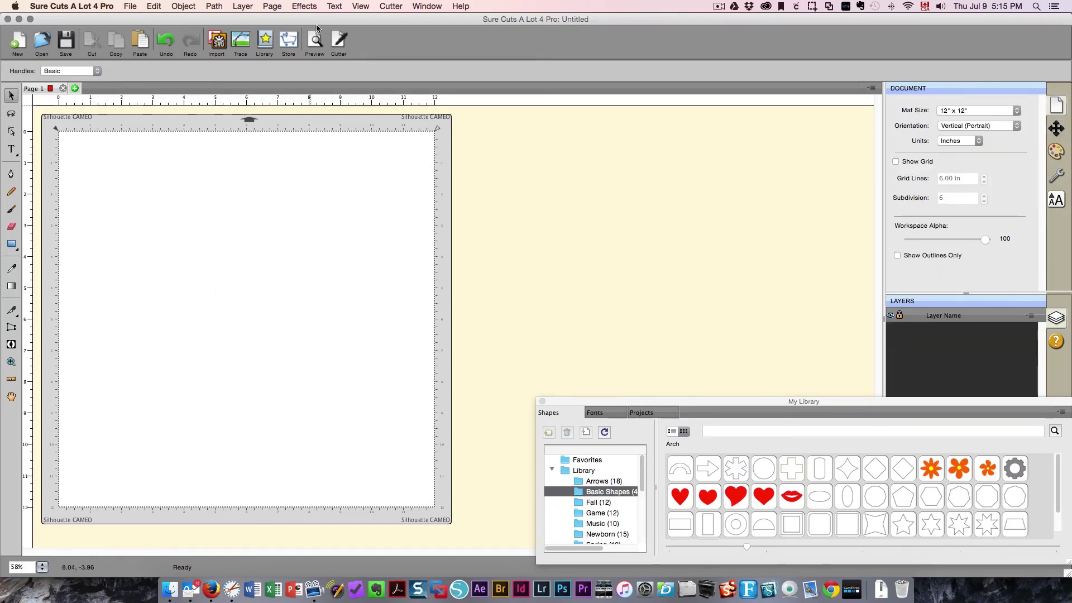
{"action": "left_click", "coordinate": [272, 42]}
{"action": "left_click", "coordinate": [240, 41]}
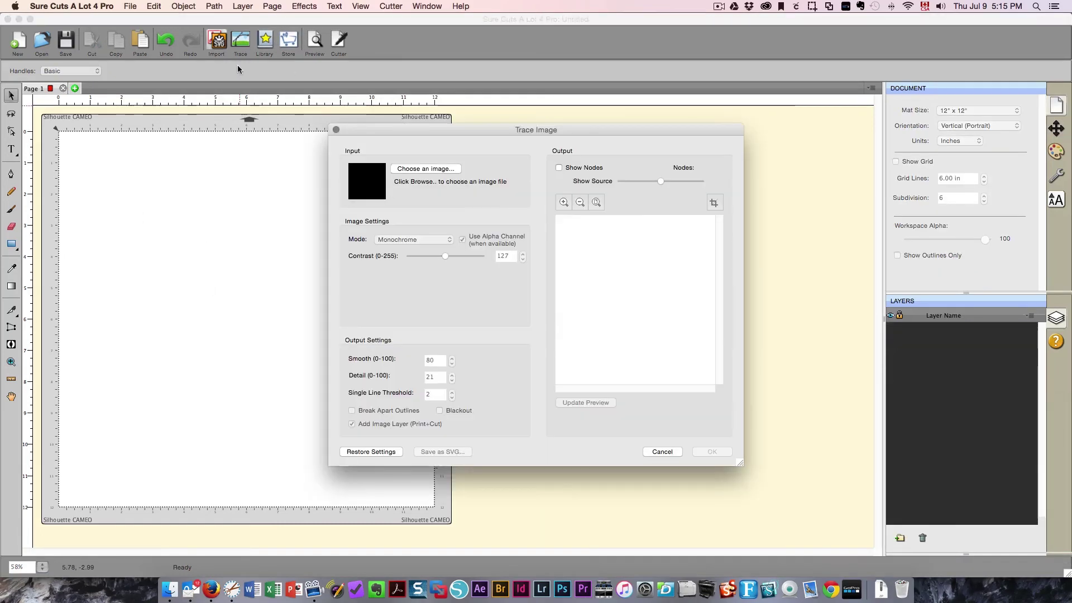
{"action": "left_click", "coordinate": [423, 169]}
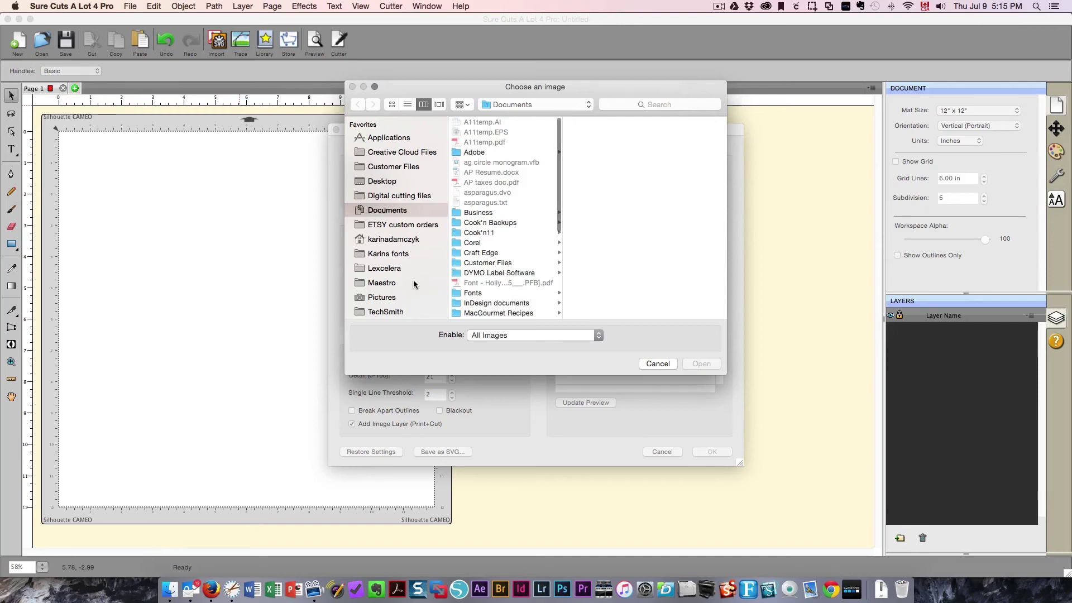
{"action": "scroll", "coordinate": [413, 282], "scroll_direction": "down", "scroll_amount": 5}
{"action": "left_click", "coordinate": [384, 237]}
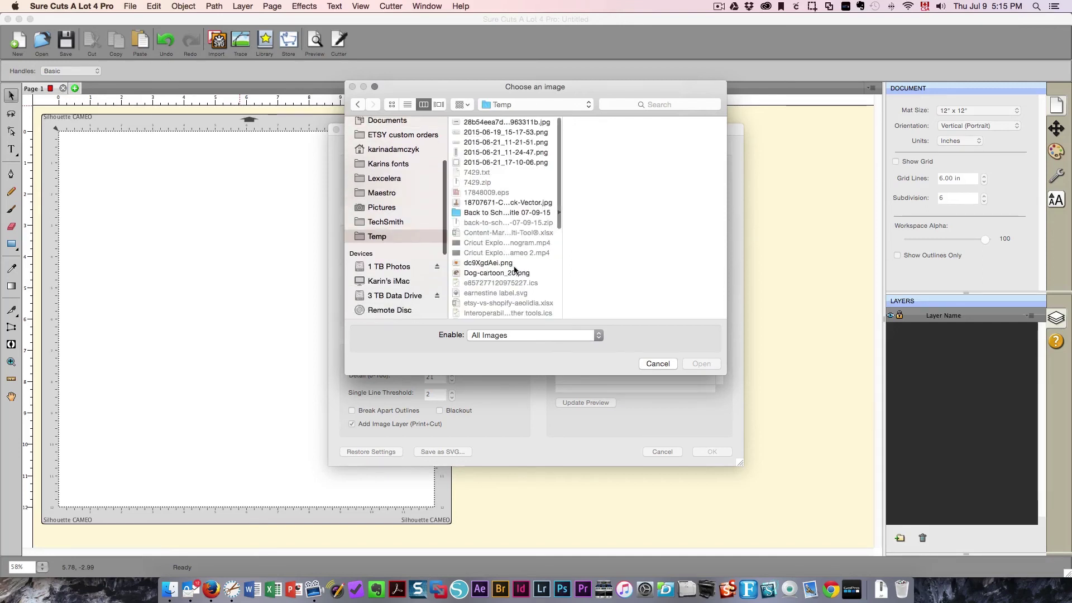
{"action": "left_click", "coordinate": [510, 263]}
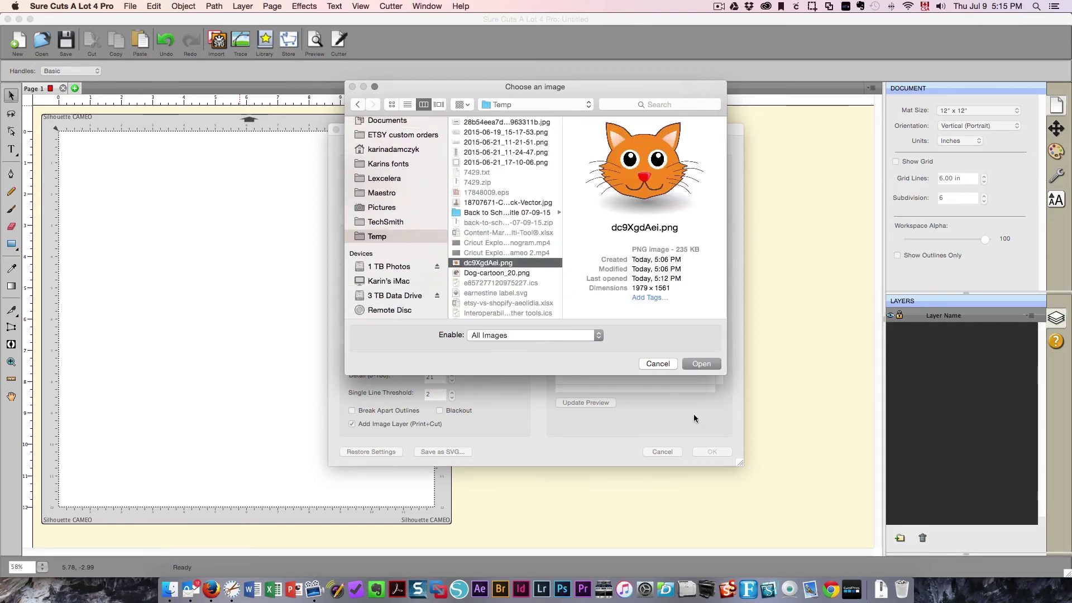
{"action": "left_click", "coordinate": [700, 364]}
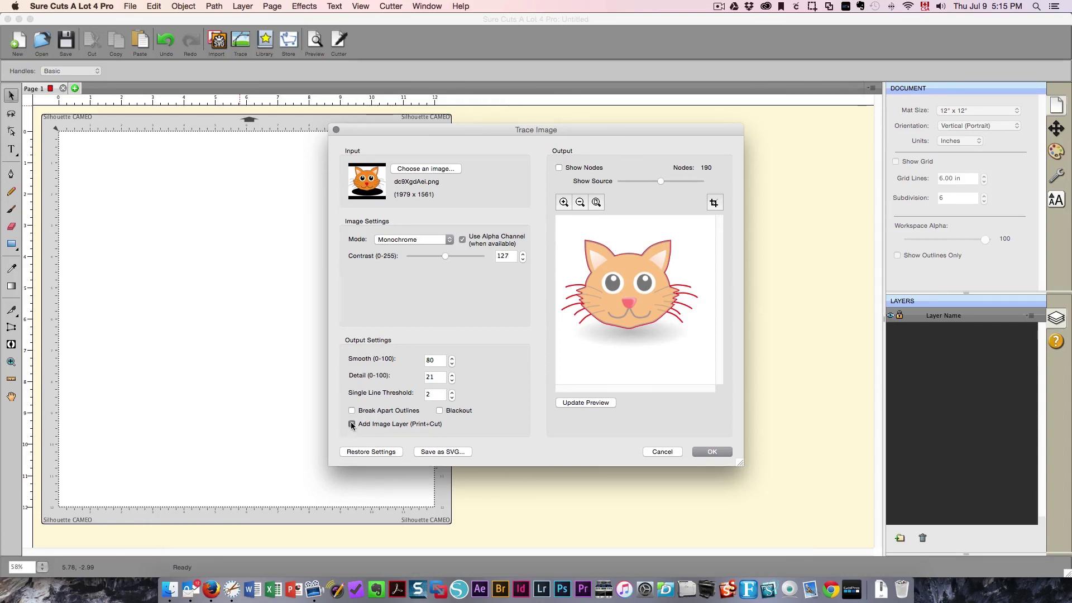
Step: Trace the cat with Blackout on and Add Image Layer off, and move the silhouette to about X 4.0 in, Y 3.1 in
{"action": "left_click", "coordinate": [439, 411]}
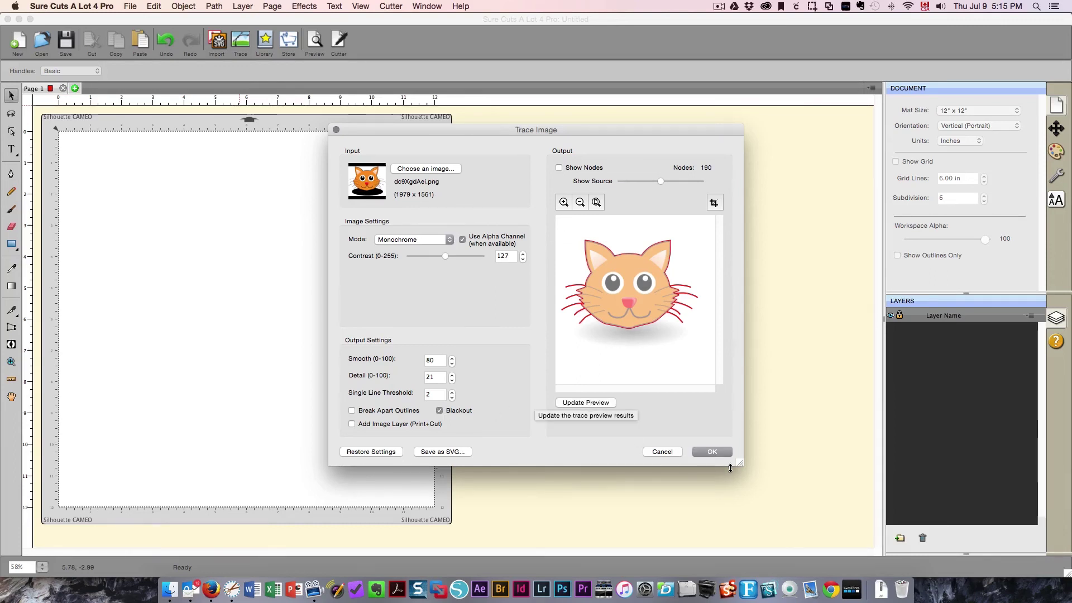
{"action": "left_click", "coordinate": [711, 451]}
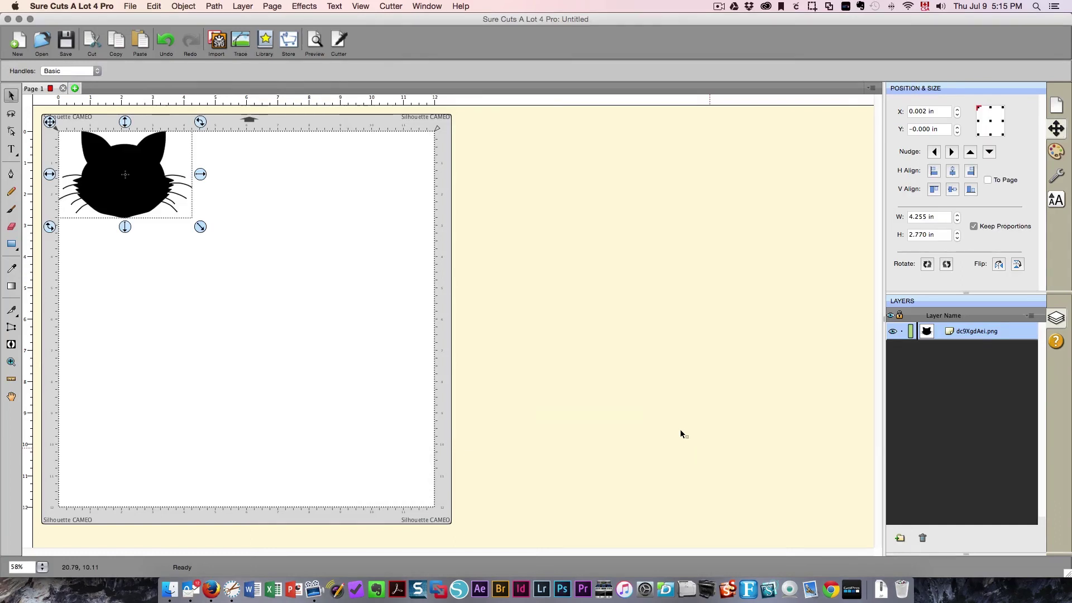
{"action": "left_click_drag", "start_coordinate": [139, 177], "coordinate": [263, 275]}
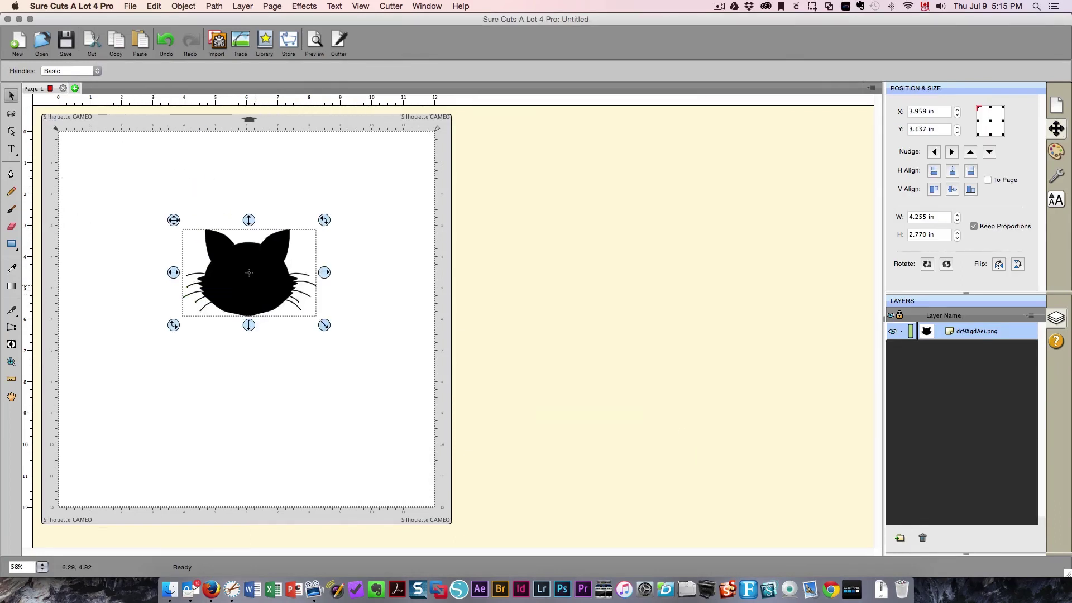
Step: Break apart the black silhouette and move it to about X 1.3 in, Y 0.6 in on the mat
{"action": "right_click", "coordinate": [256, 283]}
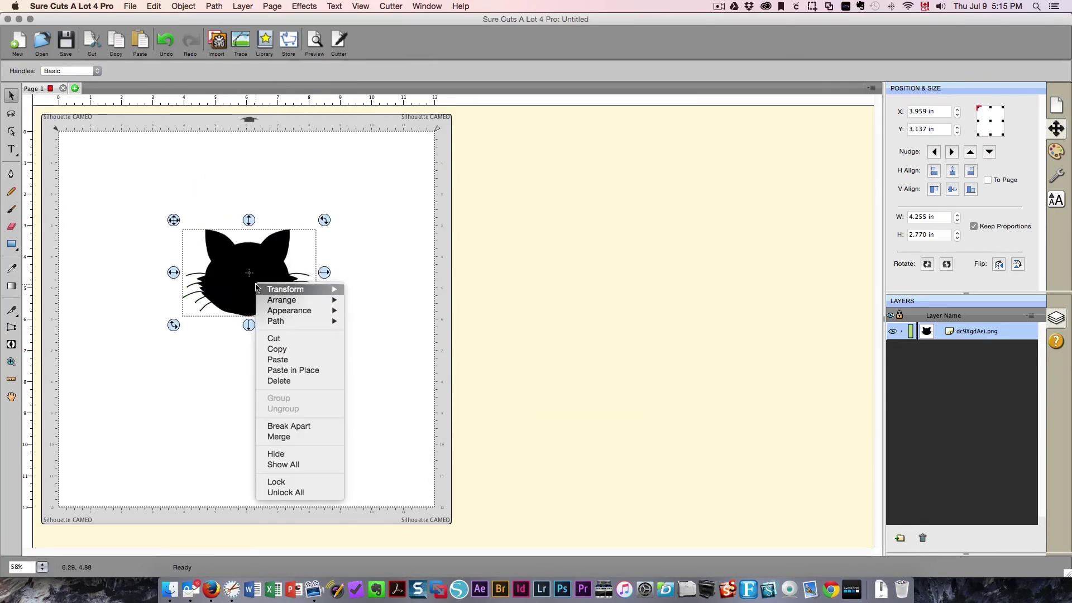
{"action": "left_click", "coordinate": [314, 427]}
{"action": "left_click", "coordinate": [211, 415]}
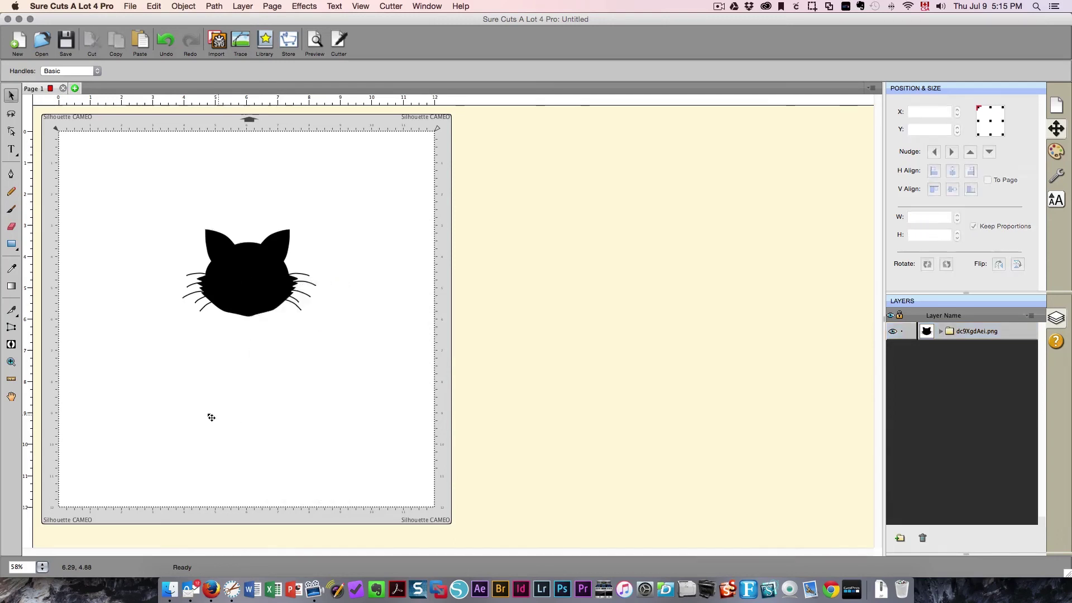
{"action": "left_click_drag", "start_coordinate": [226, 293], "coordinate": [313, 400]}
{"action": "left_click_drag", "start_coordinate": [313, 399], "coordinate": [168, 254]}
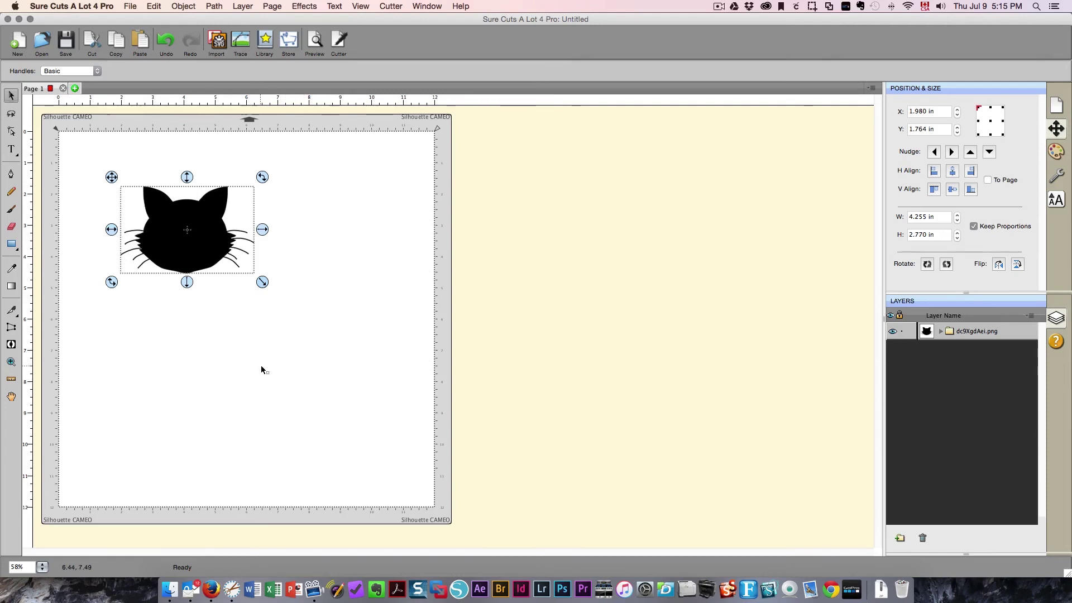
{"action": "left_click_drag", "start_coordinate": [192, 273], "coordinate": [167, 216]}
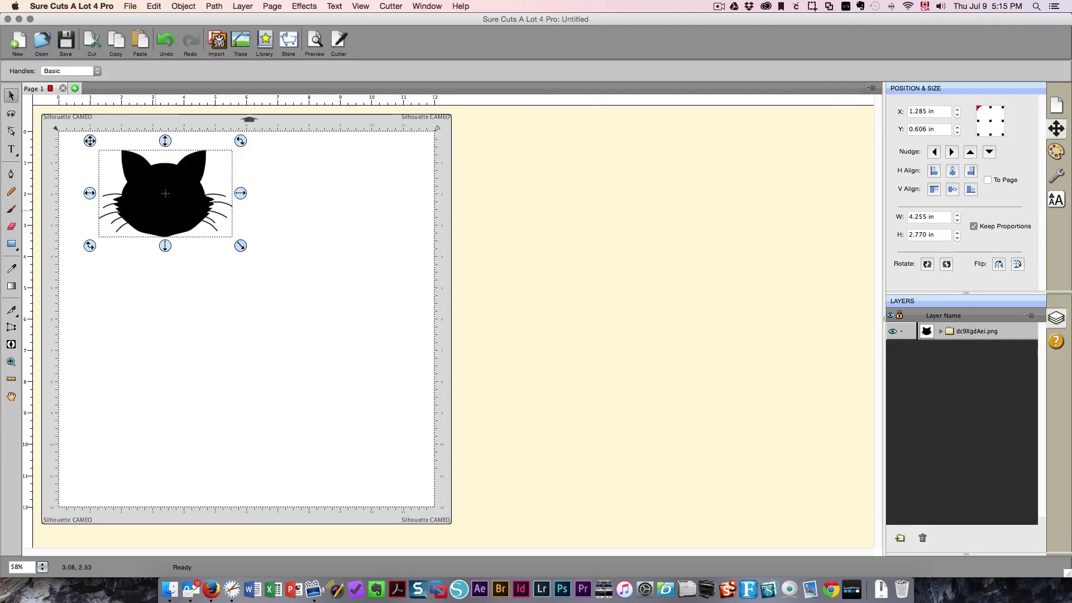
Step: Trace dc9XgdAei.png from the Temp folder again with Blackout off and Add Image Layer (Print+Cut) on
{"action": "left_click", "coordinate": [243, 45]}
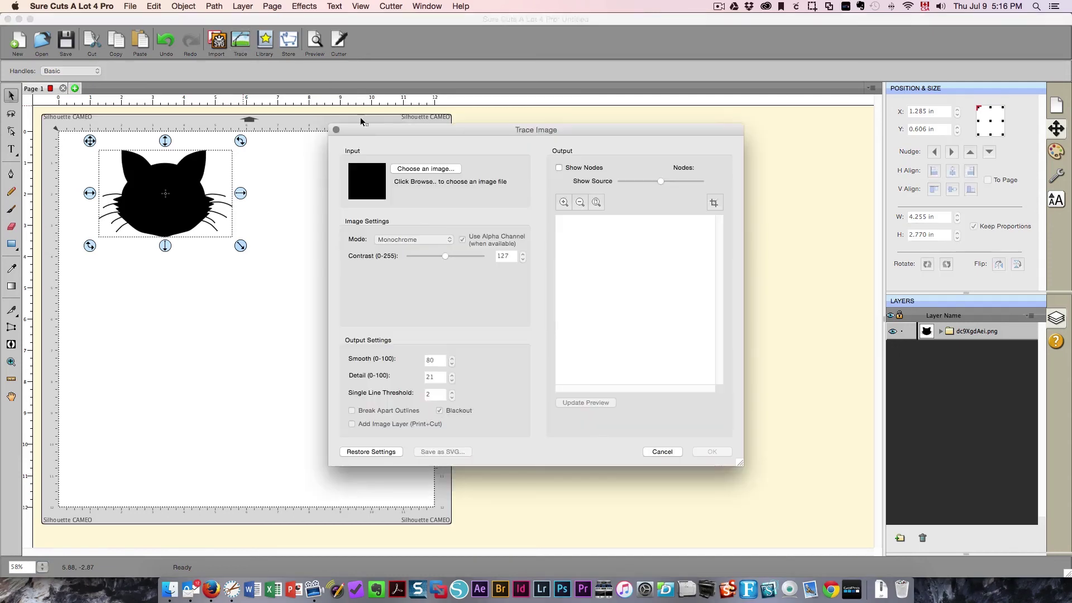
{"action": "left_click", "coordinate": [410, 171]}
{"action": "scroll", "coordinate": [426, 307], "scroll_direction": "down", "scroll_amount": 2}
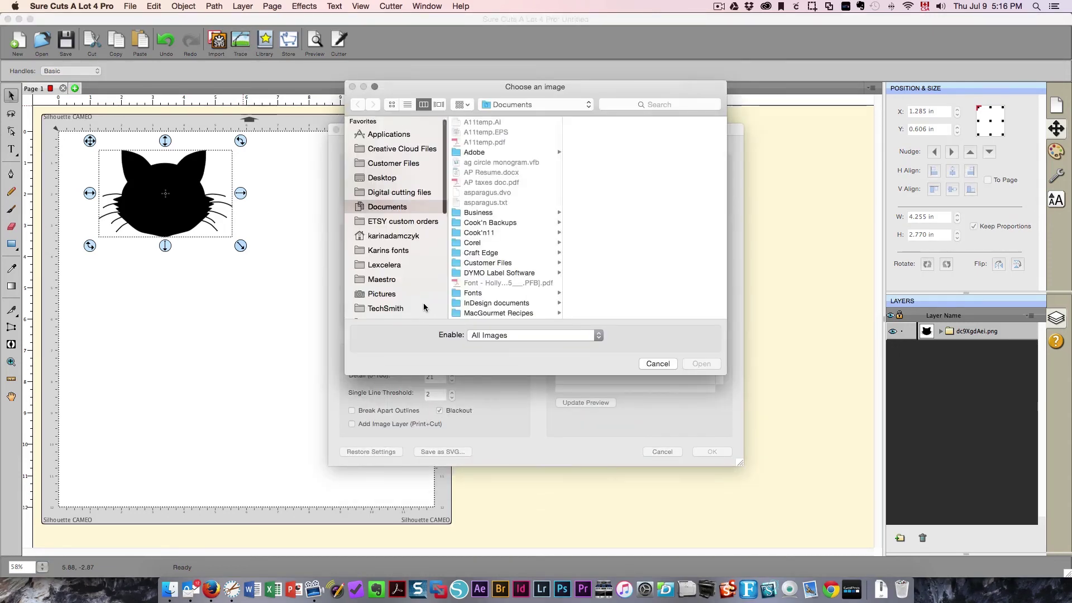
{"action": "left_click", "coordinate": [429, 300]}
{"action": "left_click", "coordinate": [488, 263]}
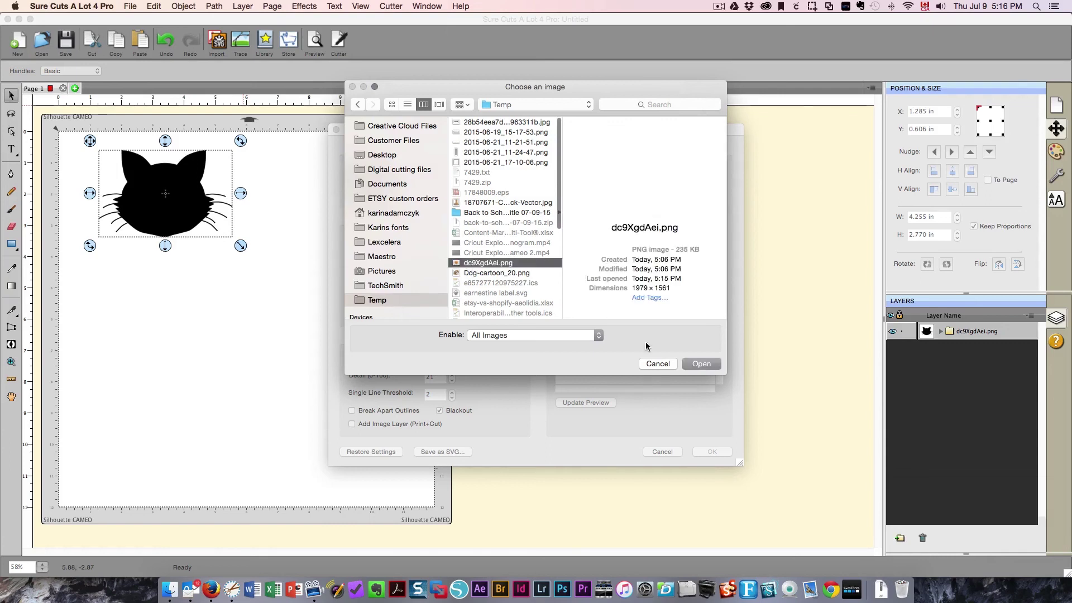
{"action": "left_click", "coordinate": [701, 363]}
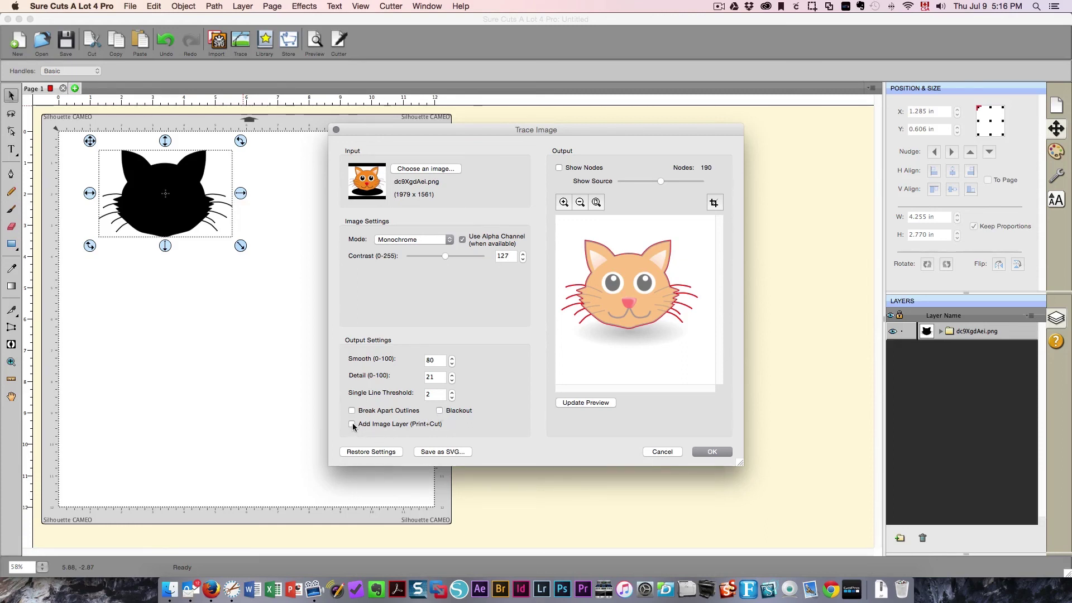
{"action": "left_click", "coordinate": [568, 402]}
{"action": "left_click", "coordinate": [714, 452]}
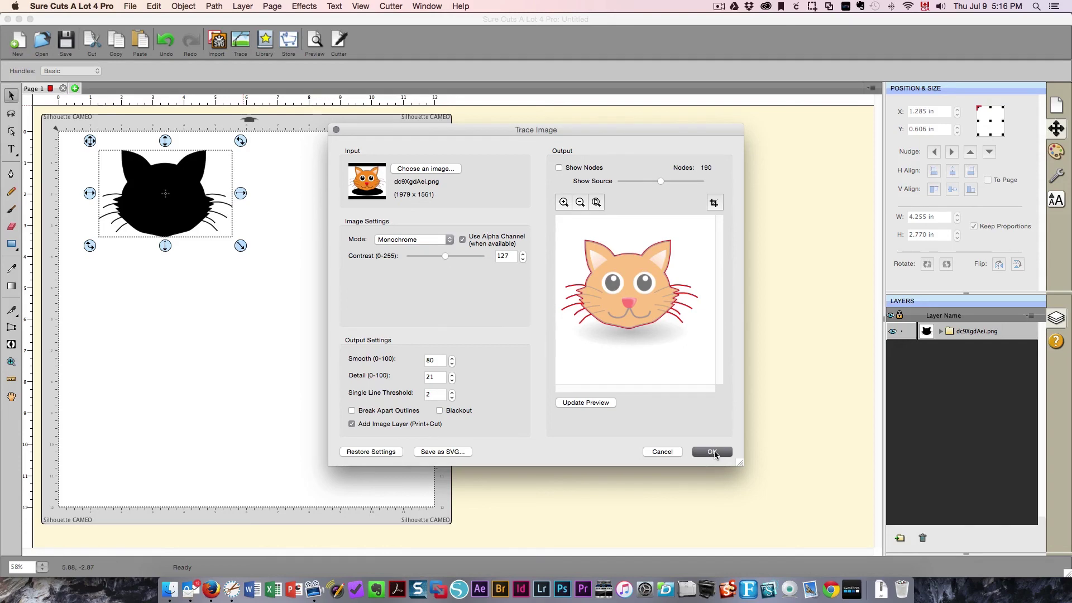
Step: Move the black silhouette off the mat and the orange cat to about X 2.0 in, Y 2.4 in, and preview the cut
{"action": "left_click_drag", "start_coordinate": [221, 264], "coordinate": [232, 339]}
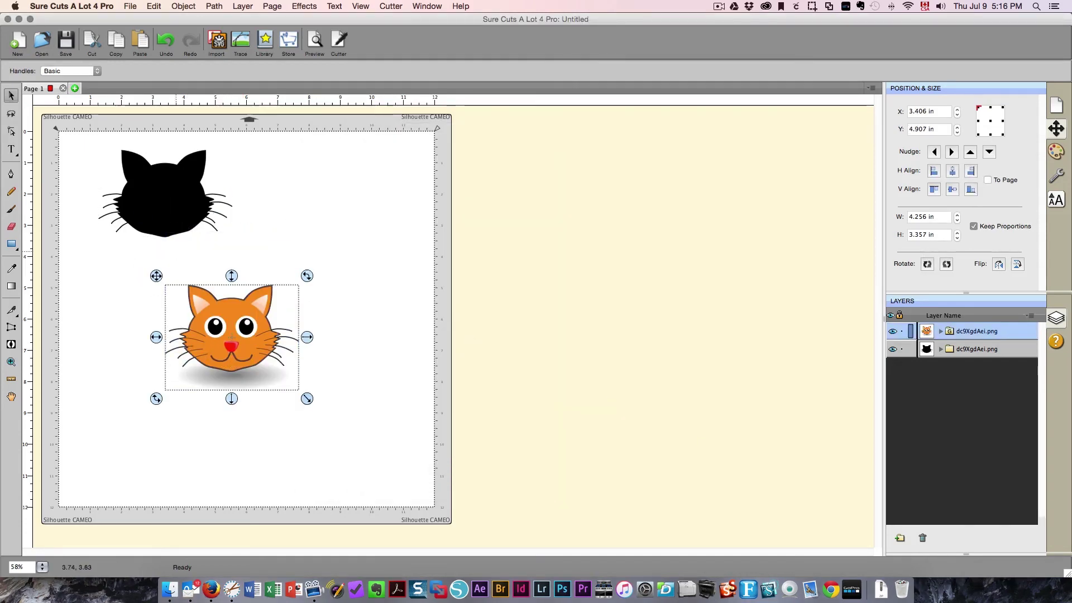
{"action": "left_click_drag", "start_coordinate": [149, 201], "coordinate": [484, 215]}
{"action": "left_click_drag", "start_coordinate": [229, 334], "coordinate": [186, 257]}
{"action": "left_click", "coordinate": [309, 42]}
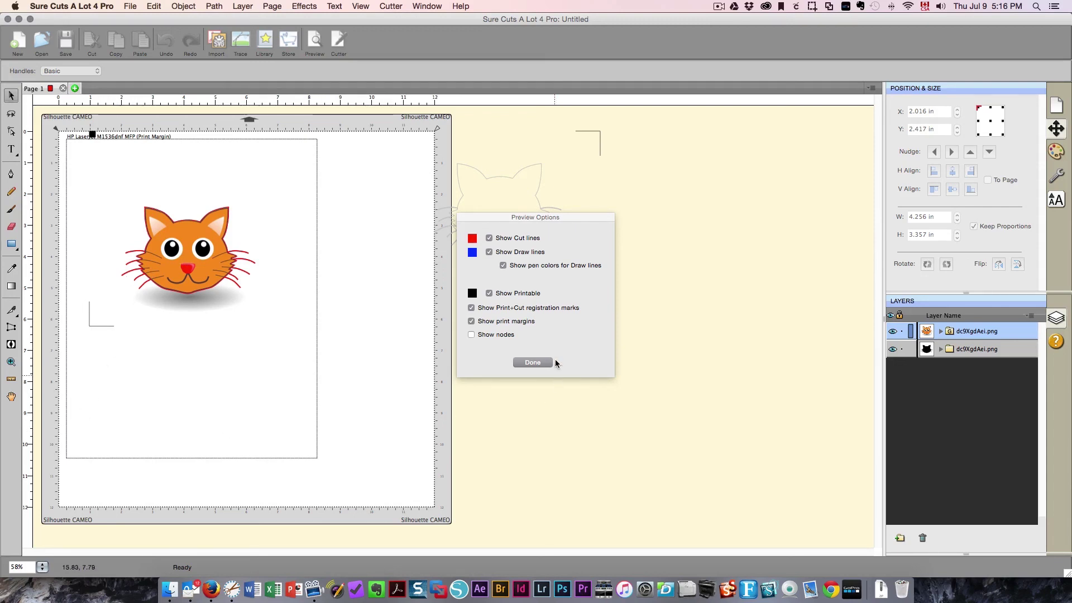
{"action": "left_click", "coordinate": [533, 362]}
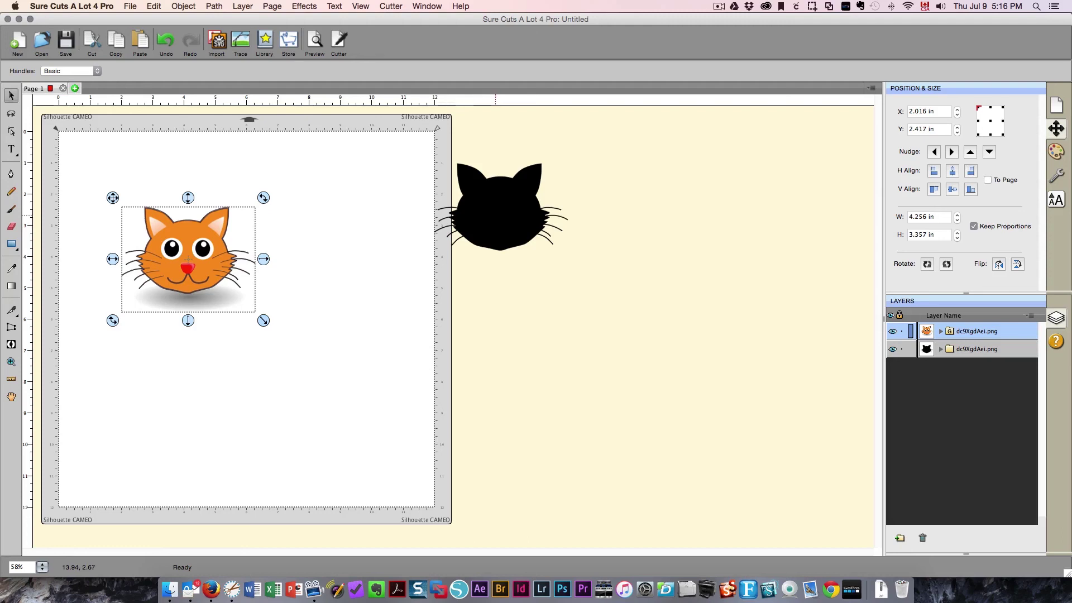
Step: Move the black silhouette to about X 6.8 in, Y 1.2 in, try the orange cat over it, and set the cat at about X 2.3 in, Y 5.9 in
{"action": "left_click_drag", "start_coordinate": [497, 217], "coordinate": [336, 223]}
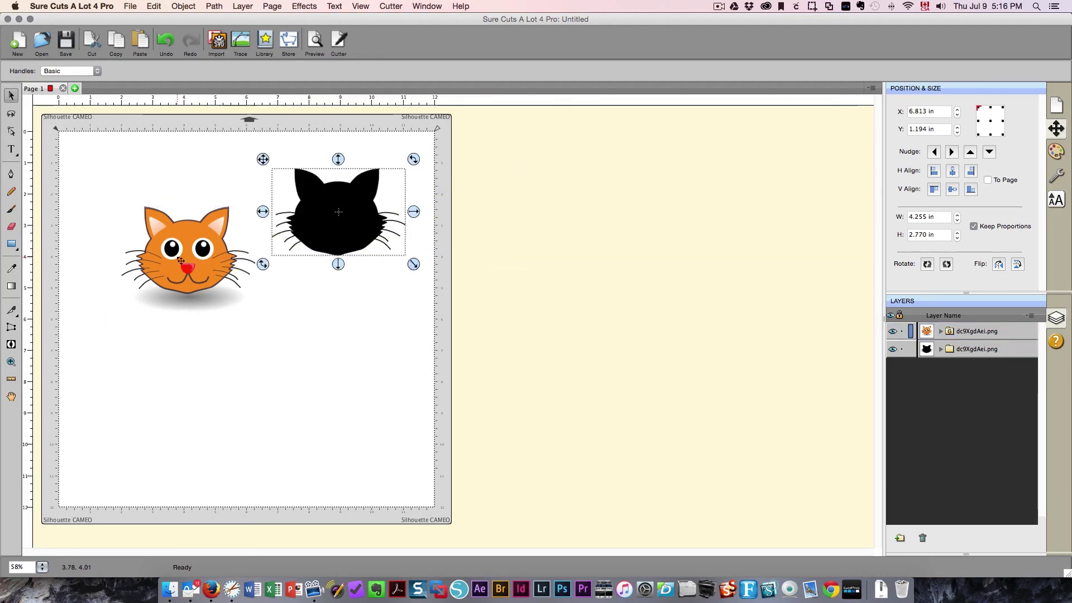
{"action": "left_click_drag", "start_coordinate": [181, 260], "coordinate": [333, 226]}
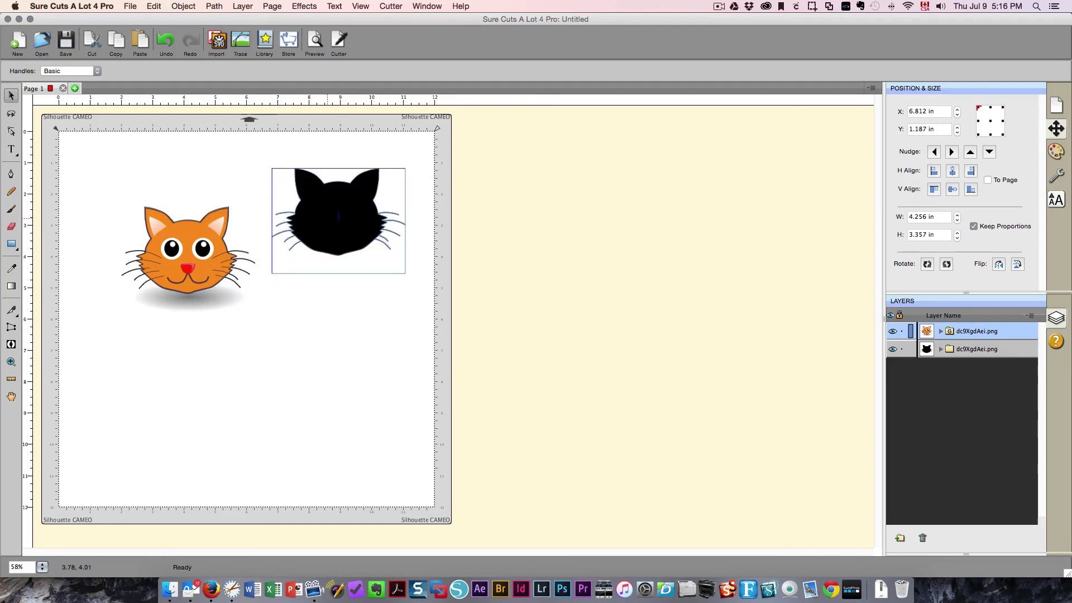
{"action": "left_click_drag", "start_coordinate": [338, 221], "coordinate": [195, 368]}
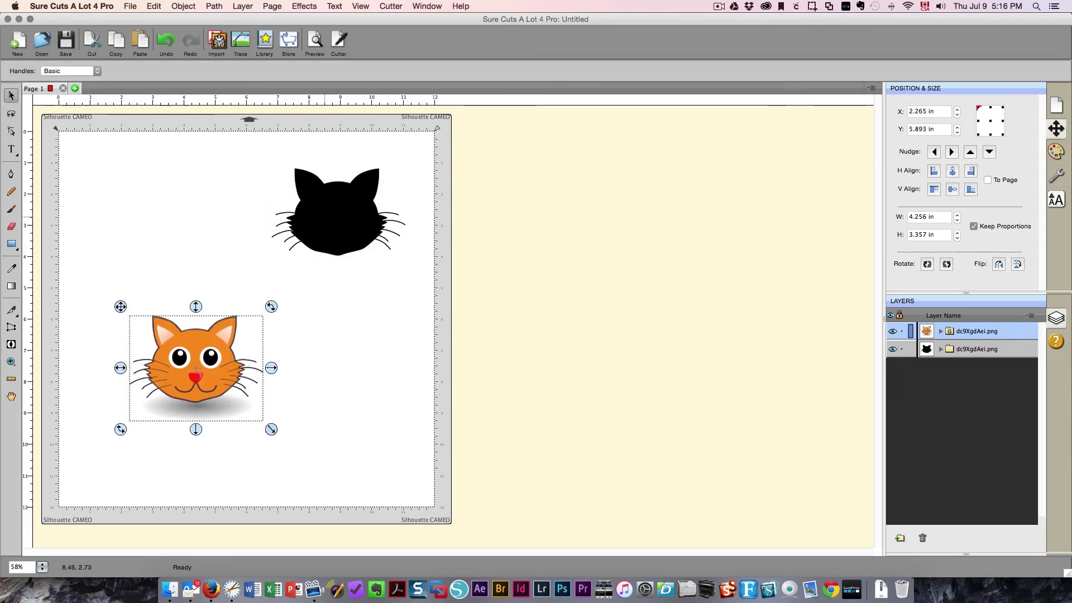
Step: Add a 0.10 in shadow layer to the black silhouette and place the orange cat over it at about X 6.8 in, Y 1.2 in
{"action": "left_click", "coordinate": [326, 226]}
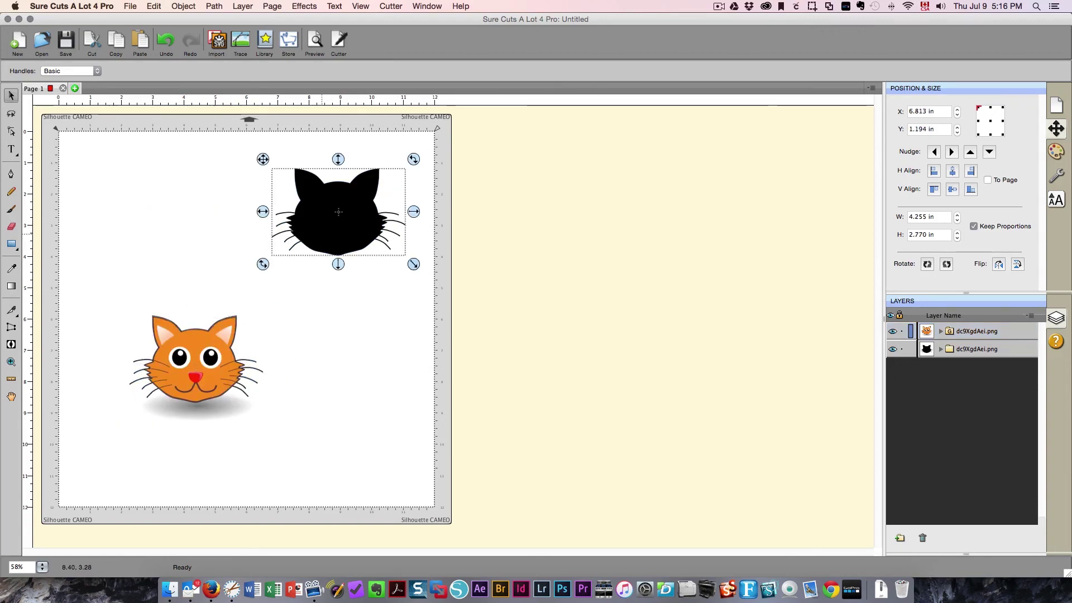
{"action": "right_click", "coordinate": [334, 222]}
{"action": "mouse_move", "coordinate": [385, 252]}
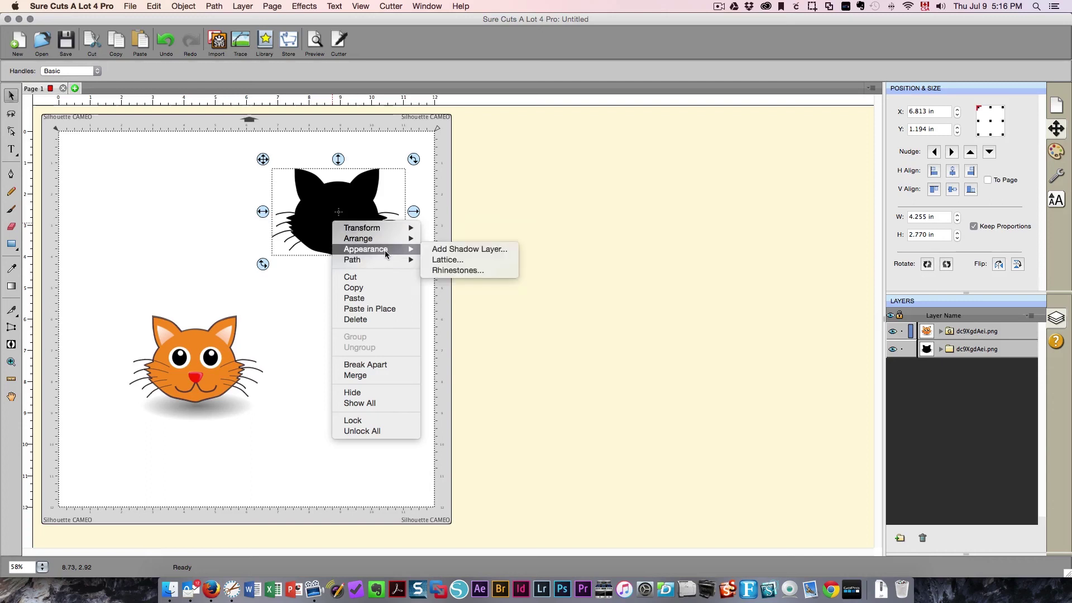
{"action": "left_click", "coordinate": [447, 249]}
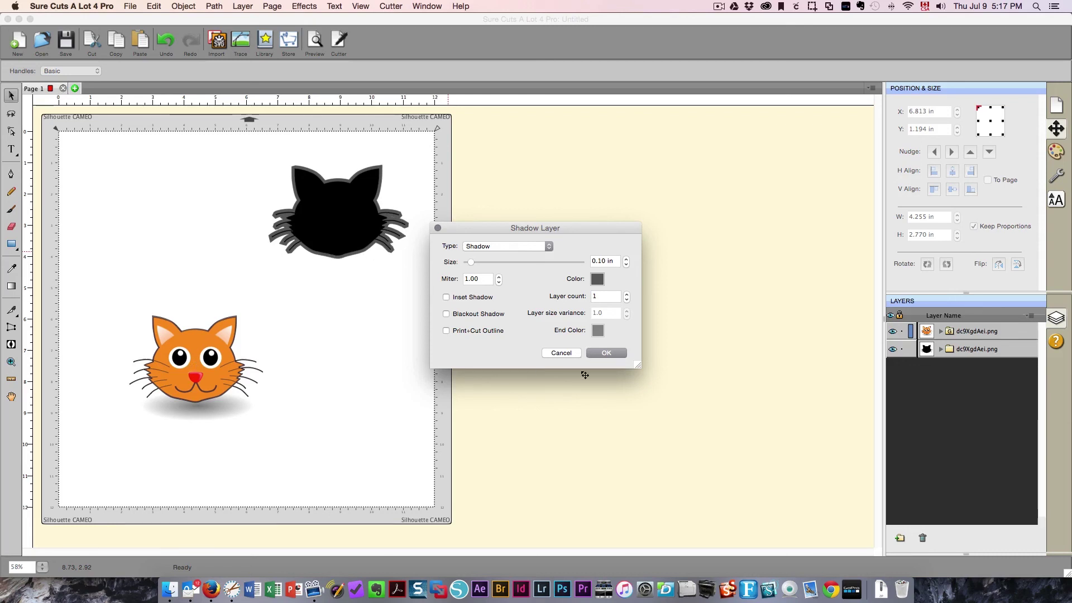
{"action": "left_click", "coordinate": [619, 353]}
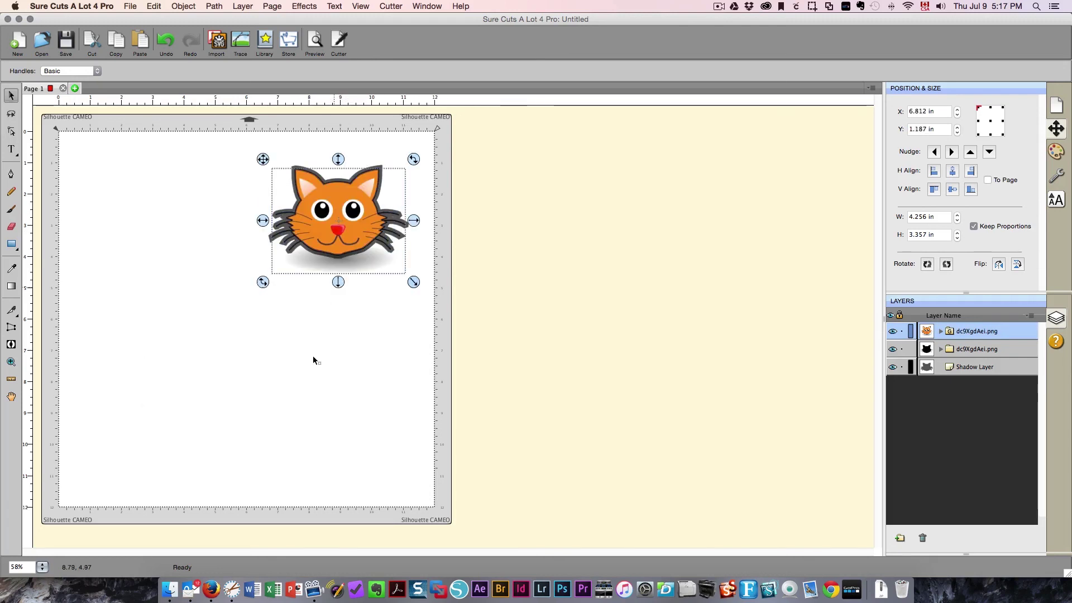
Step: Add another 0.10 in shadow with a layer count of 2 to the black silhouette, and place the orange cat over it at about X 6.8 in, Y 1.2 in
{"action": "left_click", "coordinate": [263, 426]}
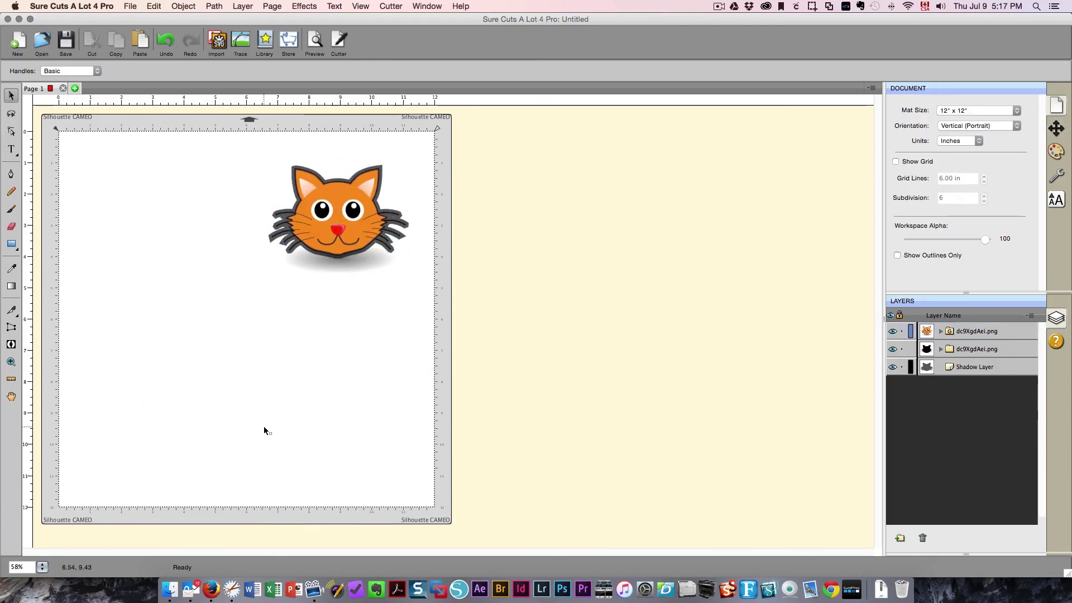
{"action": "left_click", "coordinate": [328, 320]}
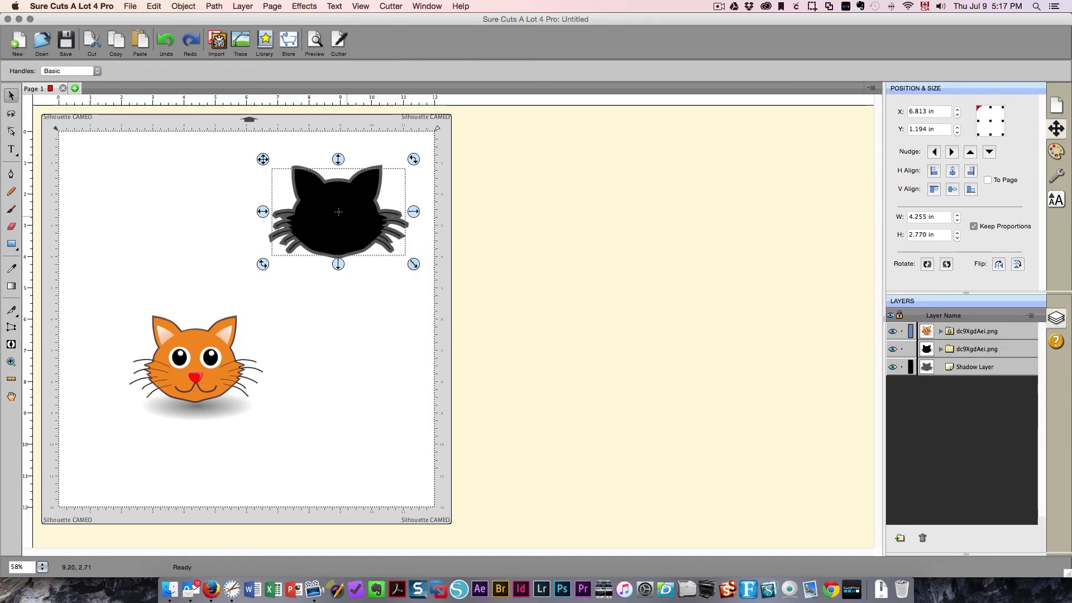
{"action": "right_click", "coordinate": [345, 214]}
{"action": "mouse_move", "coordinate": [414, 243]}
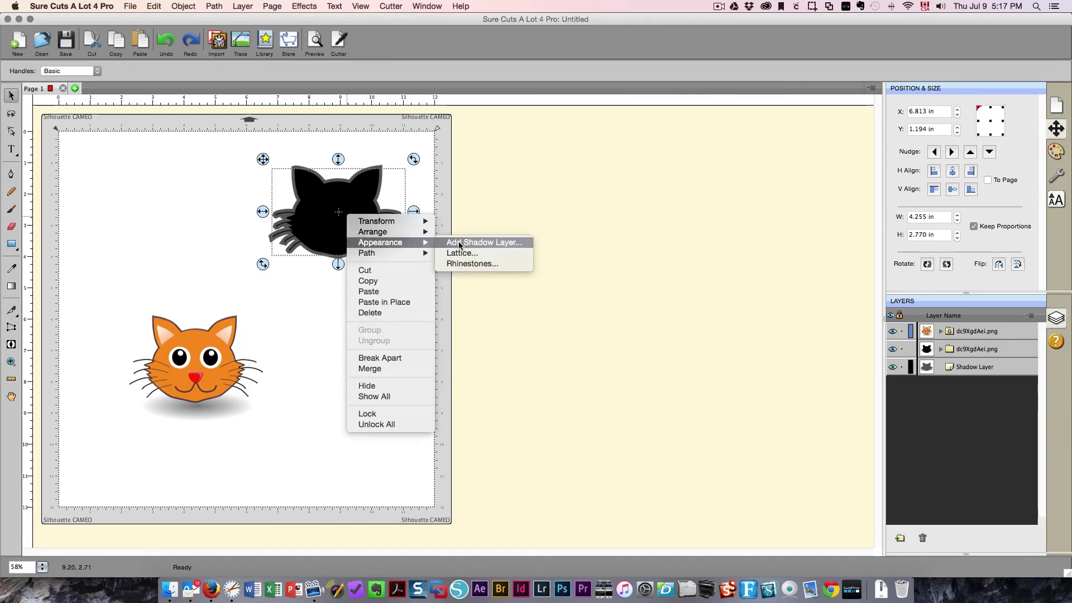
{"action": "left_click", "coordinate": [477, 243]}
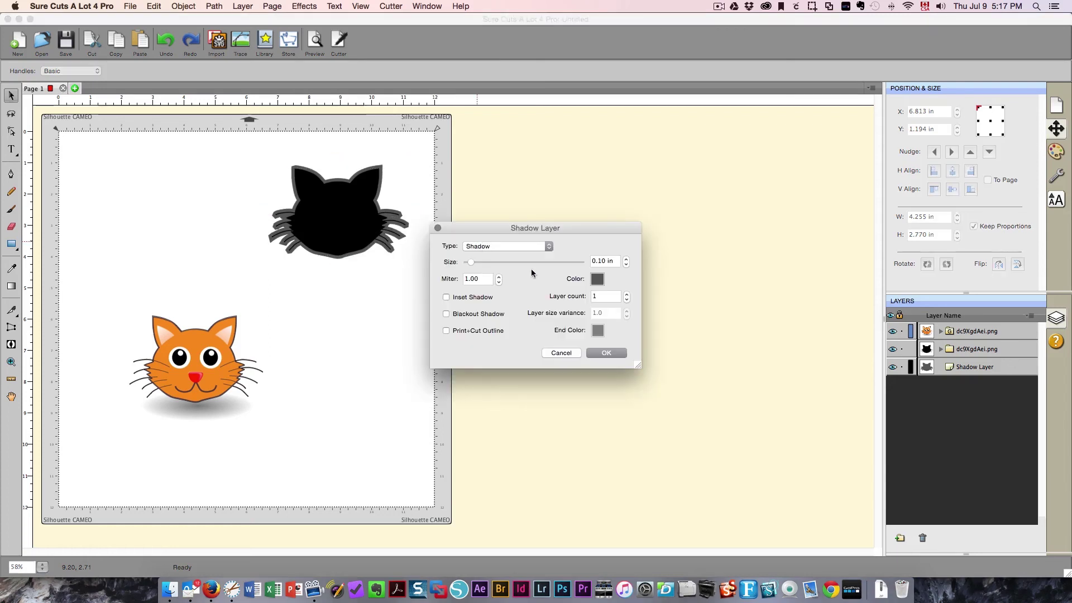
{"action": "left_click", "coordinate": [626, 293]}
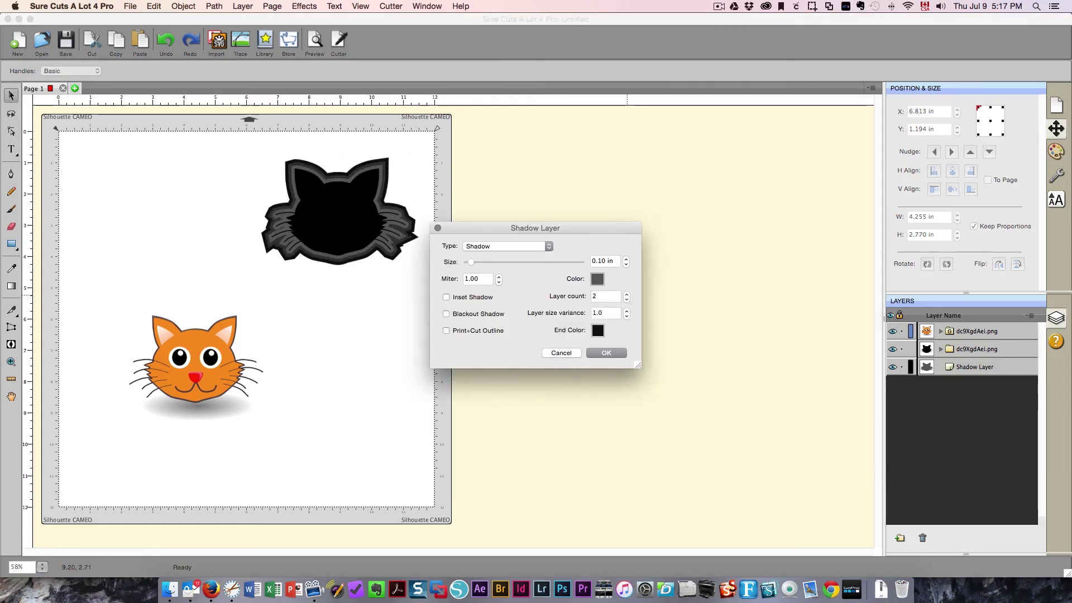
{"action": "left_click", "coordinate": [612, 353]}
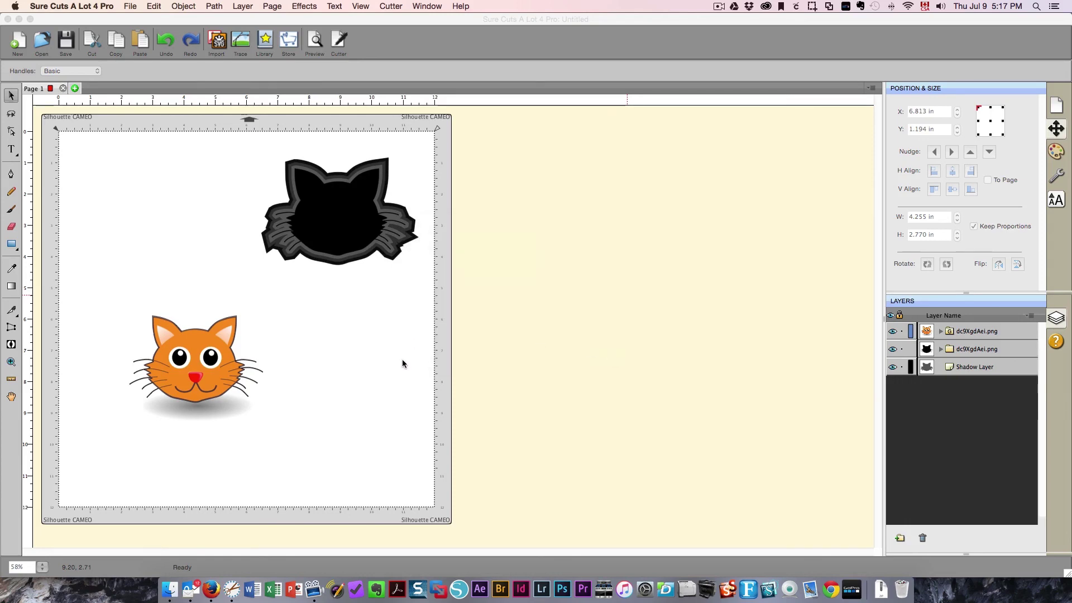
{"action": "left_click_drag", "start_coordinate": [173, 364], "coordinate": [339, 215]}
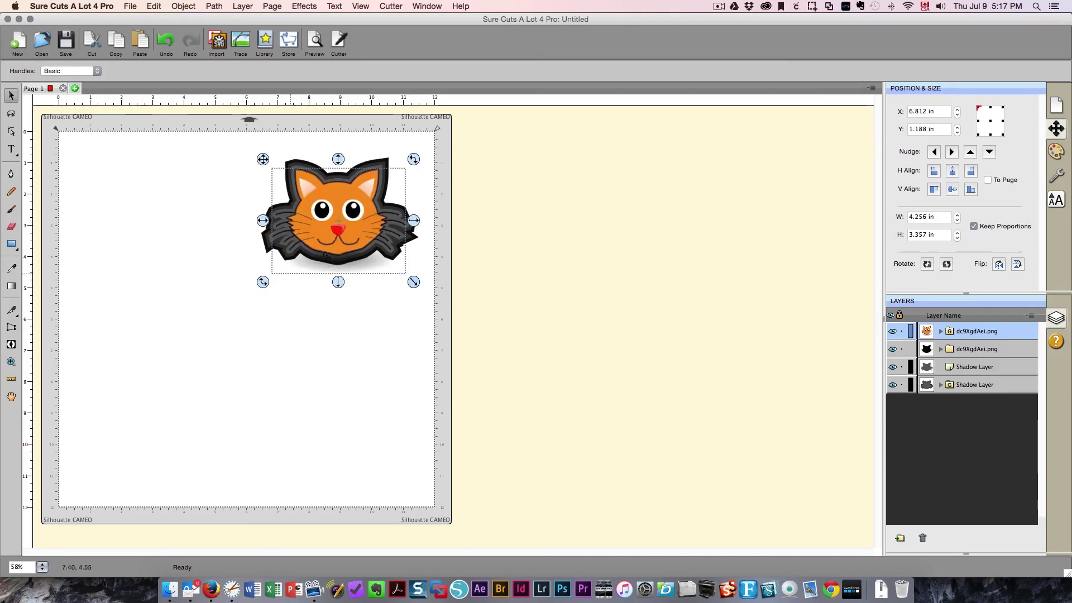
Step: Move the orange cat to about X 1.1 in, Y 7.1 in, and break apart the black silhouette with its shadow layers
{"action": "left_click_drag", "start_coordinate": [337, 243], "coordinate": [160, 407]}
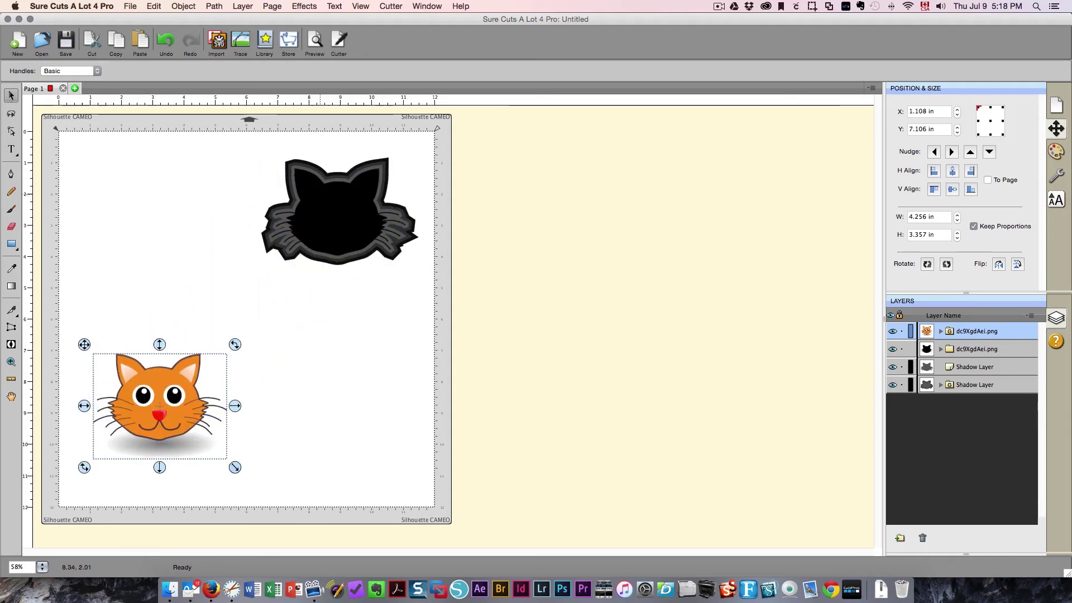
{"action": "left_click_drag", "start_coordinate": [237, 139], "coordinate": [502, 299]}
{"action": "right_click", "coordinate": [334, 200]}
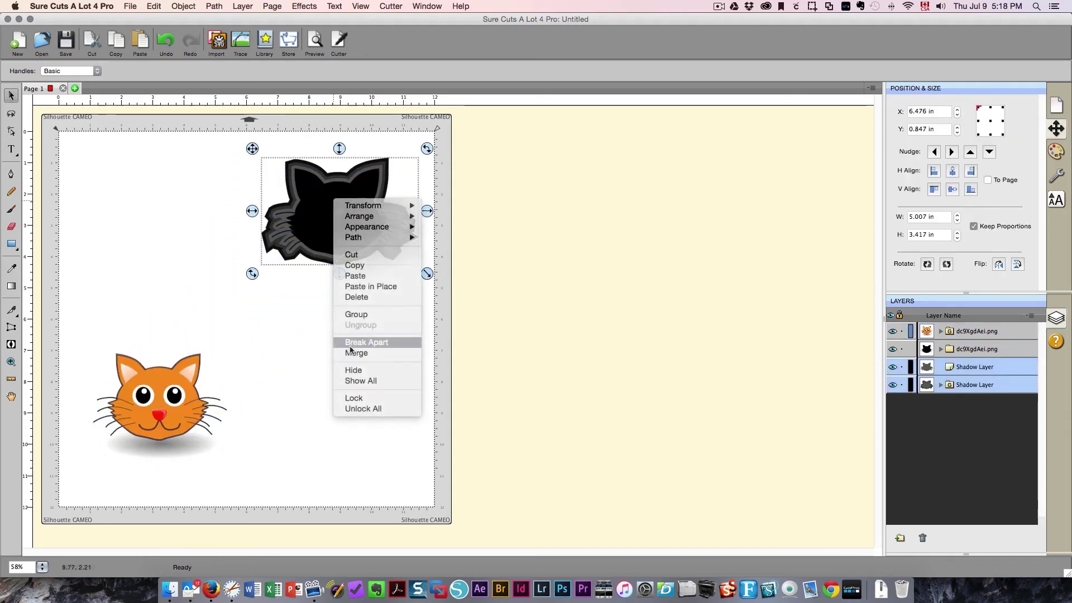
{"action": "left_click", "coordinate": [351, 345]}
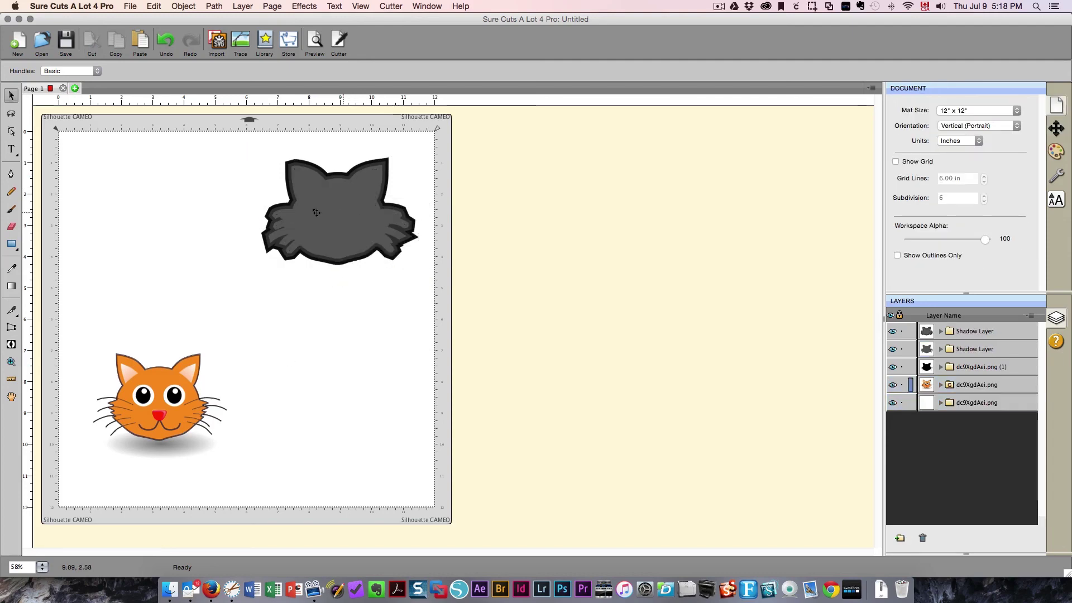
Step: Spread the separated silhouette and shadow shapes across the mat, and move the orange cat to about X 0.8 in, Y 4.7 in
{"action": "left_click_drag", "start_coordinate": [316, 212], "coordinate": [154, 195]}
{"action": "left_click", "coordinate": [360, 225]}
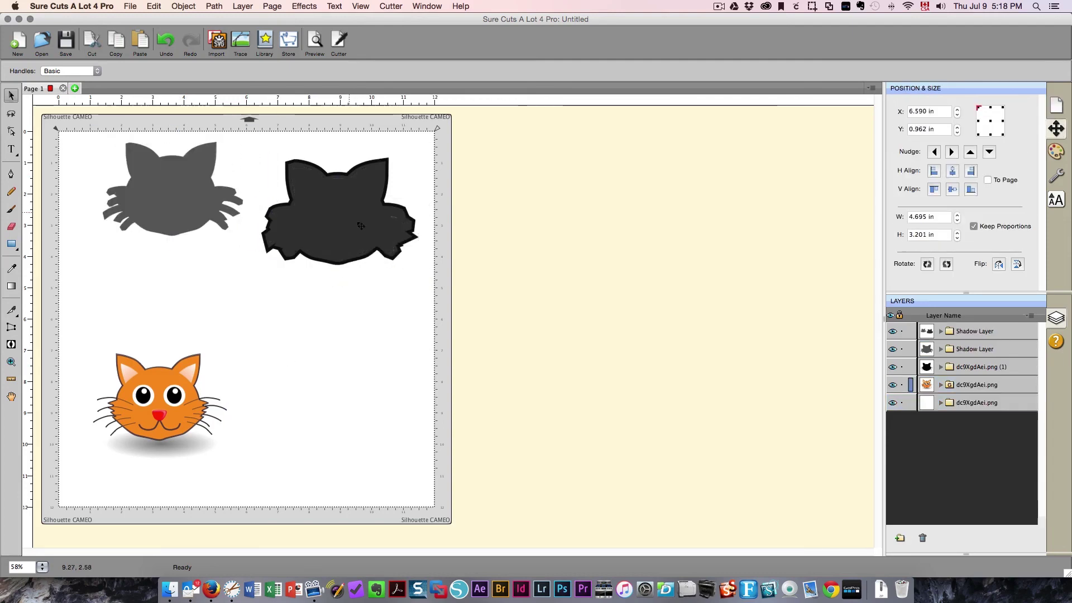
{"action": "left_click_drag", "start_coordinate": [360, 226], "coordinate": [402, 387]}
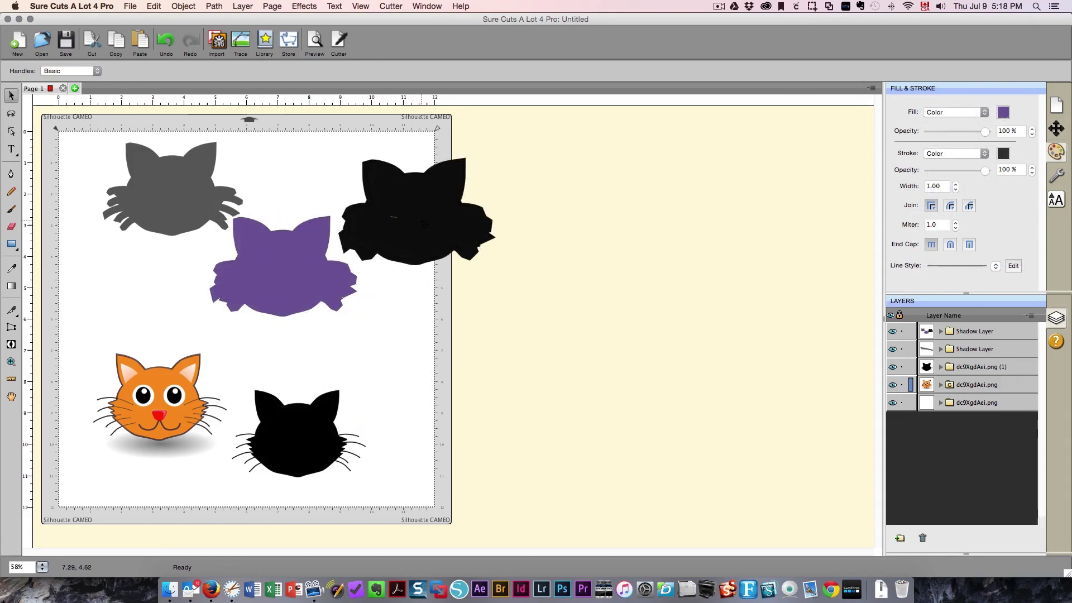
{"action": "left_click_drag", "start_coordinate": [423, 223], "coordinate": [424, 231]}
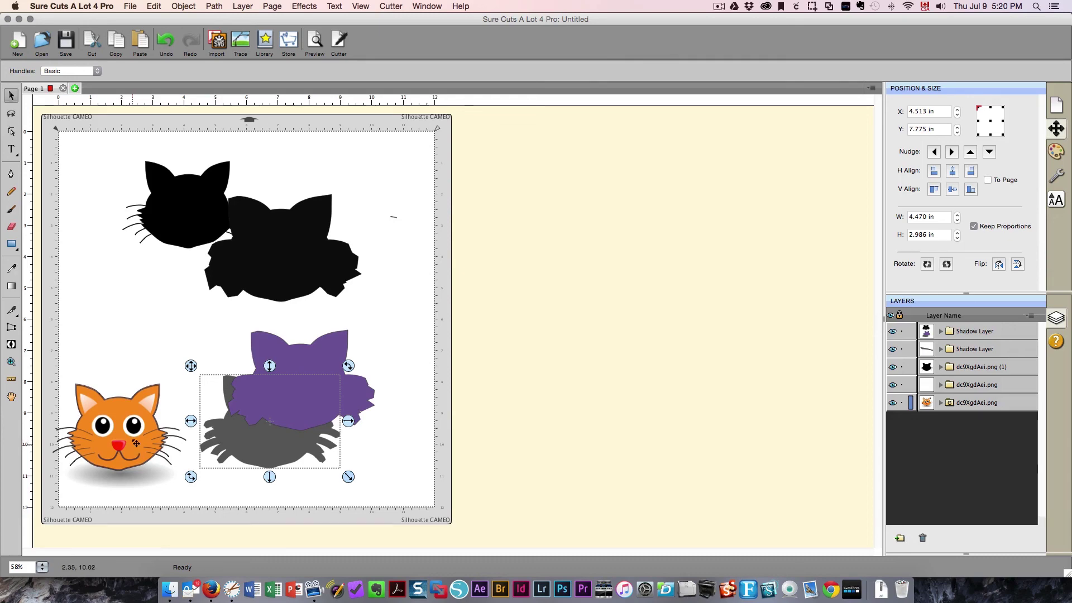
{"action": "left_click_drag", "start_coordinate": [137, 442], "coordinate": [166, 336]}
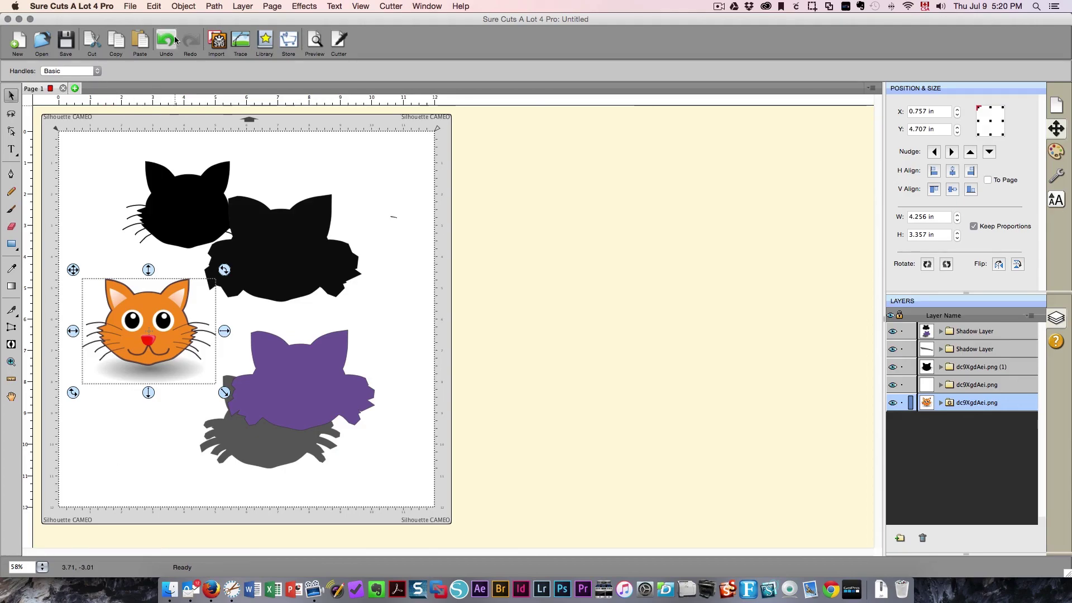
{"action": "left_click", "coordinate": [718, 7]}
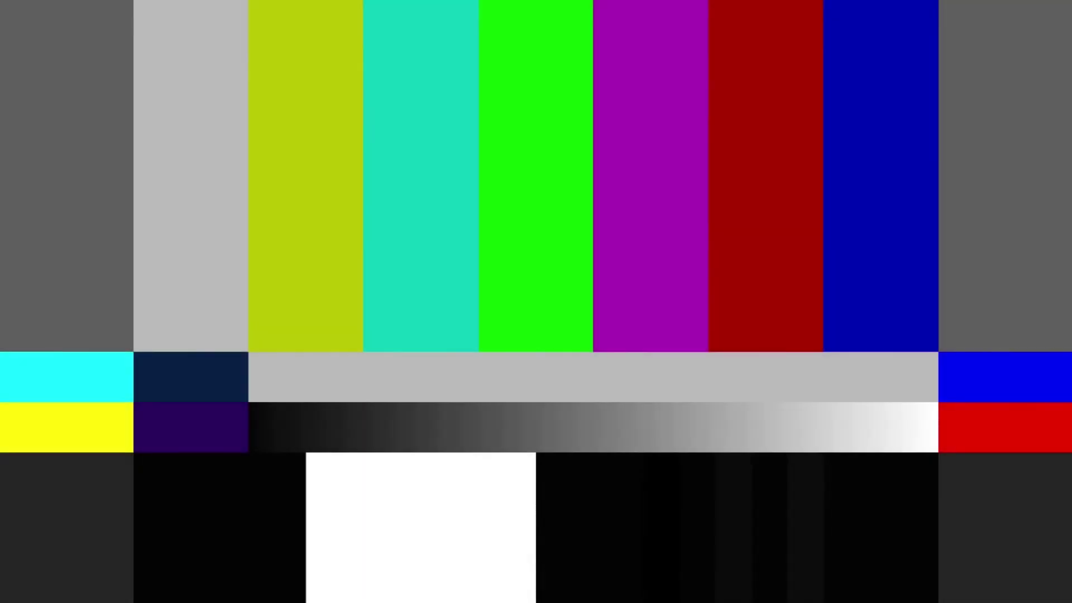